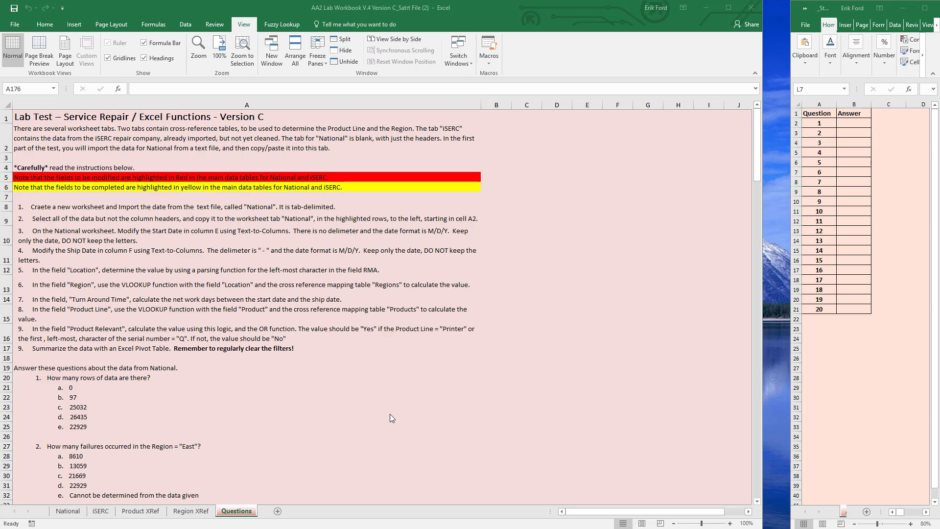
Read through the lab test instructions and the National, iSERC and Combined question sections on the Questions worksheet
left_click(417, 353)
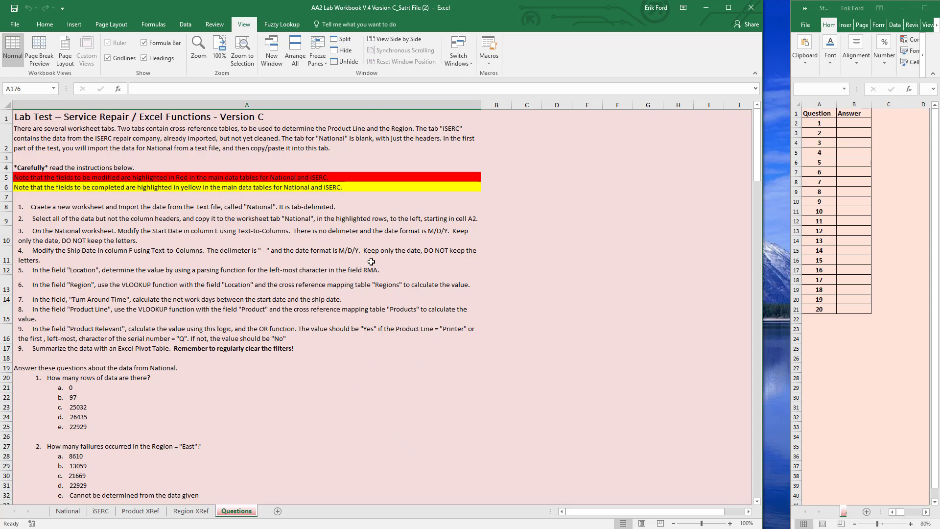
scroll(320, 295, "down", 1)
scroll(320, 295, "down", 1)
scroll(251, 253, "up", 2)
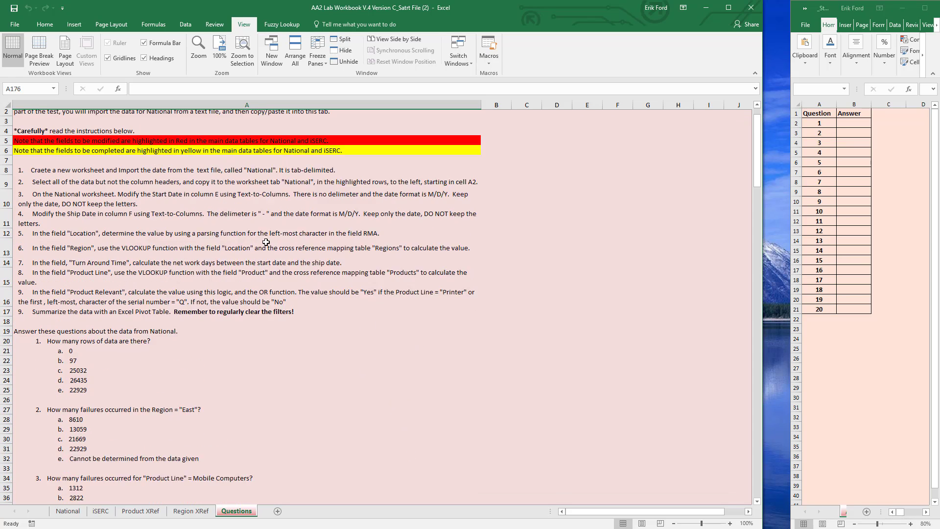
scroll(364, 261, "down", 14)
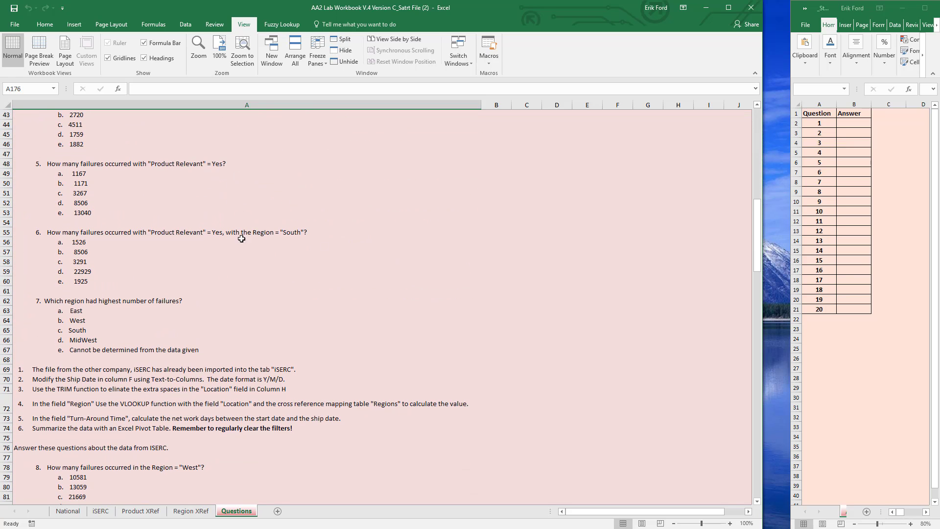
scroll(172, 391, "down", 12)
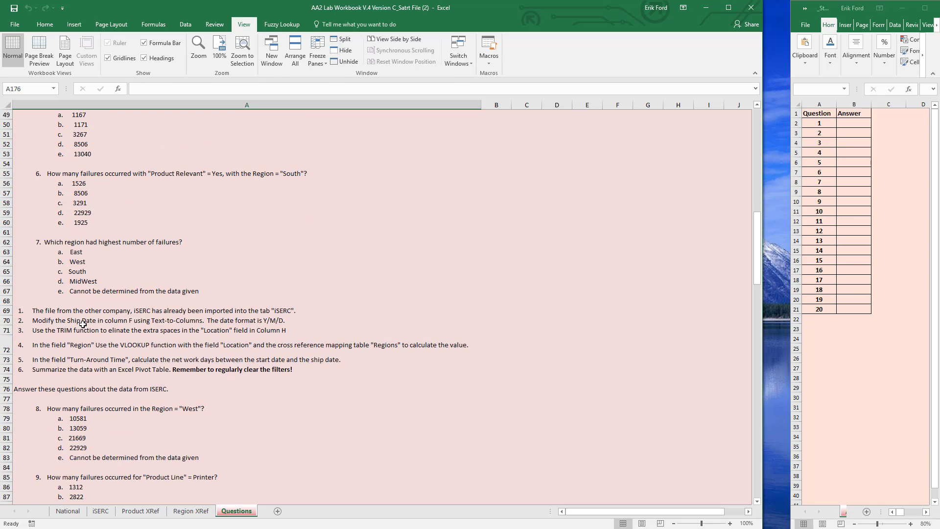
scroll(211, 289, "down", 4)
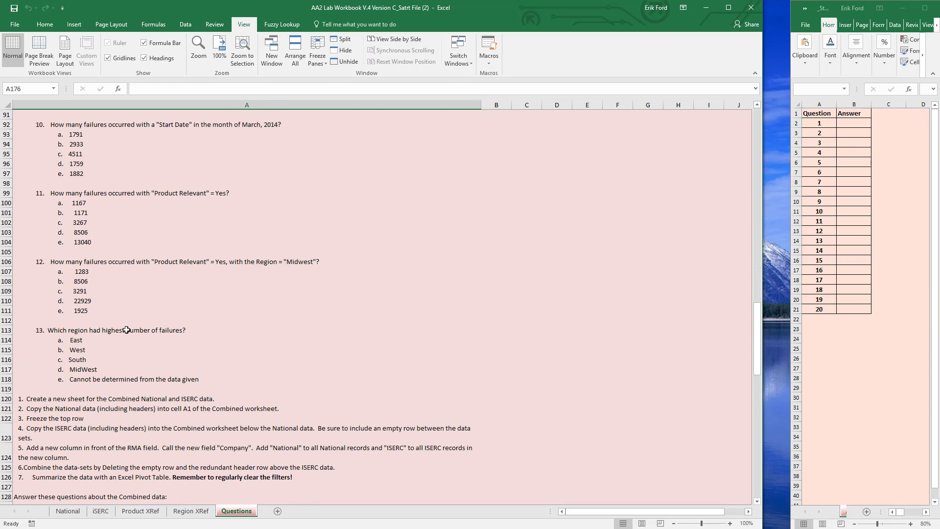
scroll(212, 339, "down", 1)
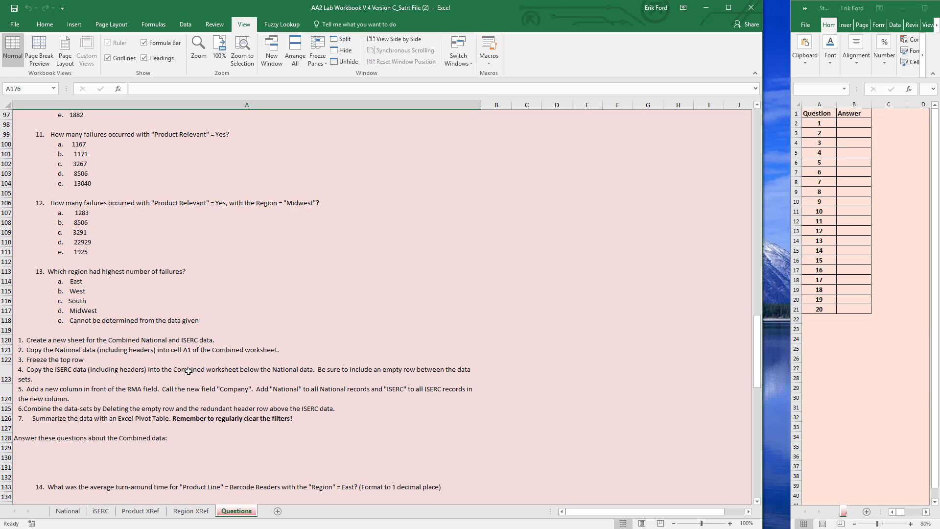
scroll(110, 329, "down", 12)
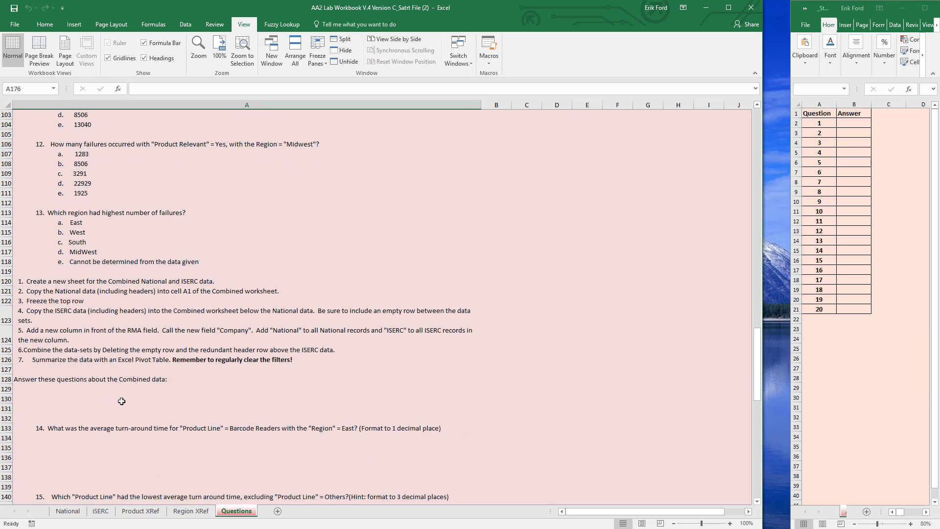
scroll(204, 313, "down", 8)
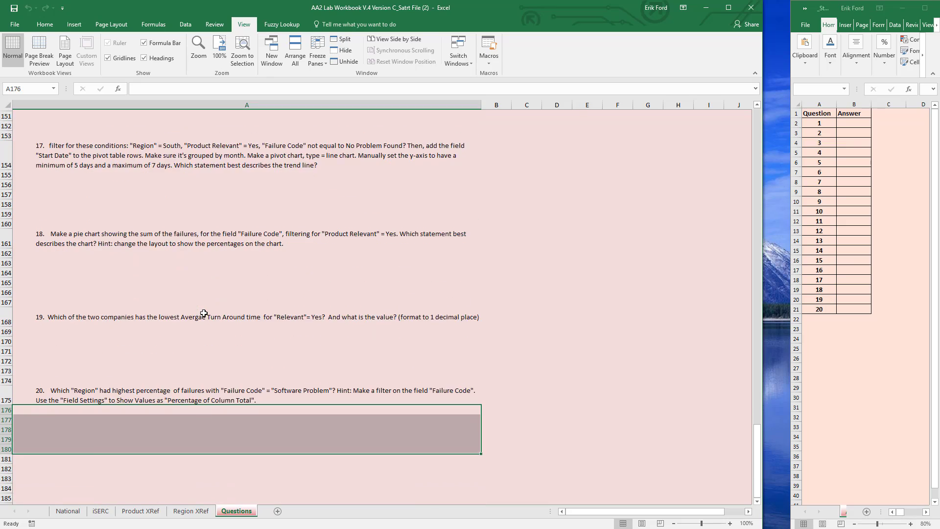
scroll(238, 301, "up", 20)
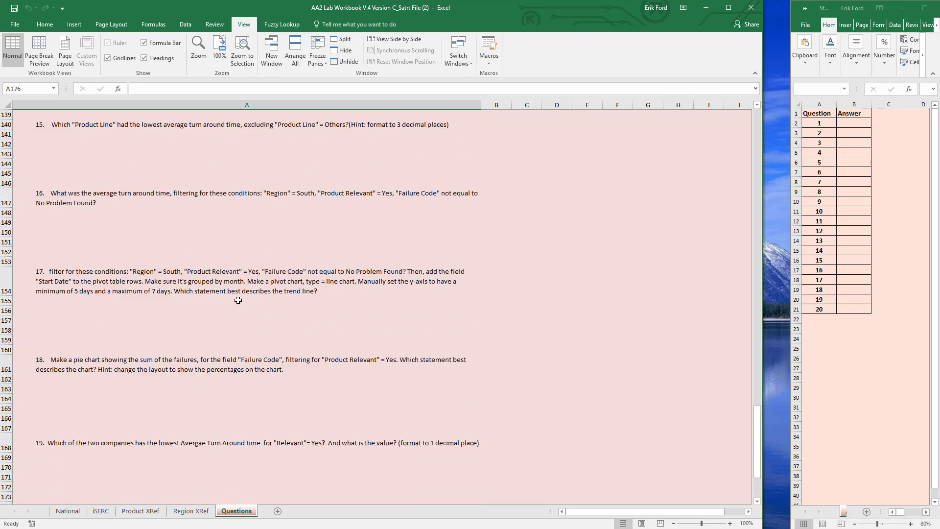
scroll(238, 300, "up", 18)
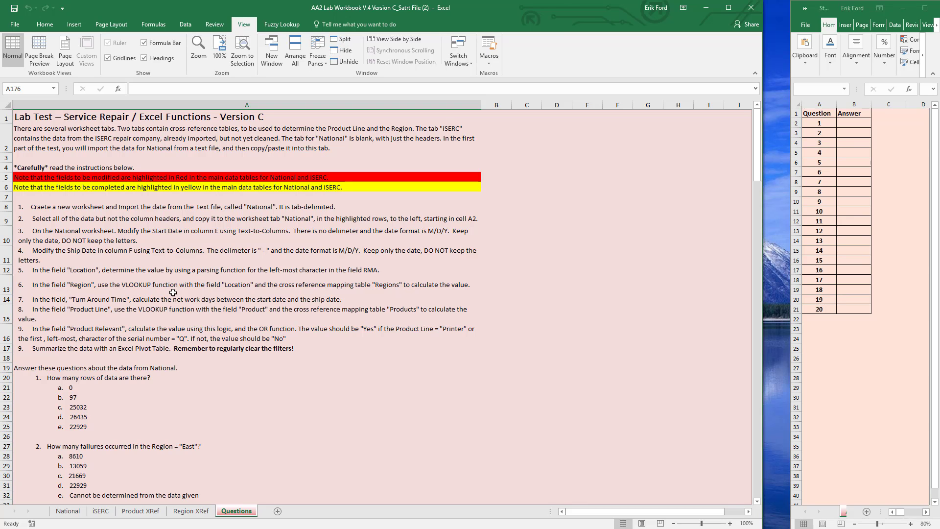
scroll(204, 307, "down", 4)
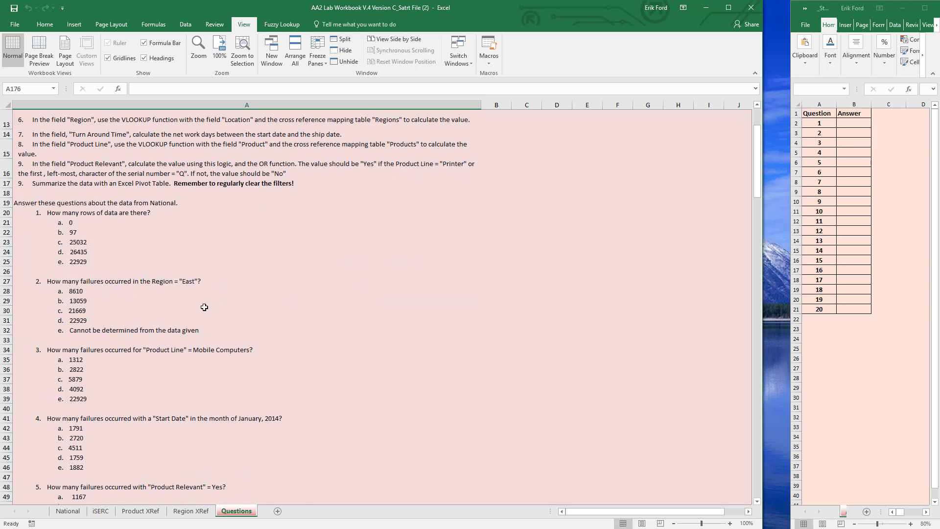
scroll(204, 307, "down", 12)
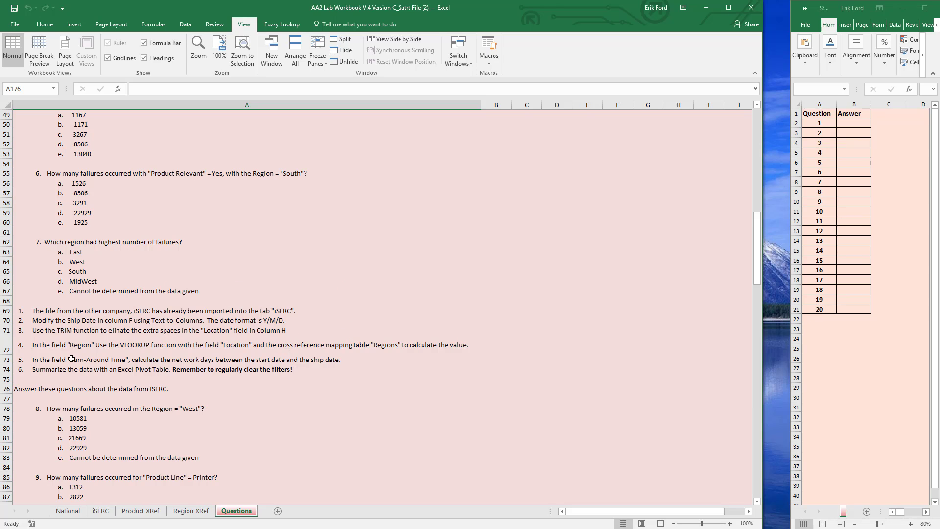
scroll(195, 338, "down", 6)
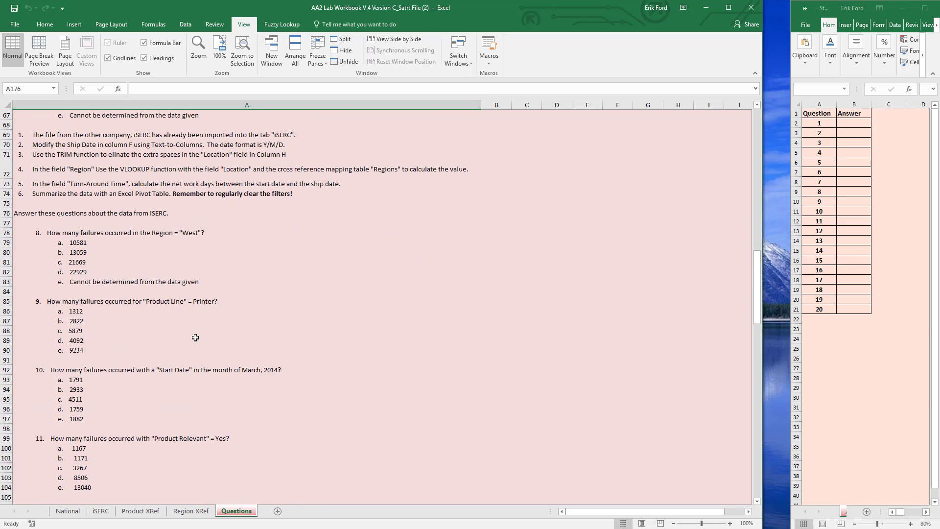
scroll(195, 337, "down", 12)
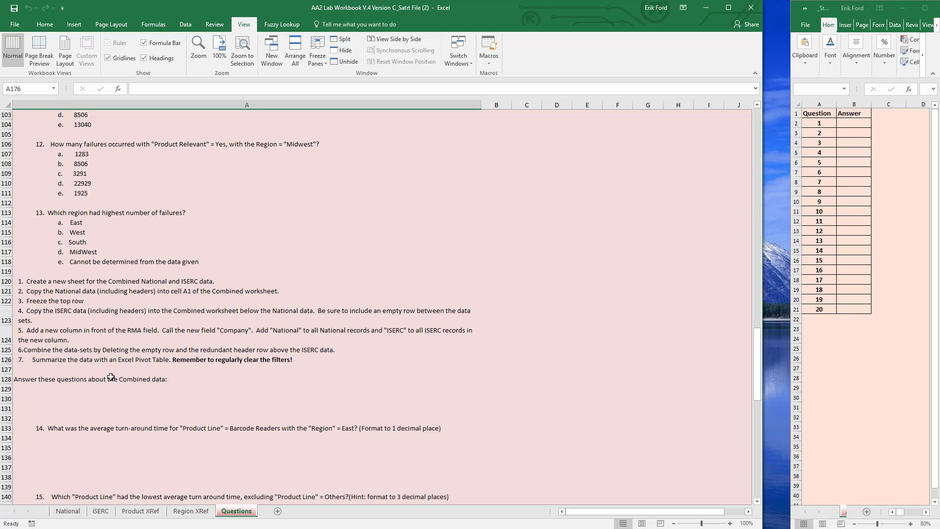
scroll(339, 333, "up", 20)
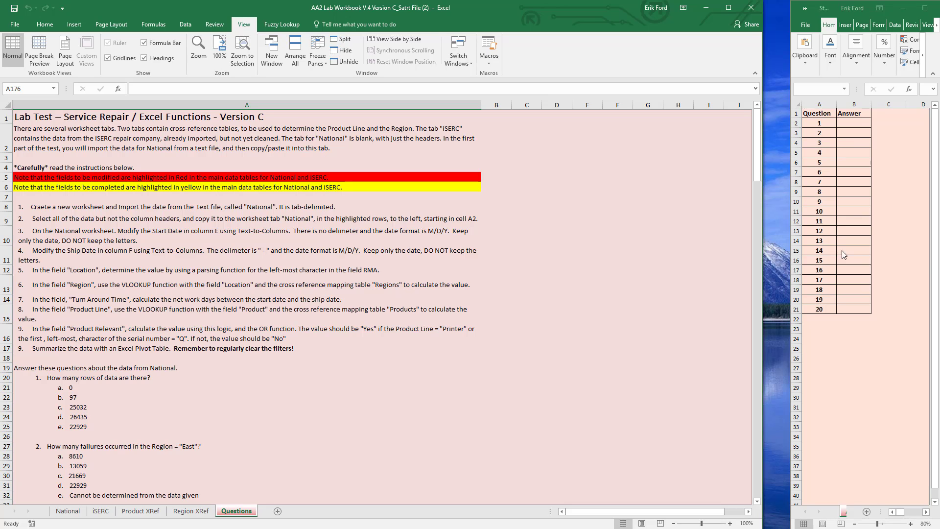
Put away the answer-sheet workbook window and maximize the lab workbook window
left_click(938, 9)
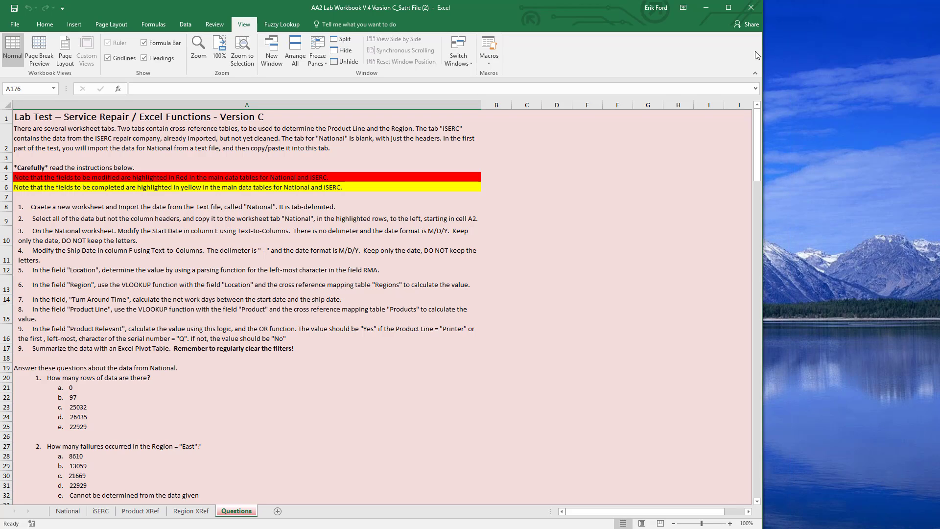
left_click(726, 11)
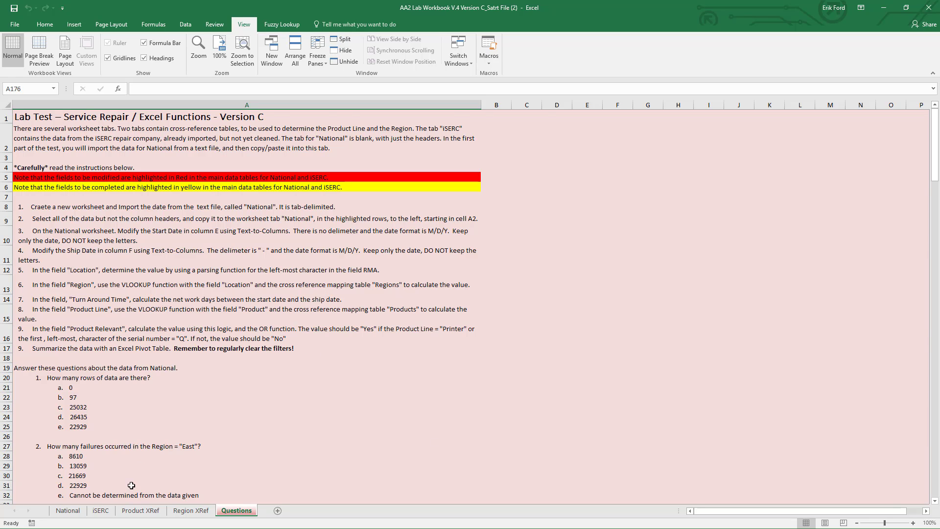
Review the National, iSERC, Product XRef and Region XRef worksheets and compare them with the instructions on the Questions worksheet
left_click(68, 511)
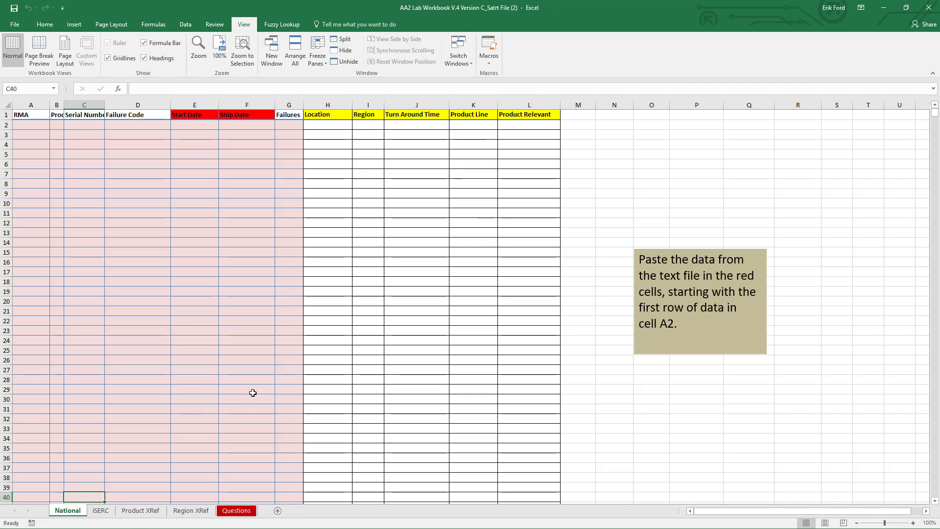
left_click(105, 511)
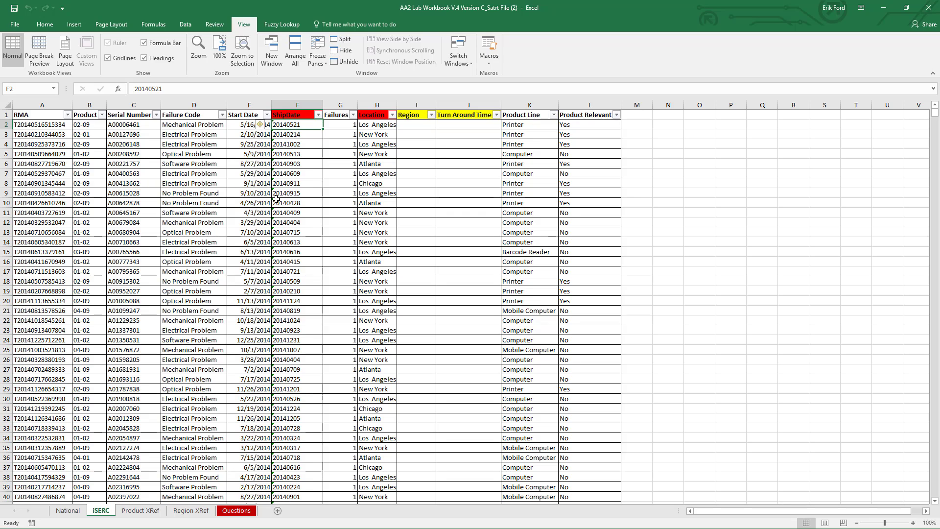
left_click(141, 510)
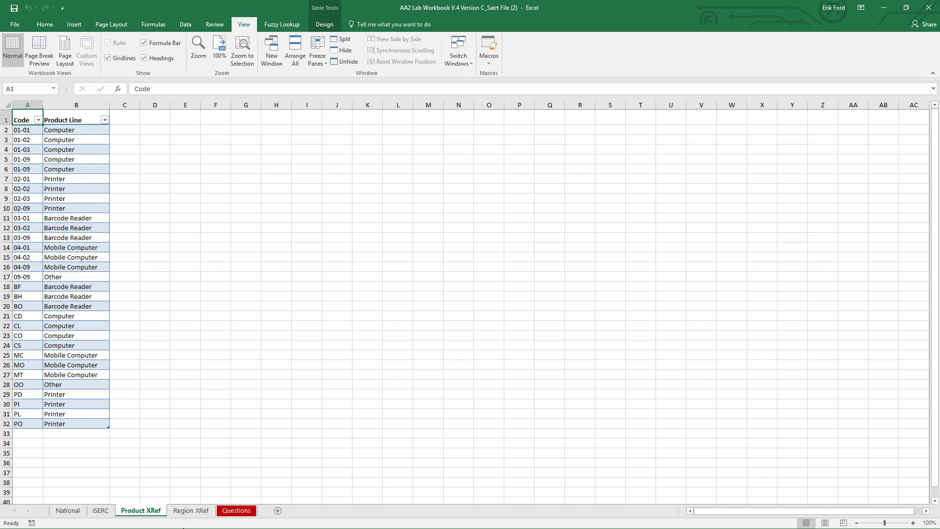
left_click(191, 510)
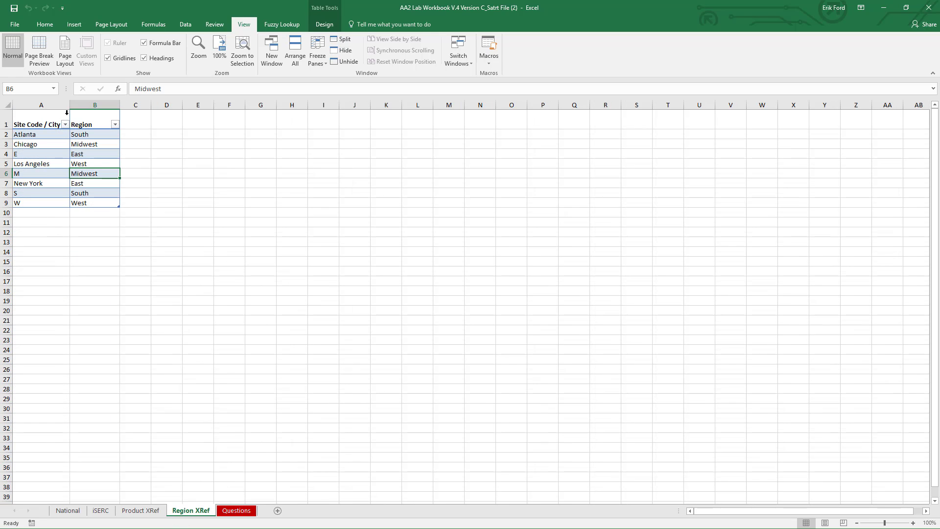
left_click(236, 510)
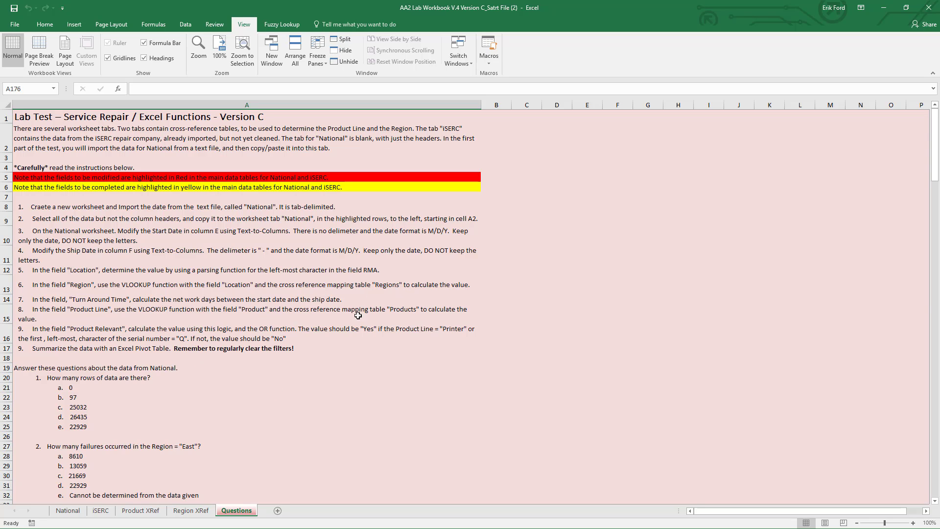
left_click(77, 512)
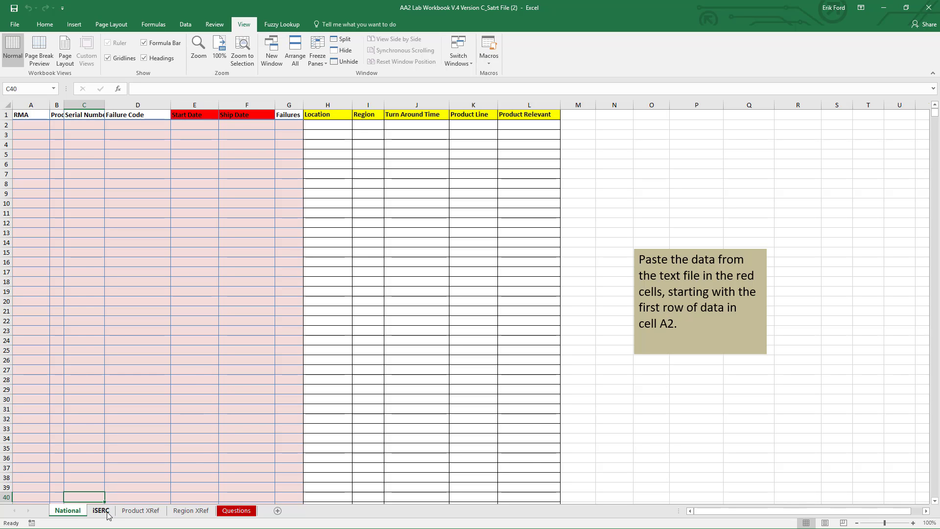
left_click(102, 511)
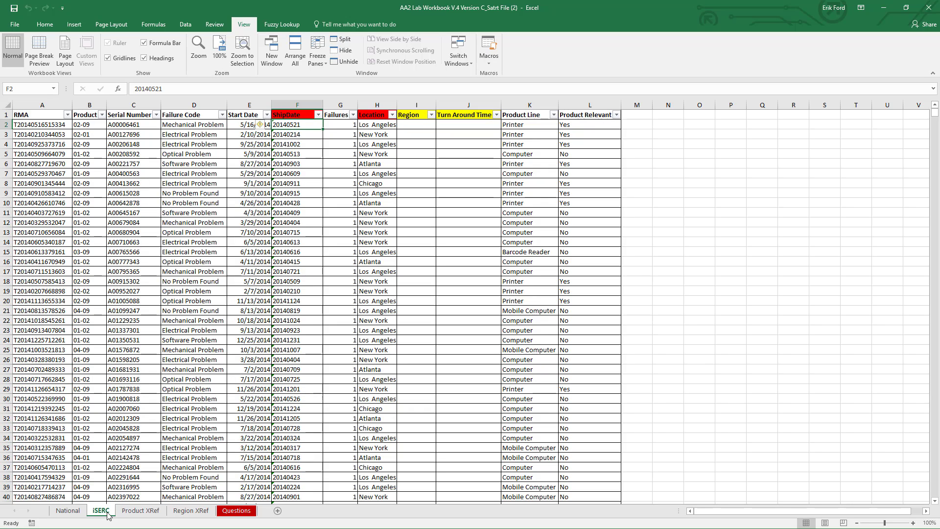
Insert a new worksheet directly after the National worksheet and name it import
left_click(70, 510)
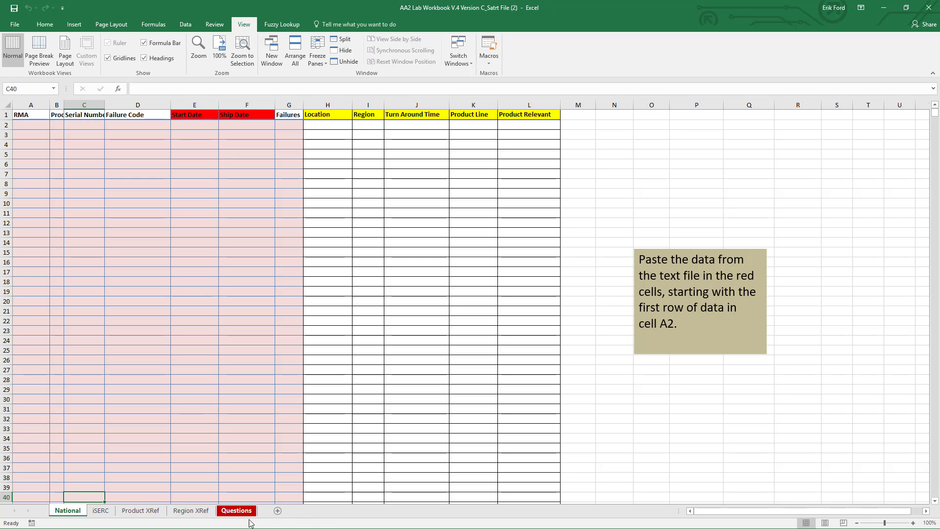
left_click(277, 510)
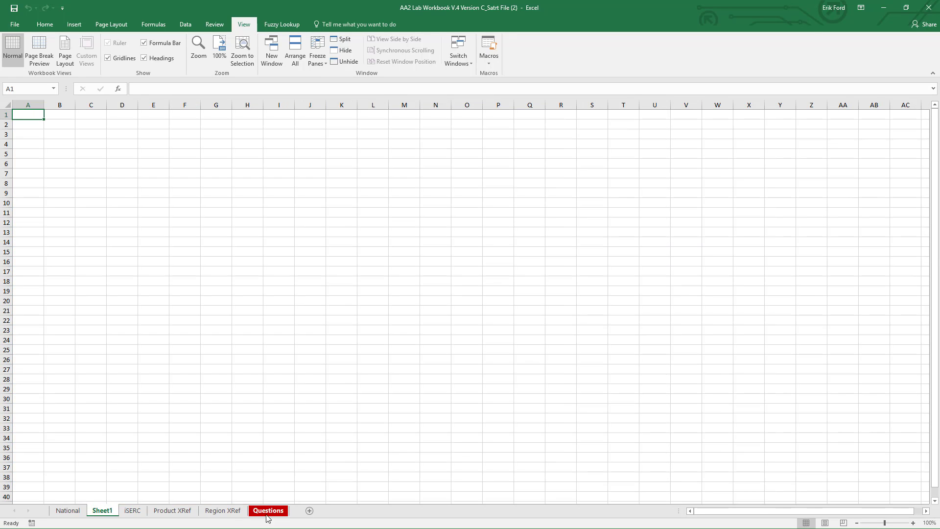
double_click(102, 512)
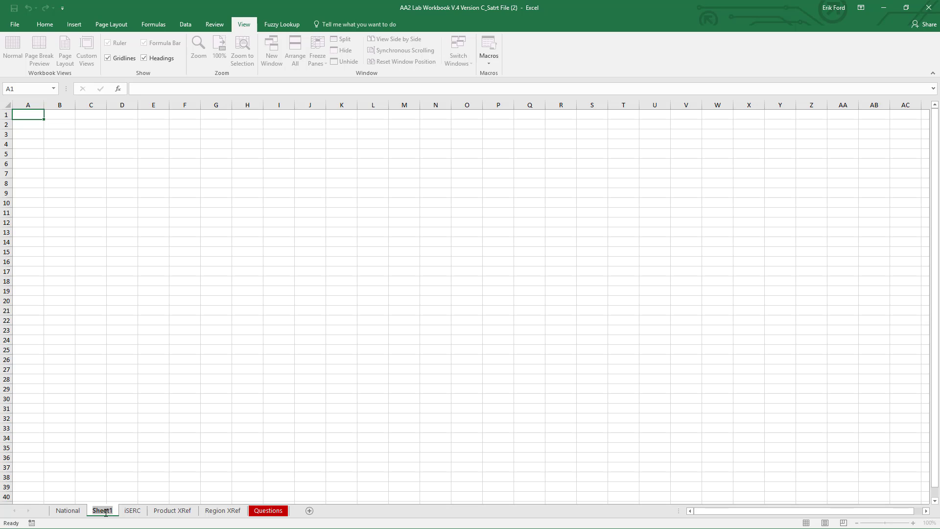
type("import")
key("Return")
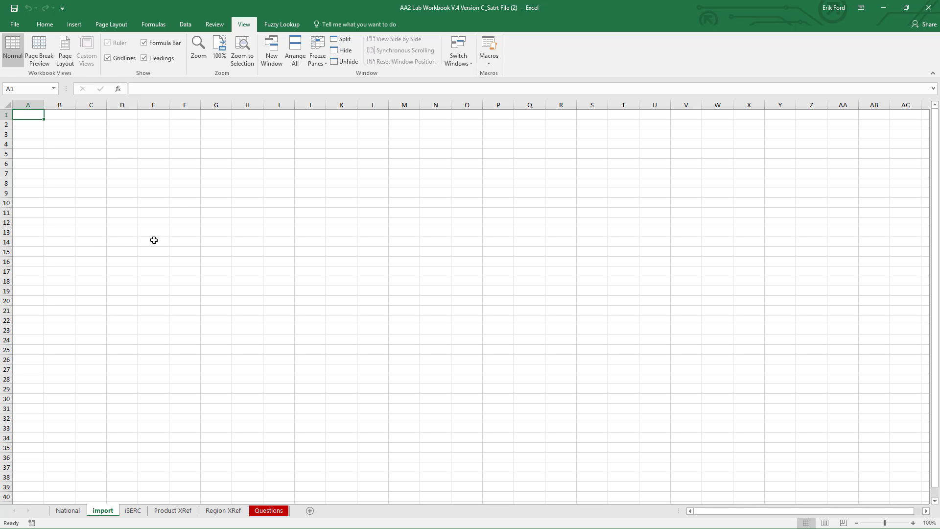
Import the text file Practice File National v4 (1) from Downloads as tab-delimited data with headers, starting in cell A1 of the import worksheet
left_click(185, 24)
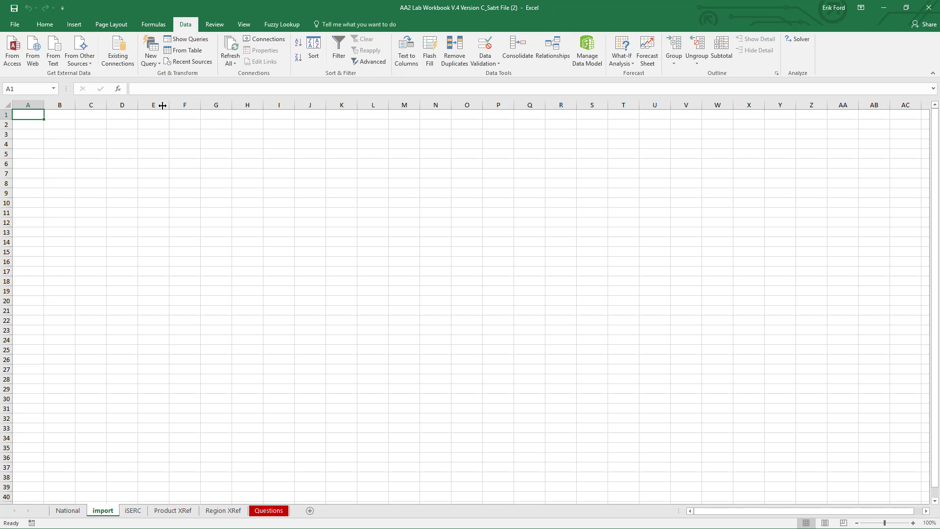
left_click(55, 54)
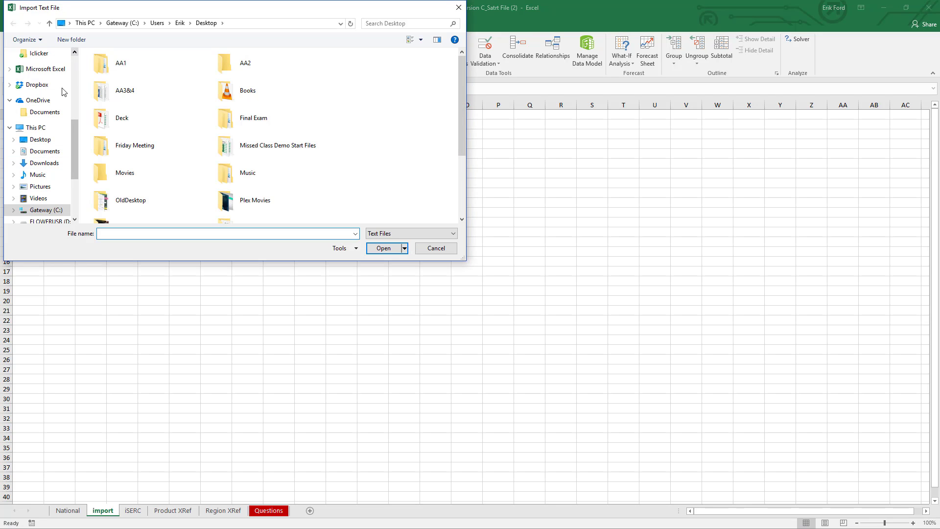
left_click(45, 167)
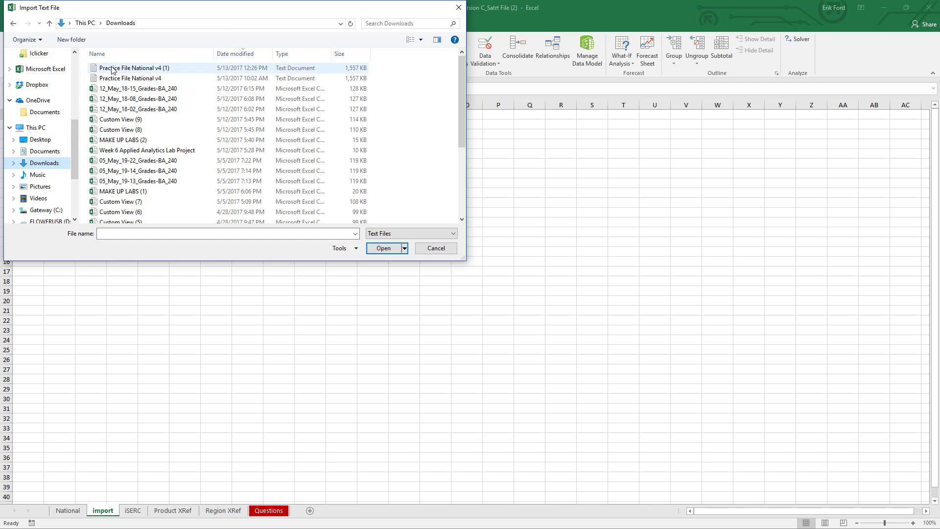
left_click(136, 69)
double_click(135, 69)
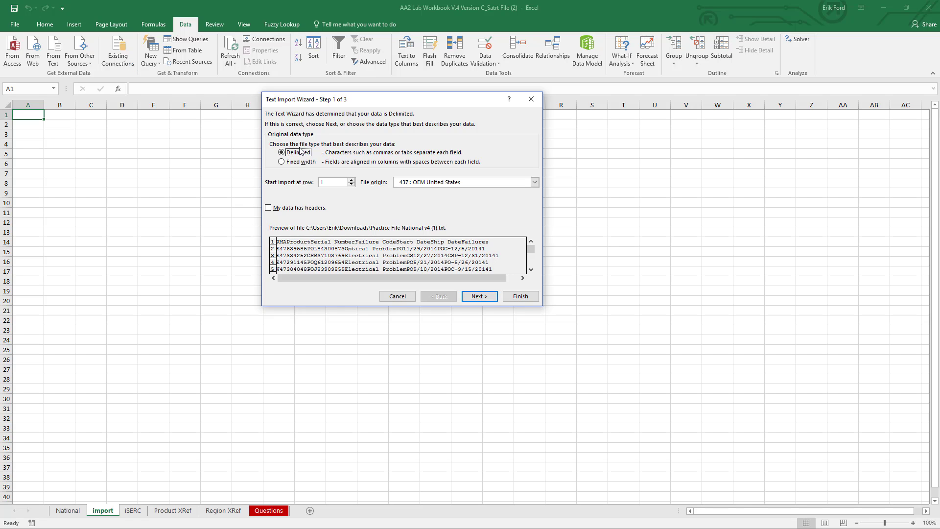
left_click(269, 207)
left_click(479, 296)
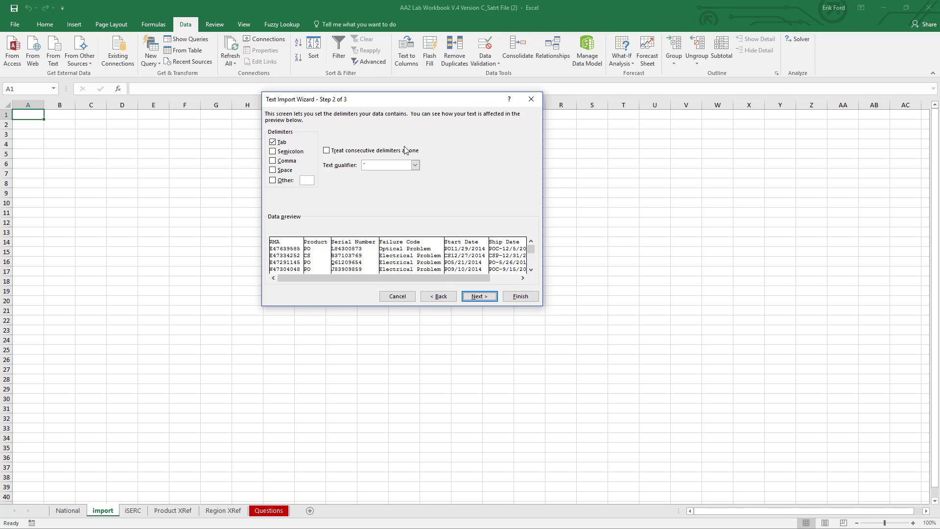
left_click(520, 296)
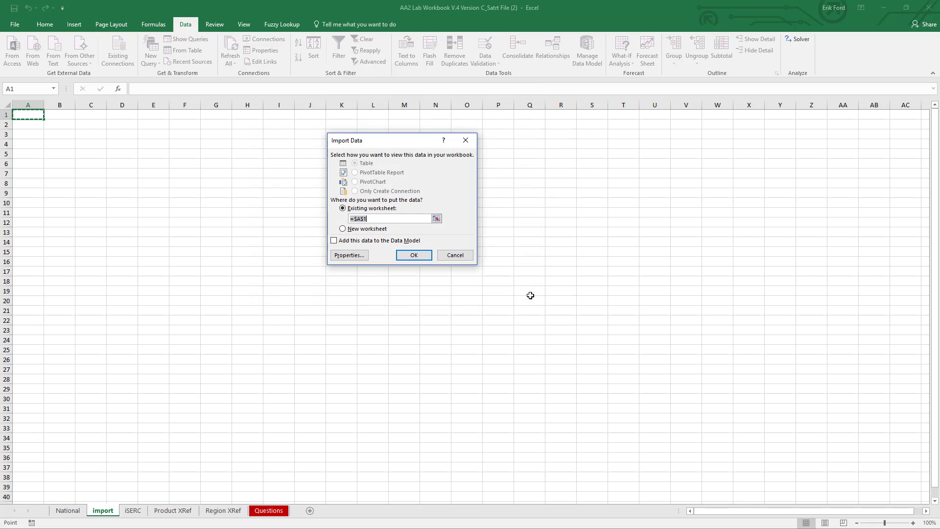
left_click(413, 255)
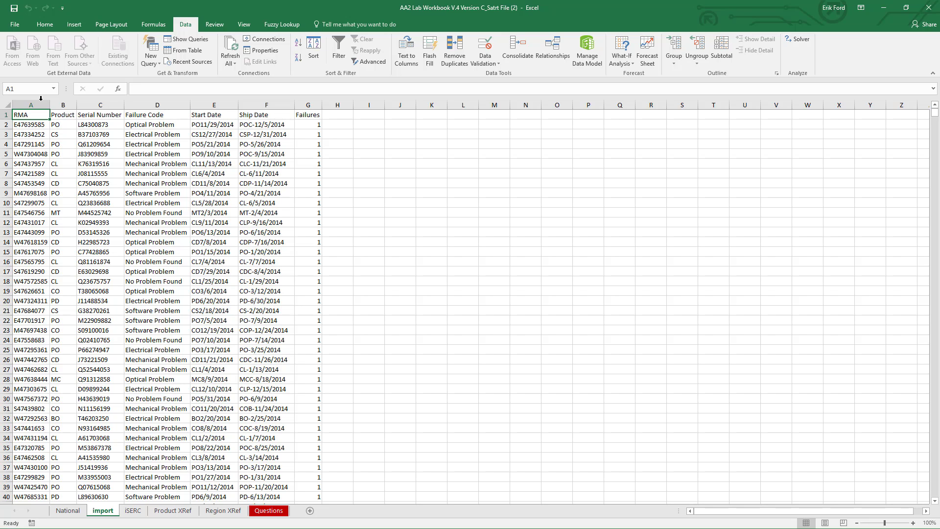
Check how far the imported records extend on the import worksheet, from the headers down to the last row
left_click(30, 117)
key("ctrl+Down")
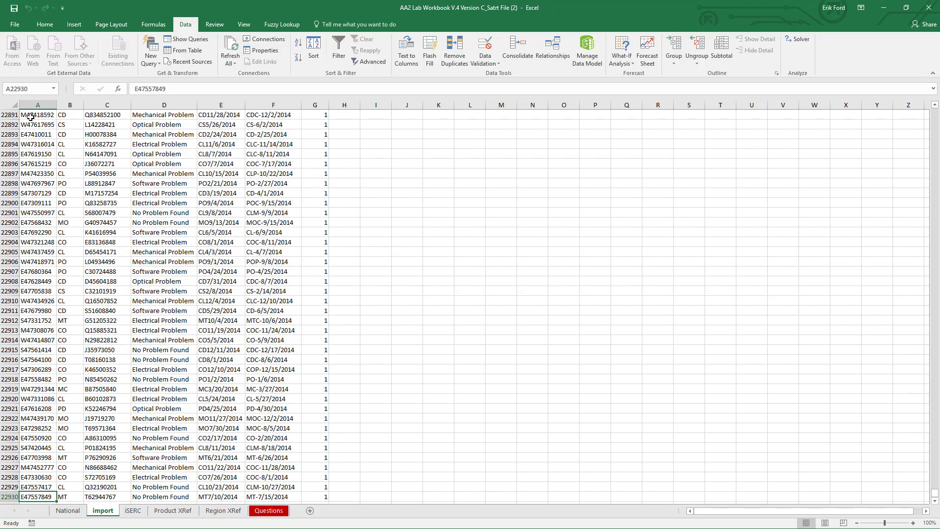
key("ctrl+Up")
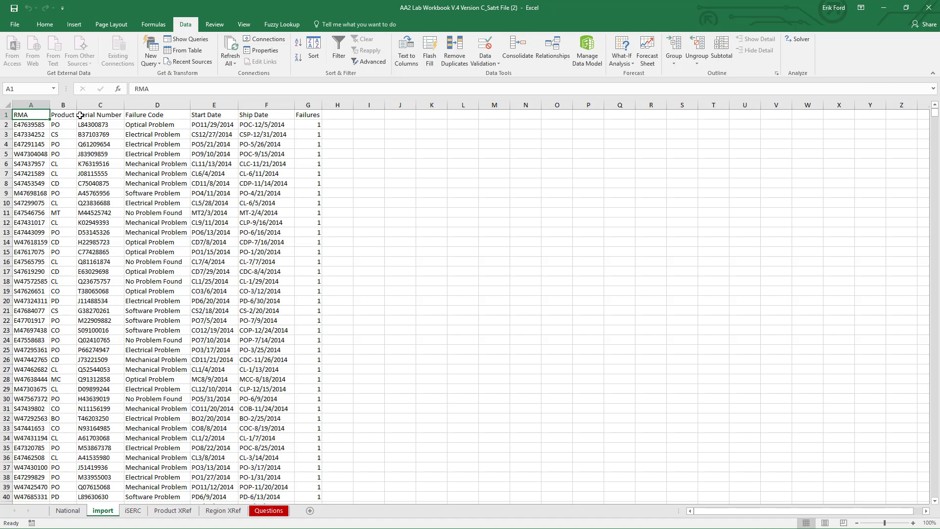
left_click_drag(34, 115, 304, 526)
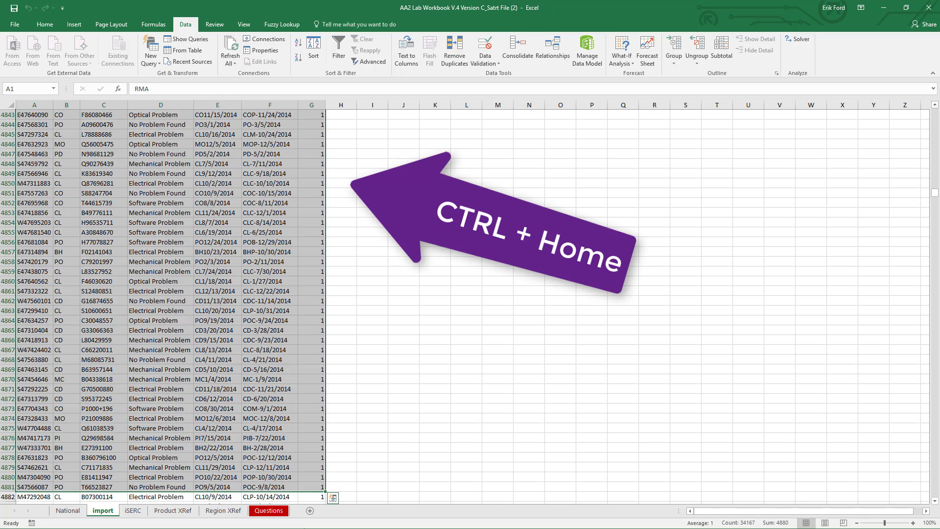
key("ctrl+Home")
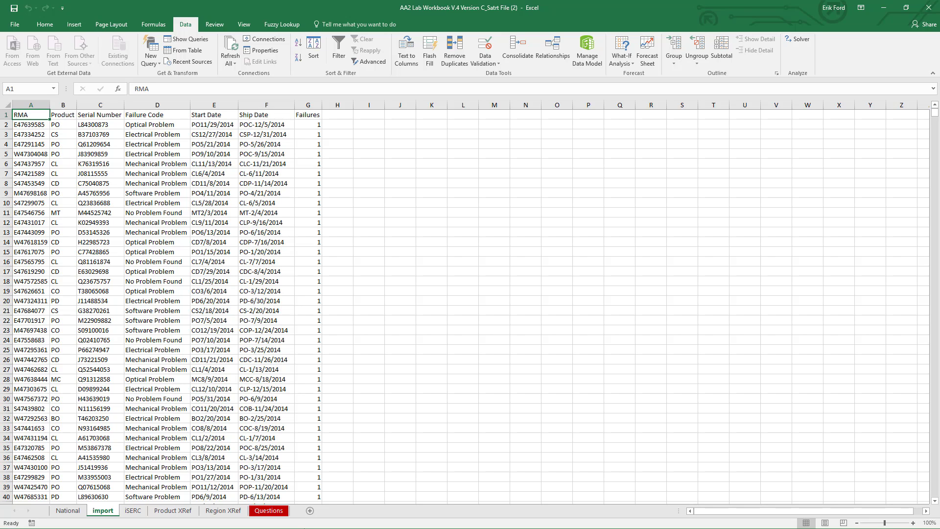
Copy all data rows below the headers on the import worksheet, from the RMA column through the Failures column
left_click(28, 123)
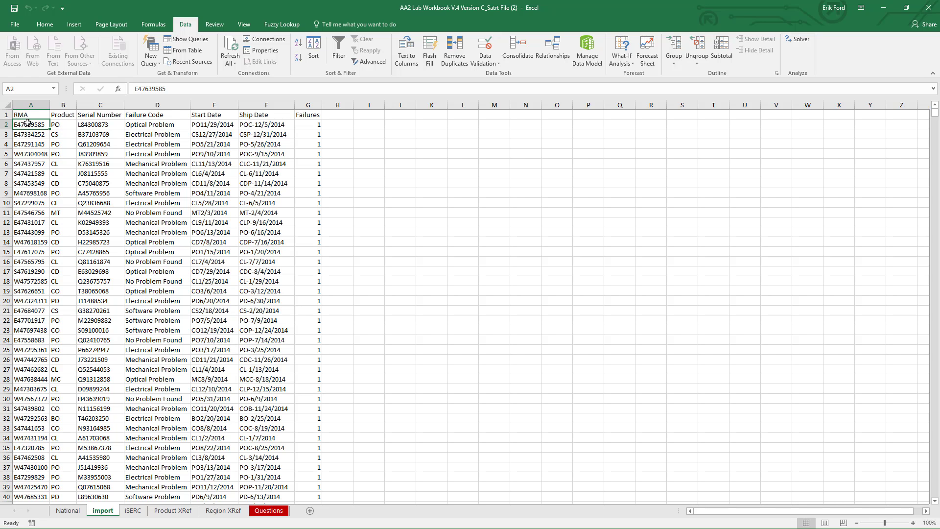
key("ctrl+shift+Down")
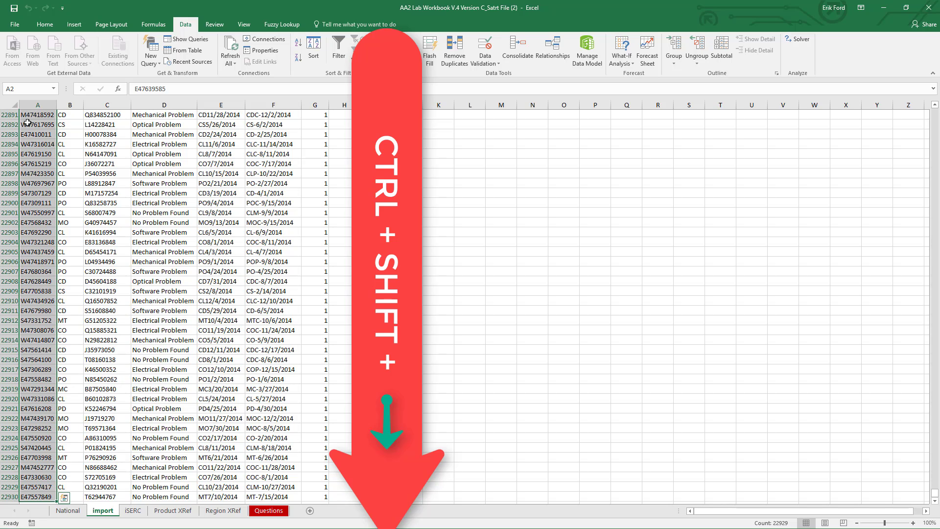
key("ctrl+shift+Right")
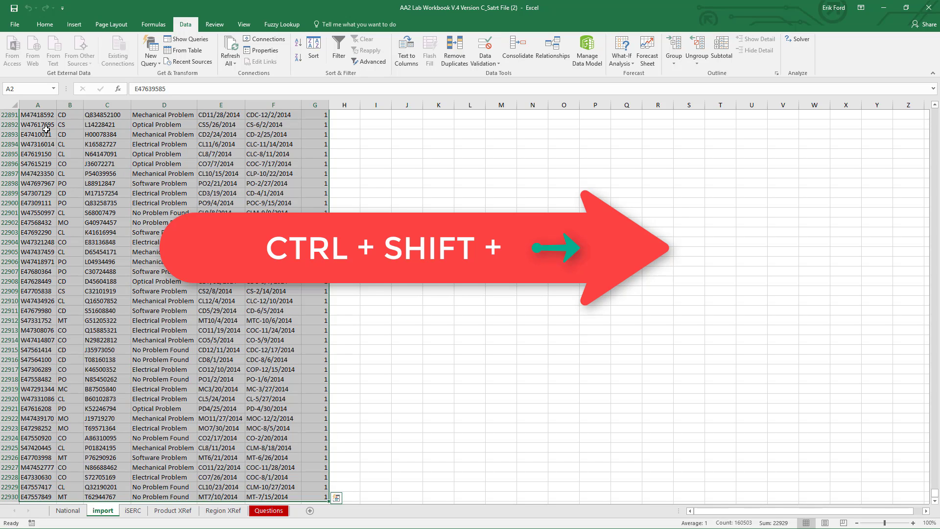
right_click(46, 129)
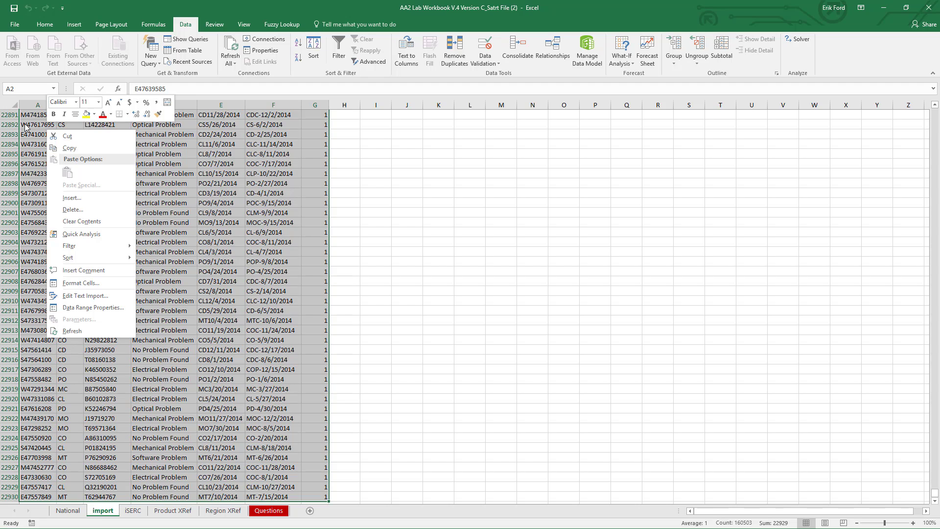
key("Escape")
key("ctrl+c")
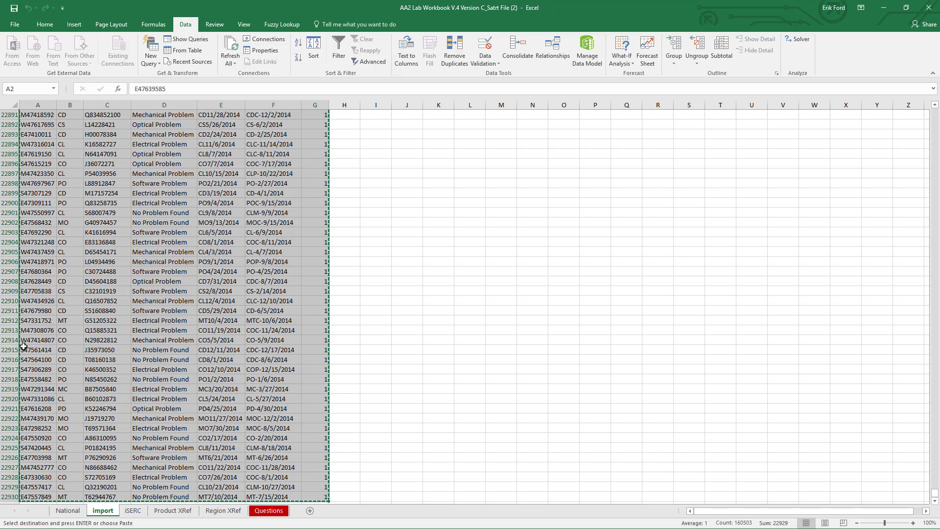
Paste the copied records into the National worksheet starting at cell A2
left_click(68, 510)
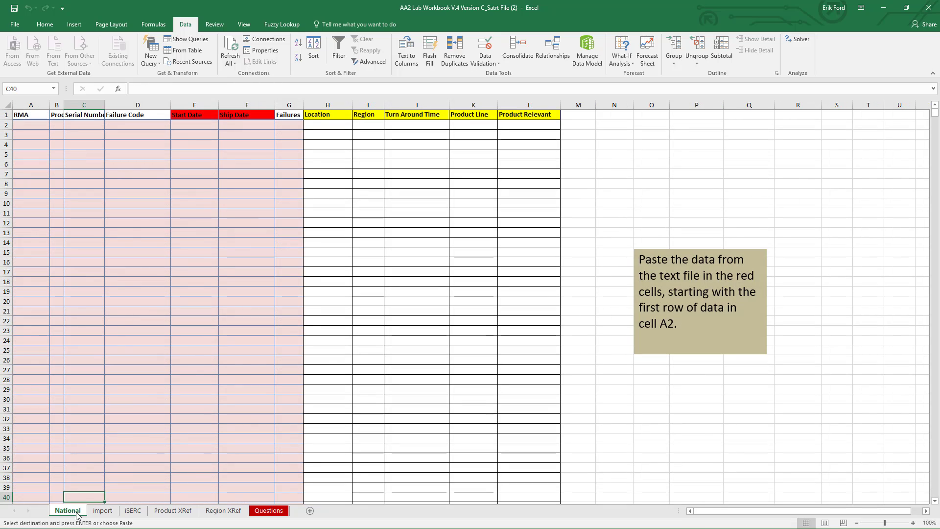
left_click(24, 125)
right_click(23, 125)
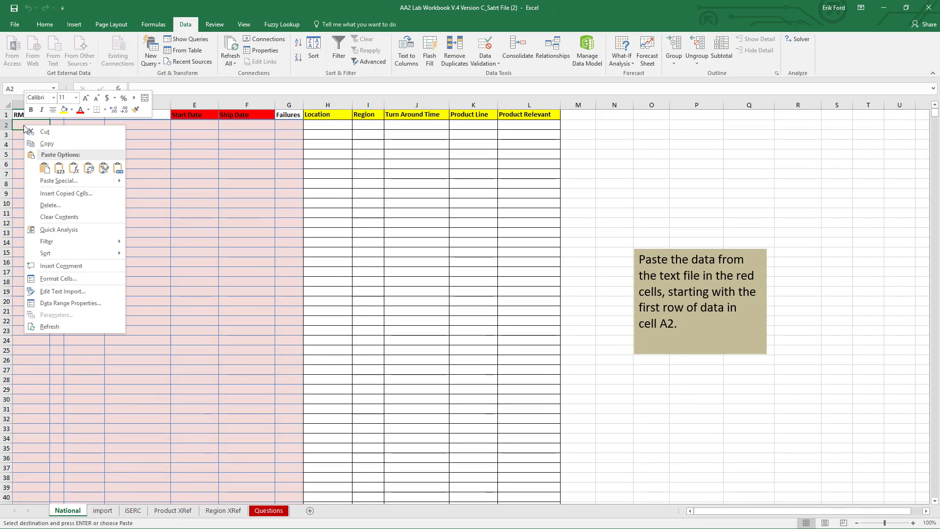
left_click(44, 168)
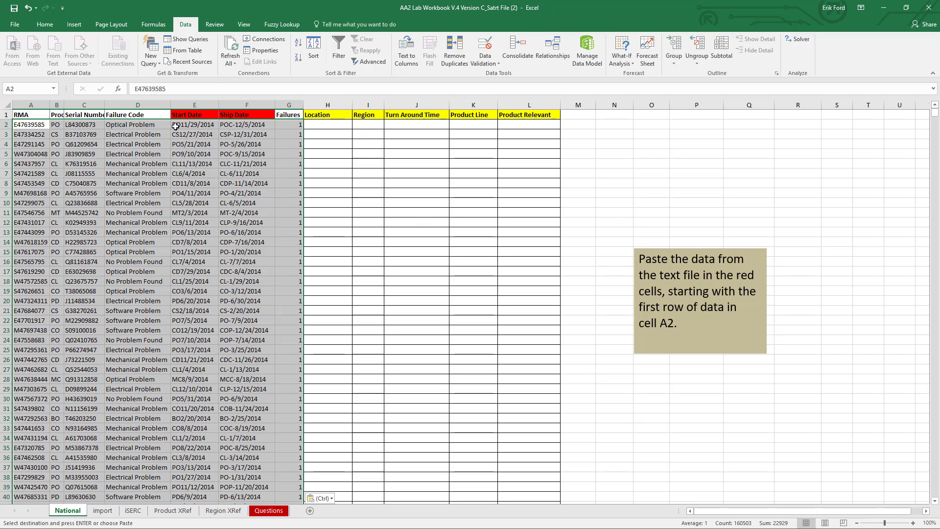
Examine the Start Date entries on the National worksheet and compare their letter prefixes with the product codes
left_click(175, 126)
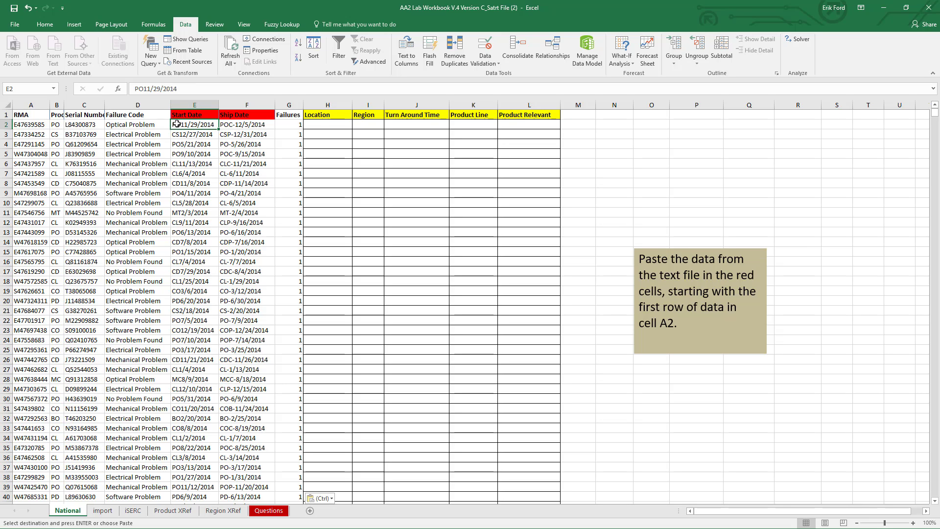
left_click(58, 124)
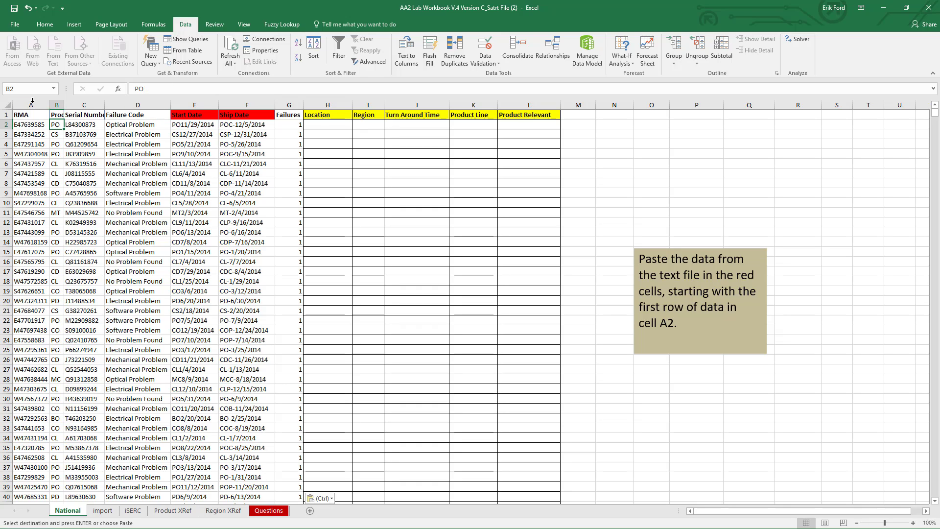
left_click(185, 125)
left_click(201, 136)
left_click(196, 143)
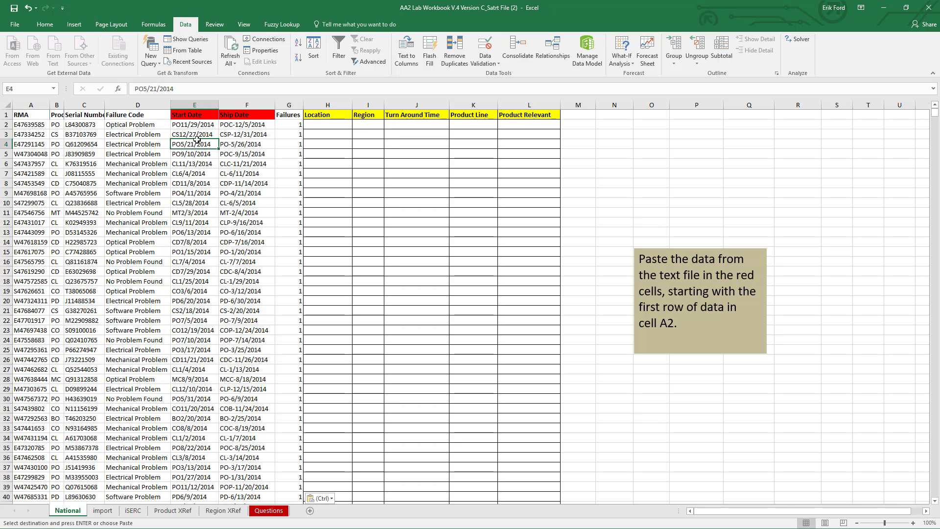
left_click(194, 127)
left_click(202, 135)
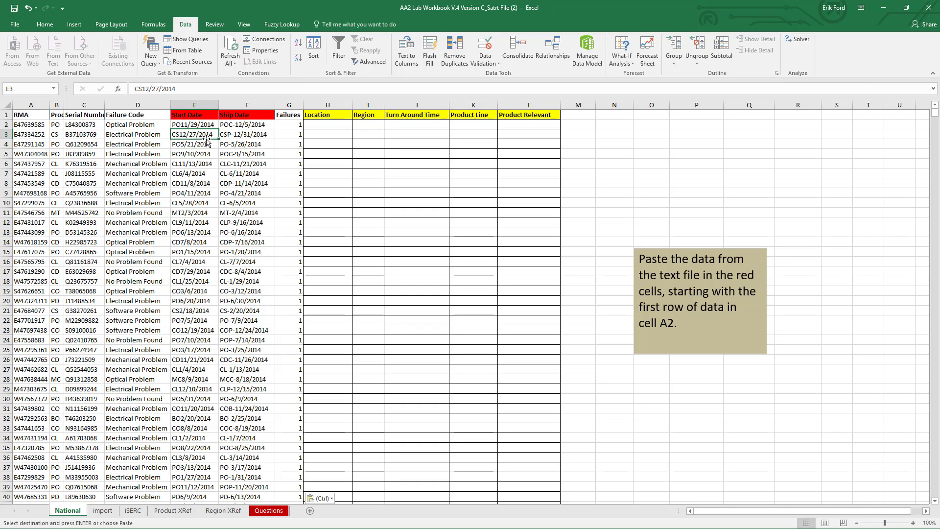
left_click(202, 123)
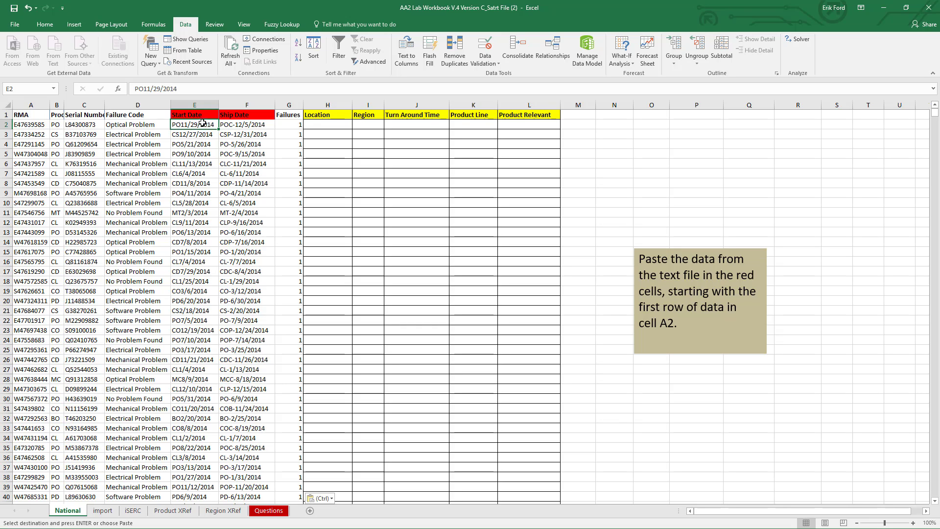
left_click(181, 134)
left_click(188, 144)
left_click(198, 164)
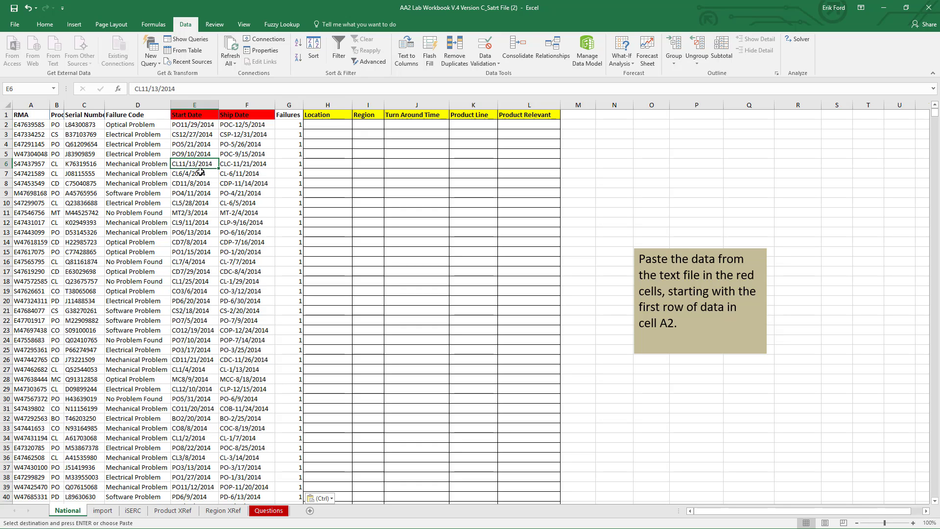
left_click(192, 183)
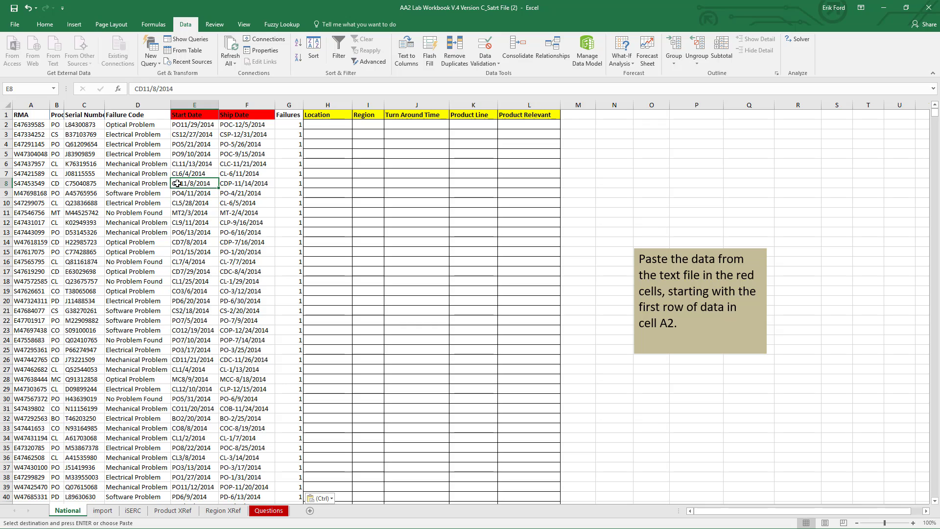
Set up a fixed-width Text to Columns split for all Start Date entries, with a break after the two-letter prefix
left_click(193, 124)
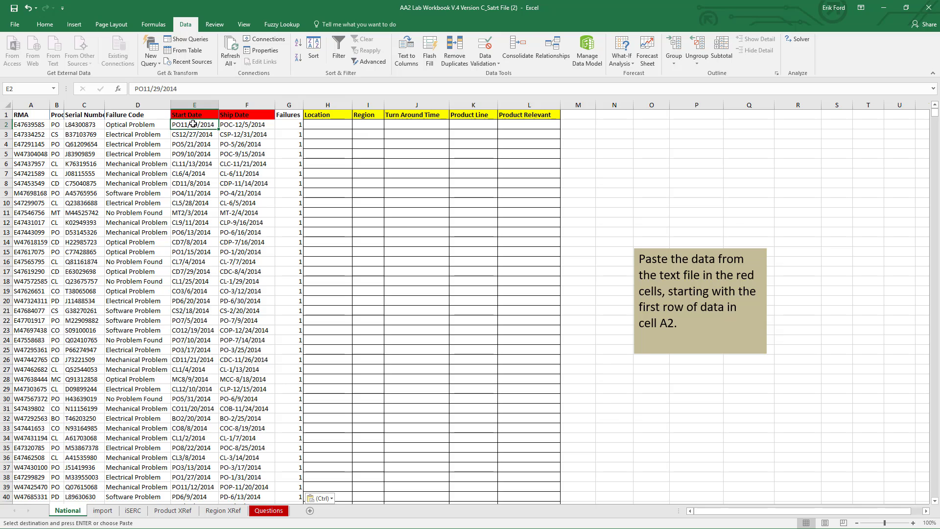
key("ctrl+shift+Down")
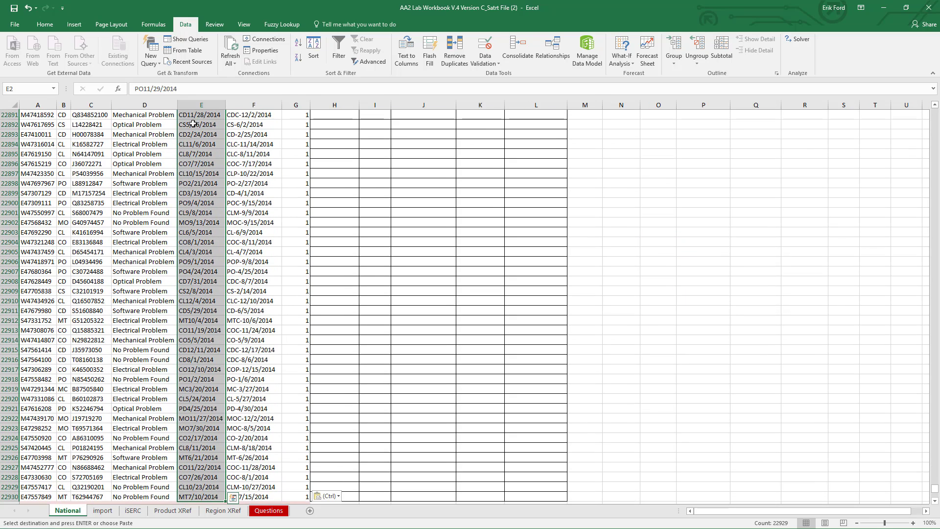
left_click(413, 58)
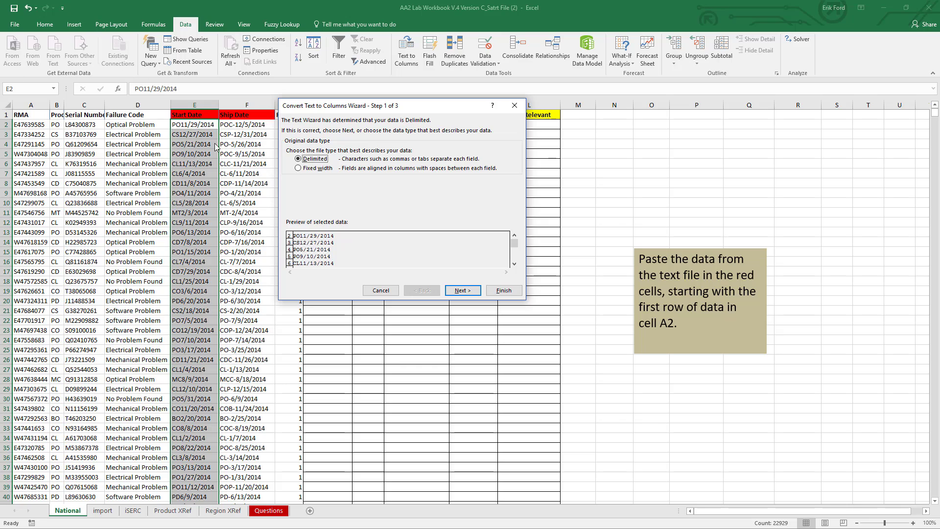
left_click(301, 169)
left_click(462, 292)
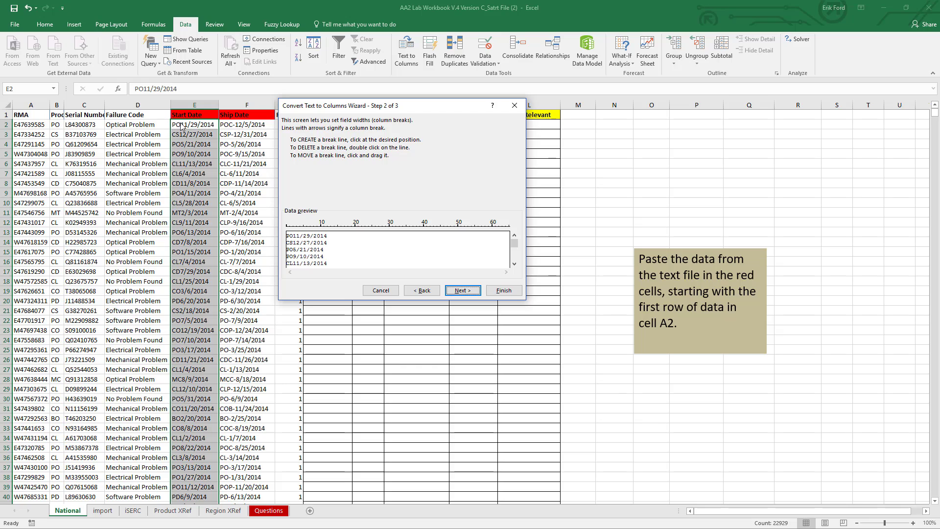
left_click(293, 225)
left_click(463, 290)
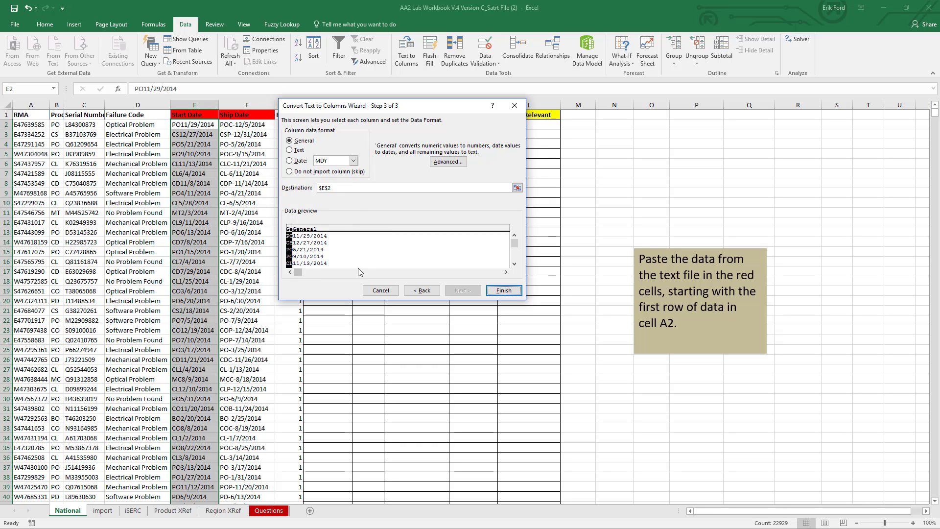
Skip the prefix column, format the remaining column as an MDY date, and complete the Start Date split with destination E2
left_click(322, 255)
left_click(291, 252)
left_click(316, 249)
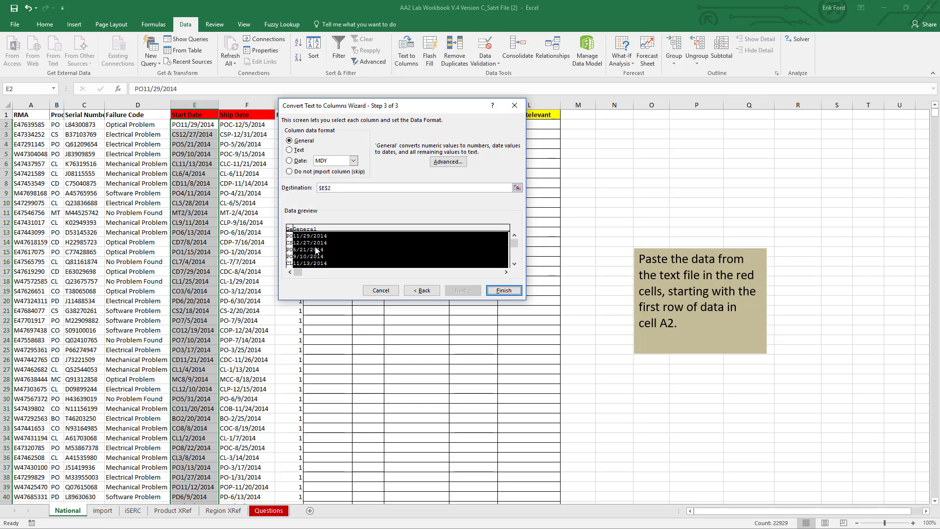
left_click(289, 238)
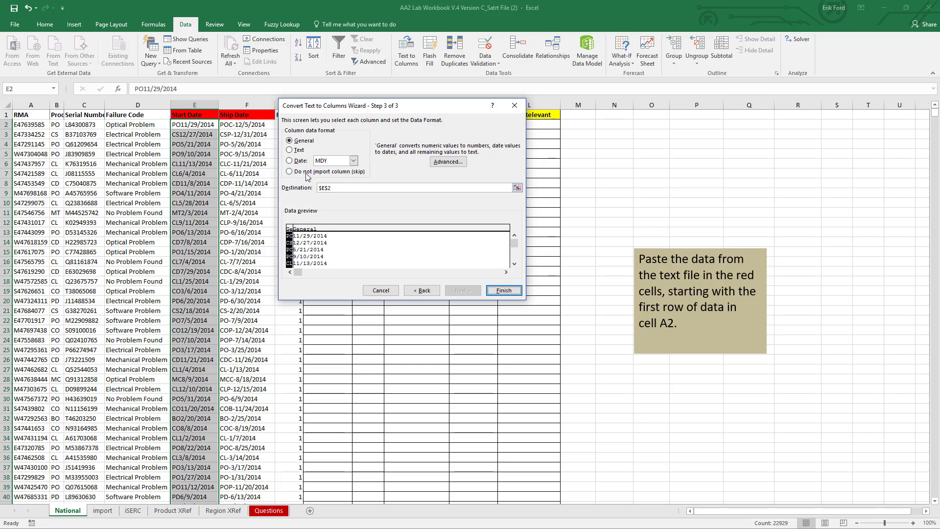
left_click(289, 173)
left_click(311, 253)
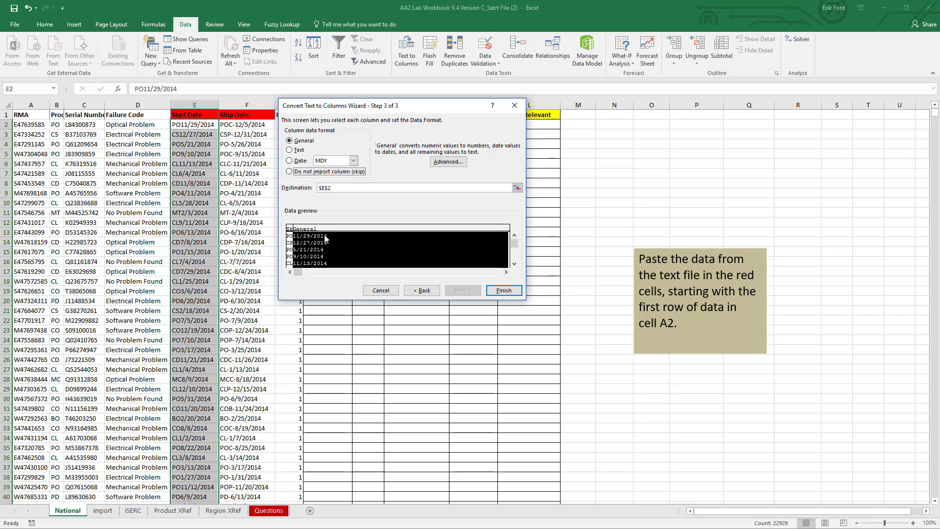
left_click(290, 161)
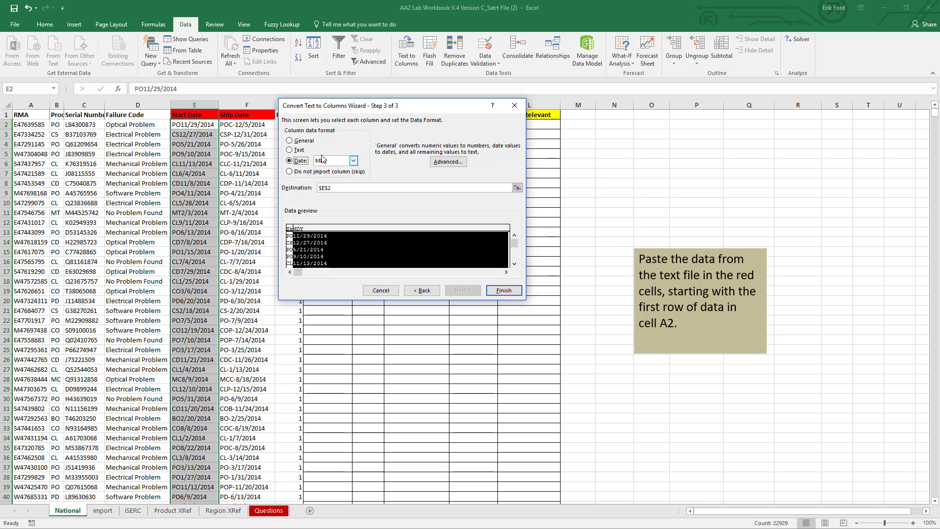
left_click(502, 290)
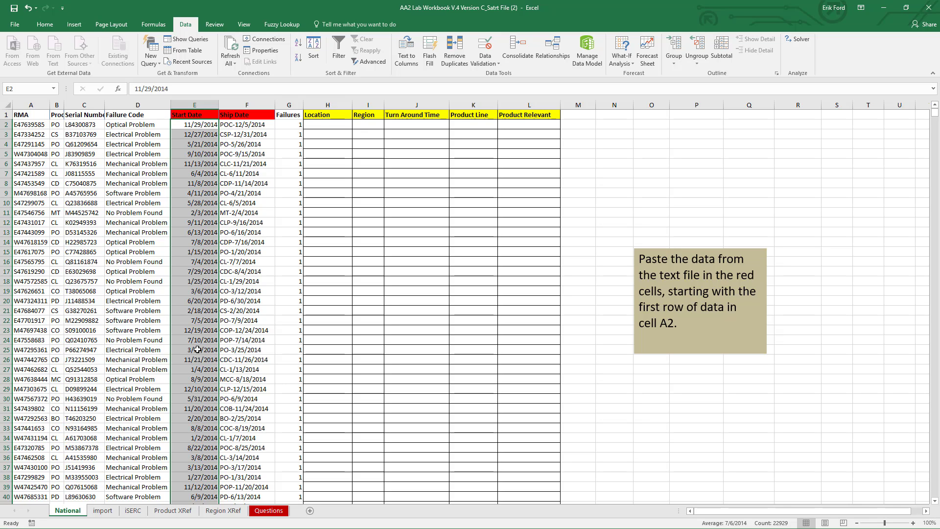
Set up a delimited Text to Columns split for all Ship Date entries, using only a hyphen as the custom delimiter
left_click(238, 124)
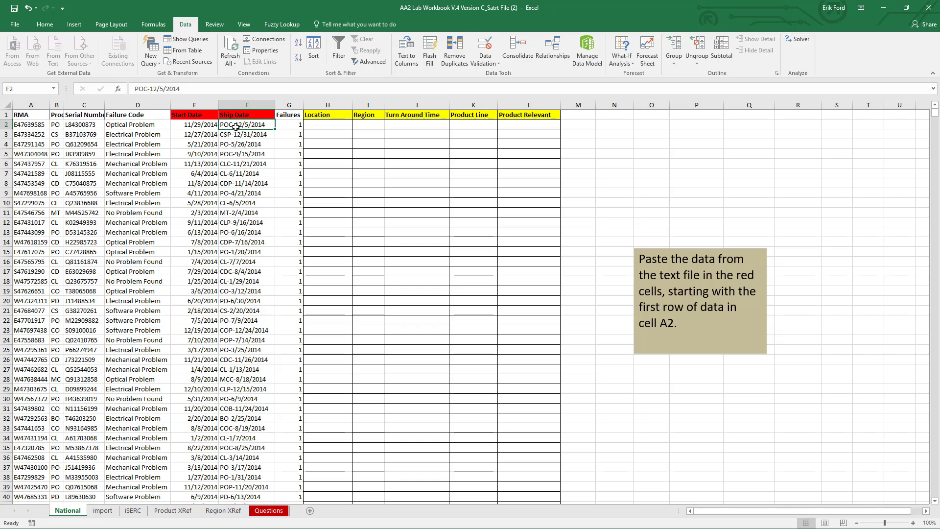
left_click(242, 192)
left_click(245, 205)
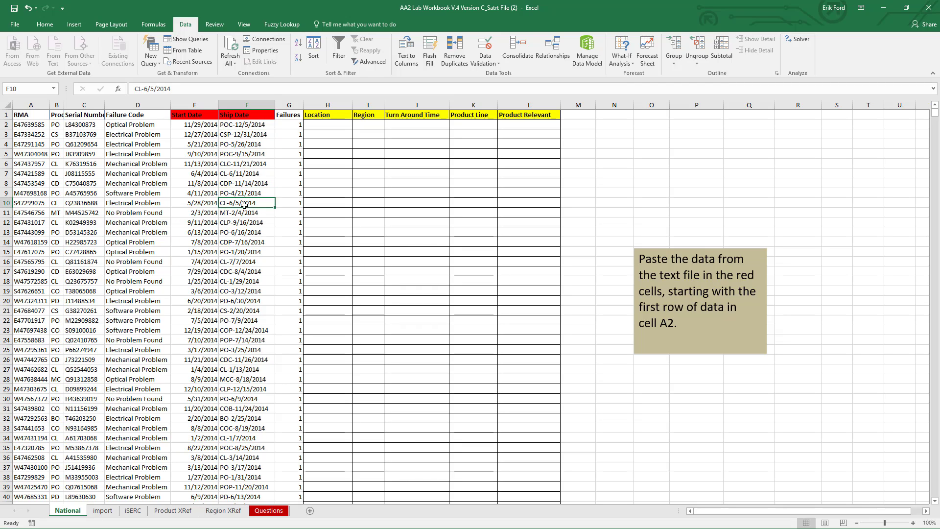
left_click(240, 127)
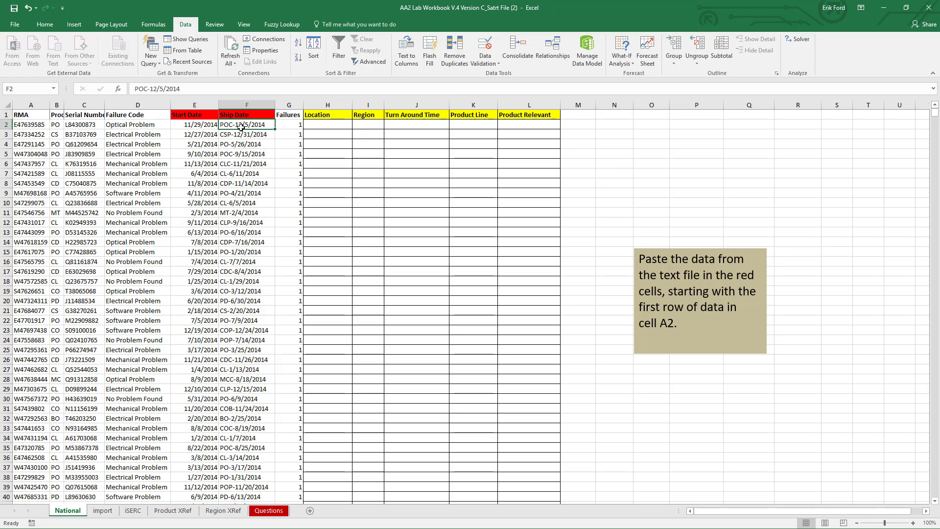
key("ctrl+shift+Down")
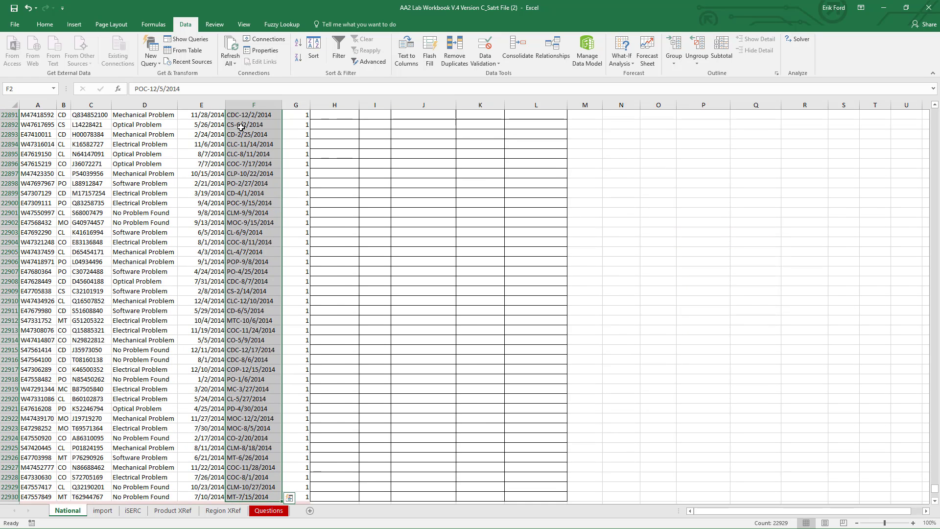
left_click(406, 55)
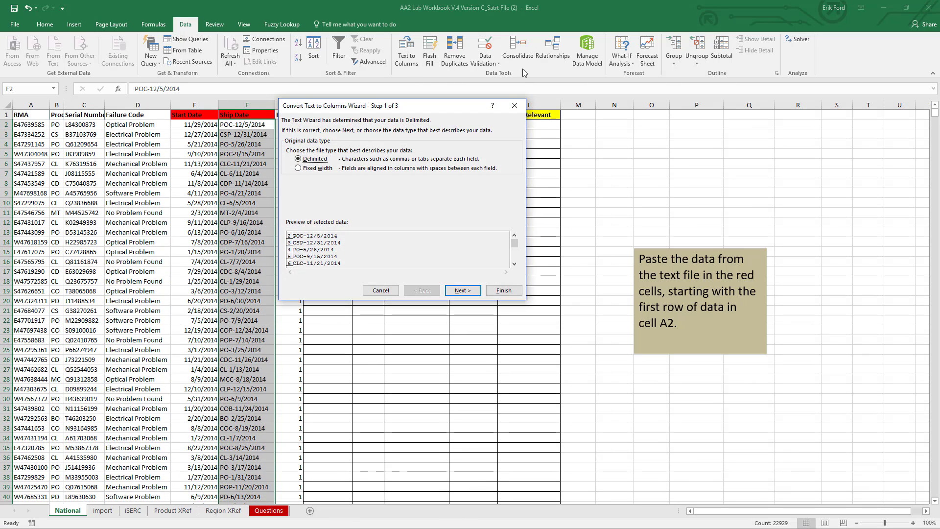
left_click(469, 290)
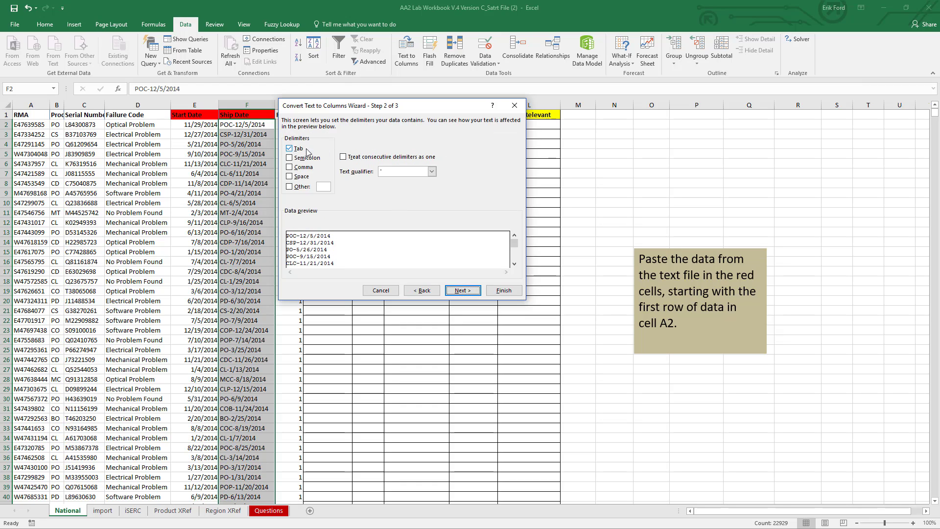
left_click(289, 147)
left_click(290, 187)
type("-")
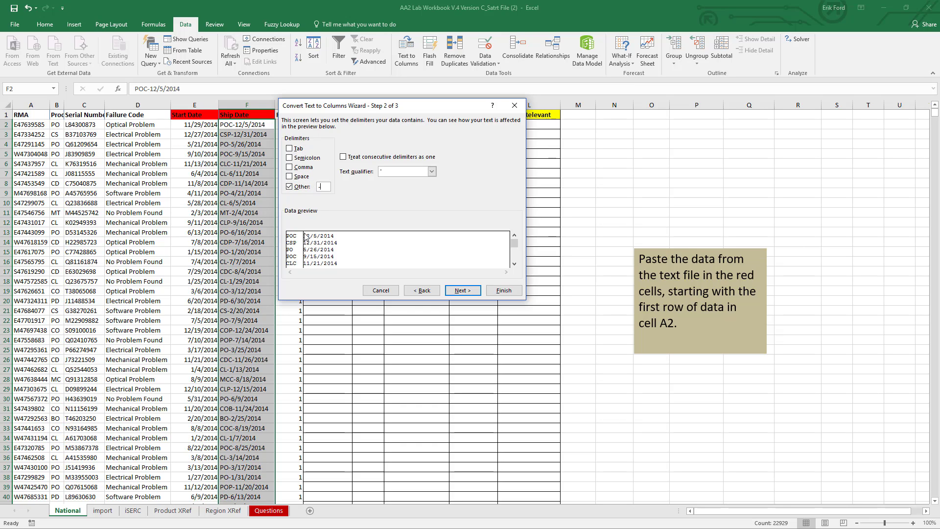
left_click(469, 291)
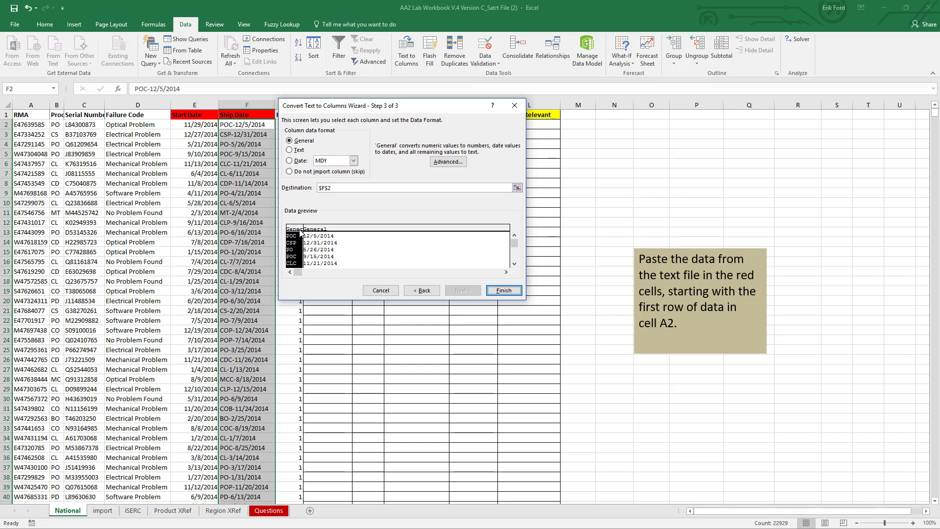
Skip the prefix column, format the remaining column as an MDY date, and complete the Ship Date split with destination F2
left_click(289, 171)
left_click(323, 242)
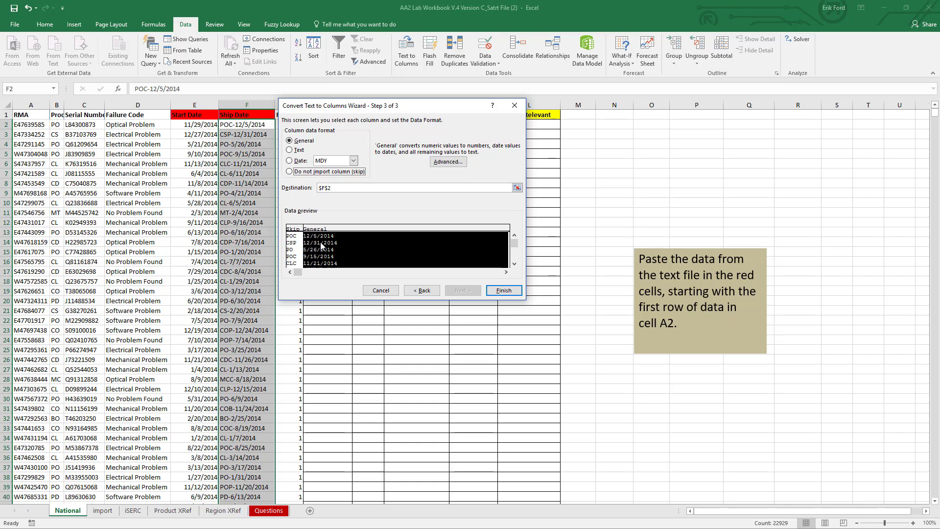
left_click(294, 160)
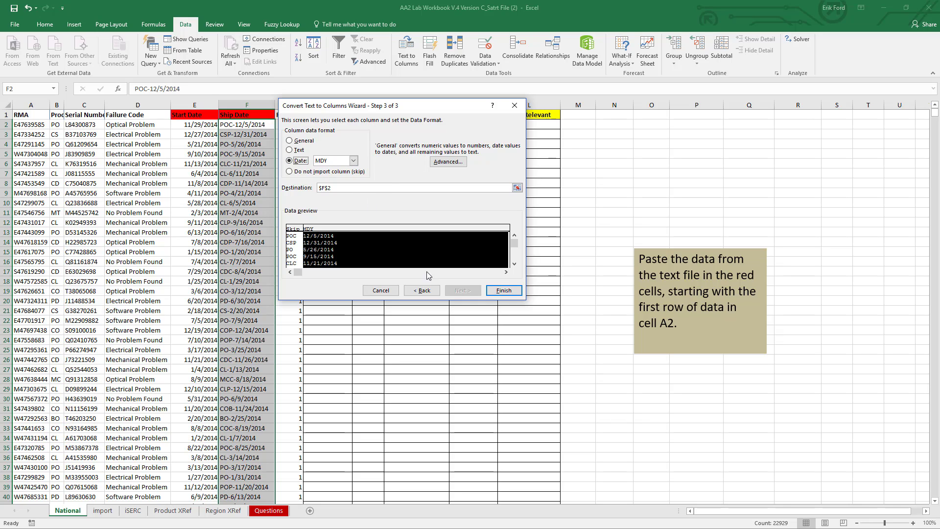
left_click(505, 289)
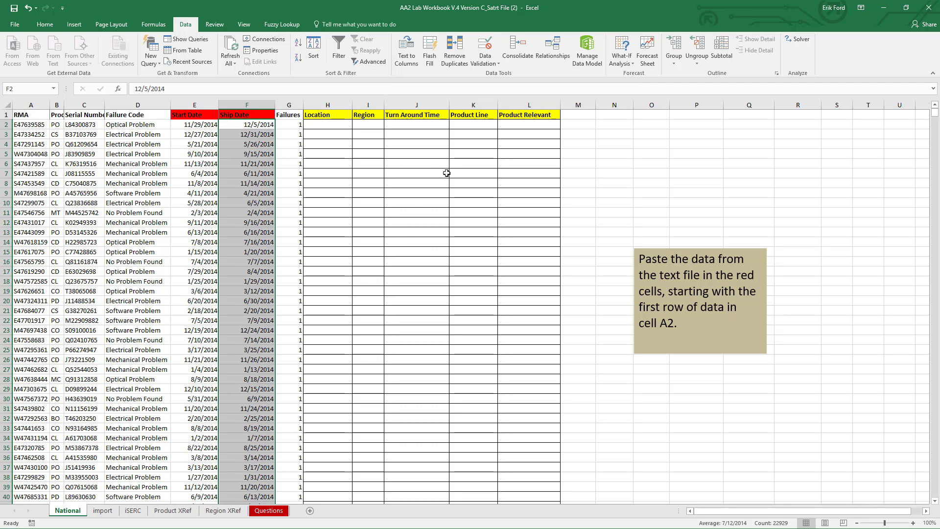
Look at the iSERC worksheet's columns, and examine the leading letters of the RMA numbers on the National worksheet
left_click(133, 510)
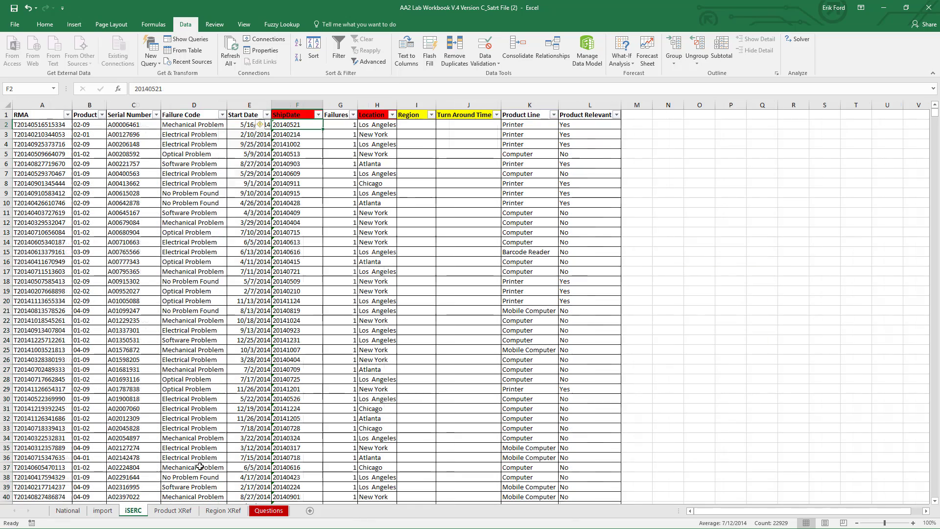
left_click(68, 511)
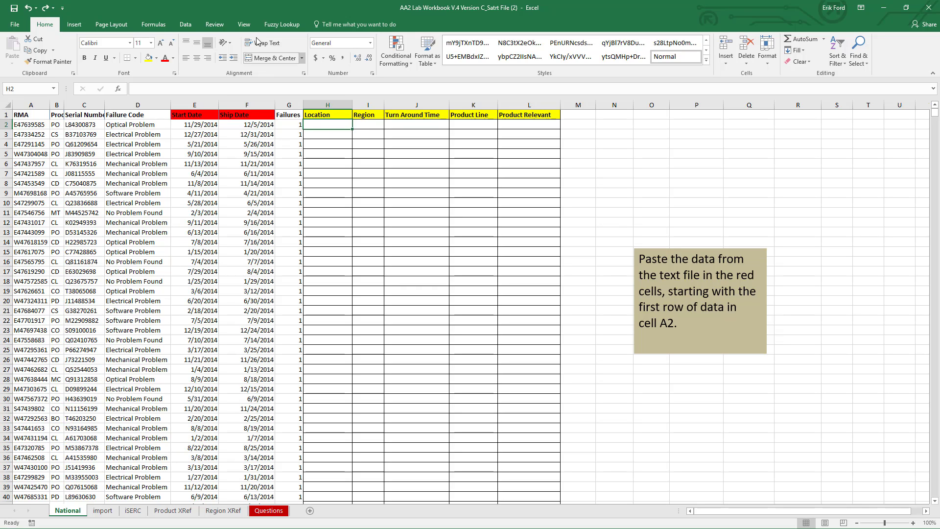
left_click(32, 125)
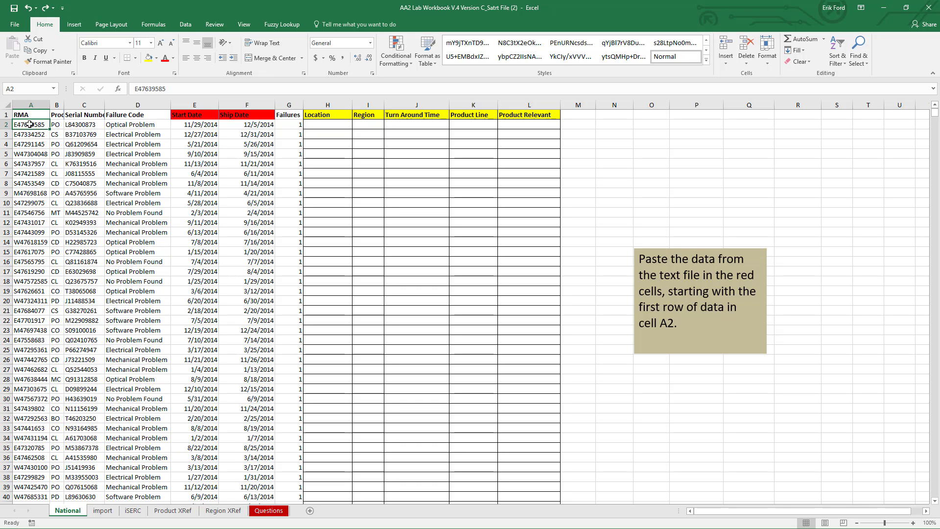
left_click(28, 154)
left_click(29, 165)
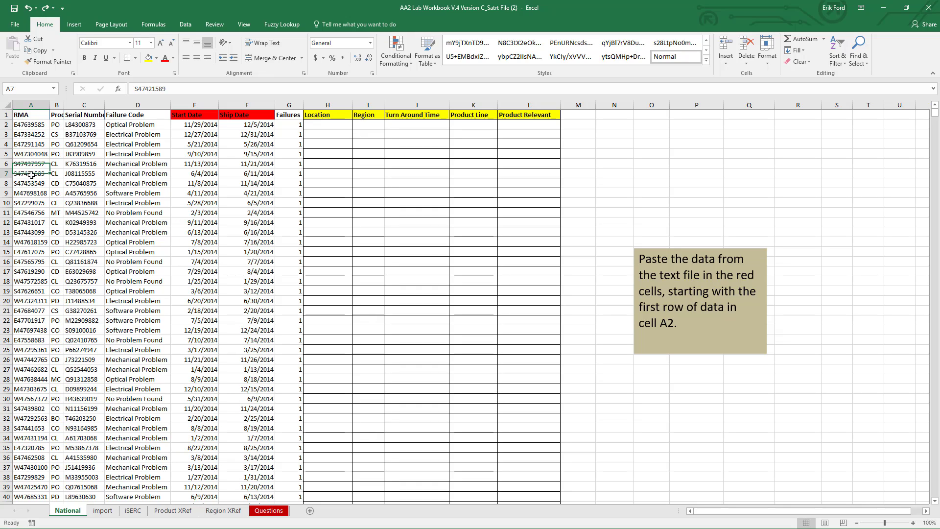
Enter =LEFT(A2,1) in Location cell H2 of the National worksheet and fill it down the whole column
left_click(328, 124)
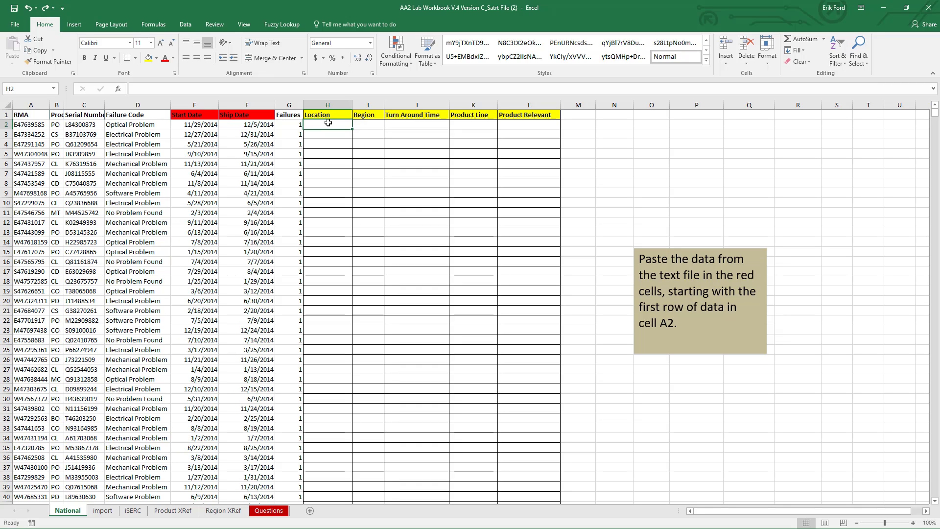
type("=lef")
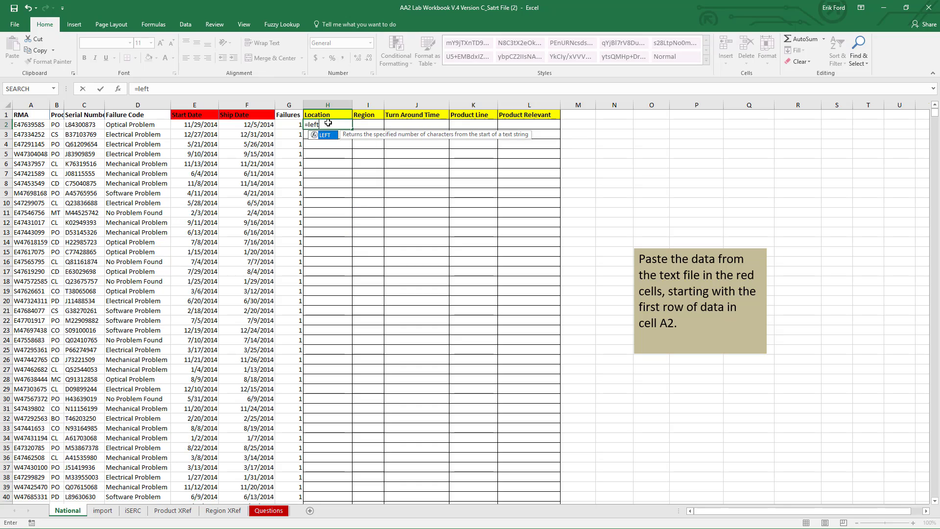
type("t")
key("Tab")
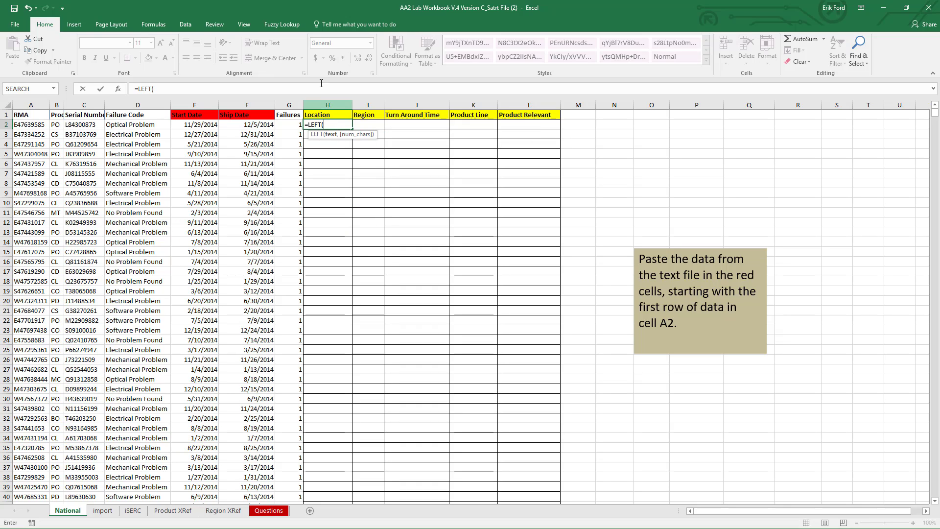
left_click(23, 126)
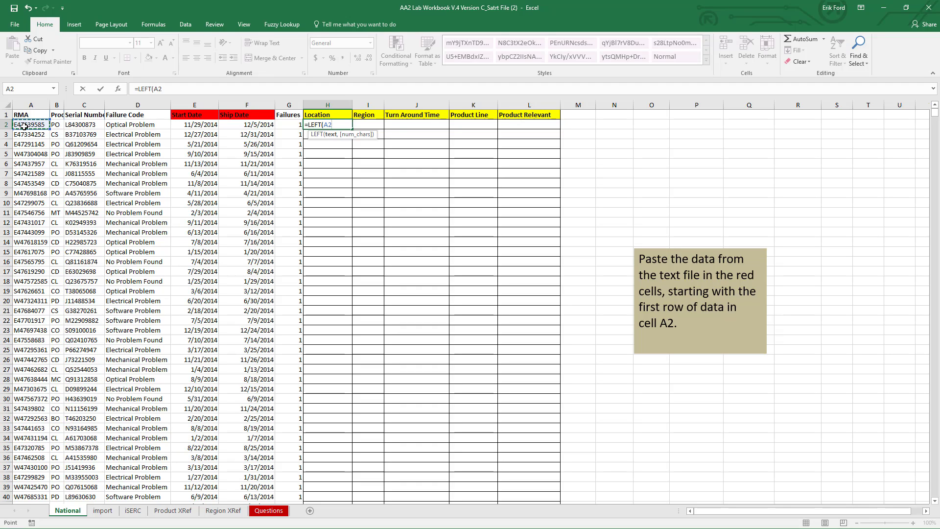
type(",1")
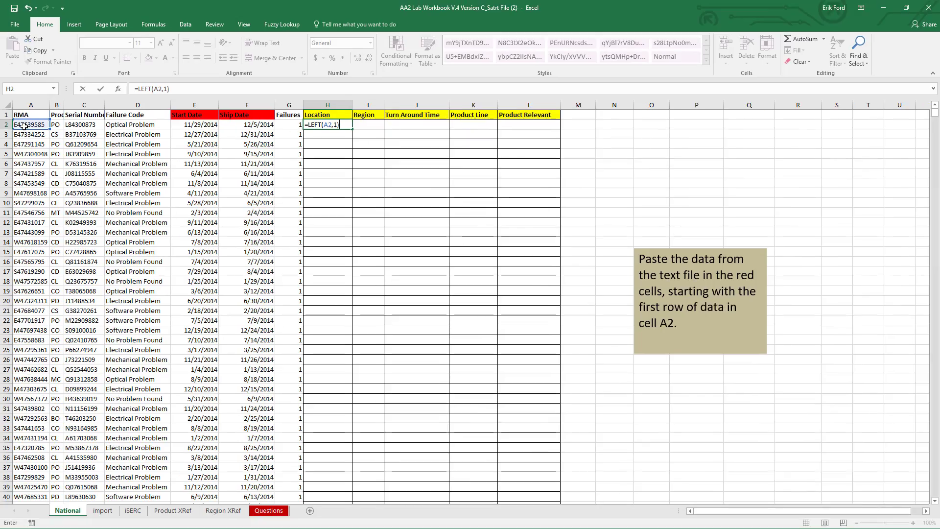
key("ctrl+Return")
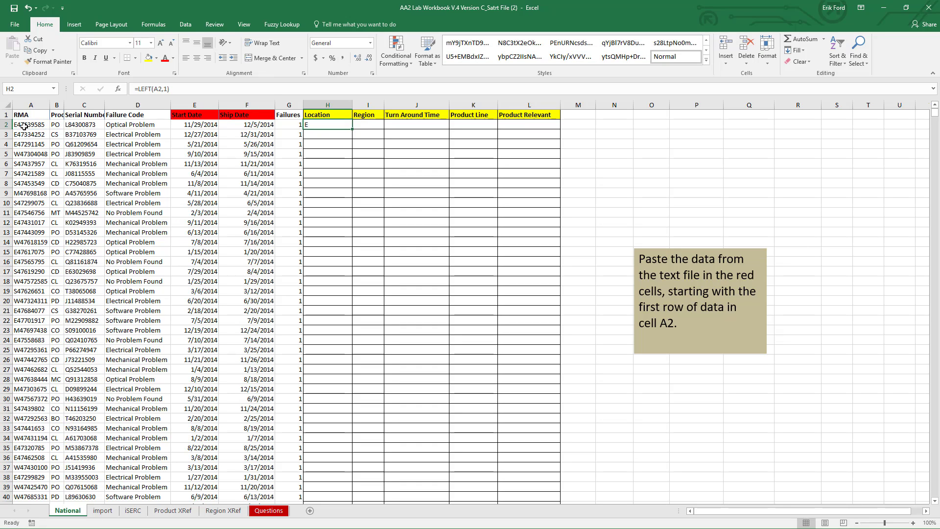
double_click(353, 129)
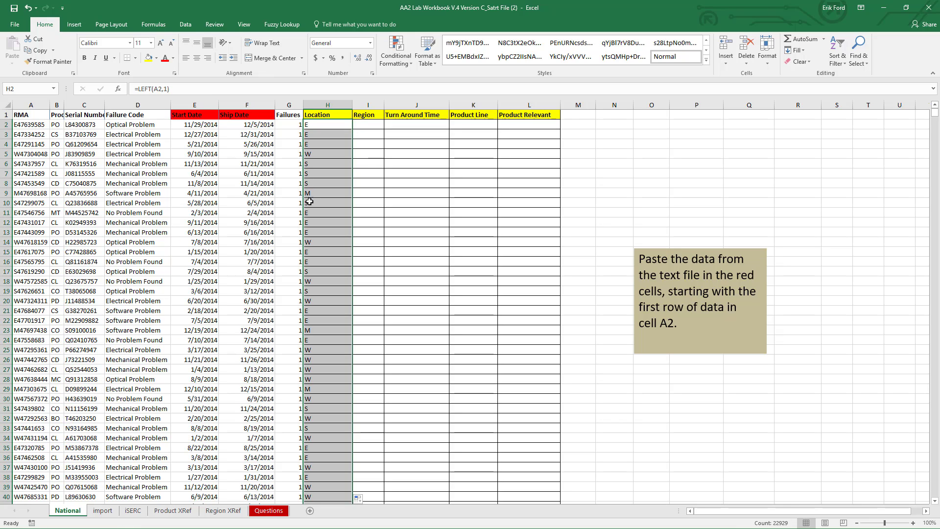
Compare the Location codes with the site codes on the Region XRef worksheet, and check that lookup table's name
left_click(378, 126)
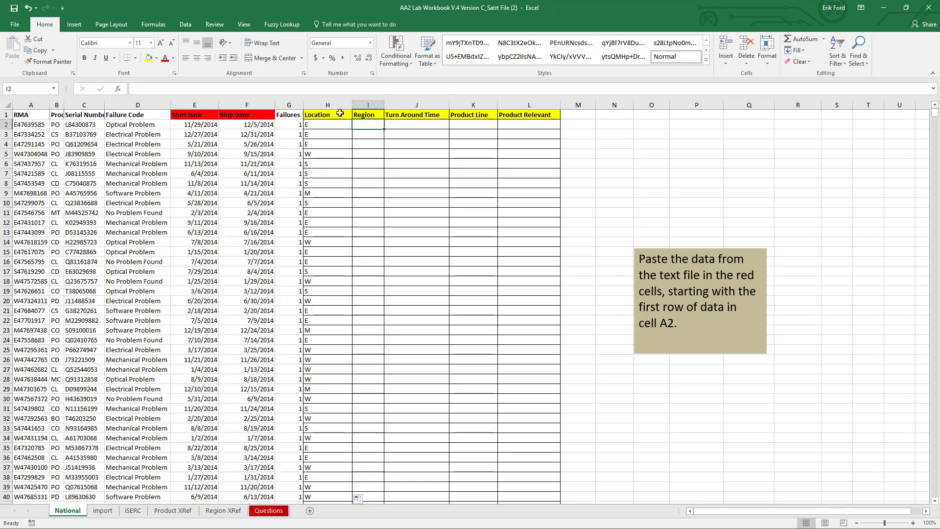
left_click(326, 118)
left_click(318, 125)
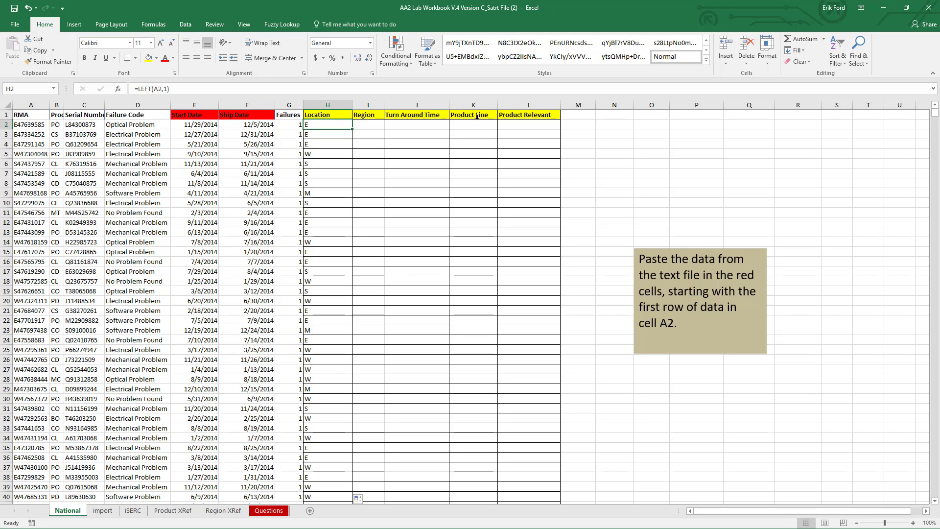
left_click(224, 510)
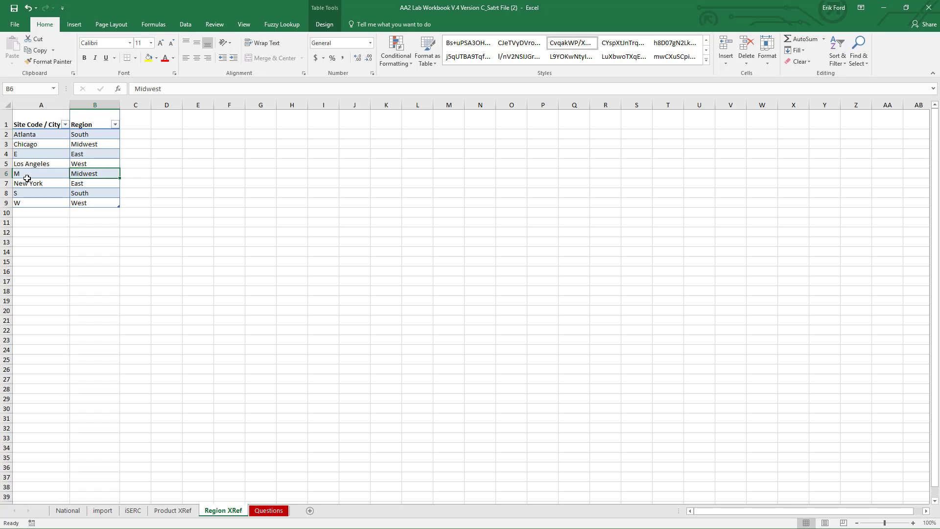
left_click(55, 173)
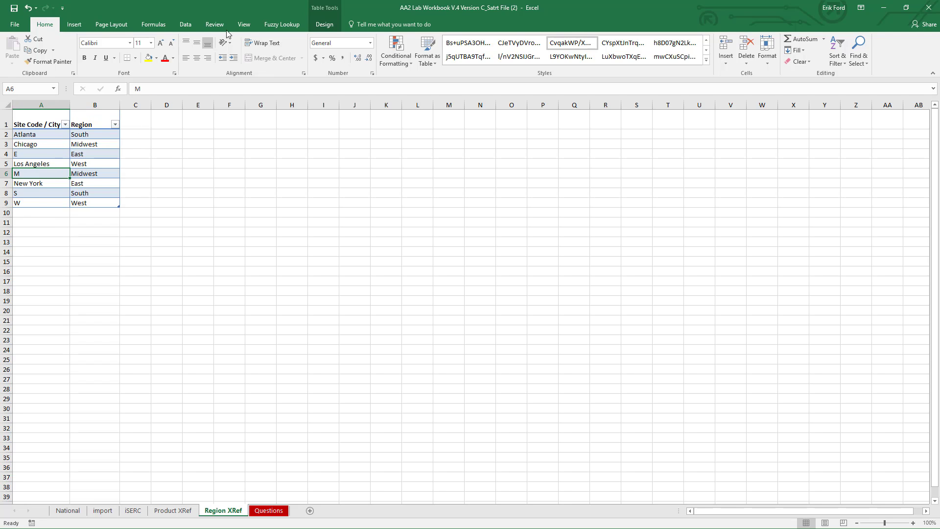
left_click(317, 25)
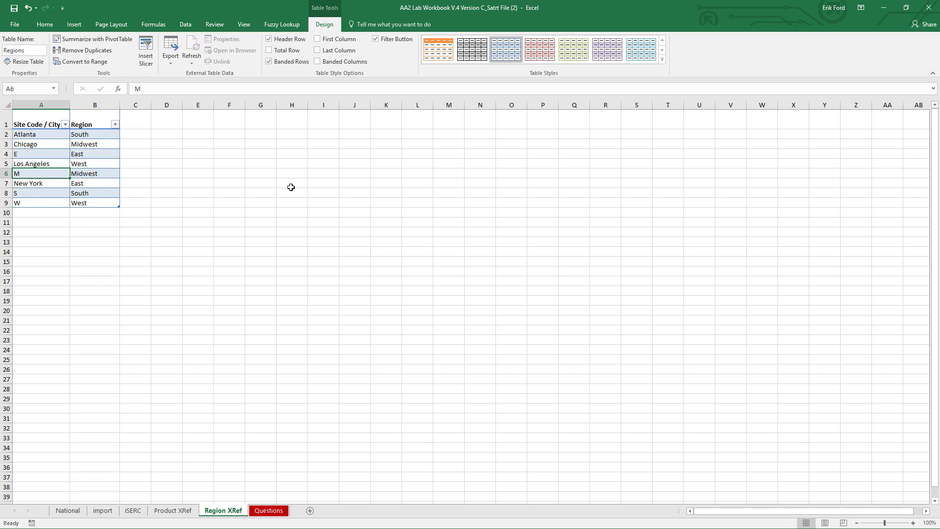
Enter =VLOOKUP(H2,Regions,2,FALSE) in Region cell I2 of the National worksheet and fill it down the whole column
left_click(67, 510)
left_click(362, 125)
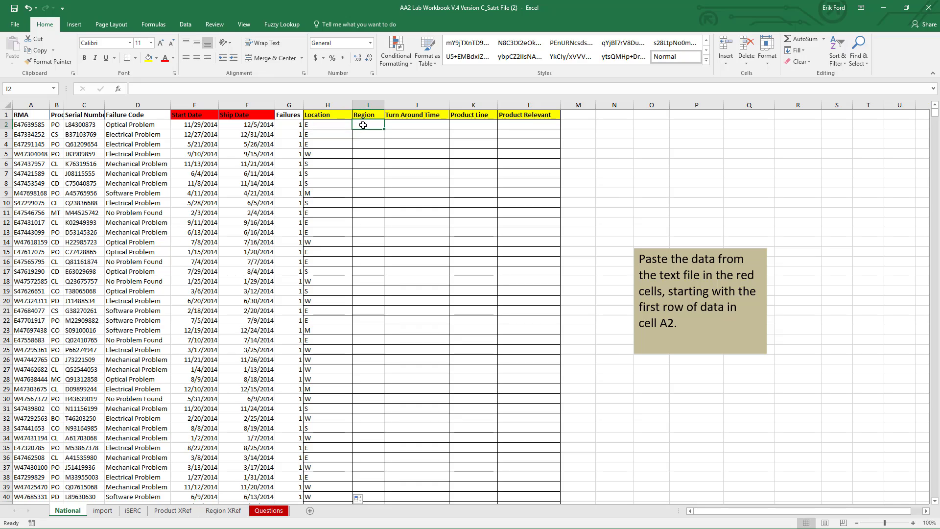
type("=vl")
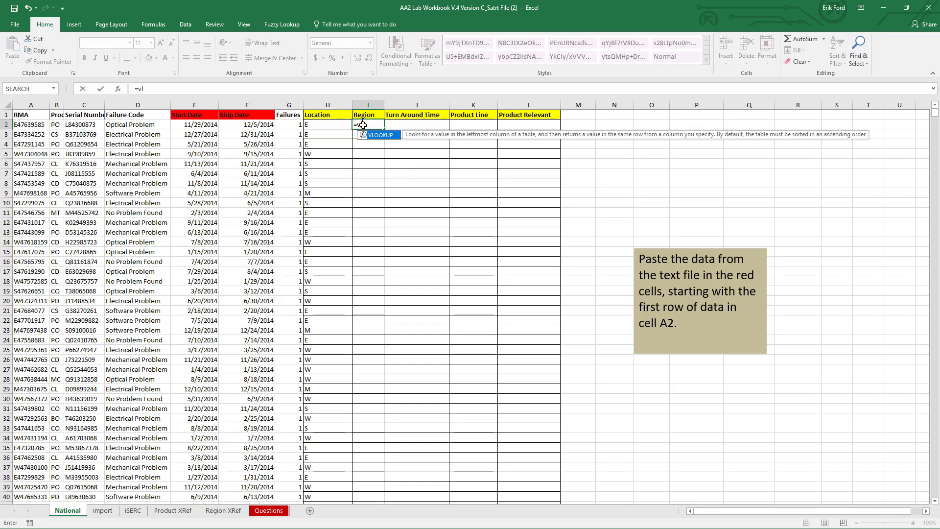
key("Tab")
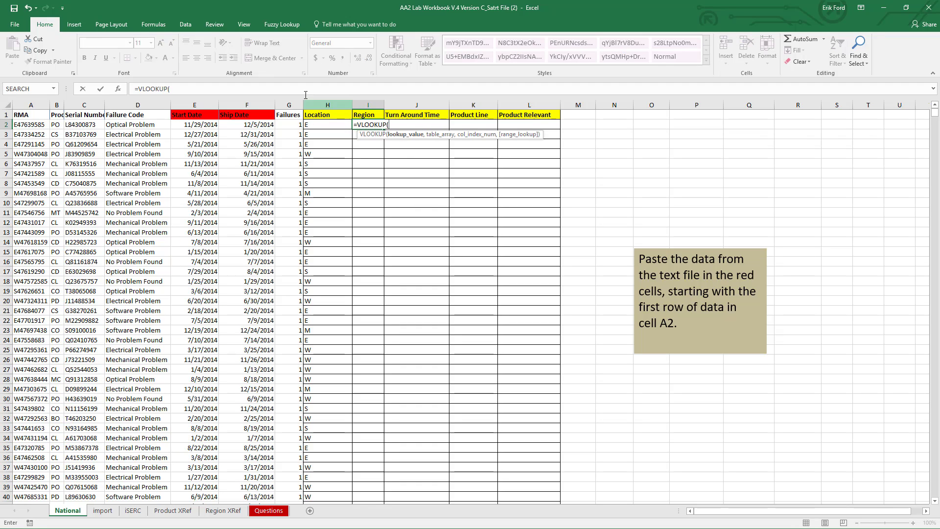
left_click(311, 125)
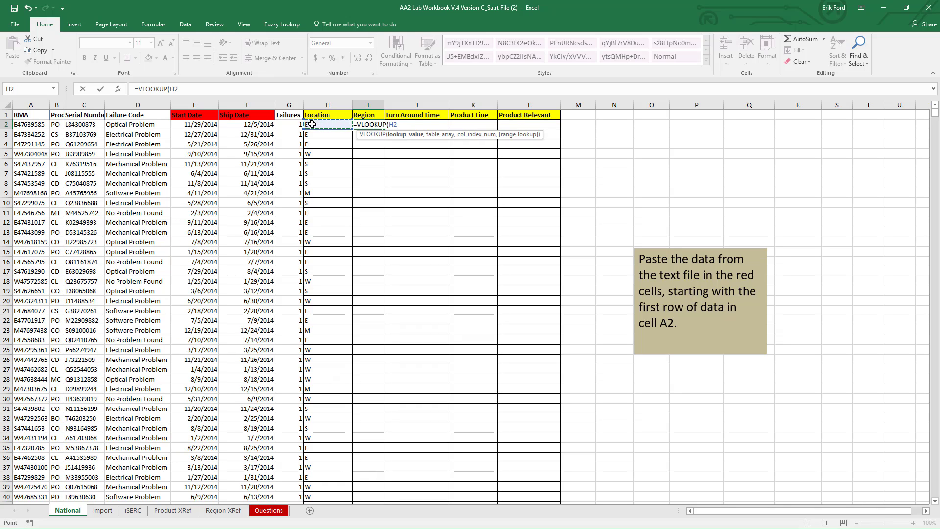
type(",regio")
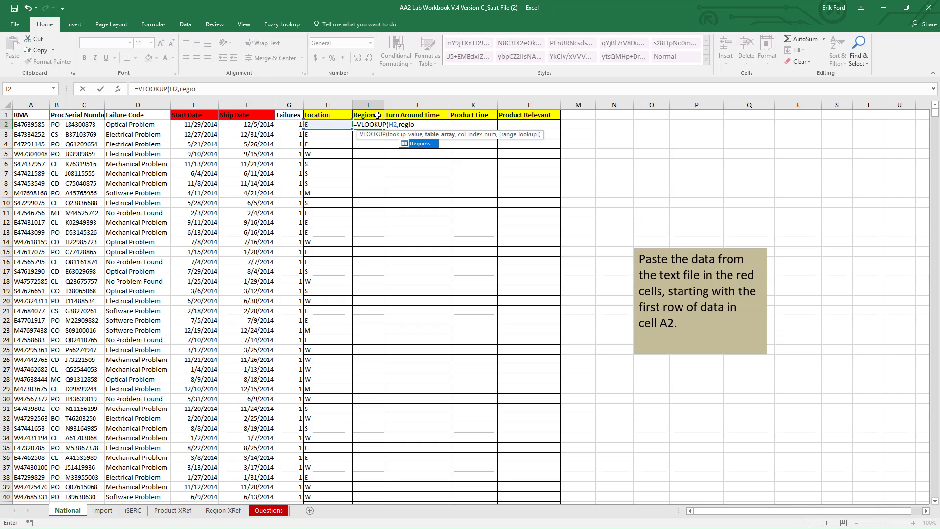
left_click(408, 144)
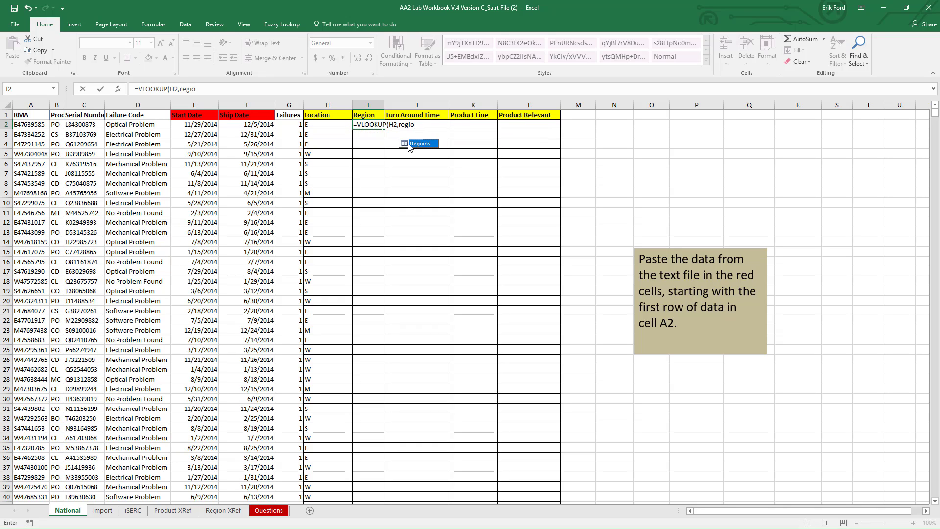
double_click(409, 144)
type(",")
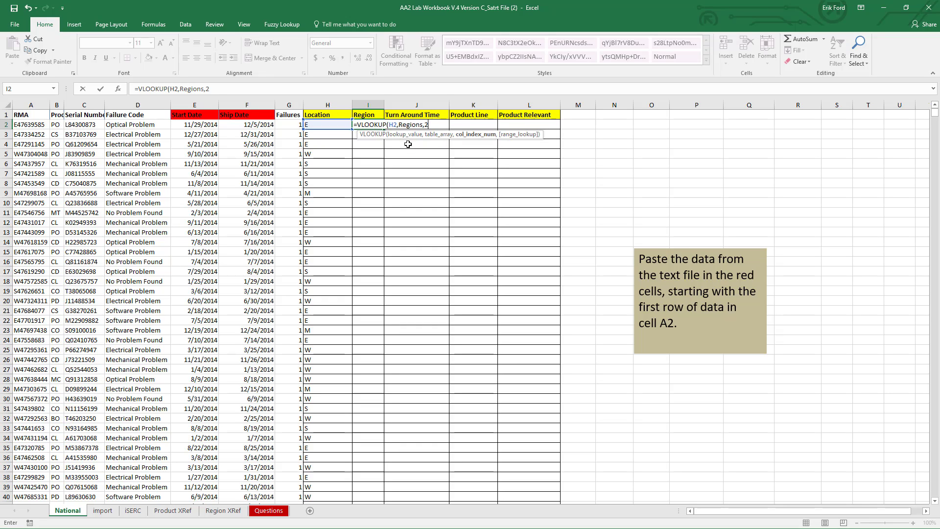
type("2,")
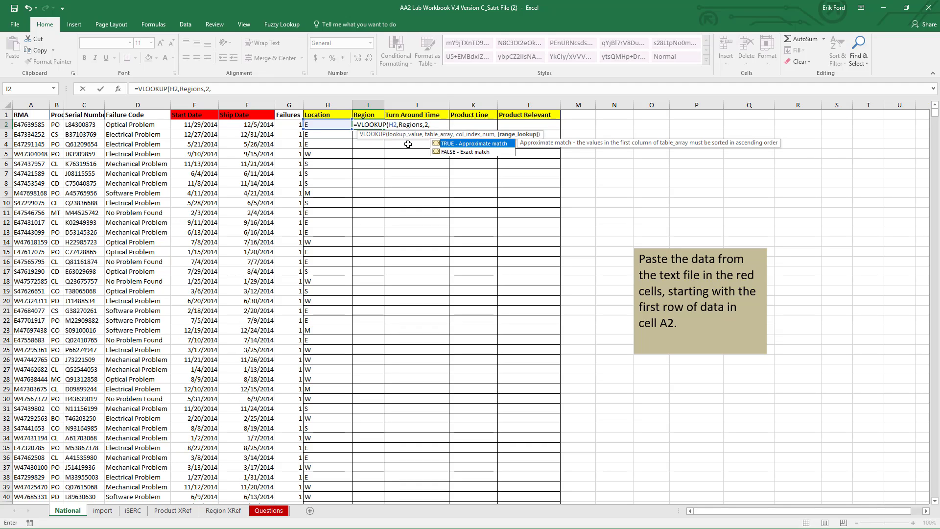
key("Down")
key("Tab")
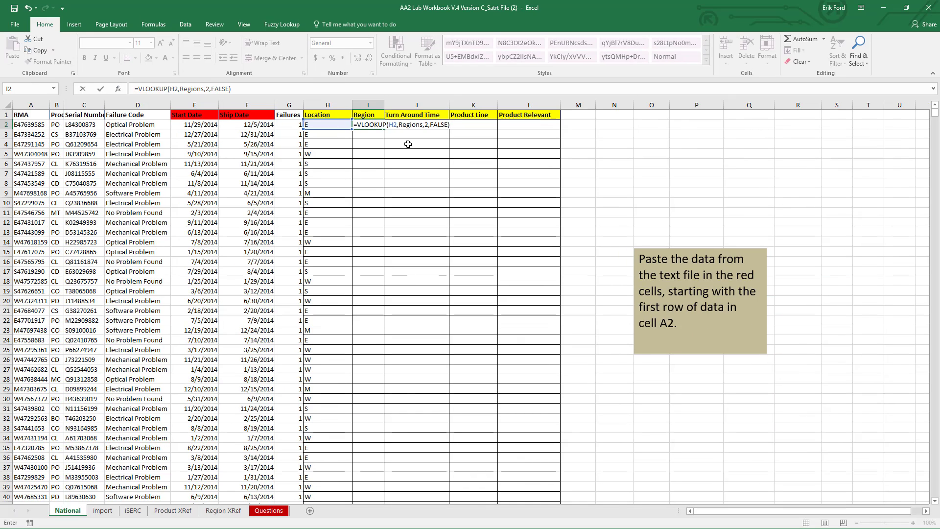
key("ctrl+Return")
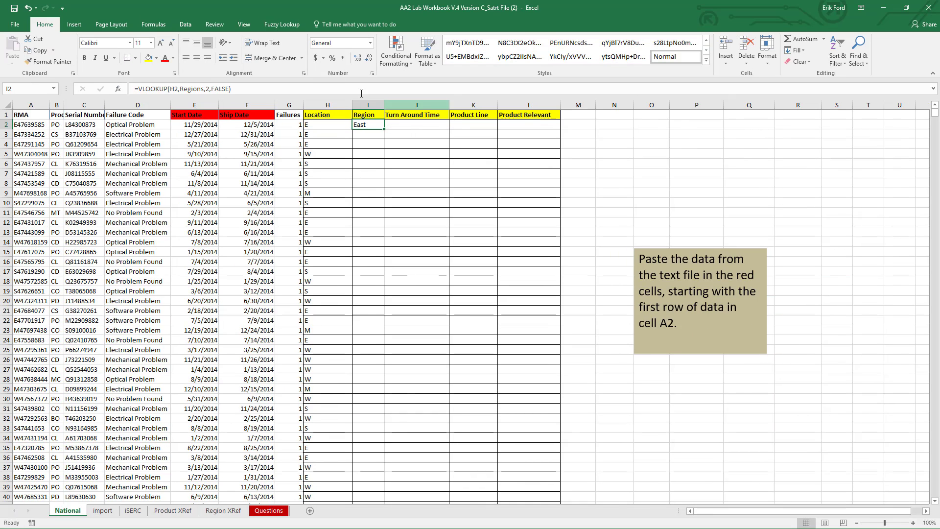
double_click(385, 130)
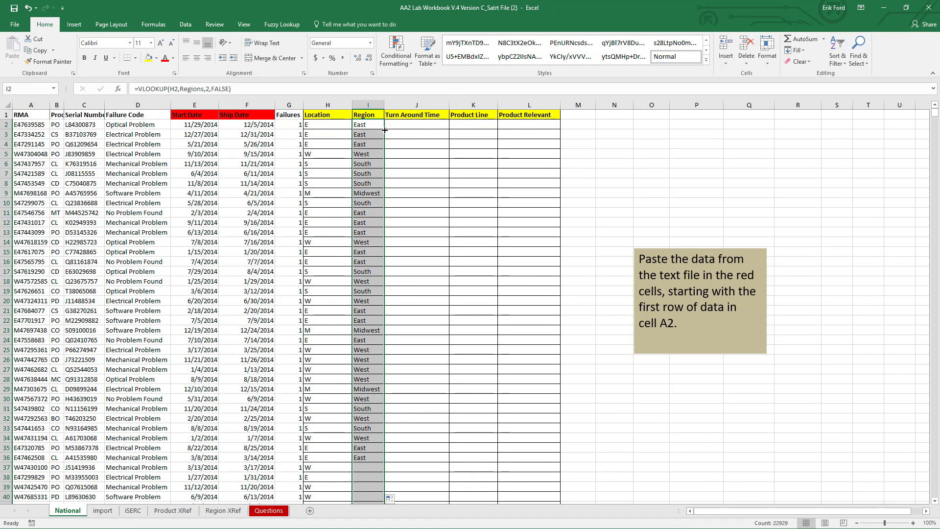
Enter =NETWORKDAYS(E2,F2) in Turn Around Time cell J2 and fill it down the whole column
double_click(395, 127)
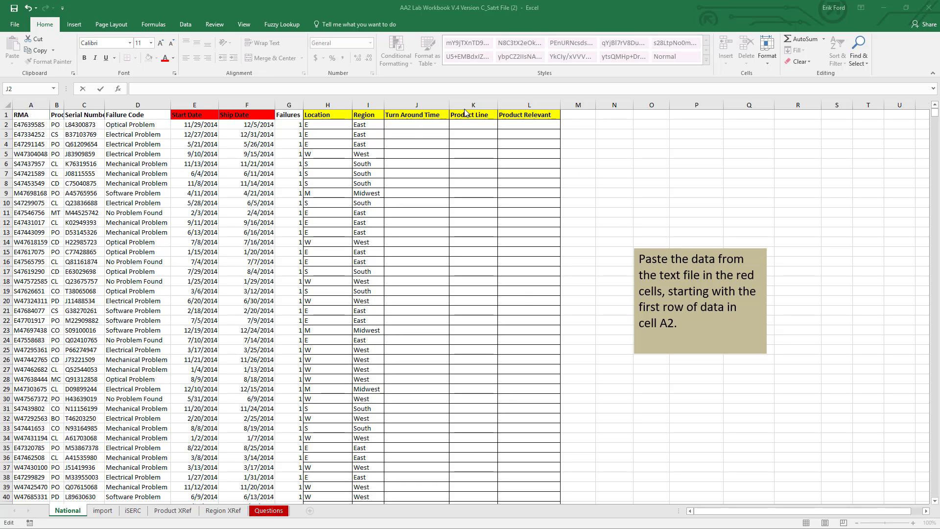
left_click(434, 125)
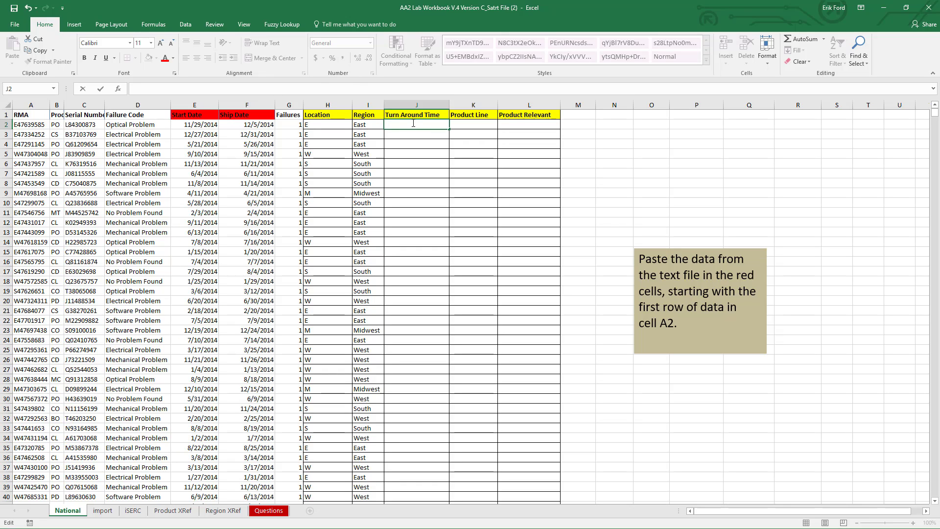
type("=netr")
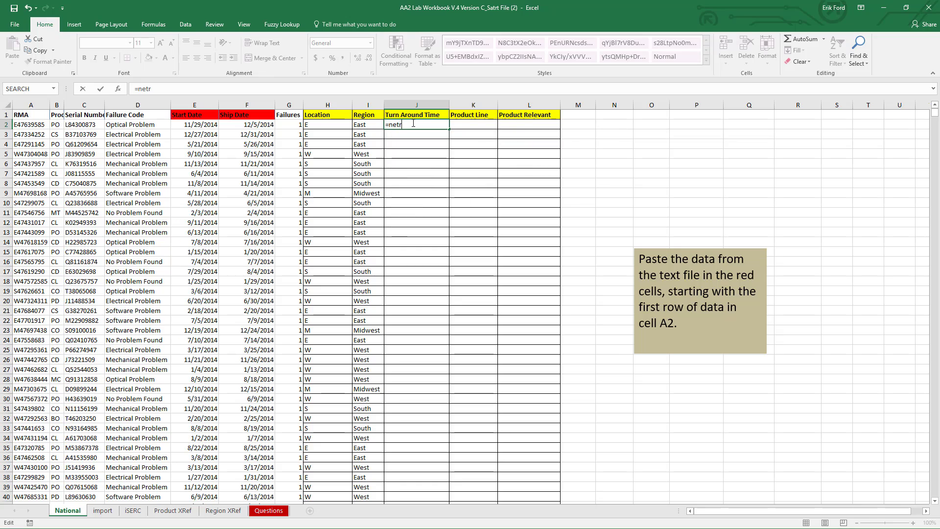
key("BackSpace")
type("w")
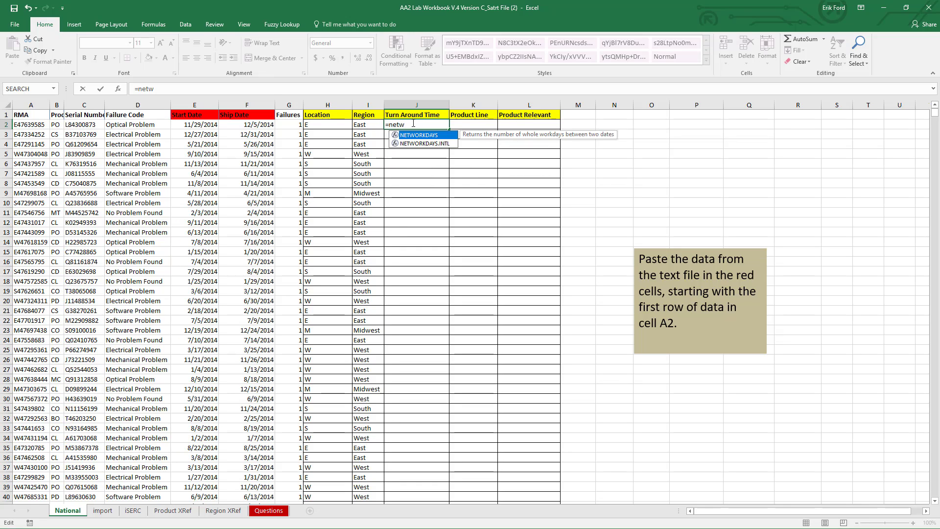
key("Tab")
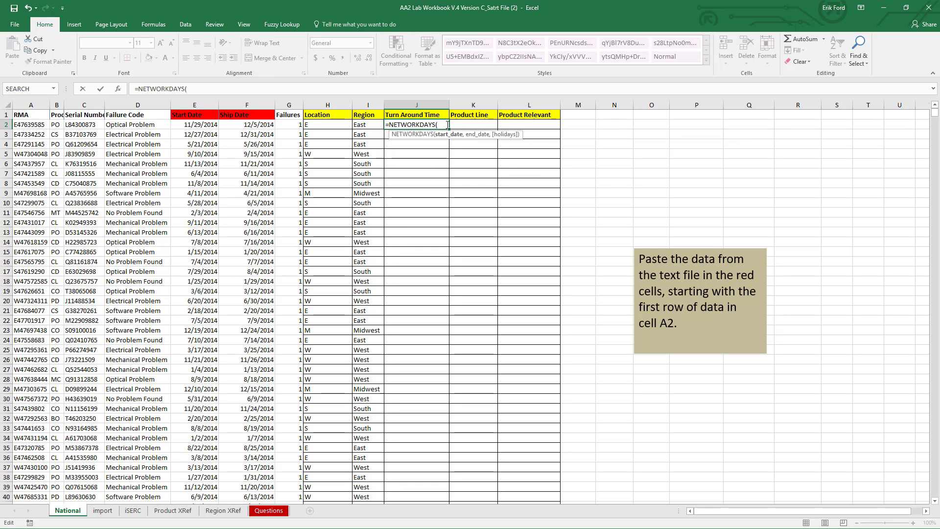
left_click(195, 126)
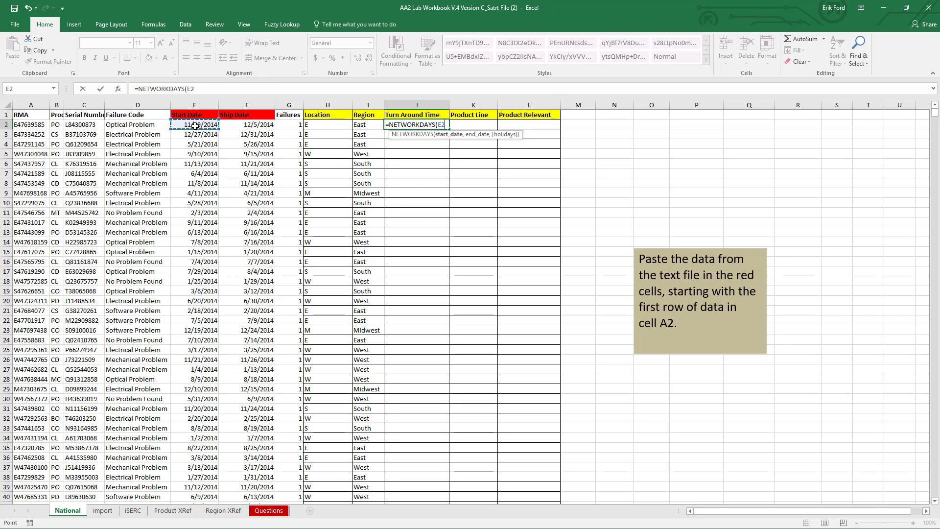
type(",")
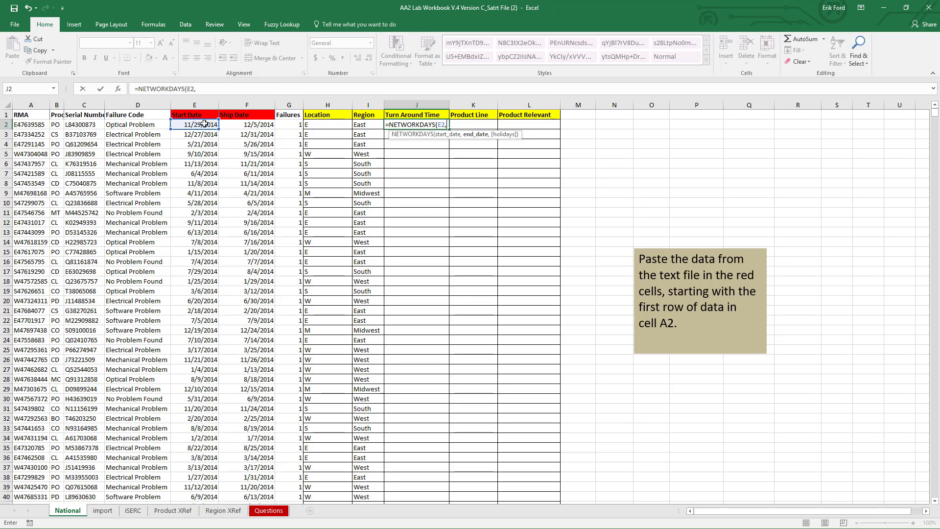
left_click(252, 126)
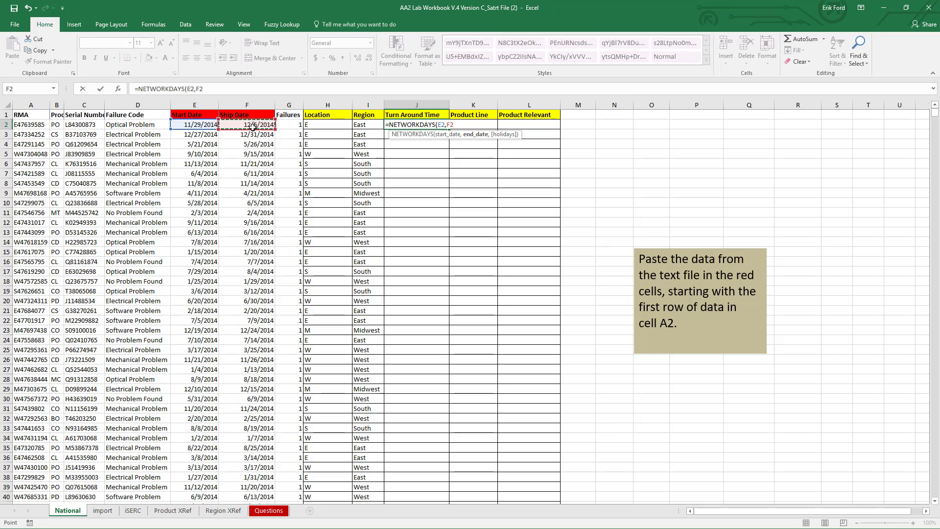
type(")")
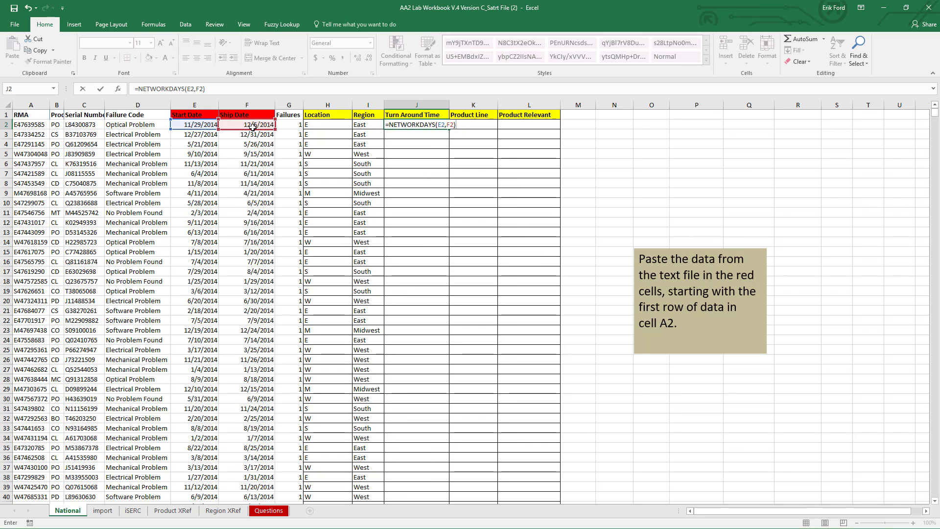
key("ctrl+Return")
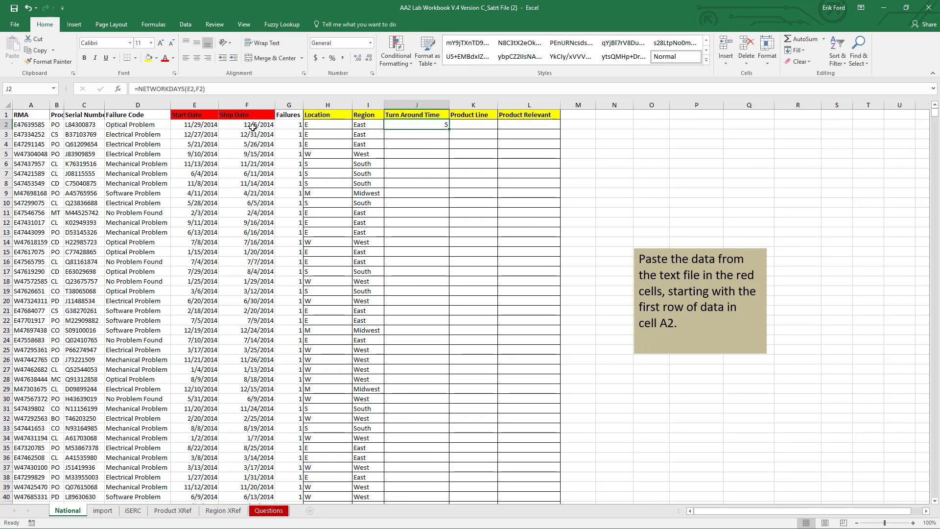
double_click(448, 129)
Widen the National worksheet's Product column to show its full heading, and check the lookup table's name on the Product XRef worksheet
left_click(468, 124)
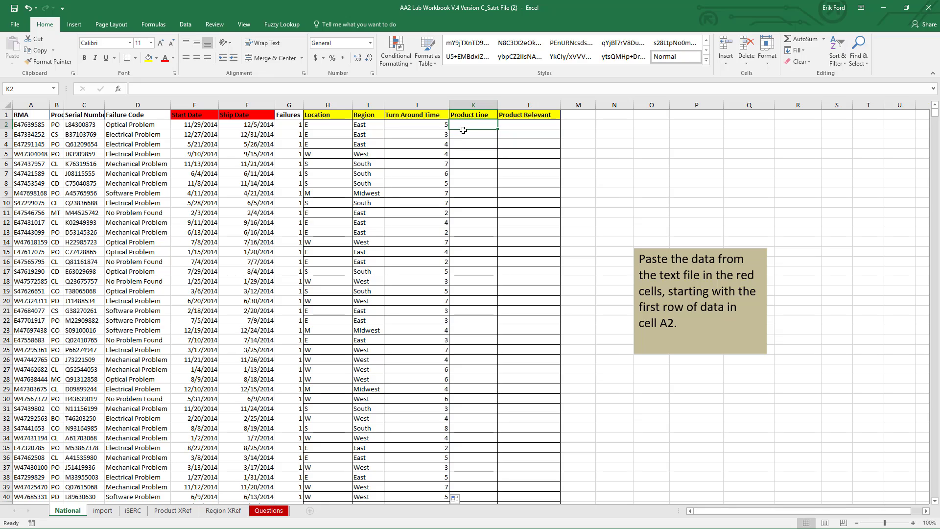
left_click_drag(64, 105, 76, 106)
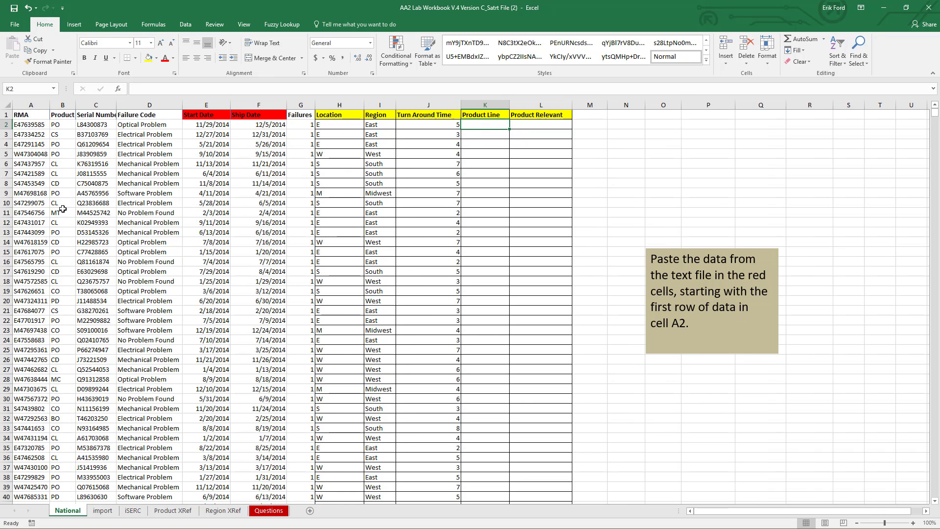
left_click(175, 510)
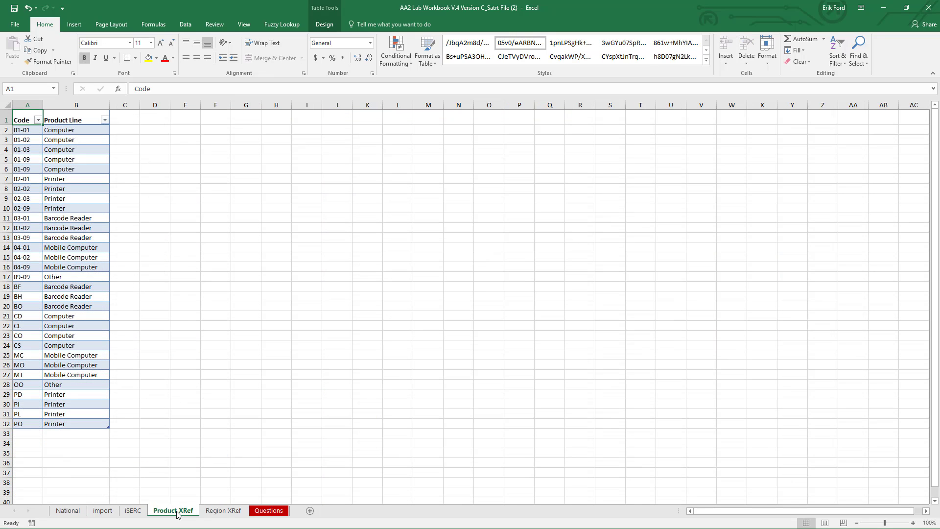
left_click(62, 219)
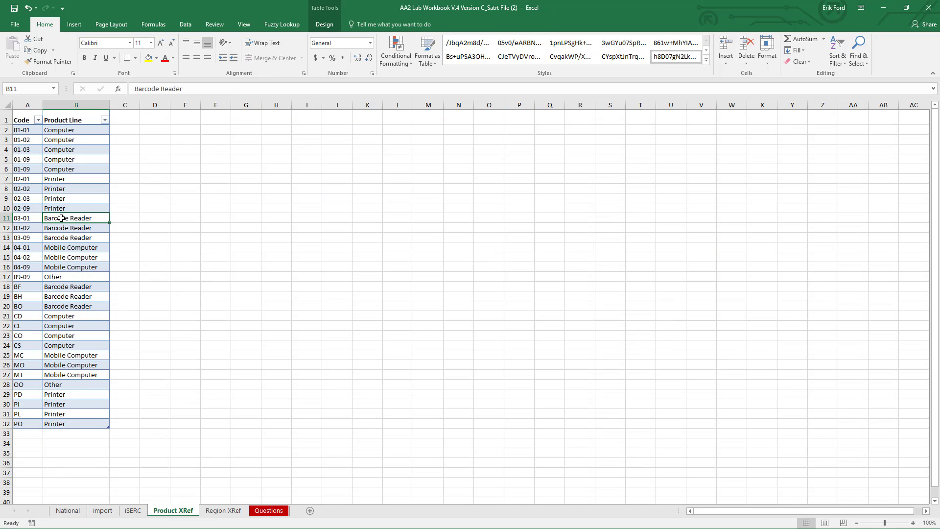
left_click(324, 29)
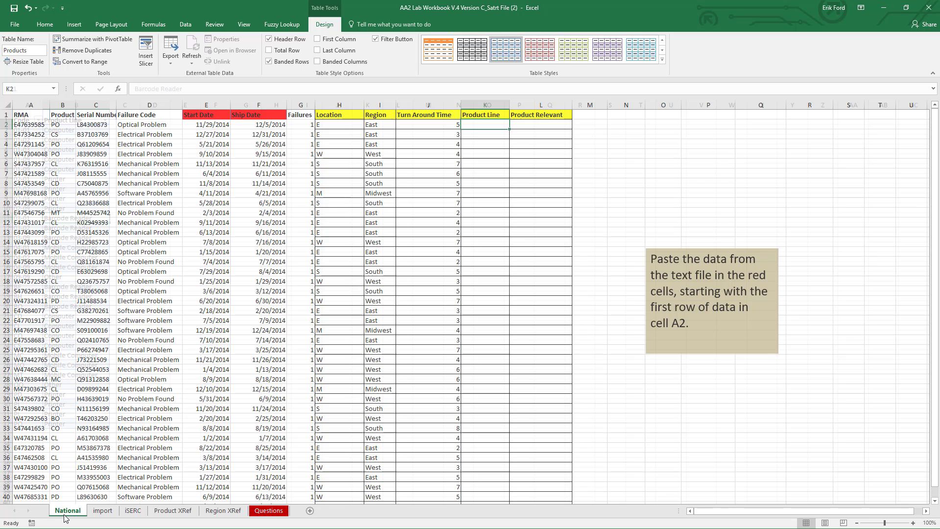
Enter =VLOOKUP(B2,Products,2,FALSE) in Product Line cell K2 of the National worksheet and fill it down the whole column
left_click(67, 511)
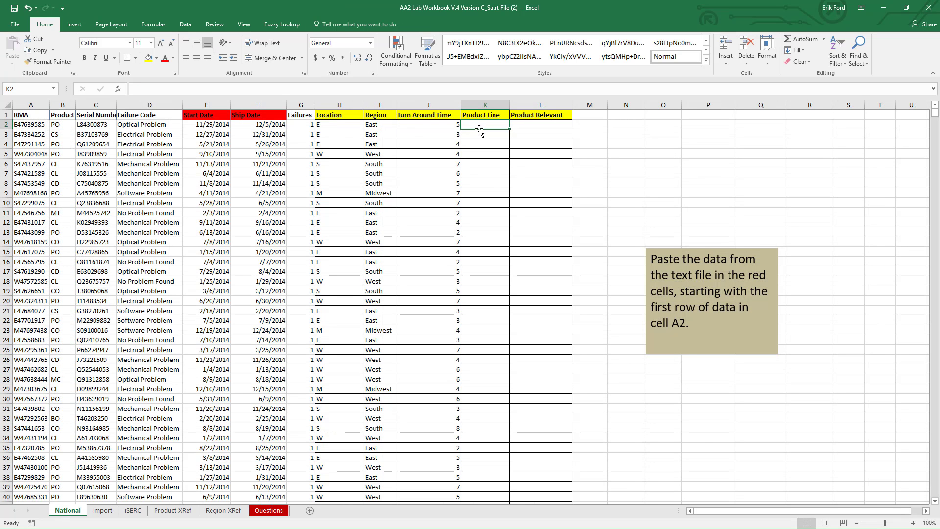
type("=")
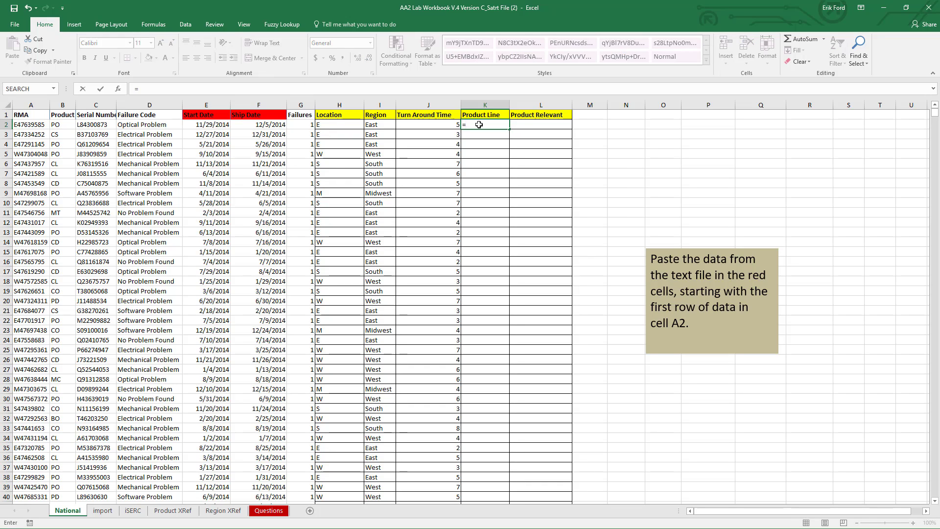
type("vl")
key("Tab")
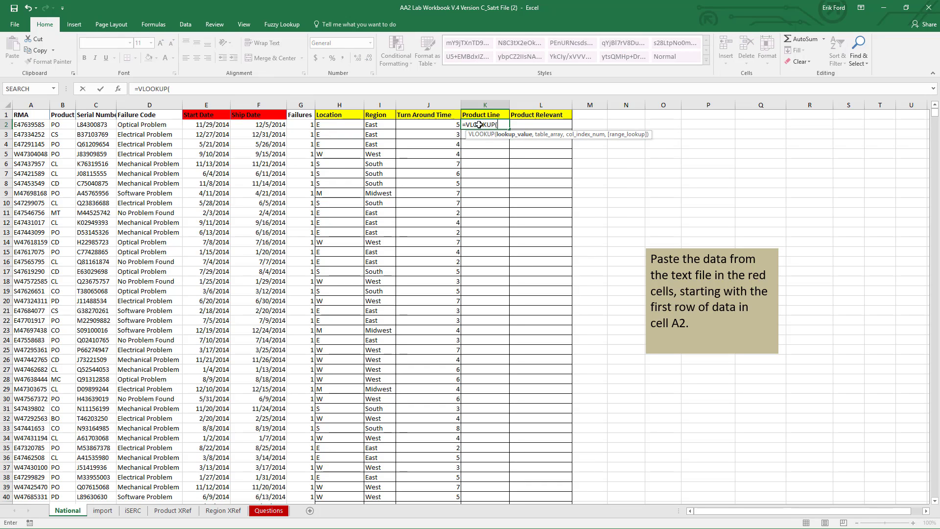
left_click(56, 127)
type(",")
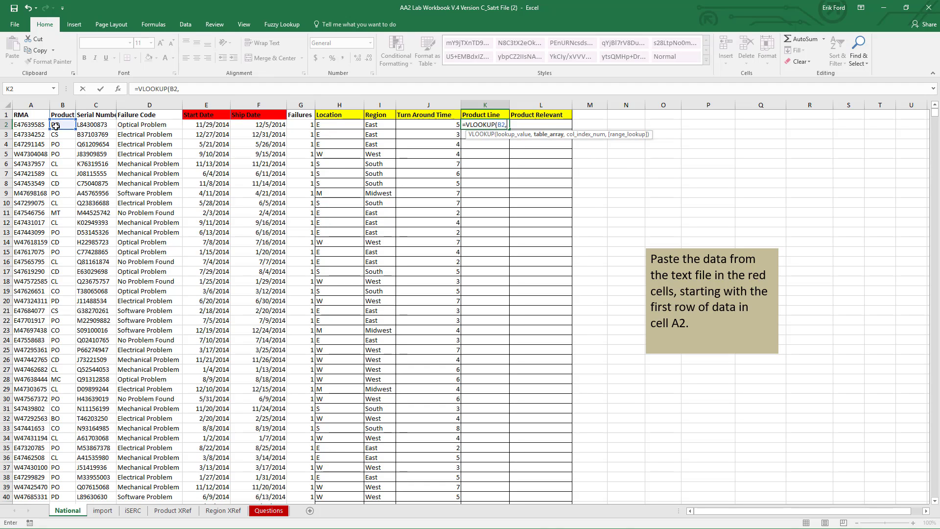
type("prod")
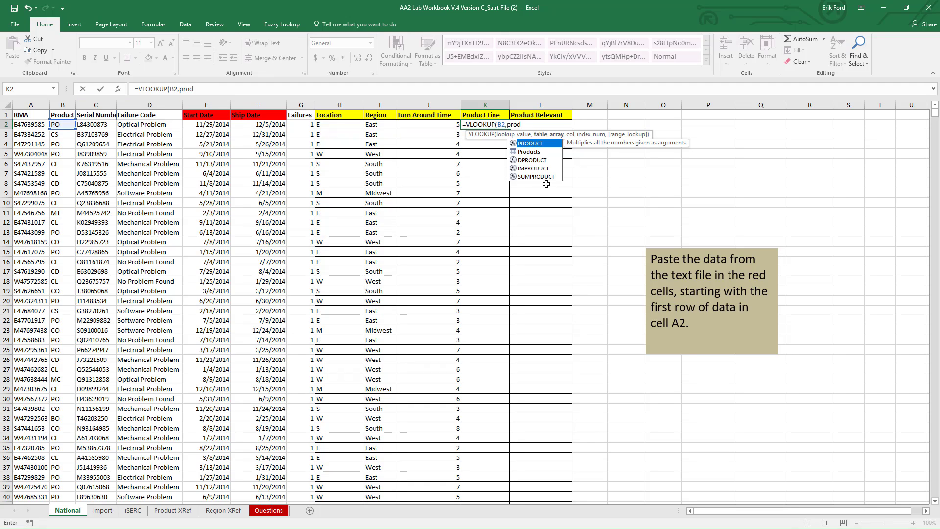
double_click(523, 152)
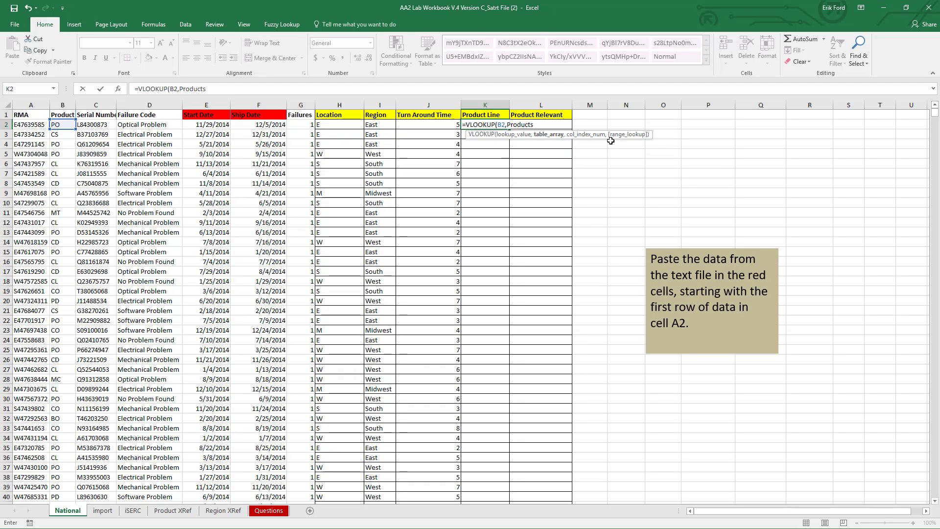
type(",21")
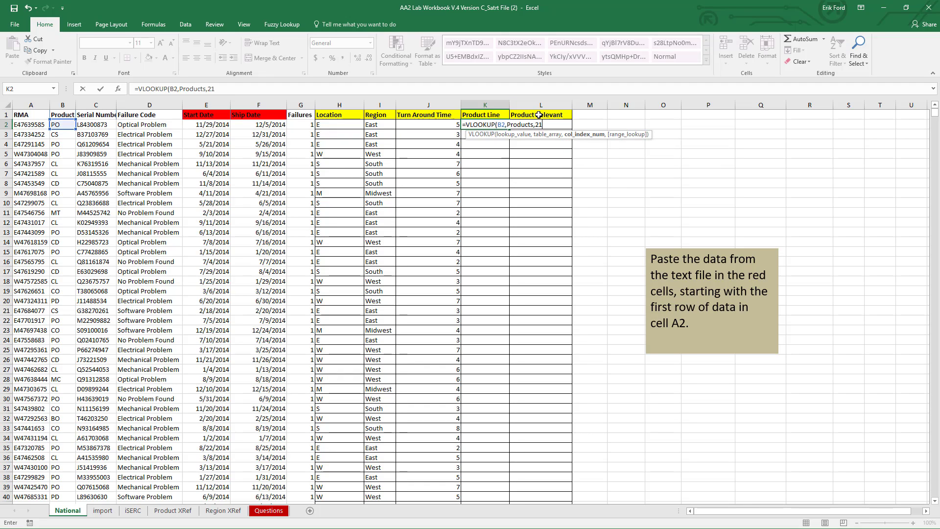
key("BackSpace")
type(",")
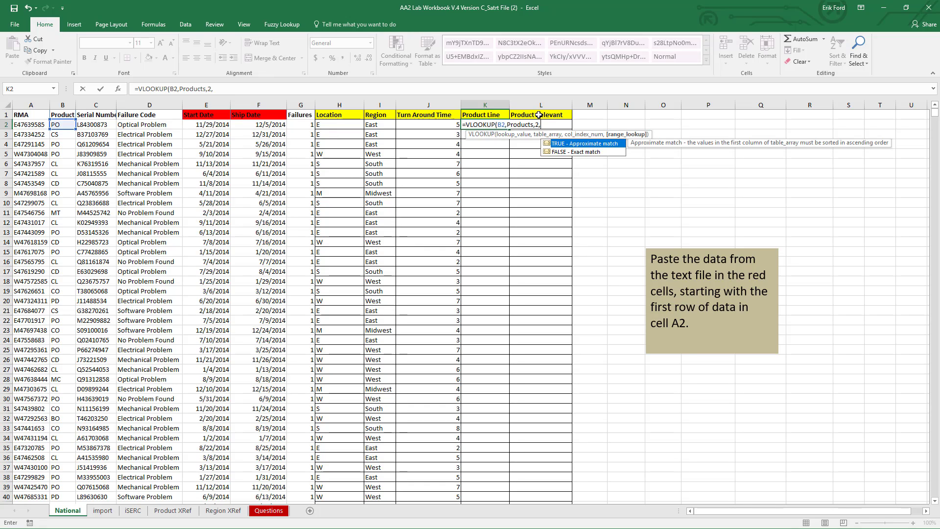
key("Down")
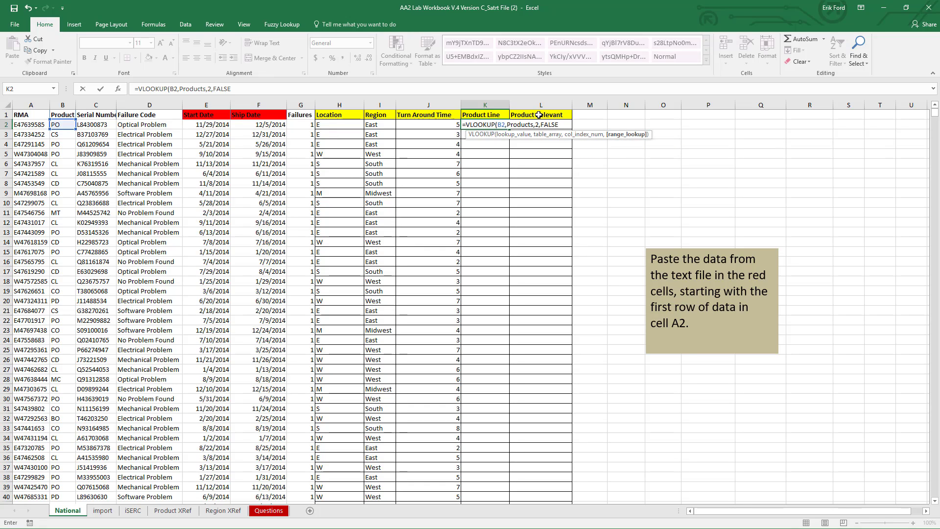
key("ctrl+Return")
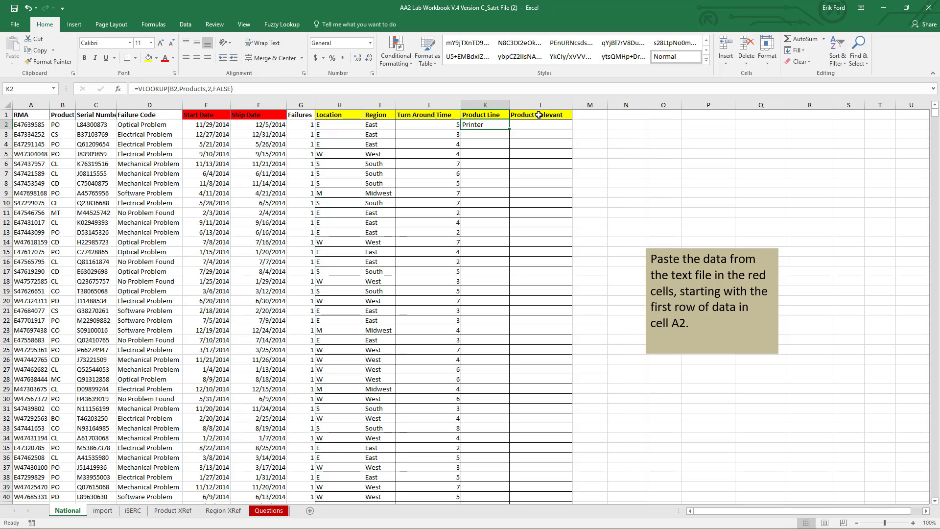
double_click(509, 129)
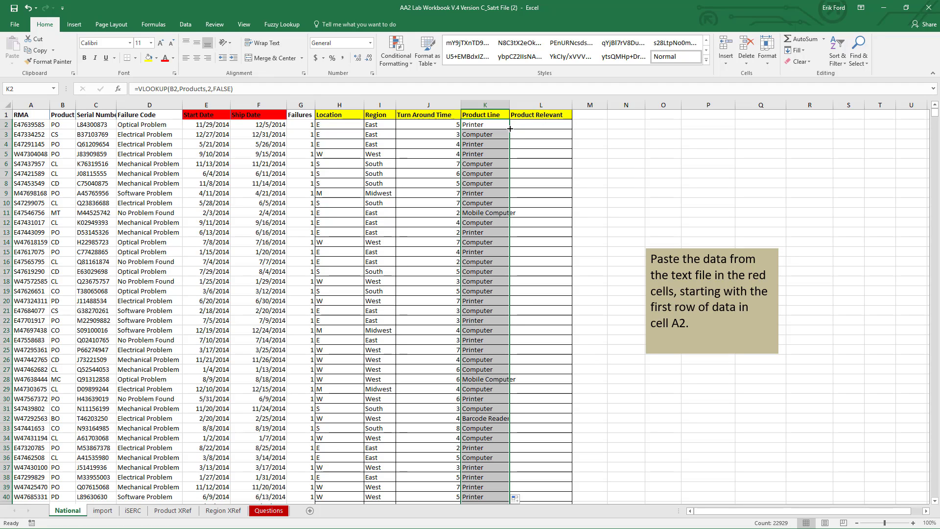
Move the paste-instructions text box down the National worksheet to about rows 29–39, and select Product Relevant cell L2
left_click(538, 125)
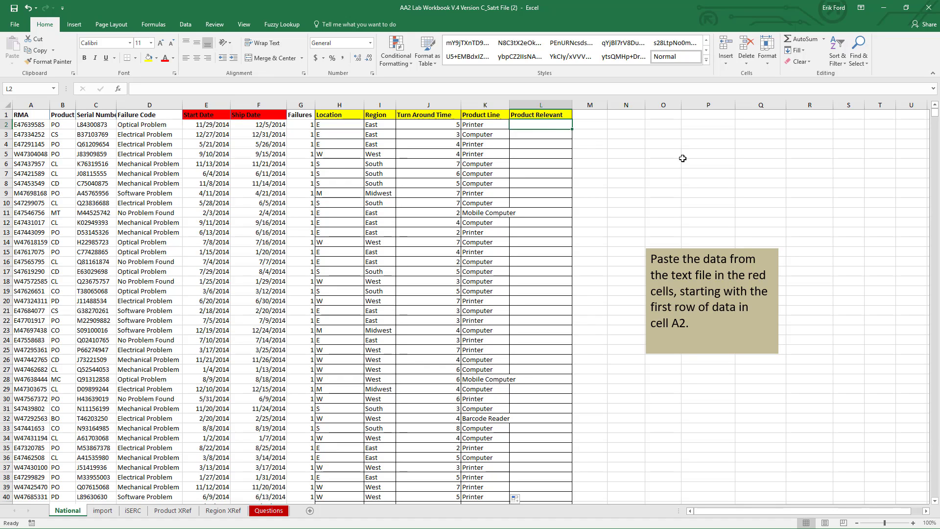
left_click(694, 249)
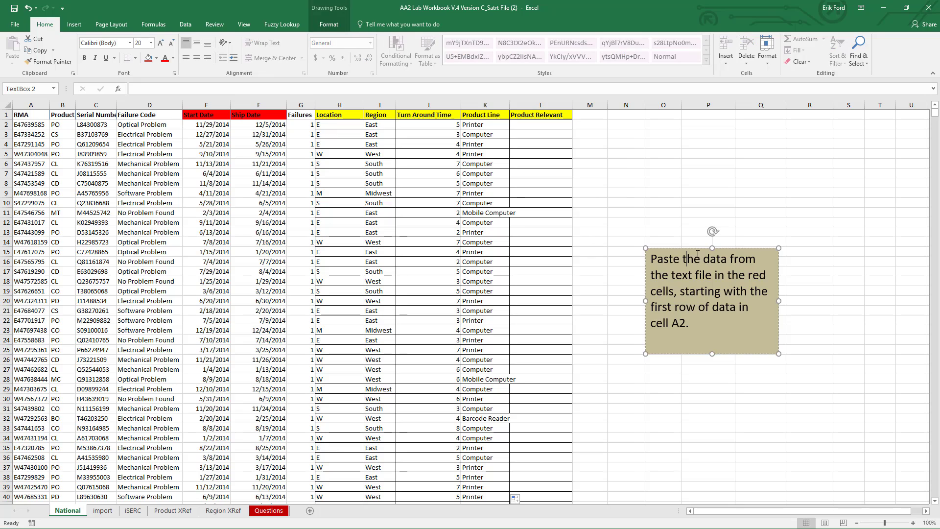
left_click_drag(695, 249, 712, 432)
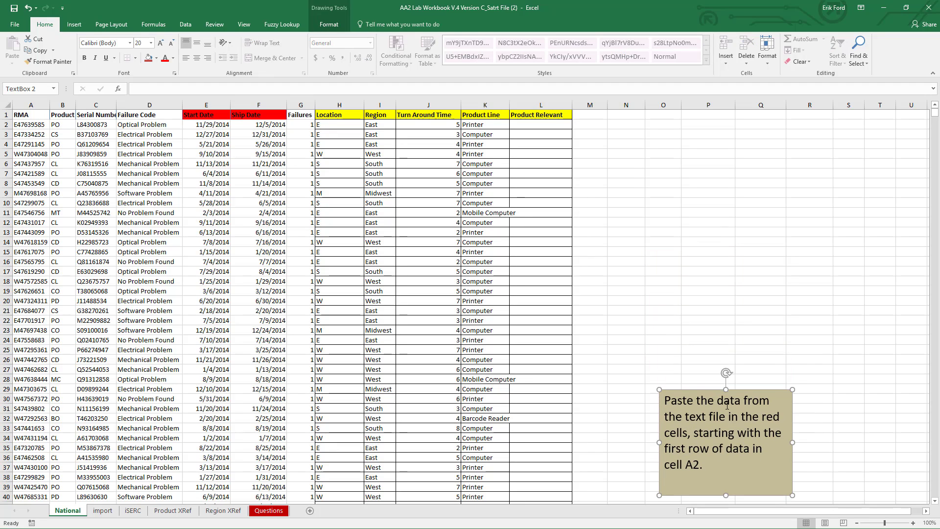
left_click(548, 123)
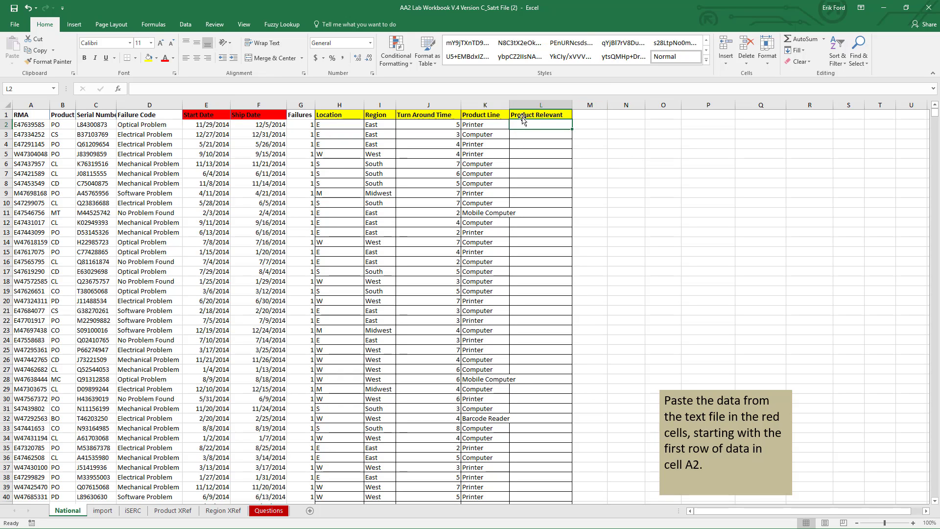
Examine sample Product Line values alongside the serial numbers and rows 4 and 10 to work out the Product Relevant test
left_click(494, 124)
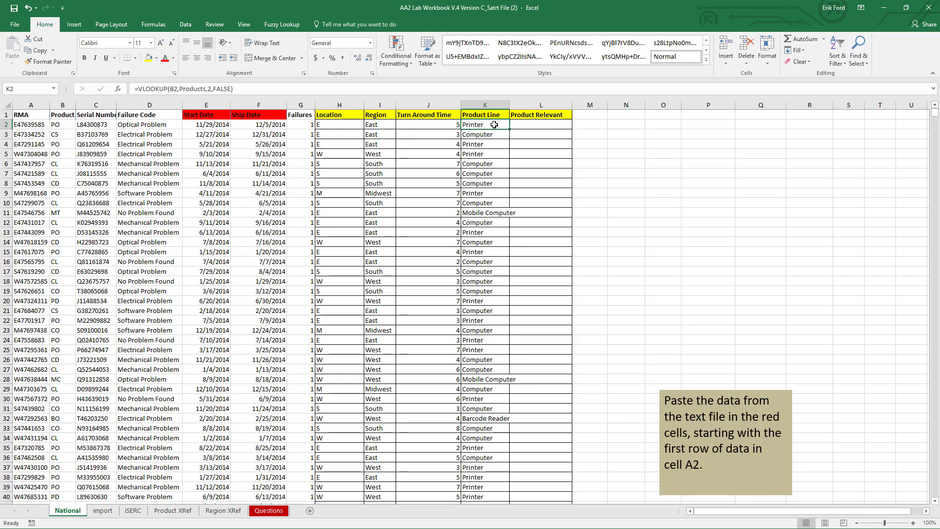
left_click(479, 166)
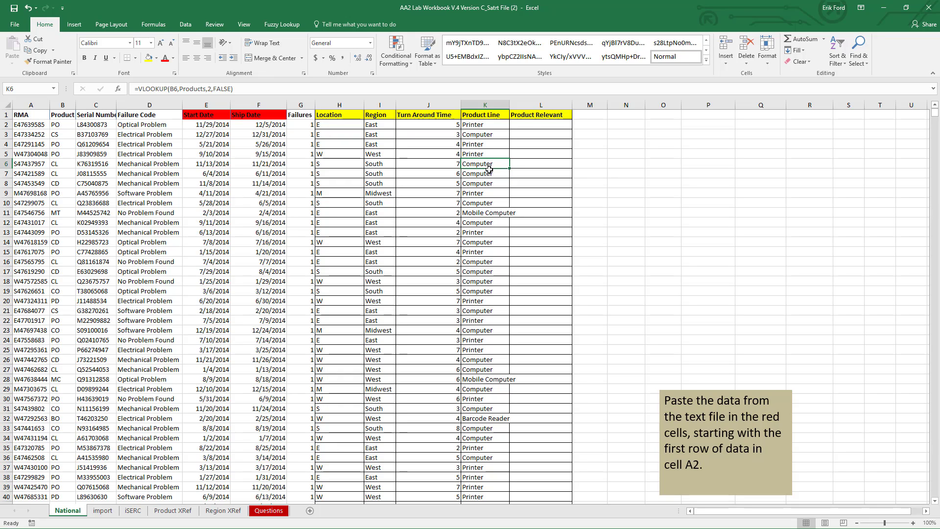
left_click(481, 214)
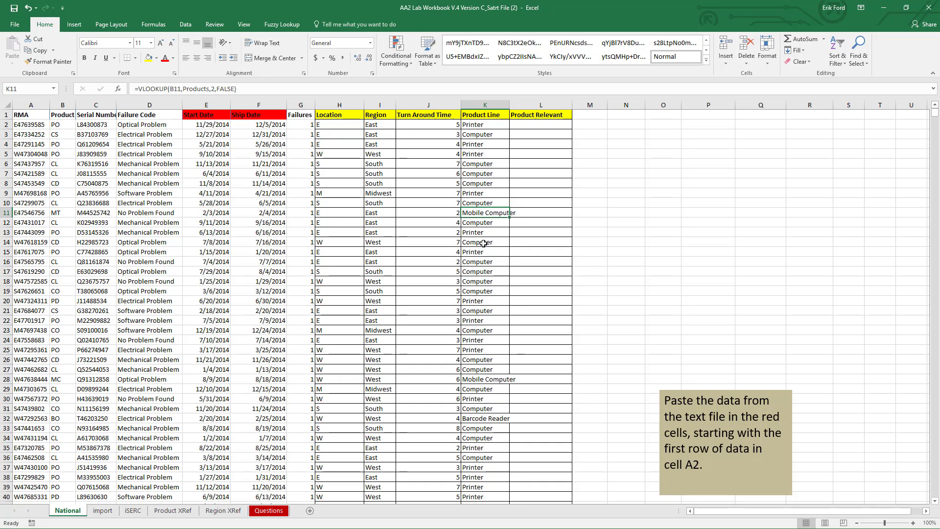
left_click(467, 128)
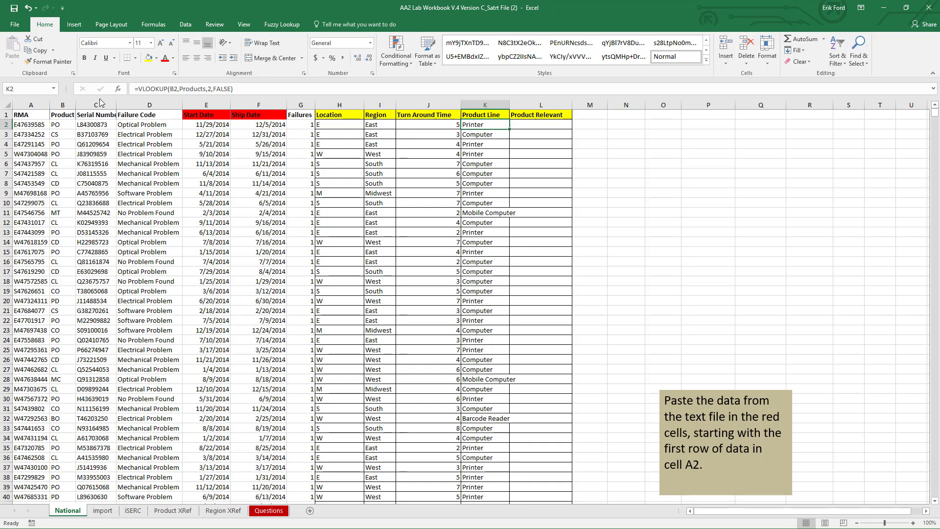
left_click(92, 145)
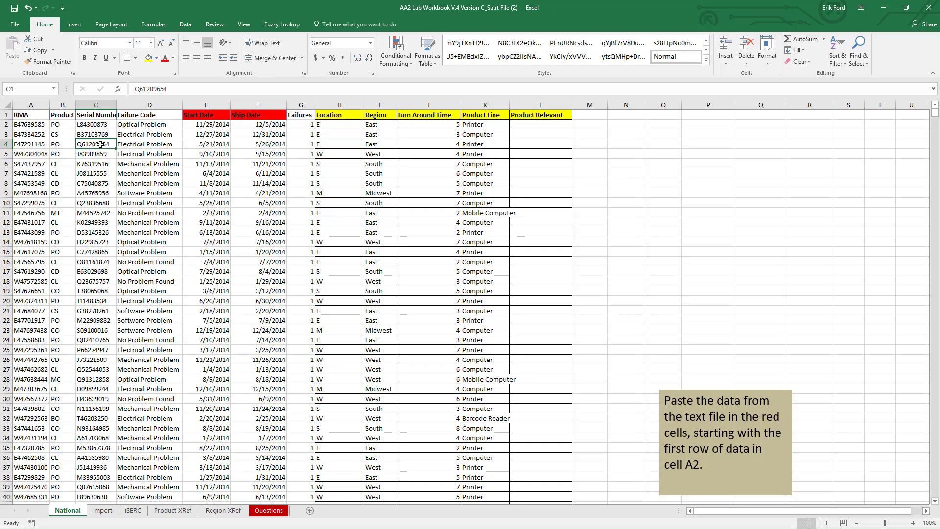
left_click(6, 144)
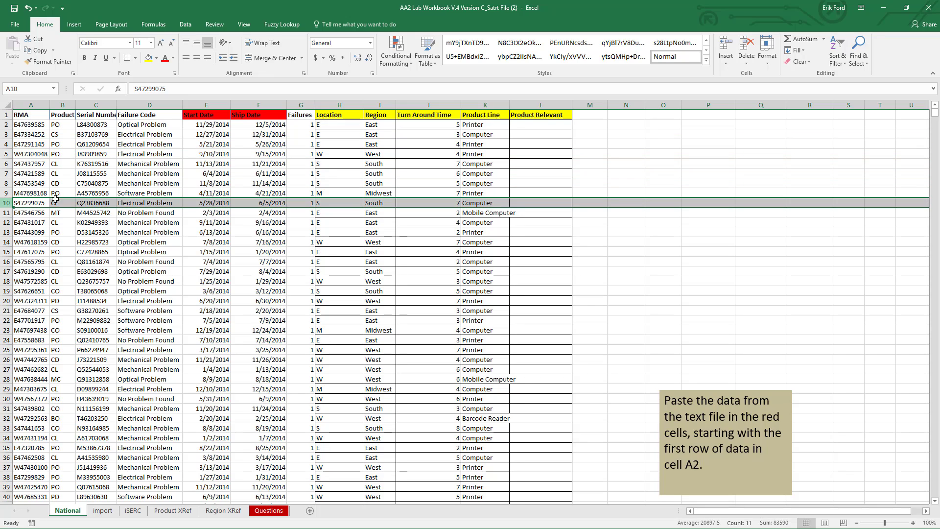
left_click(7, 203)
Enter the test formula =K2="printer" in cell N2 to check the first row's product line
left_click(623, 127)
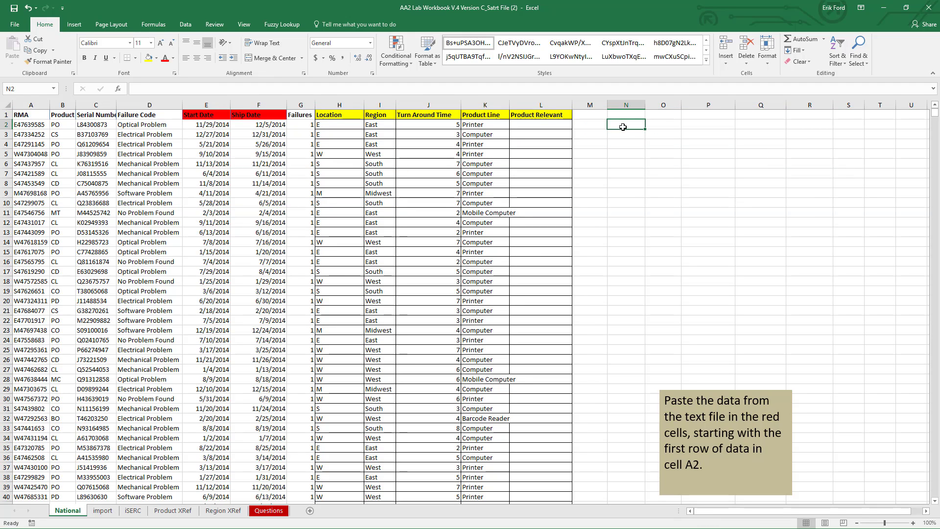
type("=")
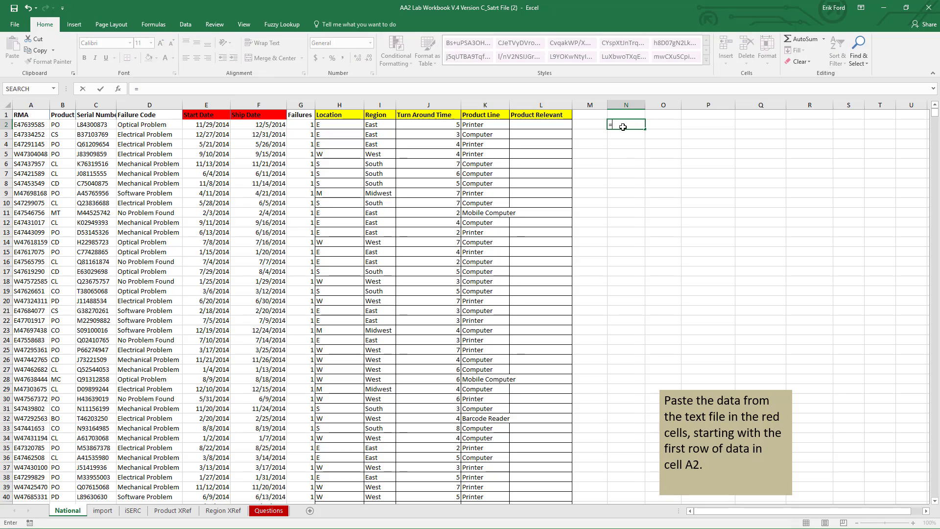
left_click(474, 125)
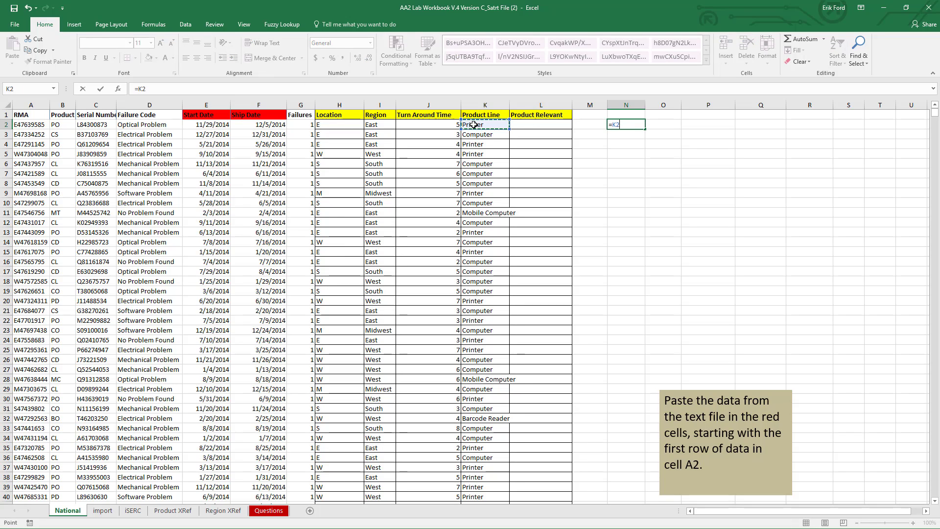
type("=\"printer\"")
key("ctrl+Return")
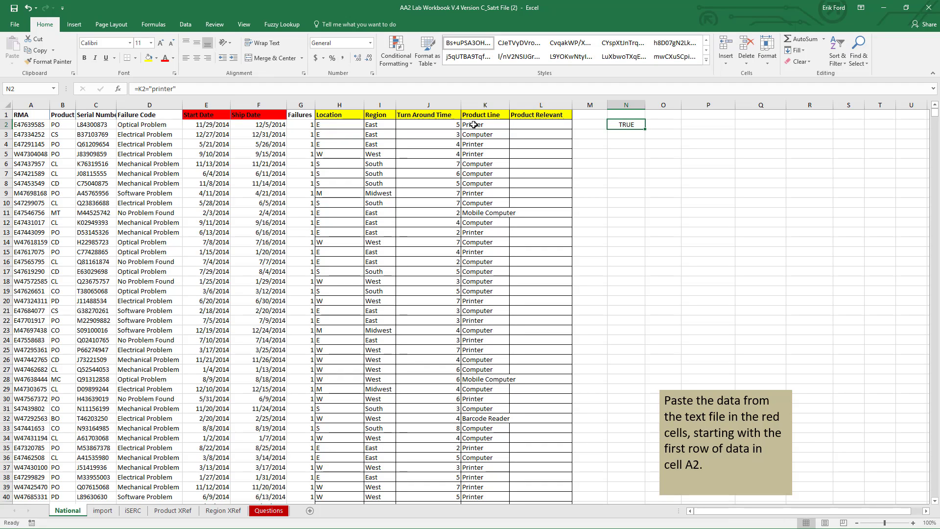
Enter =LEFT(C2,1) in cell O2 to extract the first character of the first row's serial number
left_click(669, 126)
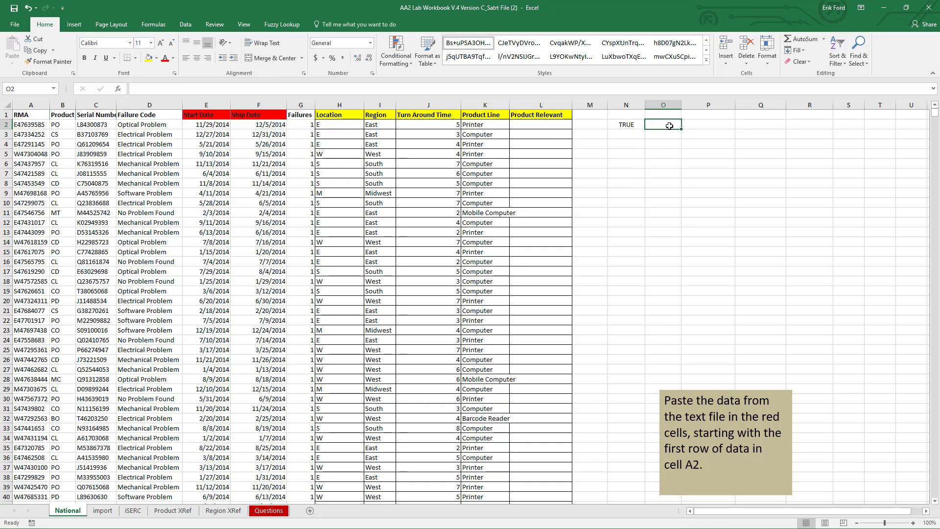
type("=lef")
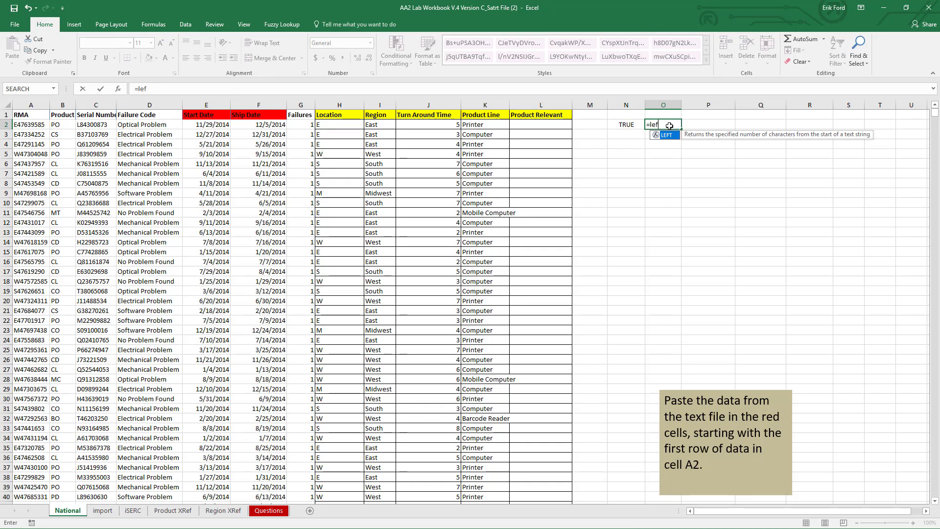
type("t(")
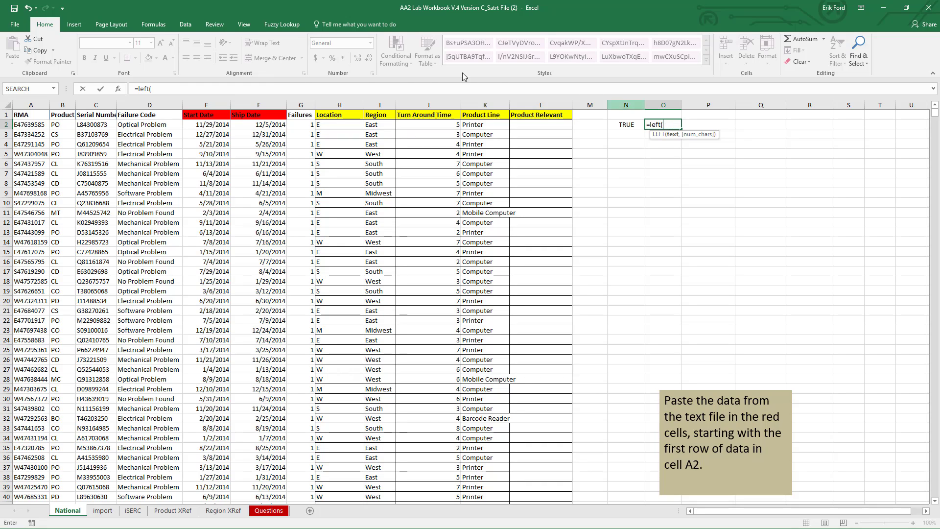
left_click(85, 126)
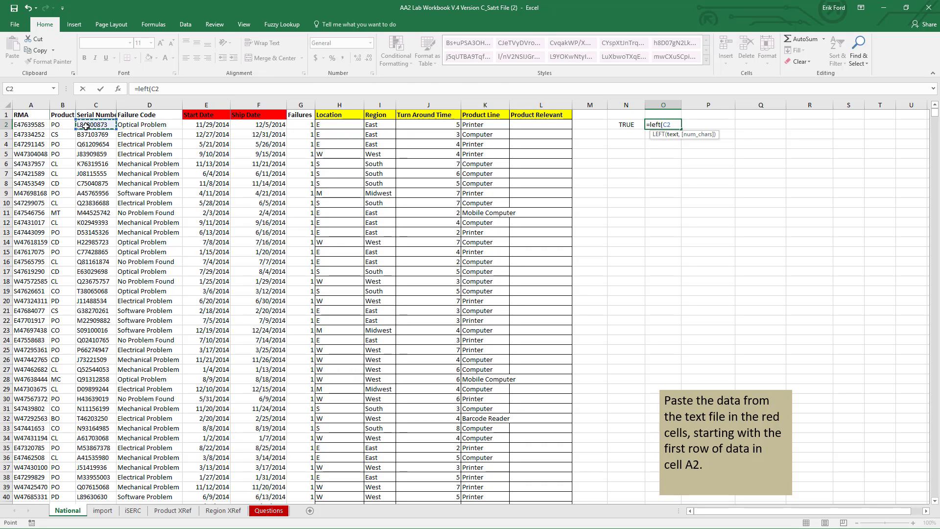
type(",1")
key("ctrl+Return")
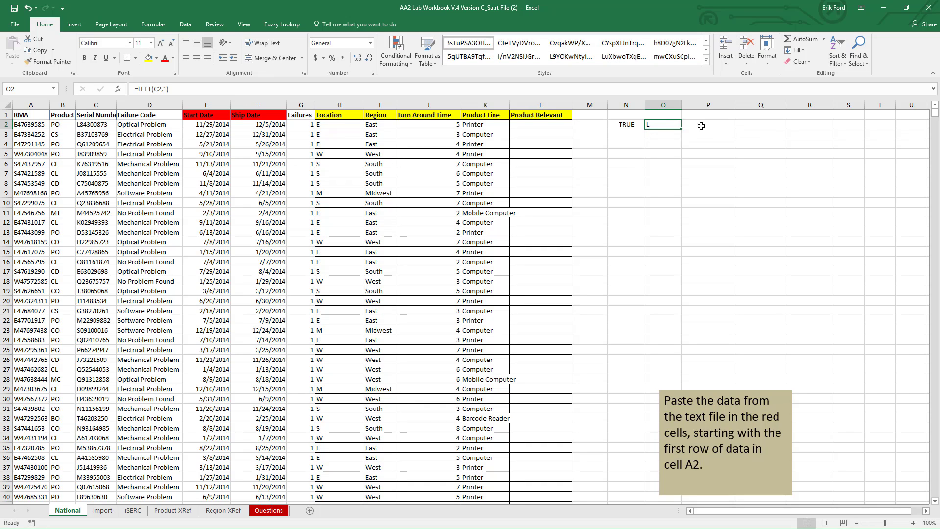
Enter the test formula =LEFT(C2,1)="q" in cell P2 to check the first row's serial number prefix
left_click(698, 125)
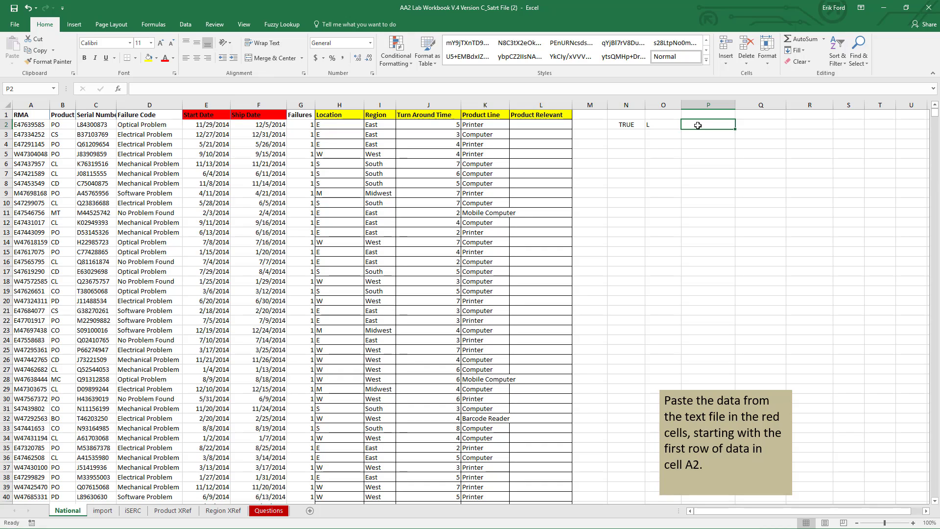
type("=lef")
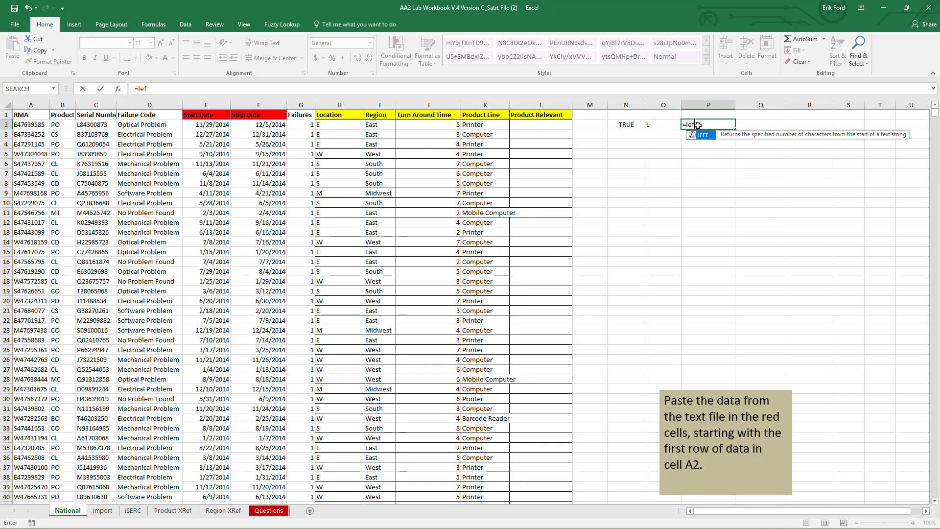
type("t(")
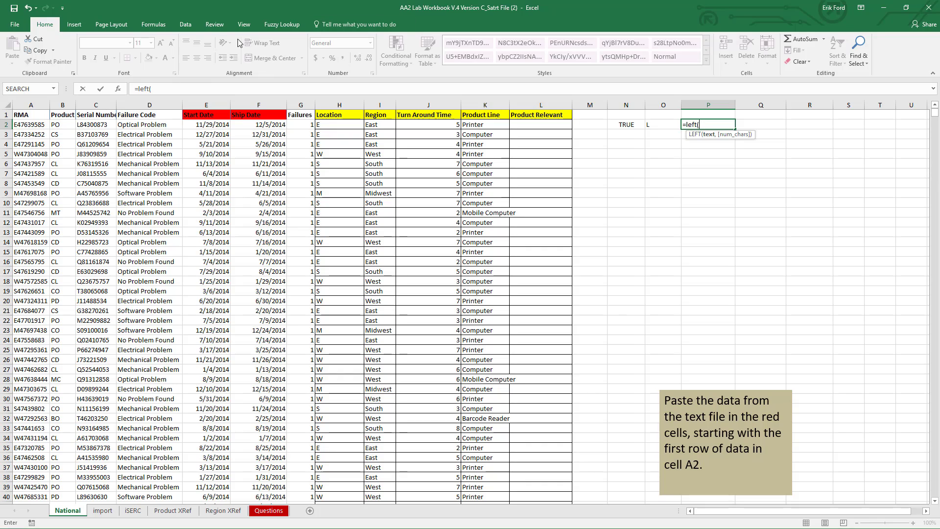
left_click(100, 125)
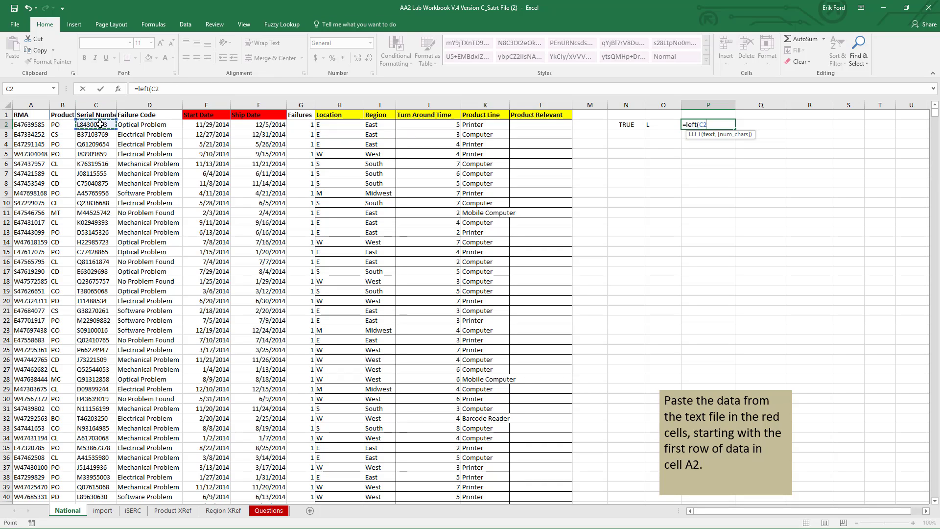
type(",1)=")
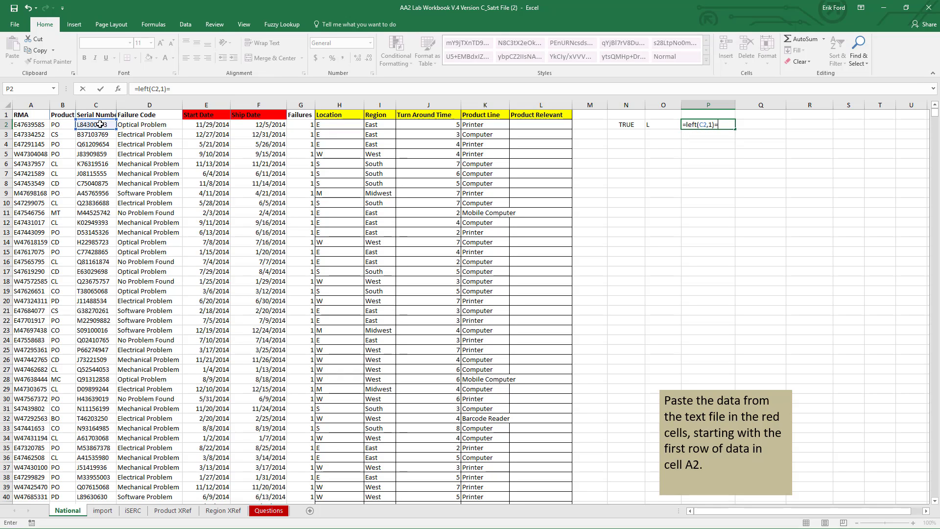
type("\"q\"")
key("ctrl+Return")
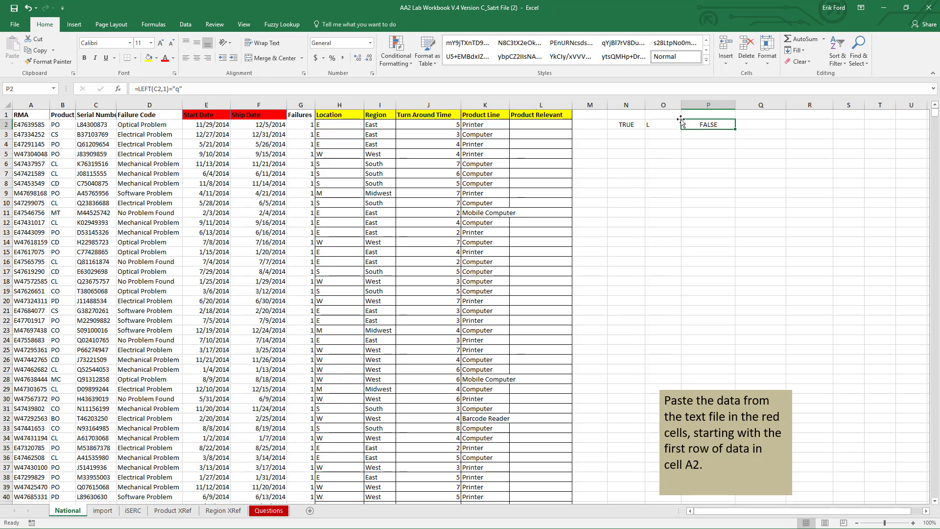
Begin an OR formula in cell Q2 with K2="printer" as its first condition
left_click(766, 126)
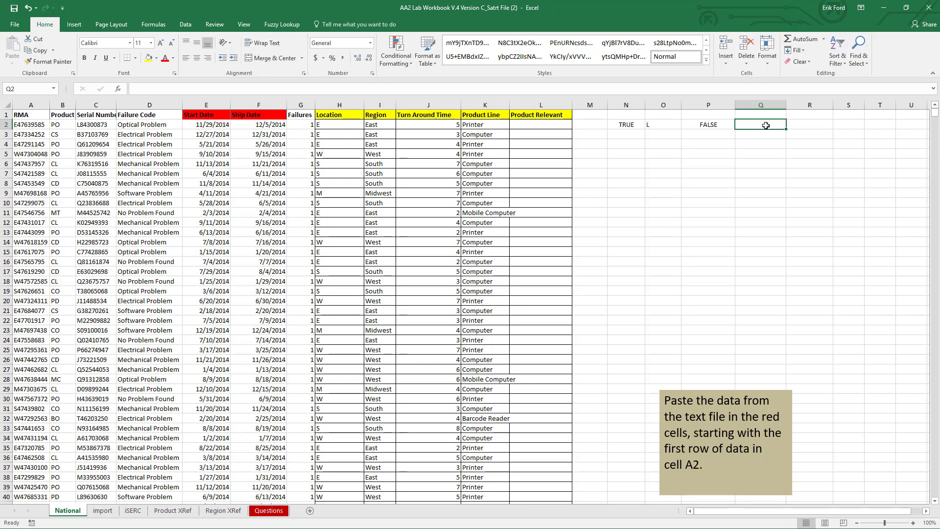
type("=or")
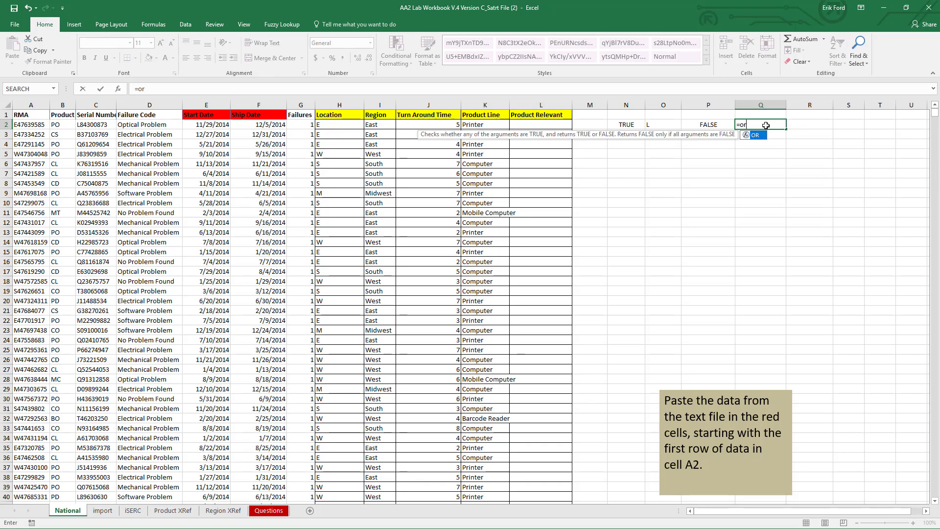
key("Tab")
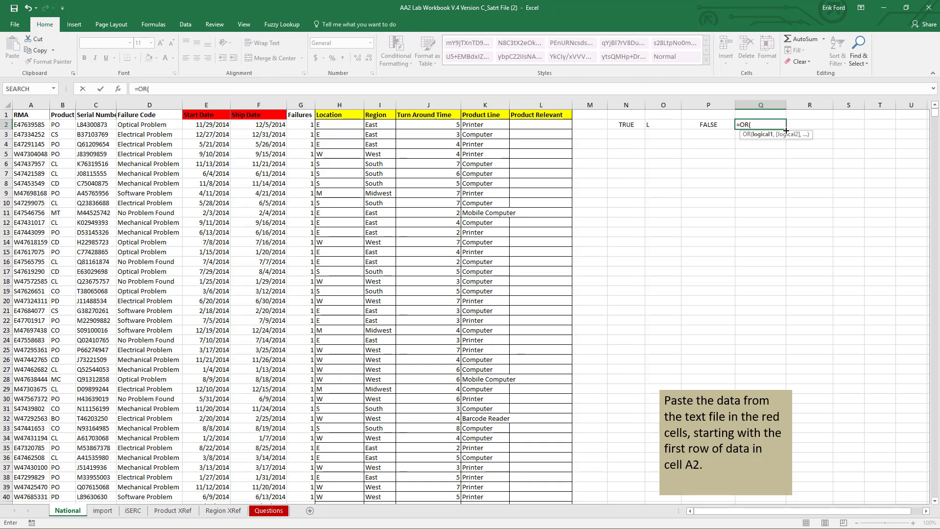
left_click(478, 124)
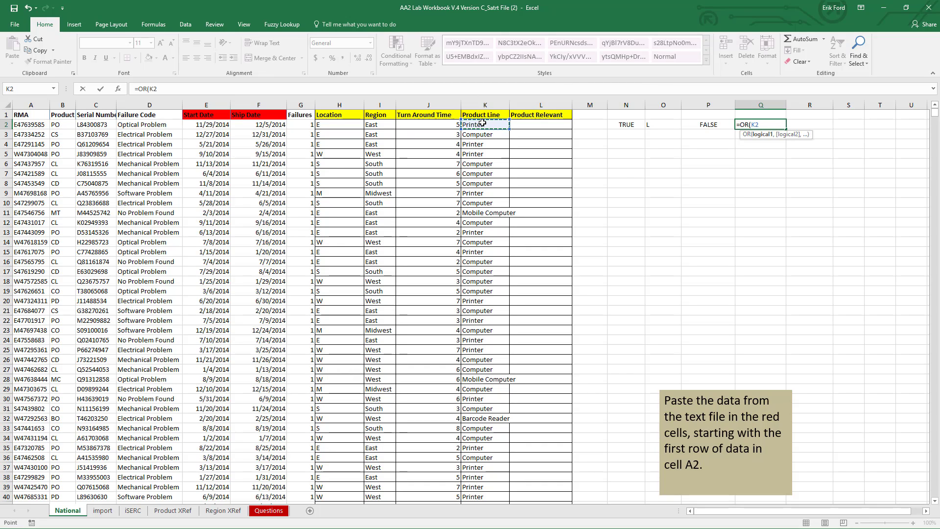
type("'\"printer\"")
left_click(760, 124)
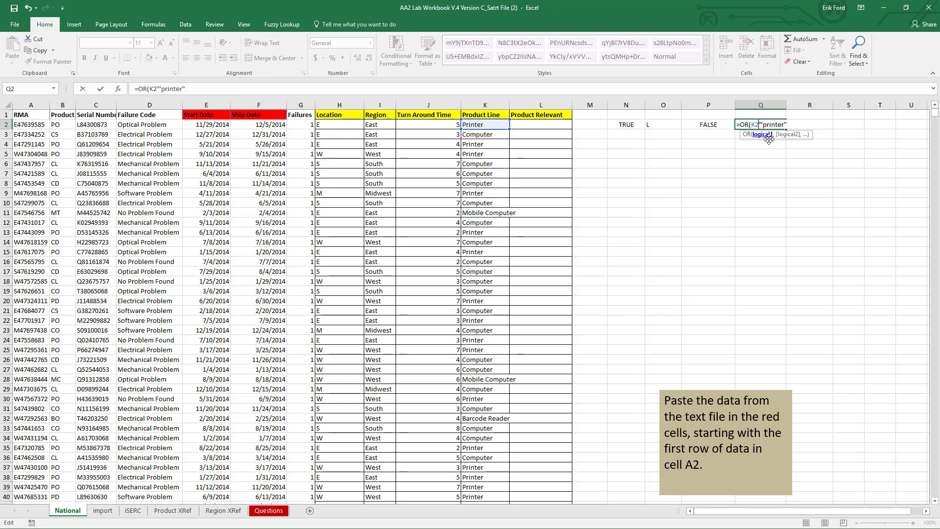
key("BackSpace")
type("=")
type(",")
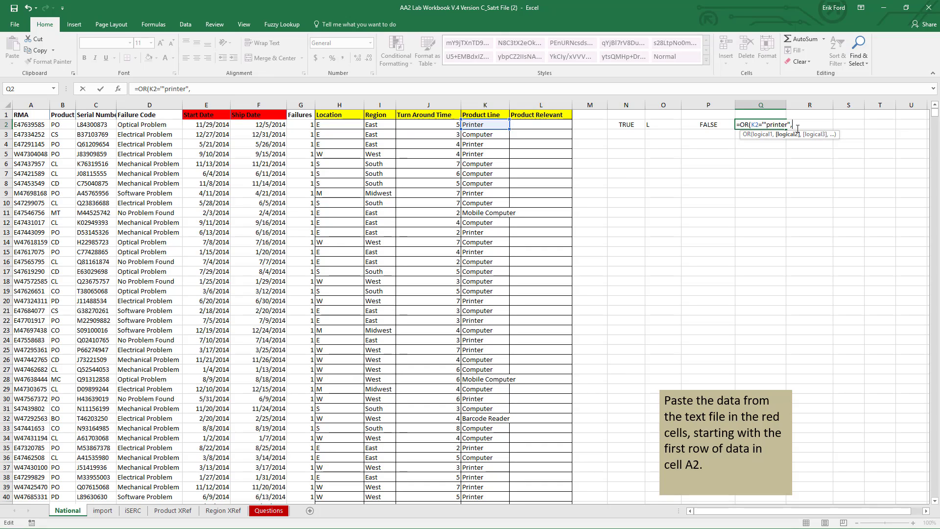
Complete cell Q2's formula as =OR(K2="printer",LEFT(C2,1)="q"), removing the stray apostrophe before "printer"
type("LEFT(")
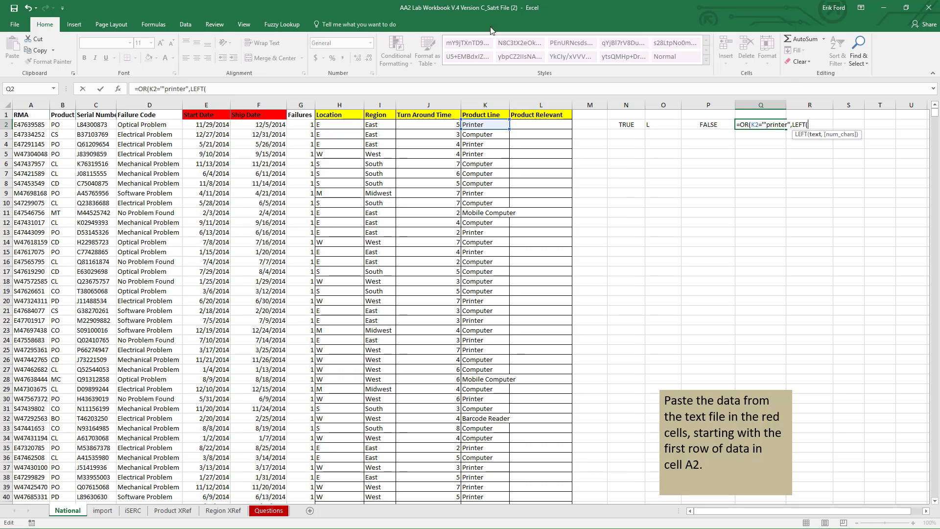
left_click(106, 128)
type(",1)=\"")
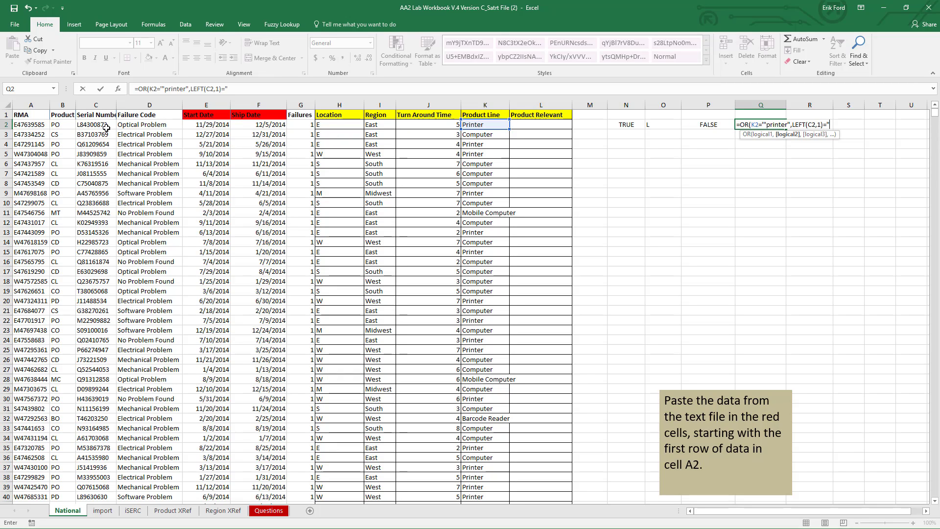
type("q\")")
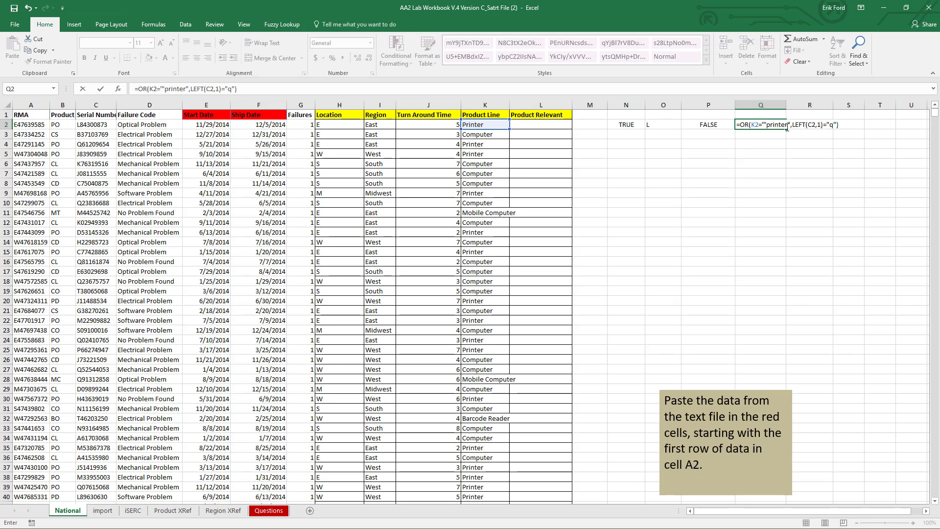
left_click(763, 124)
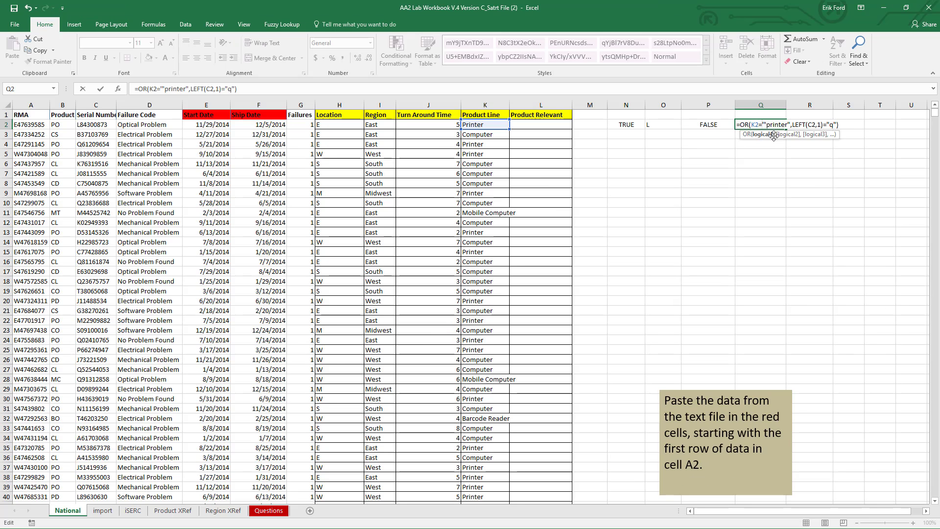
key("Delete")
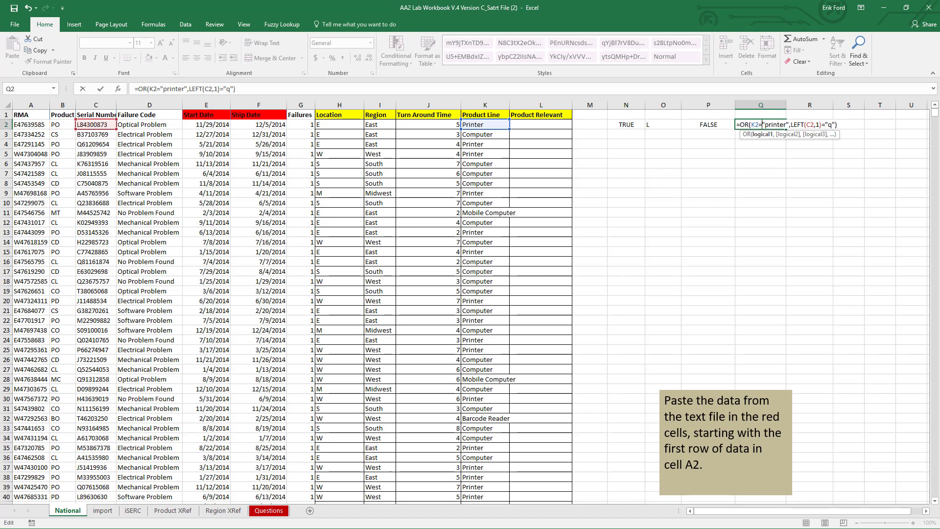
key("ctrl+Return")
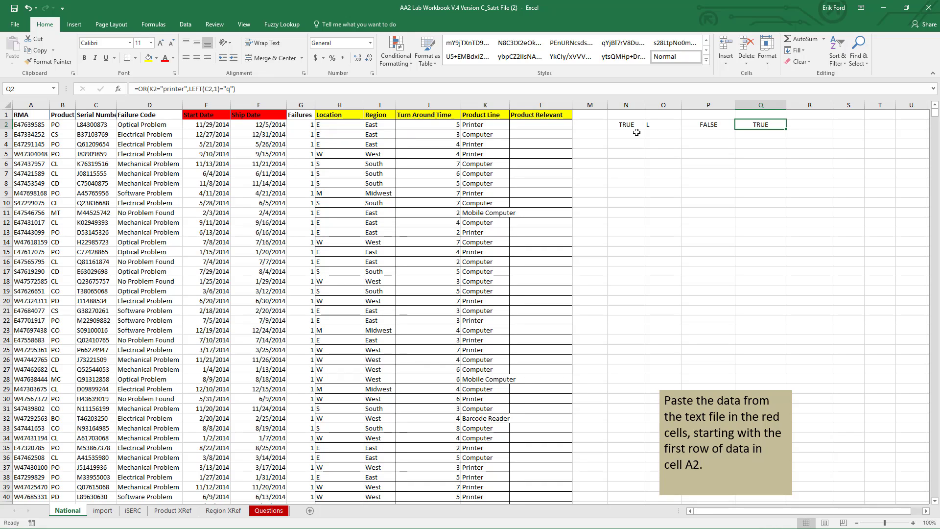
Copy the OR expression from cell Q2 without its equals sign, leaving the cell's formula as it is
double_click(759, 124)
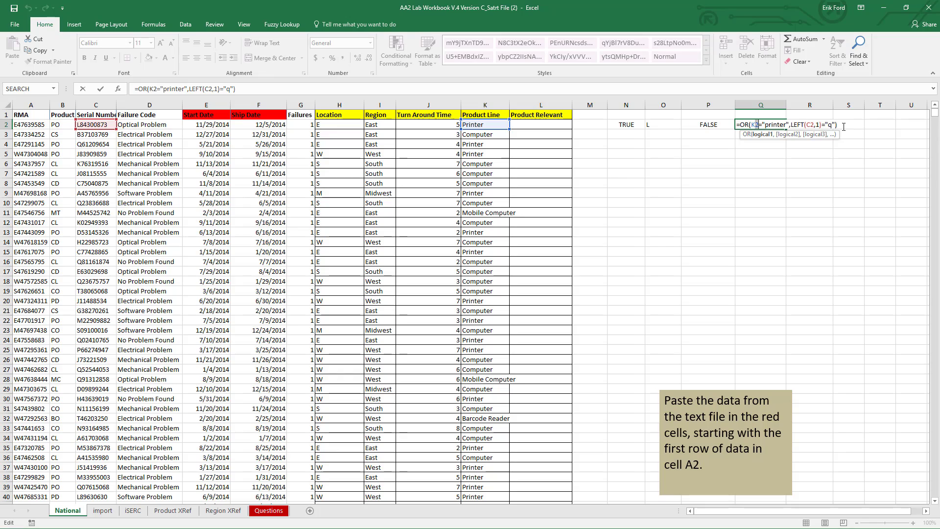
left_click_drag(840, 125, 742, 129)
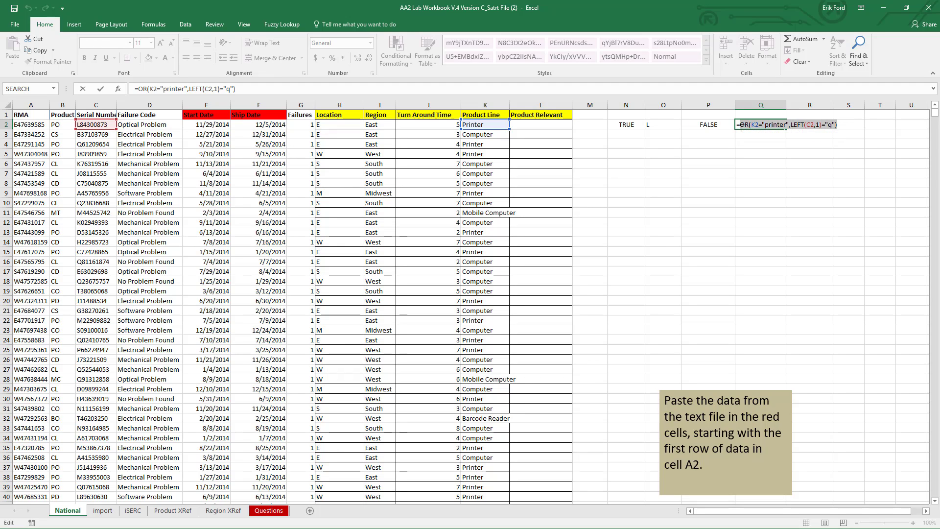
key("ctrl+c")
key("Escape")
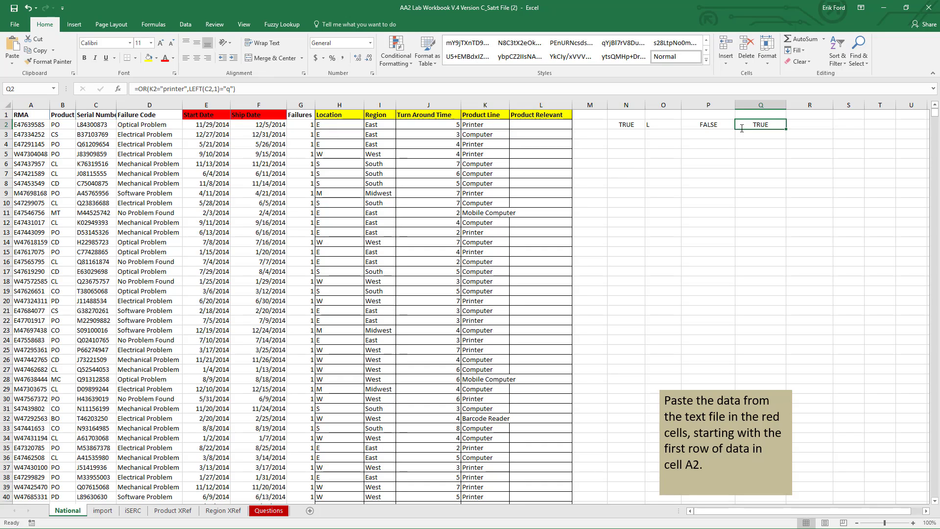
Enter =IF(OR(K2="printer",LEFT(C2,1)="q"),"yes","no") in cell L2, reusing the copied expression, and fill it down the Product Relevant column
left_click(533, 124)
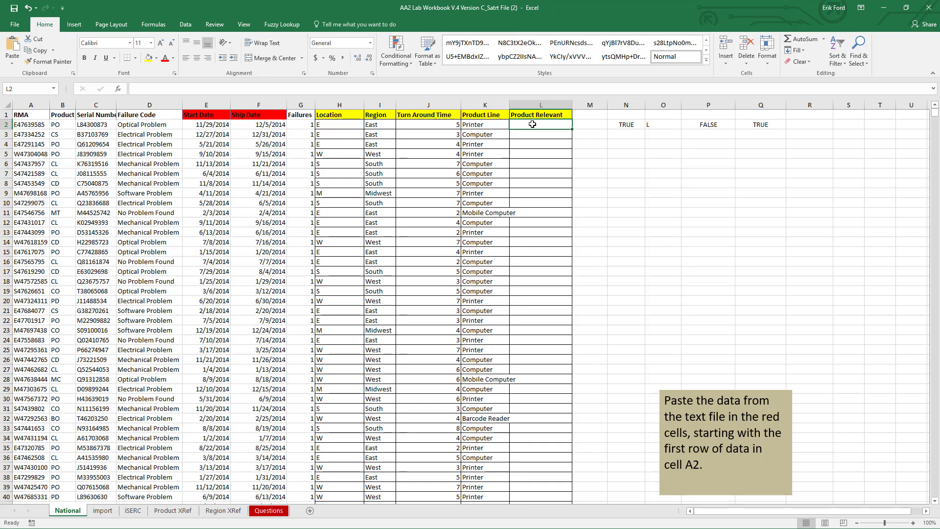
type("=if")
key("Tab")
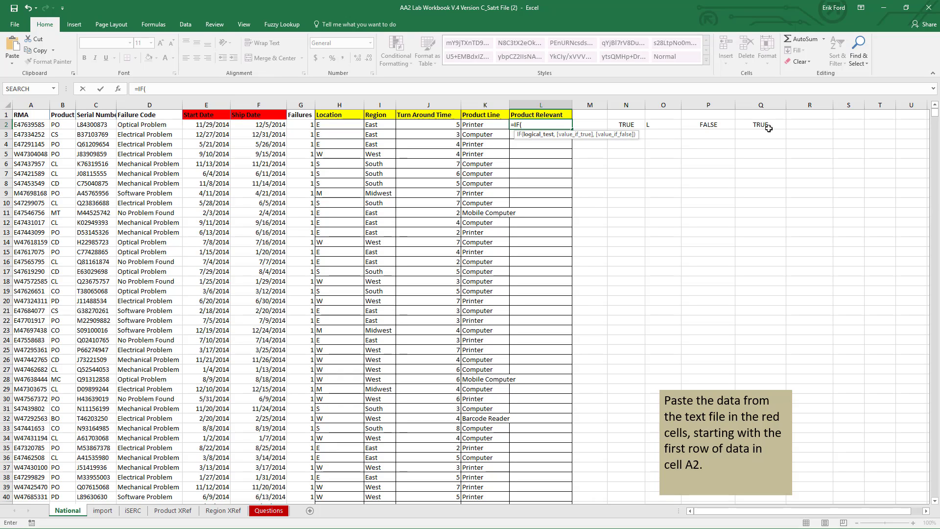
type("OR(K2=\"printer\",LEFT(C2,1)=\"q\")")
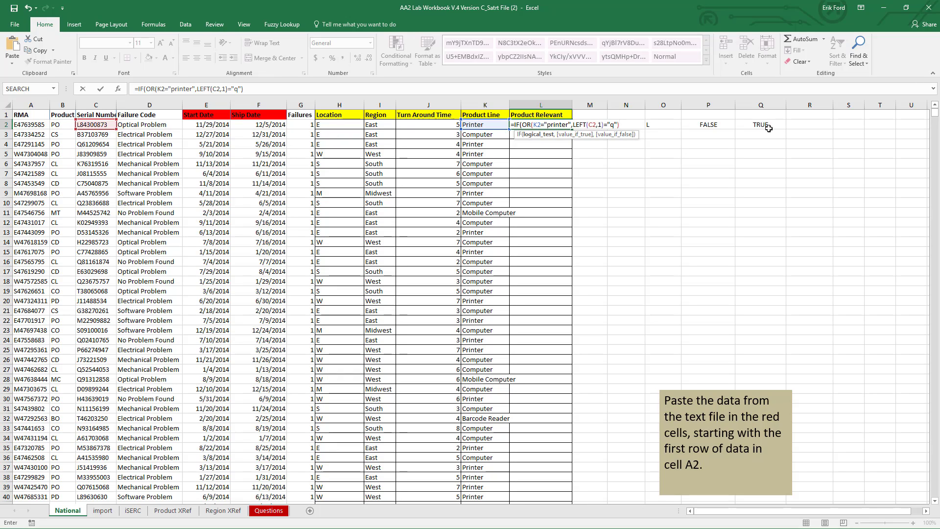
type(",\"yesy")
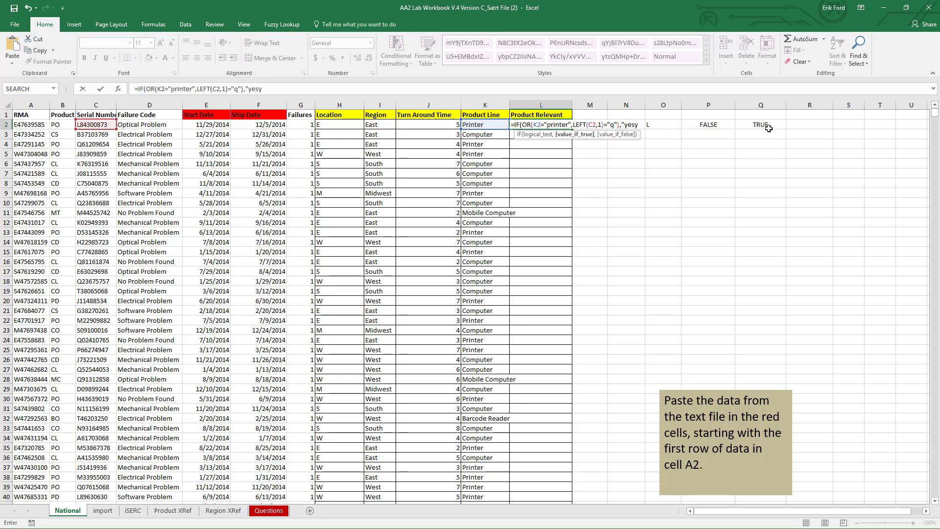
type("\",\"no")
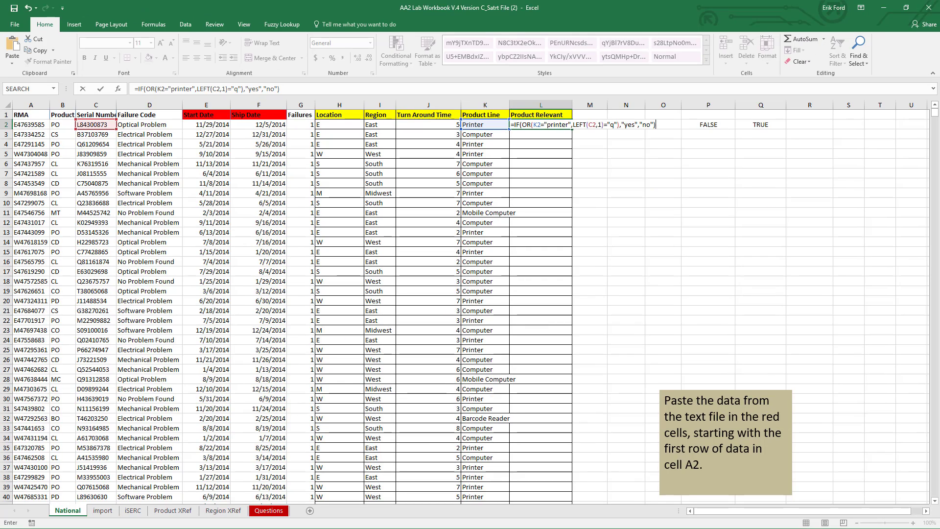
key("ctrl+Return")
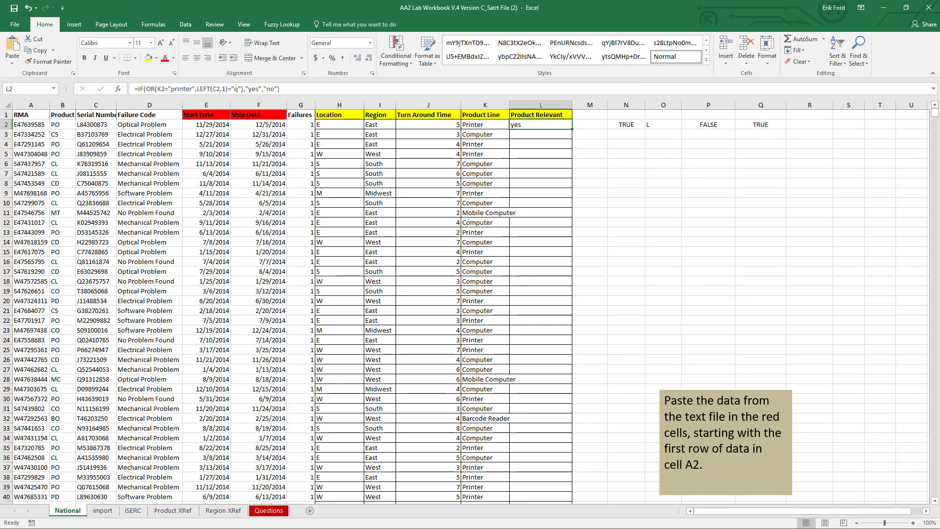
double_click(573, 130)
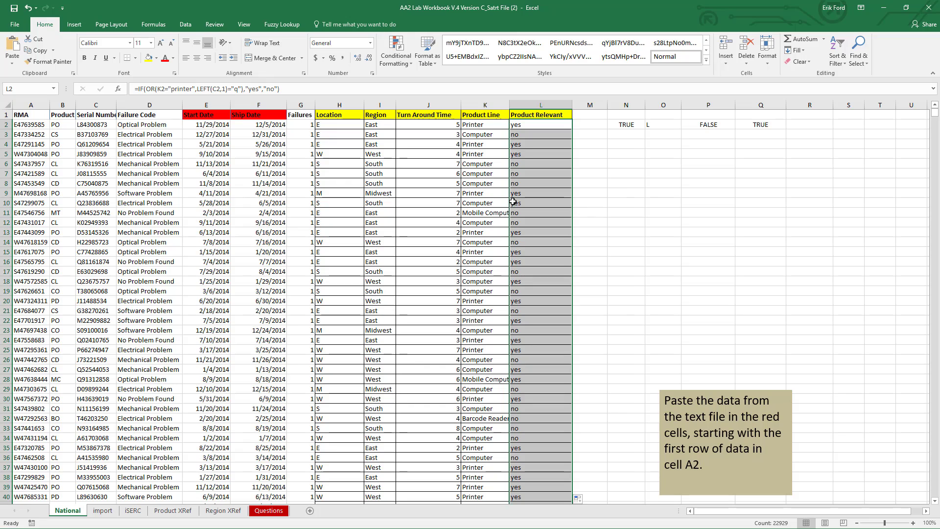
Check row 10's serial number against its Product Relevant result, and clear the test formulas from M1:Q6
left_click(106, 204)
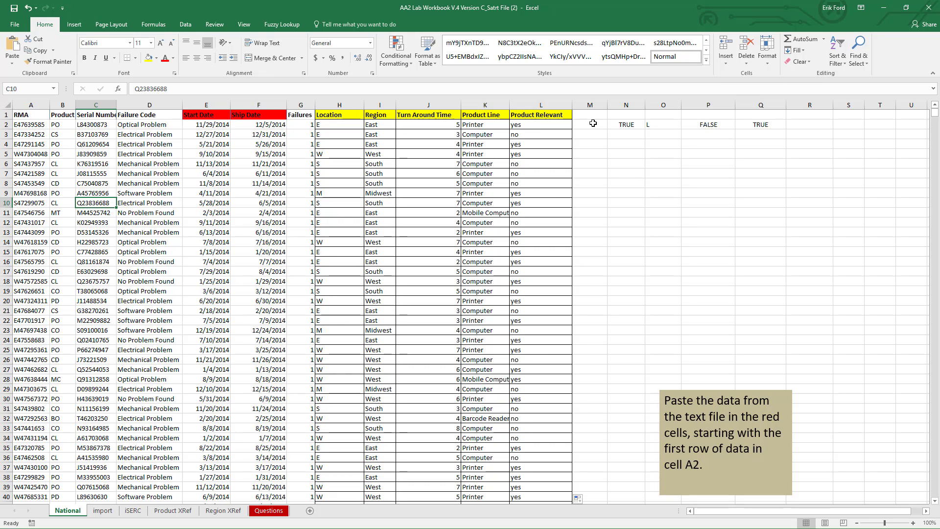
left_click_drag(589, 116, 773, 164)
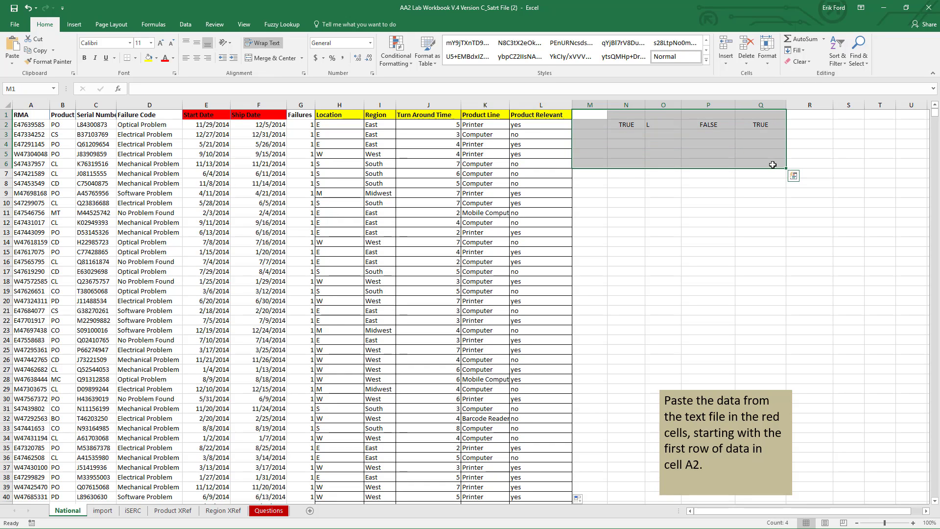
key("Delete")
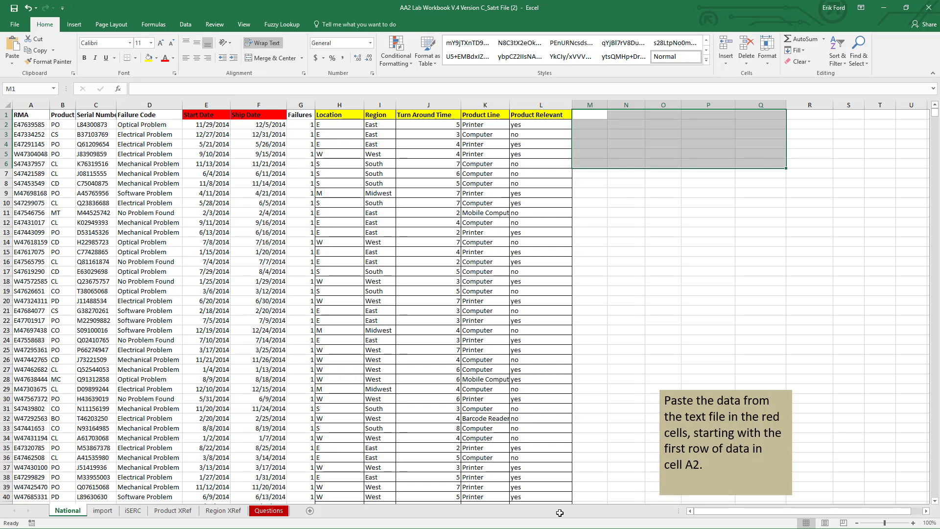
Create a PivotTable on a new worksheet from the National data range $A$1:$L$22930
left_click(371, 250)
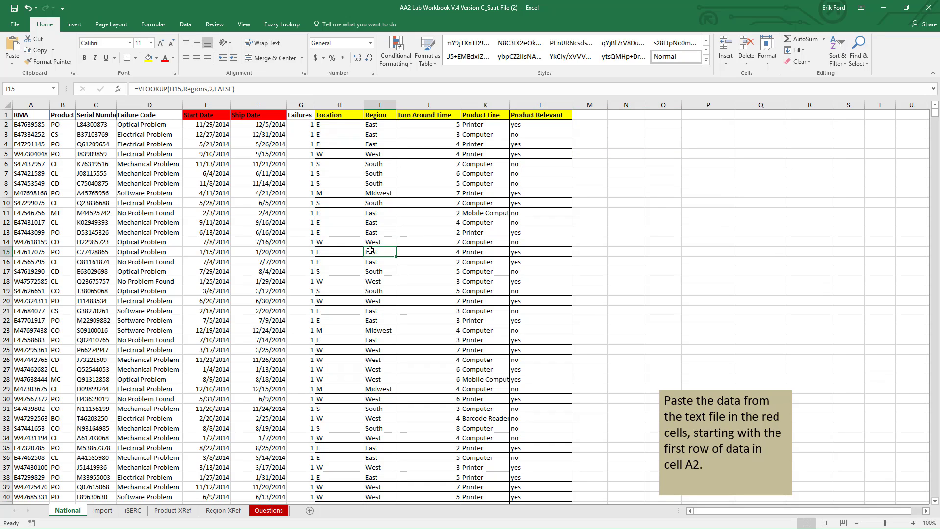
left_click(74, 25)
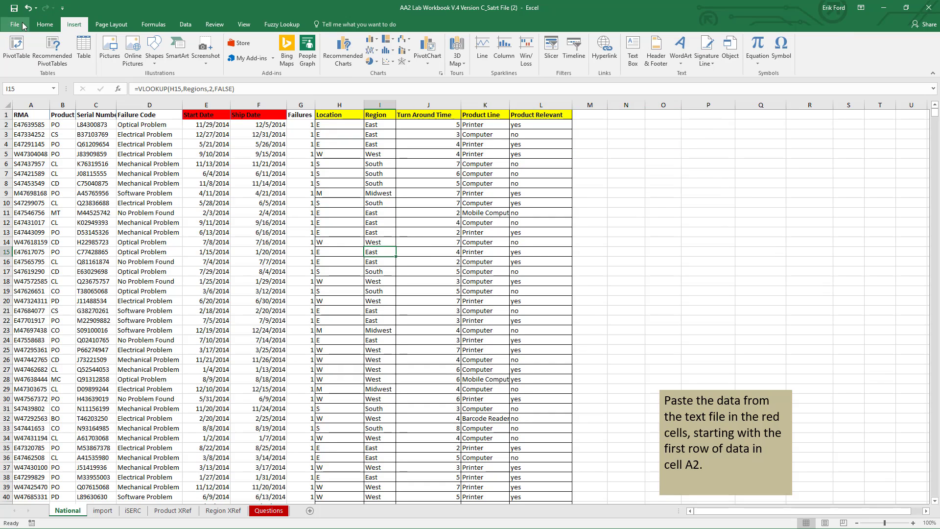
left_click(19, 46)
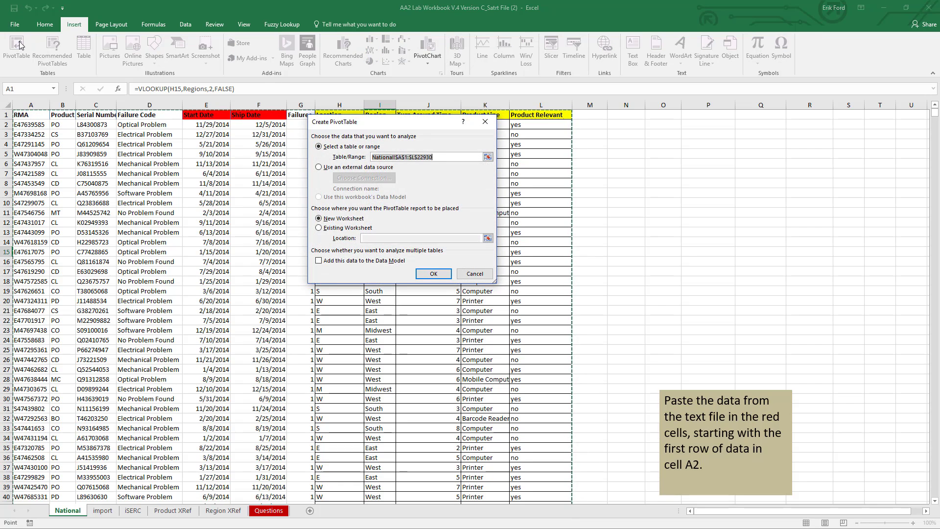
left_click(443, 275)
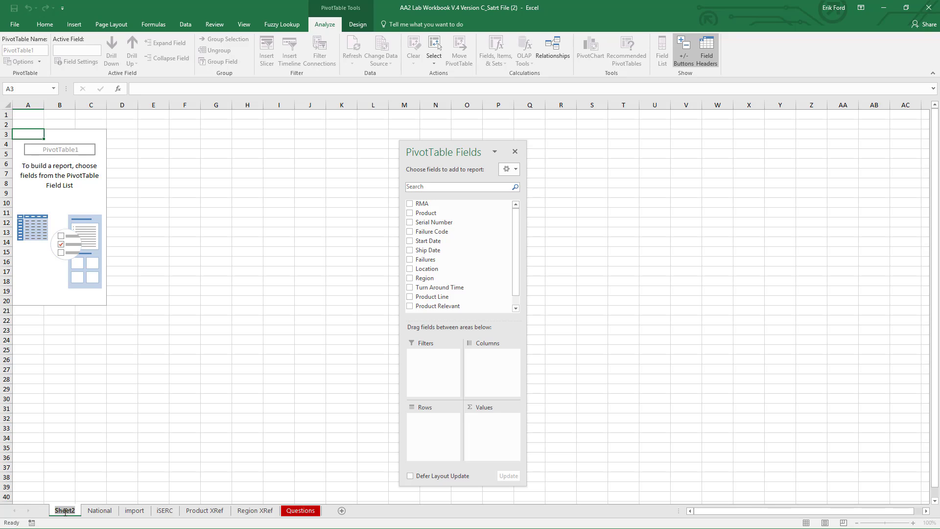
Rename the new PivotTable worksheet as National Pivot
type("Nations")
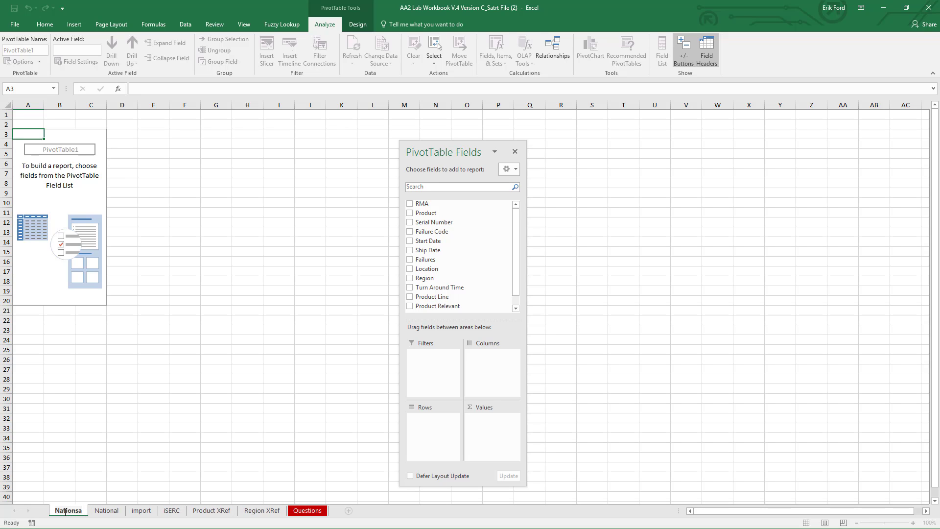
key("BackSpace")
type("al Pi")
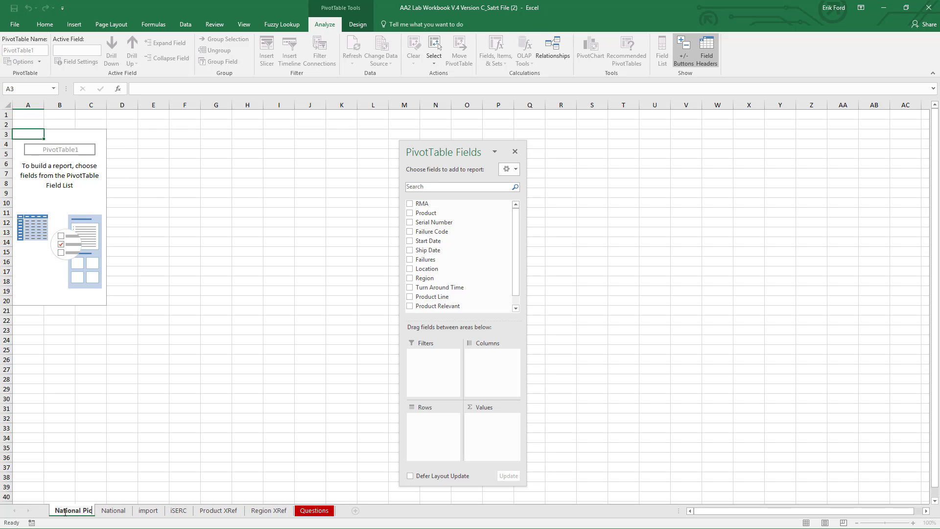
type("vot")
key("Return")
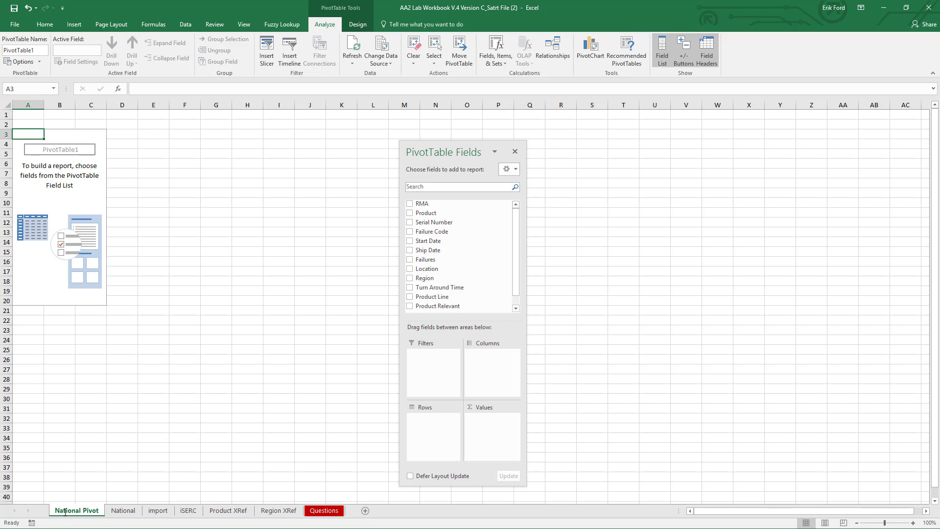
Compare the PivotTable field list with the column headers on the National sheet and sort the fields A to Z
left_click_drag(458, 150, 269, 139)
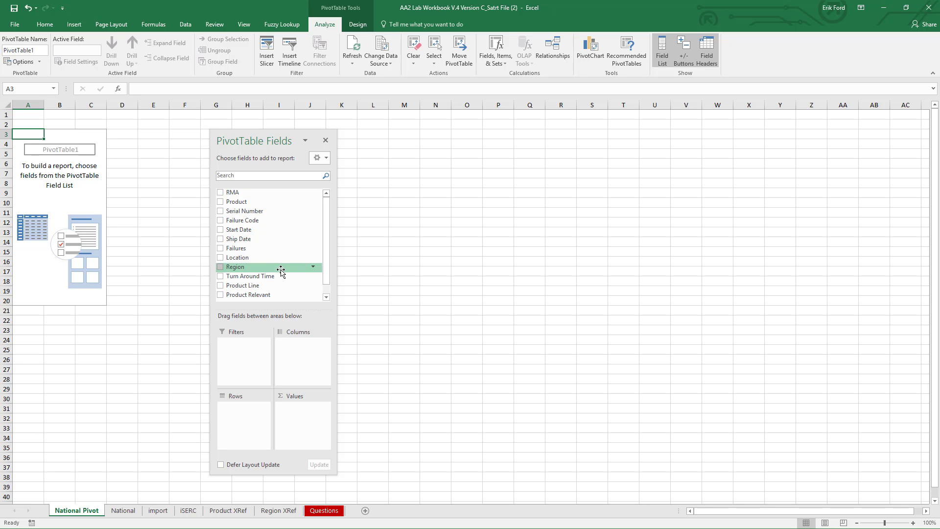
left_click(123, 510)
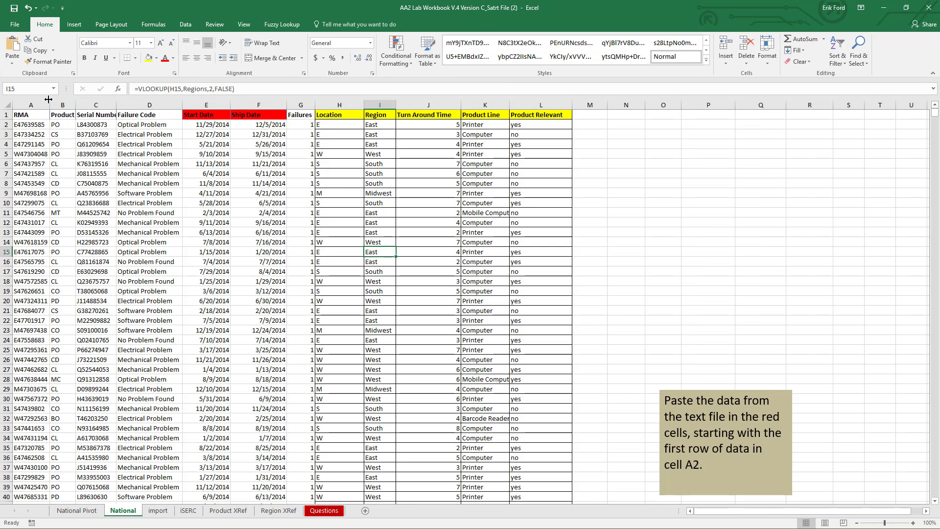
left_click(76, 510)
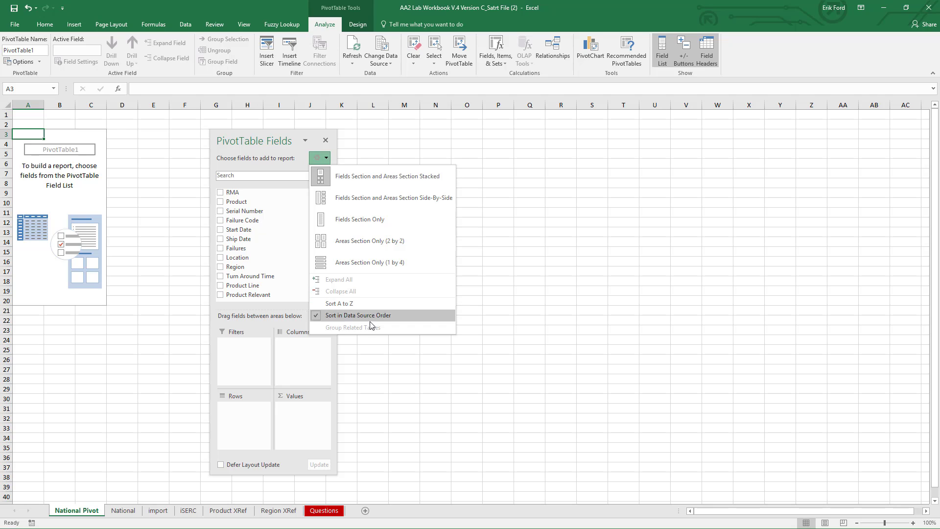
left_click(360, 305)
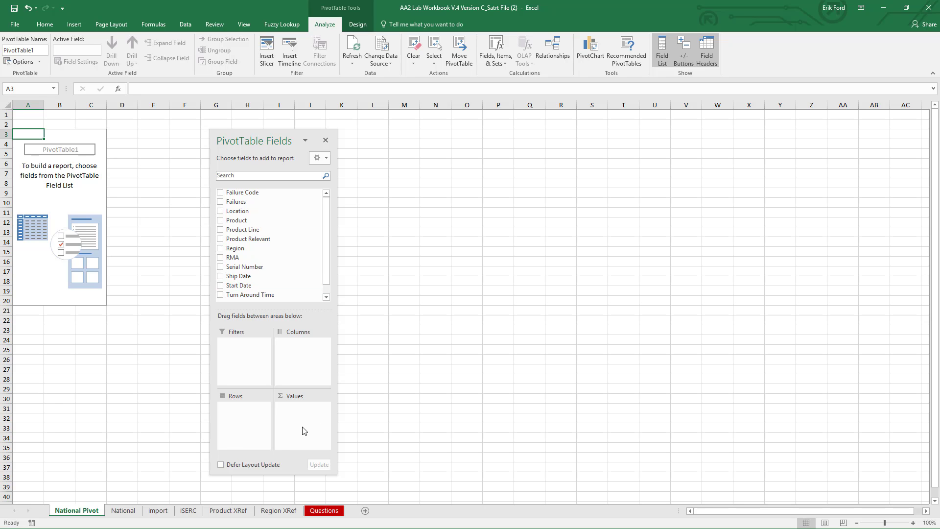
Try a count of RMA as the PivotTable's value, and remove it from the values area again
left_click(123, 511)
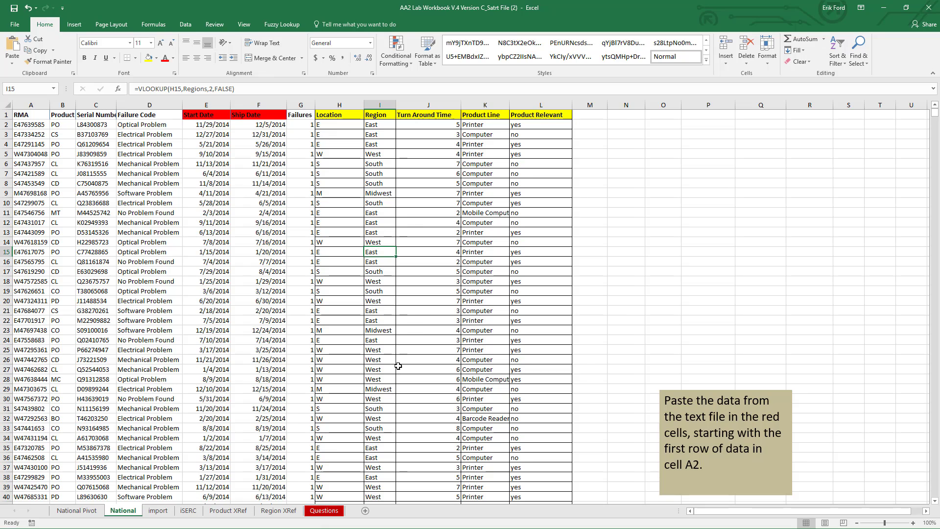
left_click(77, 511)
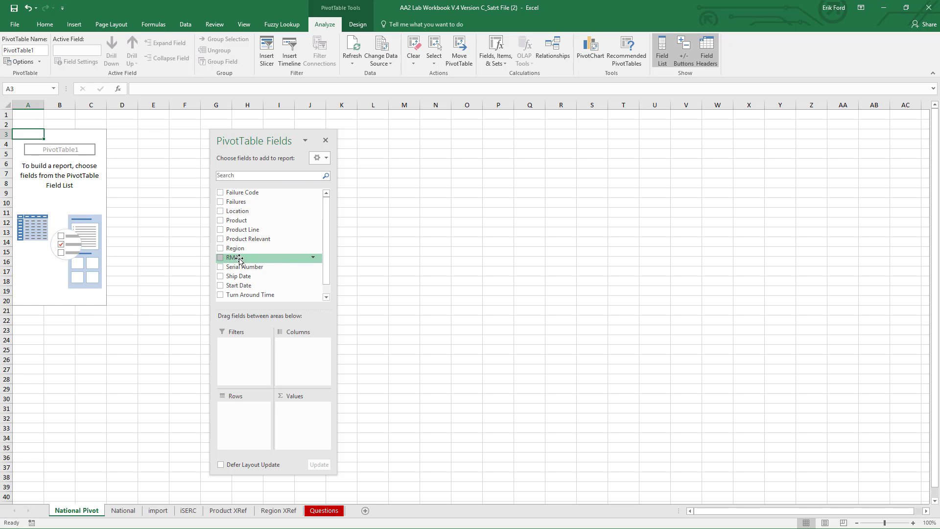
left_click_drag(239, 259, 319, 445)
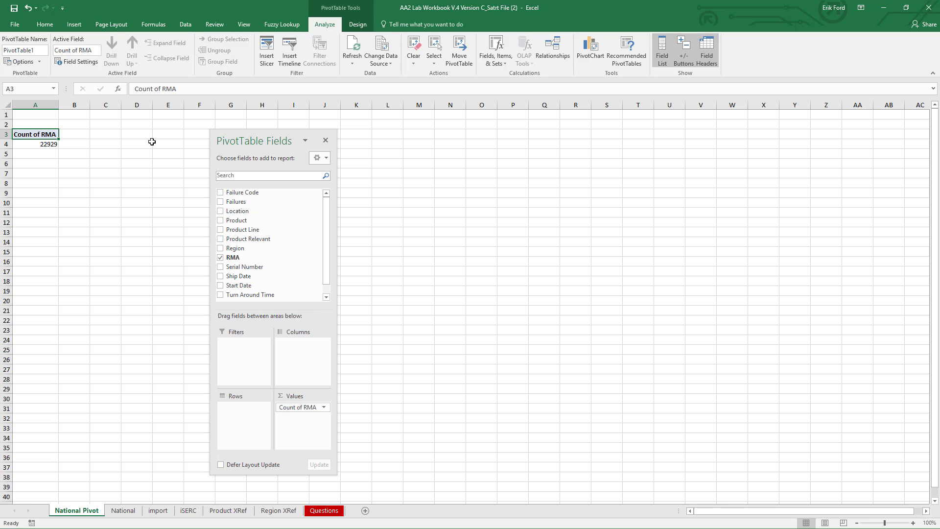
left_click_drag(243, 134, 184, 124)
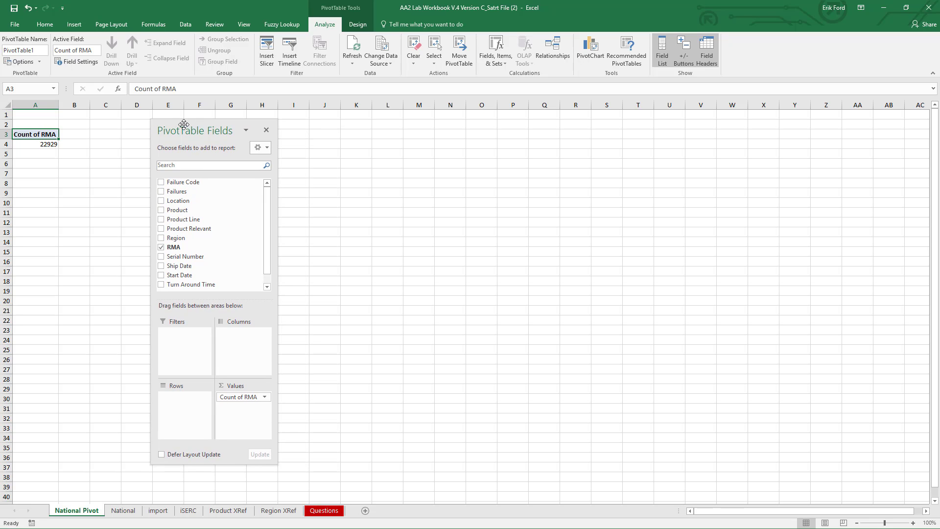
left_click_drag(238, 397, 308, 404)
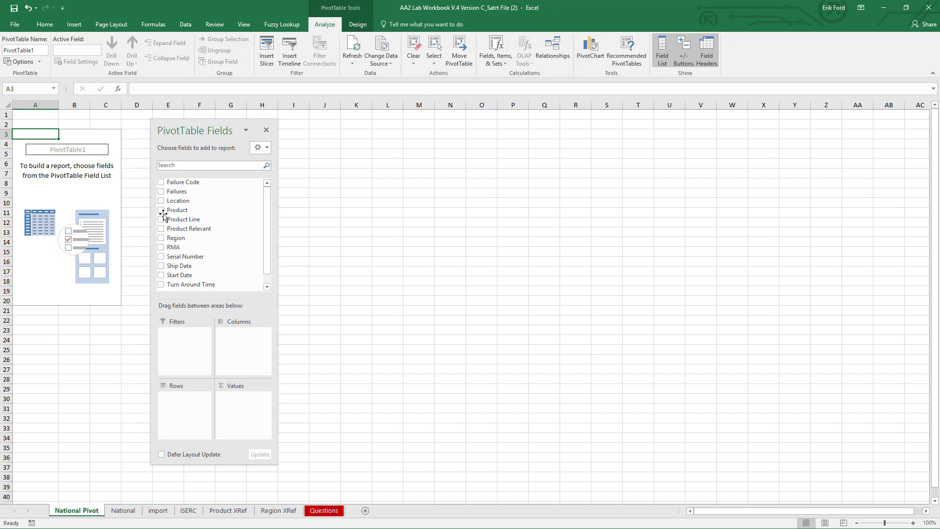
left_click(75, 192)
left_click(184, 24)
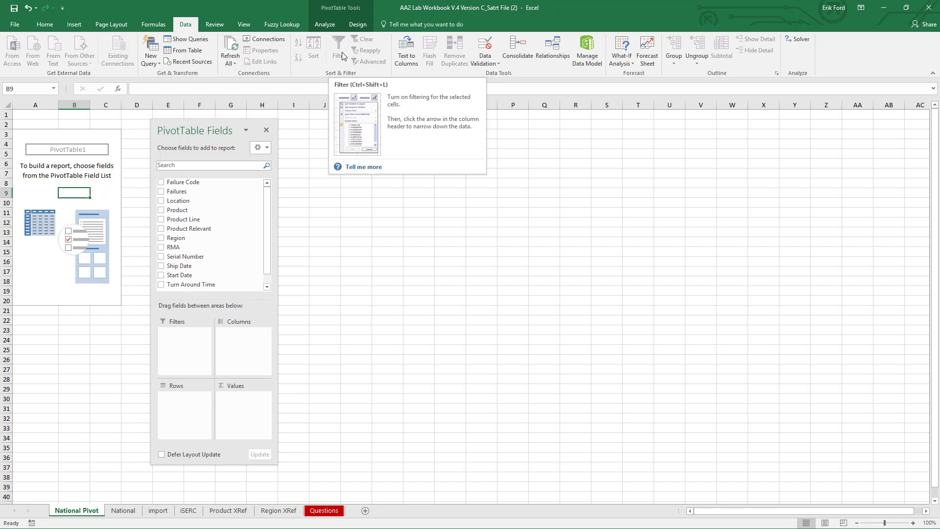
left_click(380, 214)
left_click(69, 190)
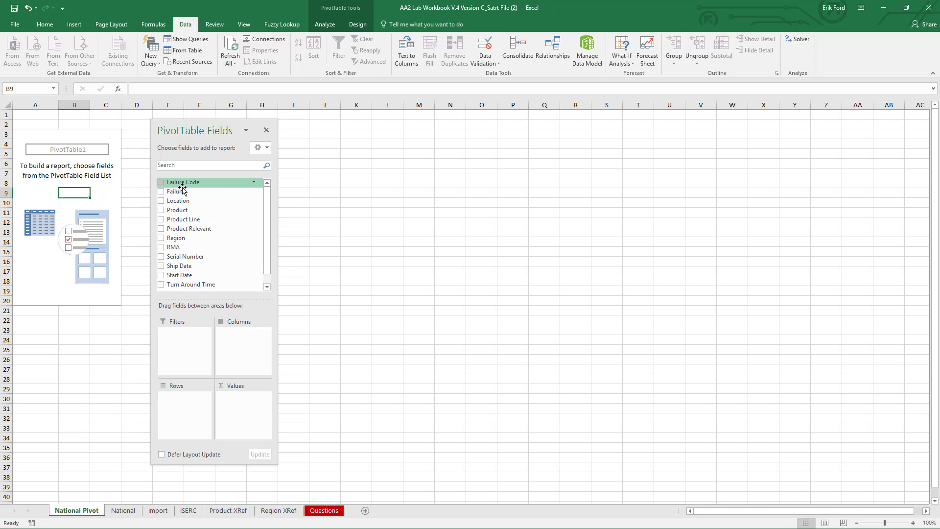
Summarize the sum of Failures by Region in the PivotTable and select the East row
left_click_drag(177, 192, 247, 424)
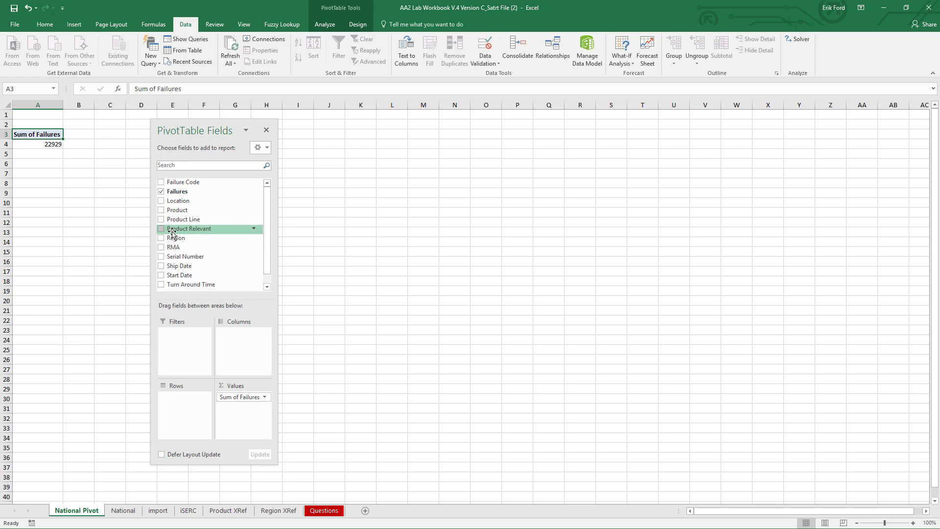
left_click_drag(175, 238, 178, 407)
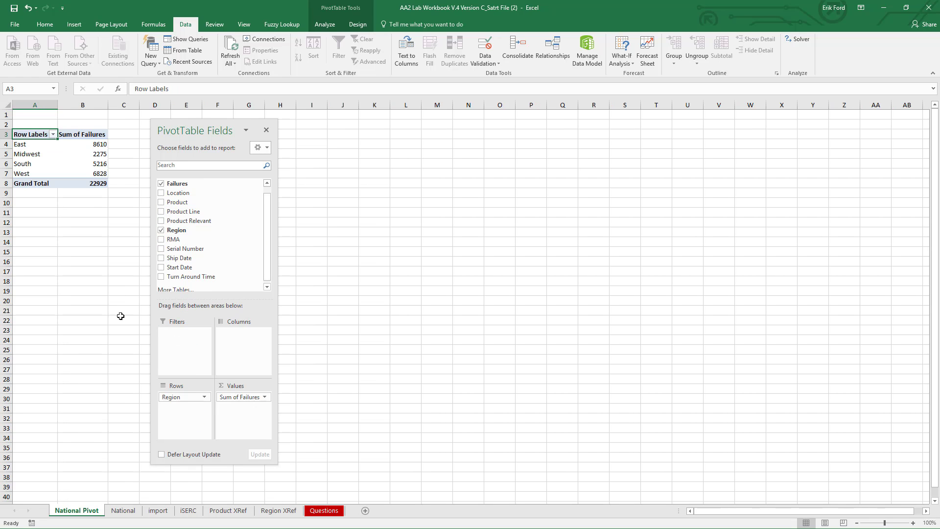
left_click(4, 144)
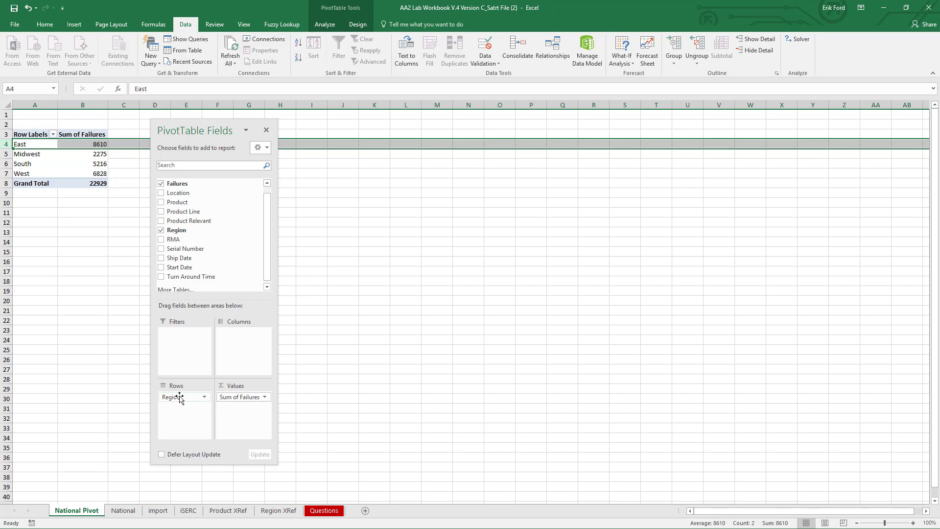
Replace Region with Product Line in the PivotTable's rows and select the Mobile Computer row
left_click_drag(167, 393, 55, 419)
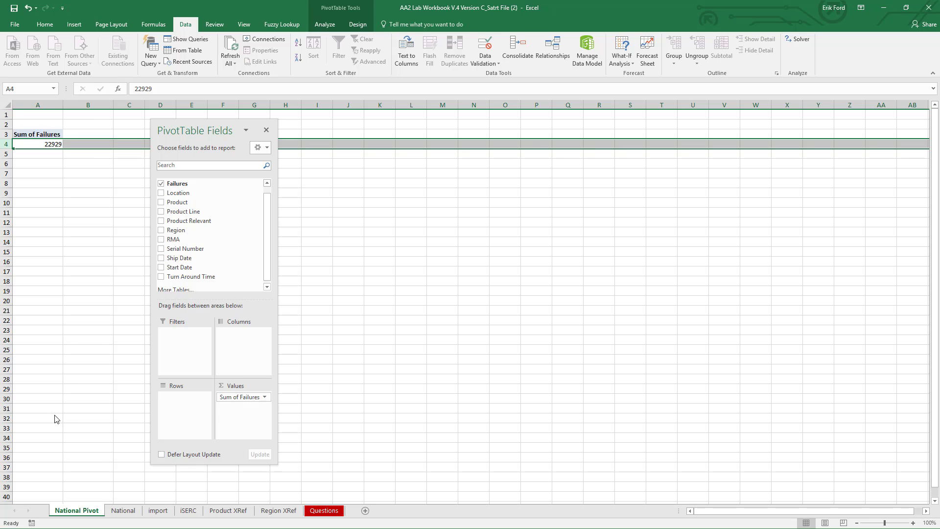
left_click_drag(185, 212, 193, 406)
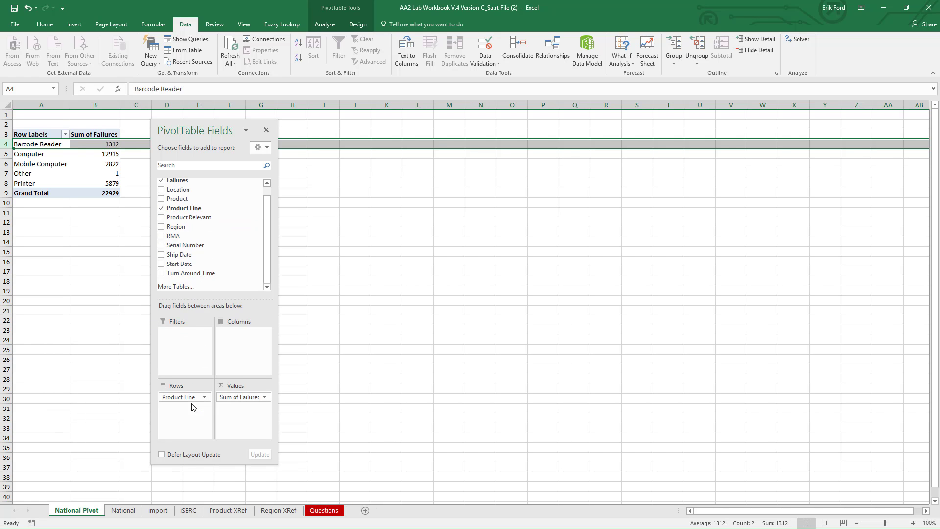
left_click(8, 164)
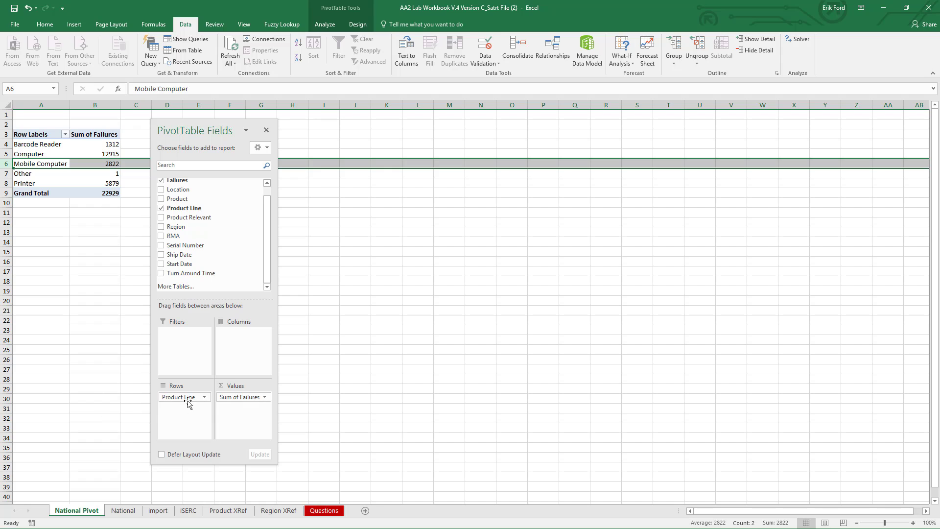
Replace Product Line with Start Date in the PivotTable's rows
left_click_drag(185, 398, 118, 407)
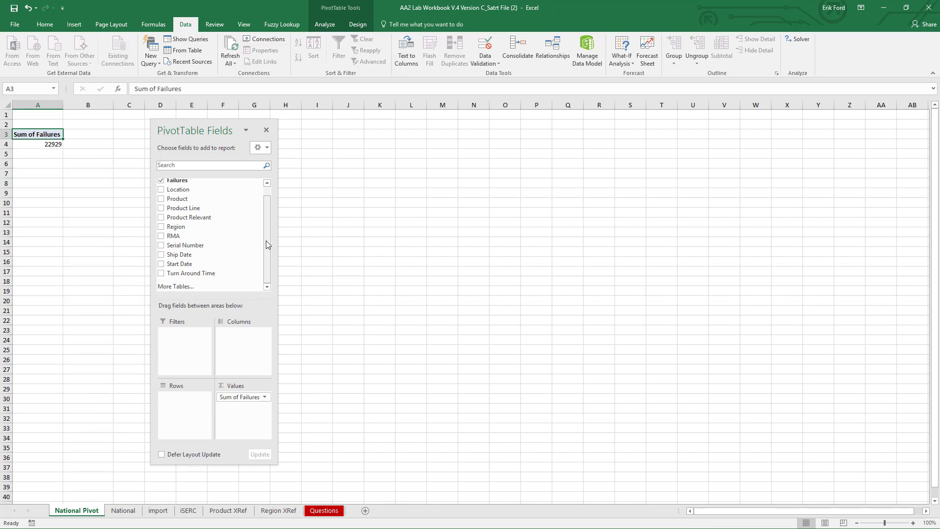
left_click_drag(265, 240, 270, 214)
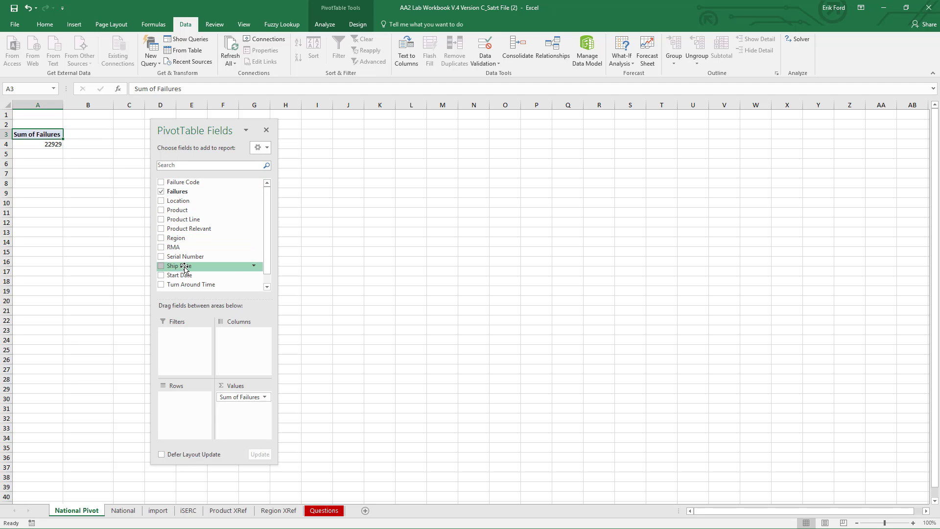
left_click_drag(185, 268, 200, 422)
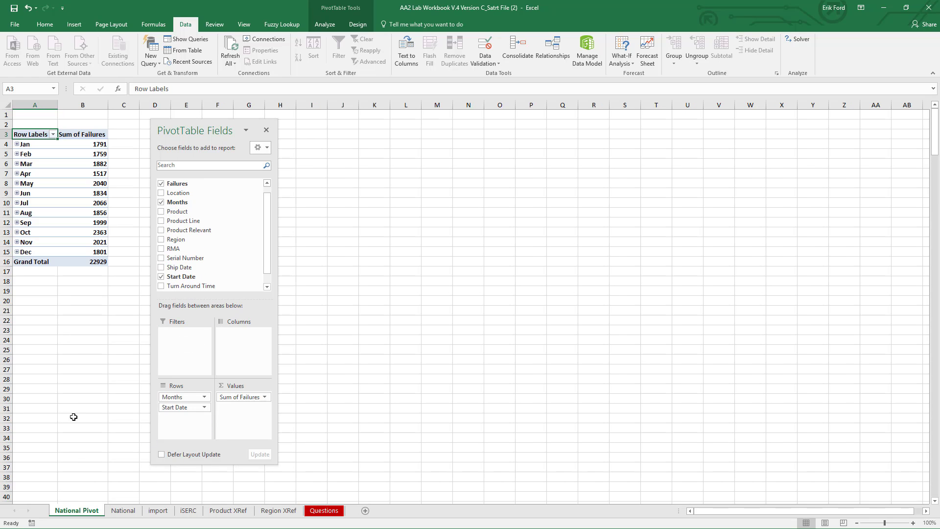
Group the PivotTable's Start Date rows by Months and Years instead of Days, and select the Jan row
right_click(23, 186)
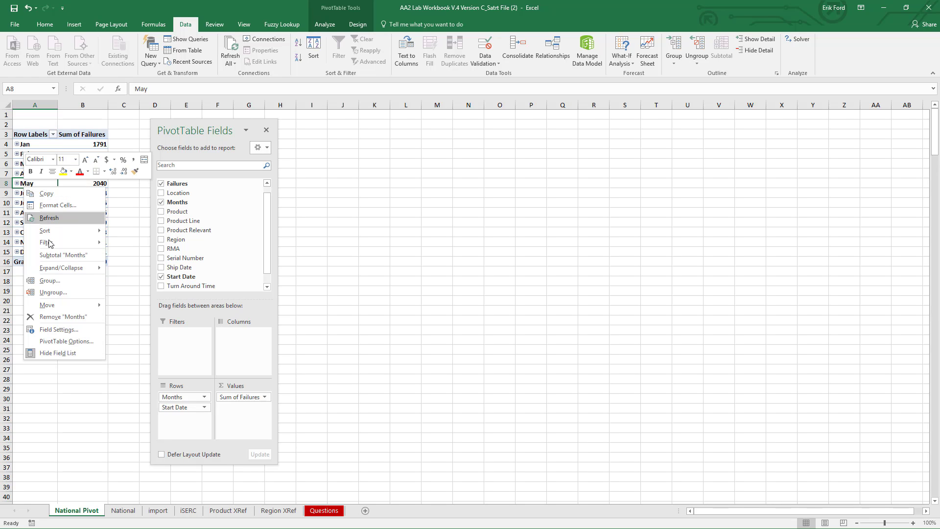
left_click(48, 278)
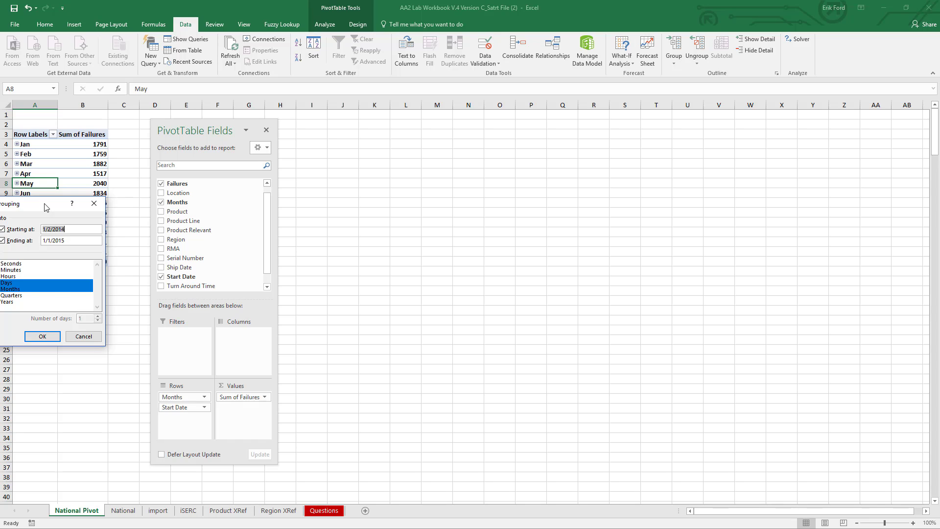
left_click_drag(46, 209, 126, 175)
left_click(94, 246)
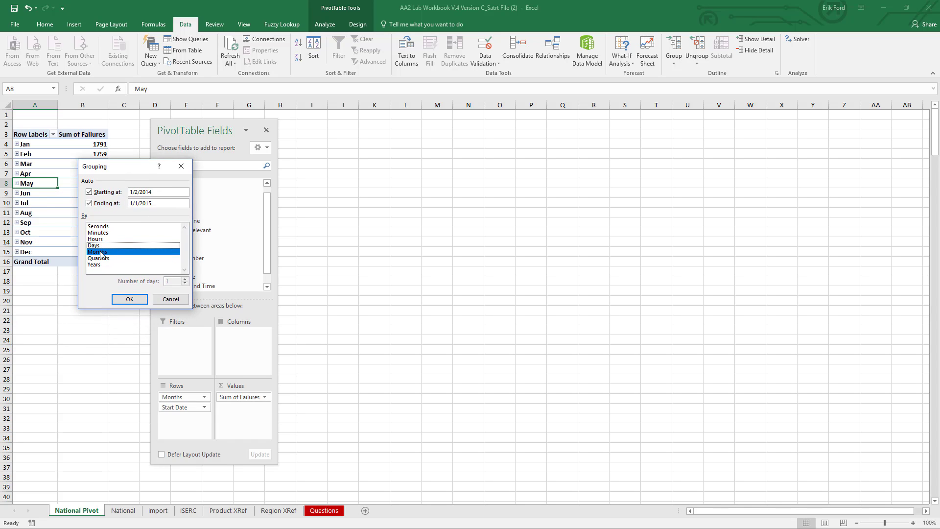
left_click(112, 266)
left_click(129, 299)
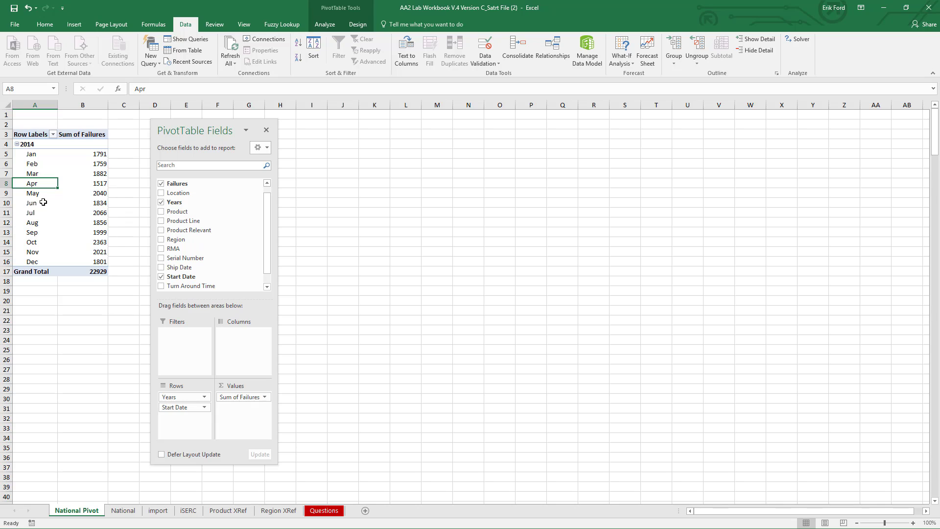
left_click(2, 154)
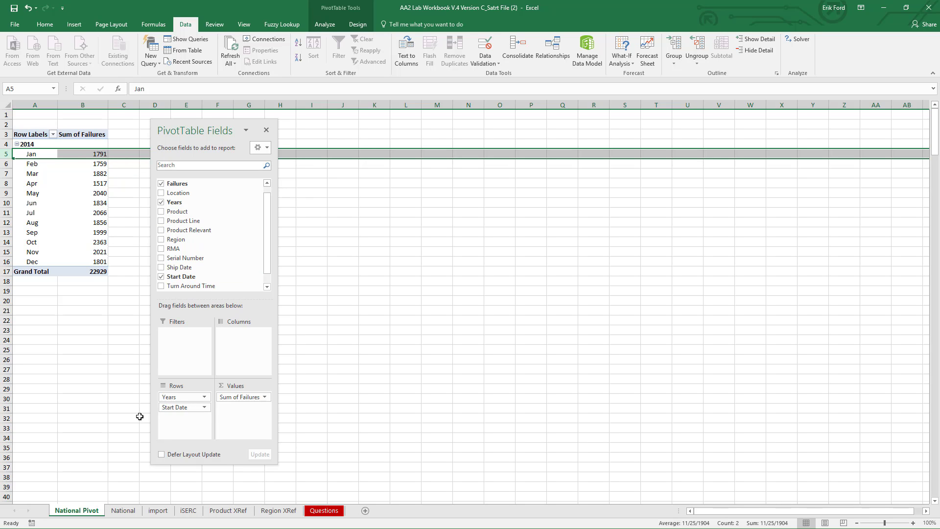
Replace Years and Start Date with Product Relevant in the PivotTable's rows and select the yes row
left_click_drag(180, 407, 123, 403)
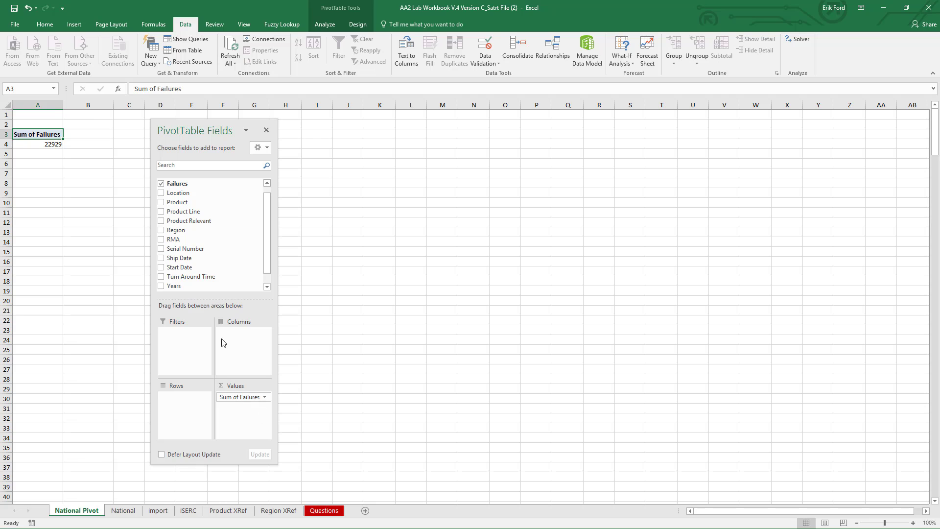
left_click_drag(201, 221, 196, 416)
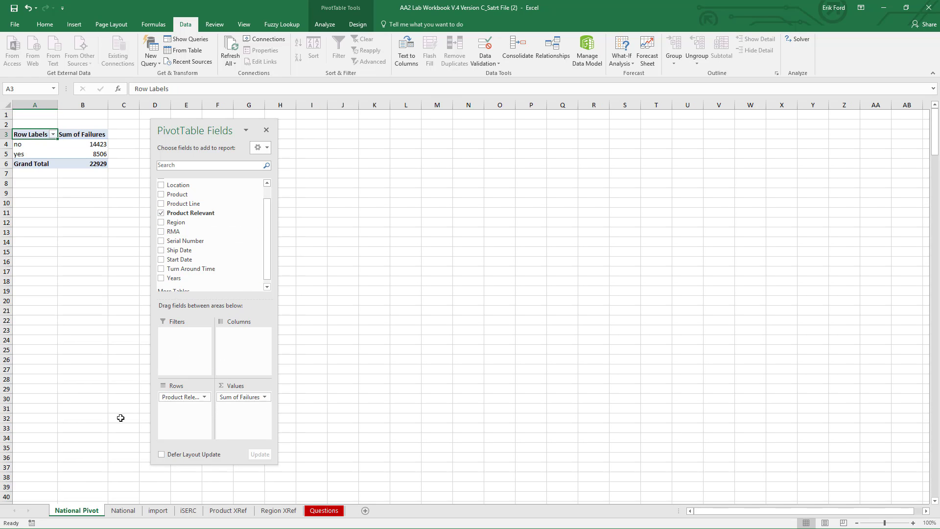
left_click(5, 154)
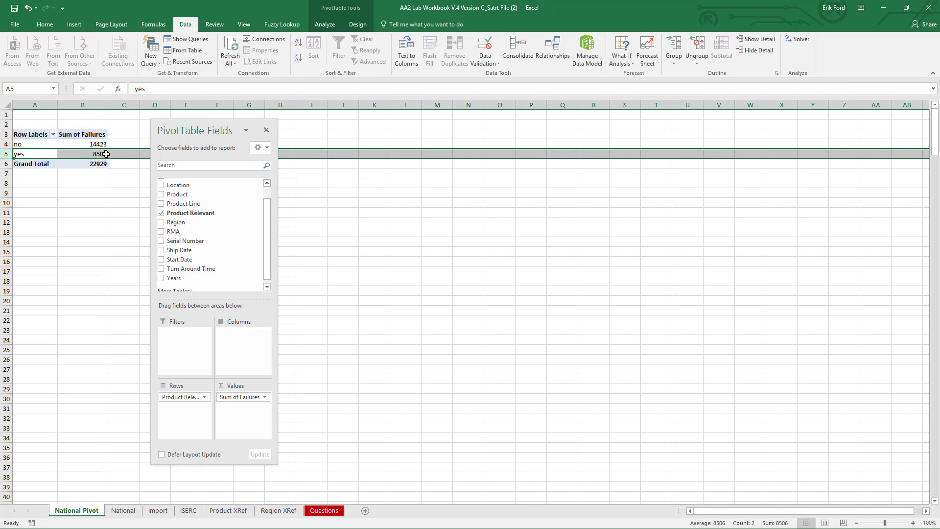
Nest Region under Product Relevant in the PivotTable's rows and select the South row within the yes group
mouse_move(106, 154)
left_click_drag(178, 223, 173, 410)
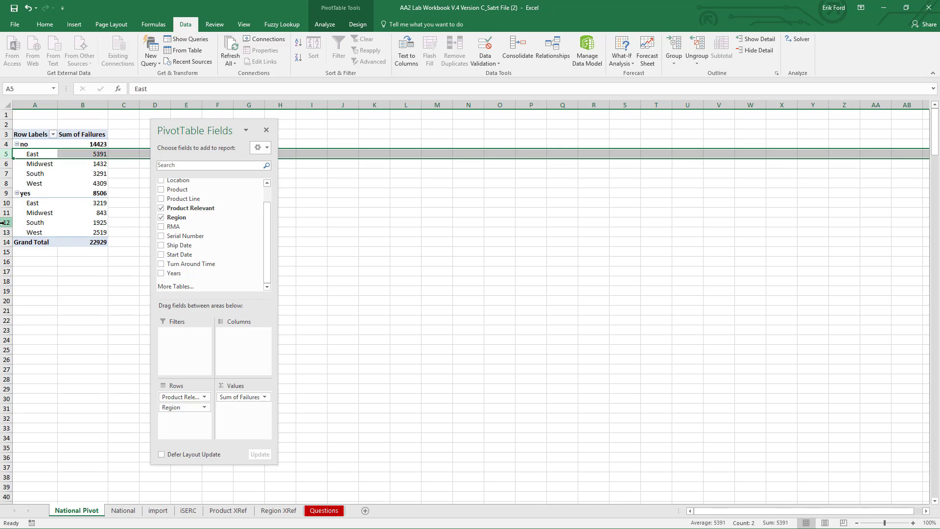
left_click(26, 222)
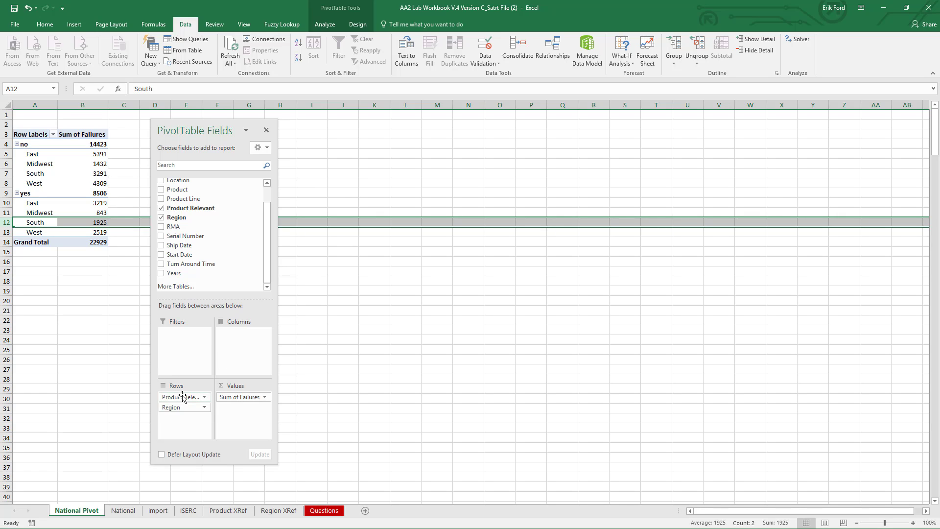
Leave only Region in the PivotTable's rows, sort it by Sum of Failures from largest to smallest, and select the East row
left_click_drag(183, 397, 121, 386)
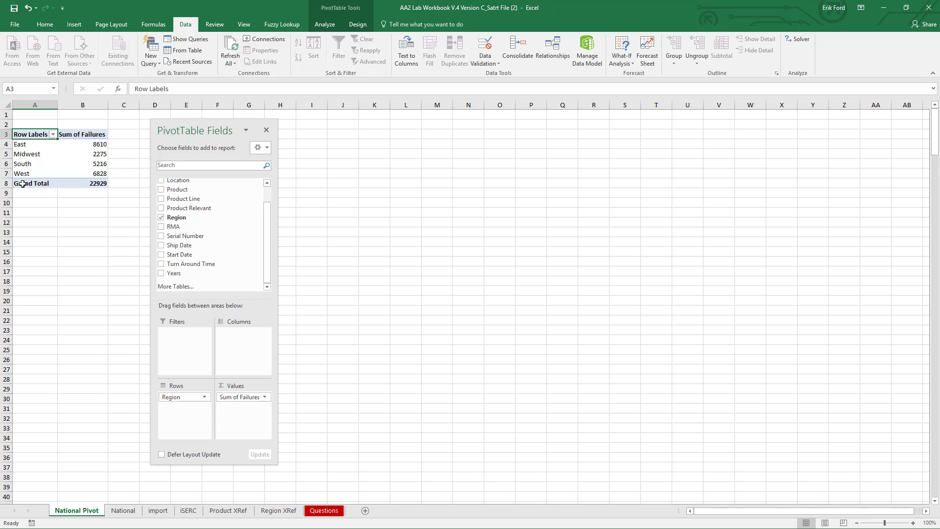
right_click(98, 142)
mouse_move(162, 204)
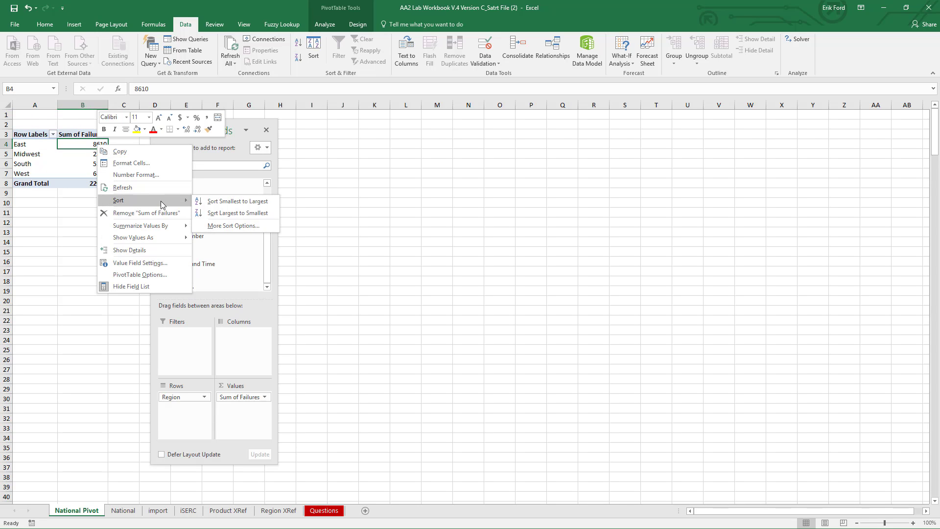
left_click(214, 214)
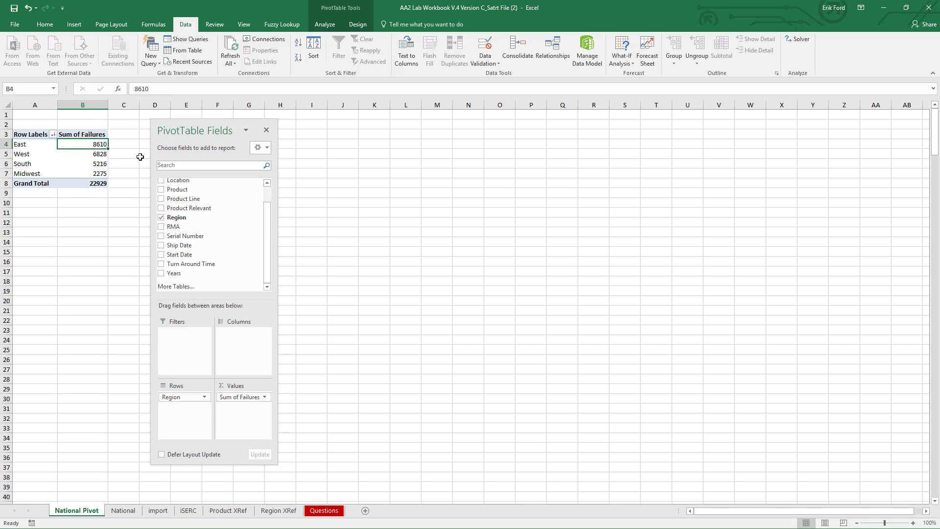
left_click(7, 144)
left_click_drag(6, 144, 7, 143)
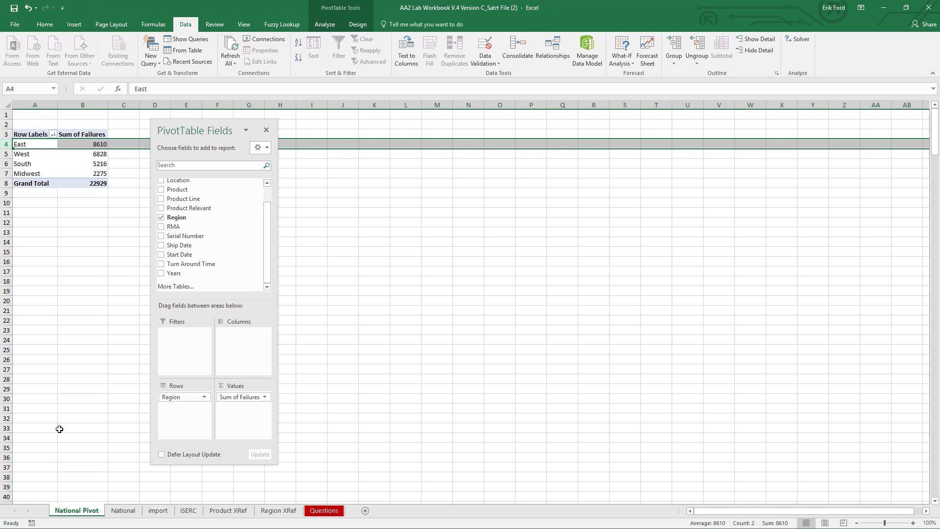
On the iSERC sheet, convert the ShipDate values from F2 down into dates using Text to Columns with the YMD date format
left_click(188, 510)
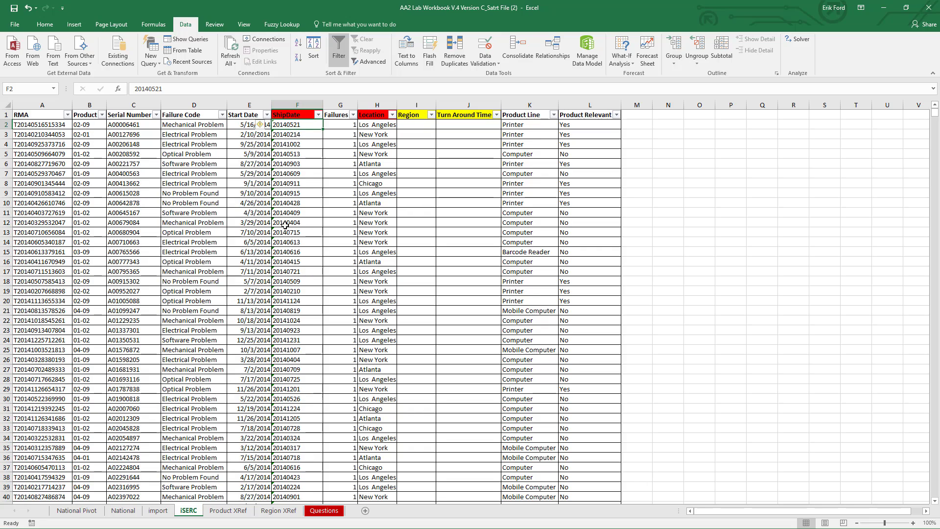
left_click(296, 133)
left_click(297, 123)
key("ctrl+shift+Down")
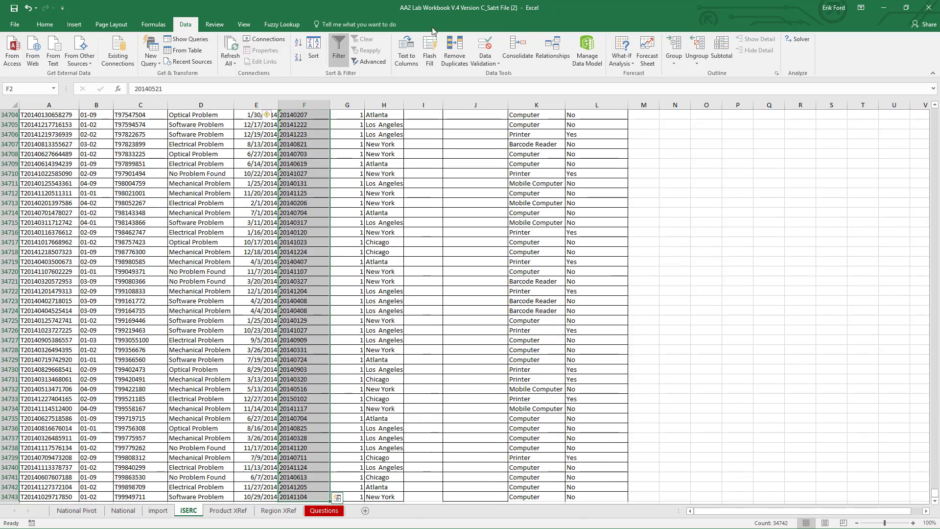
left_click(413, 48)
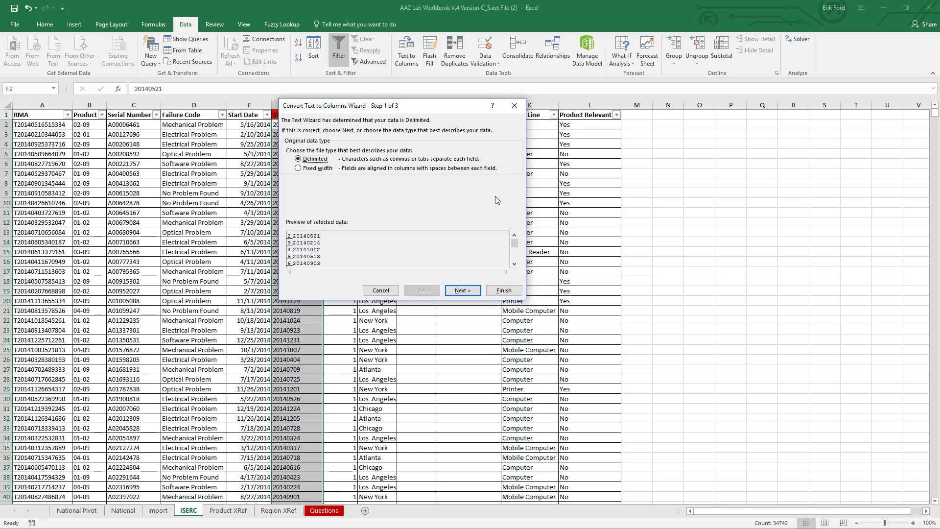
left_click(462, 292)
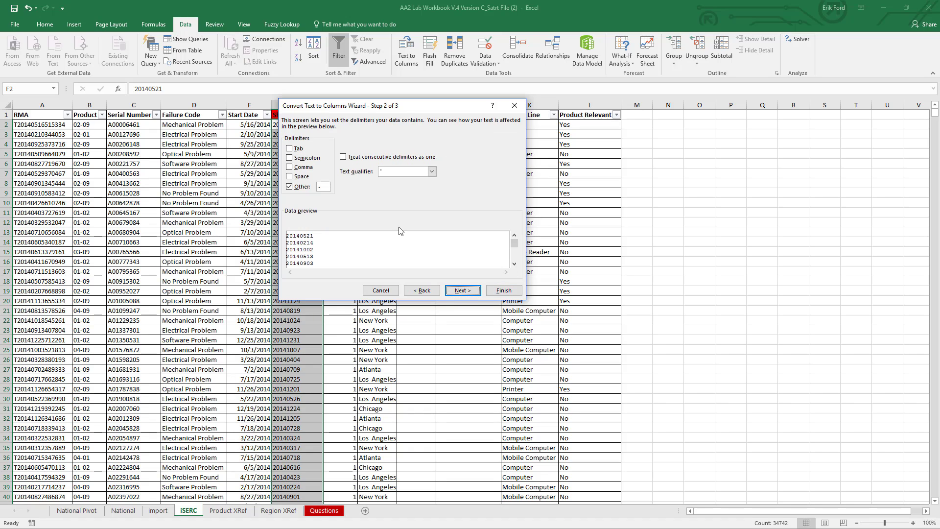
left_click(464, 291)
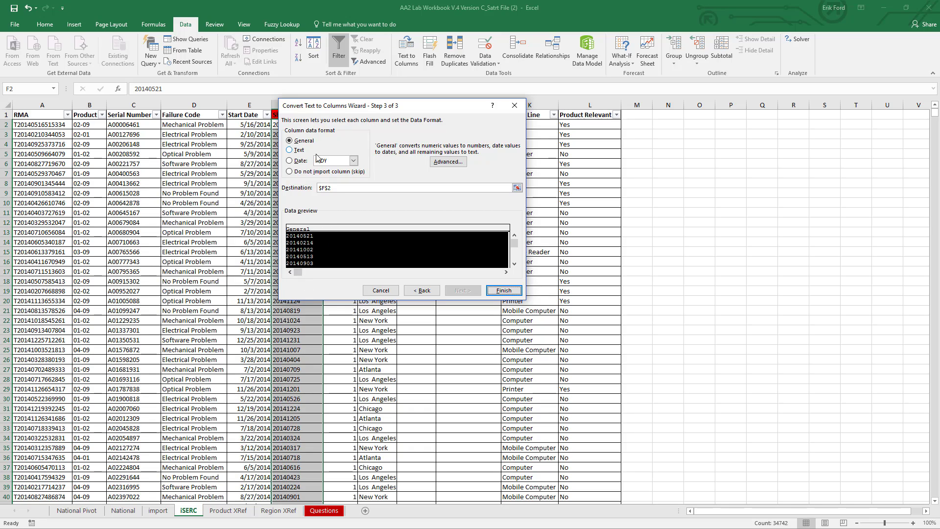
left_click(289, 161)
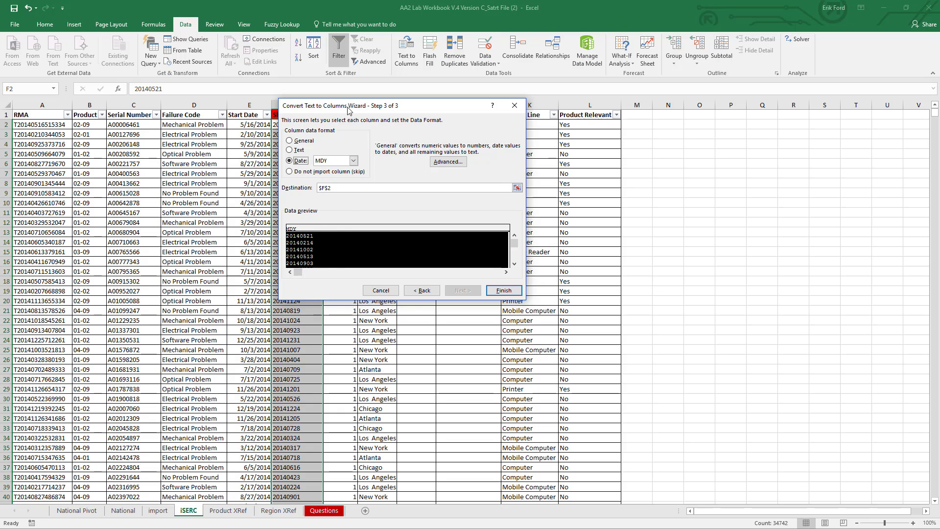
left_click_drag(331, 107, 394, 103)
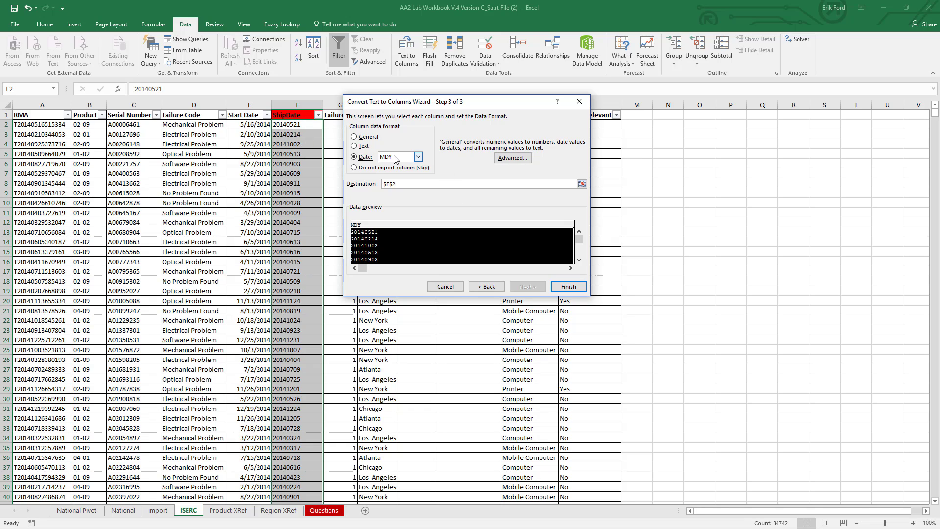
left_click(418, 156)
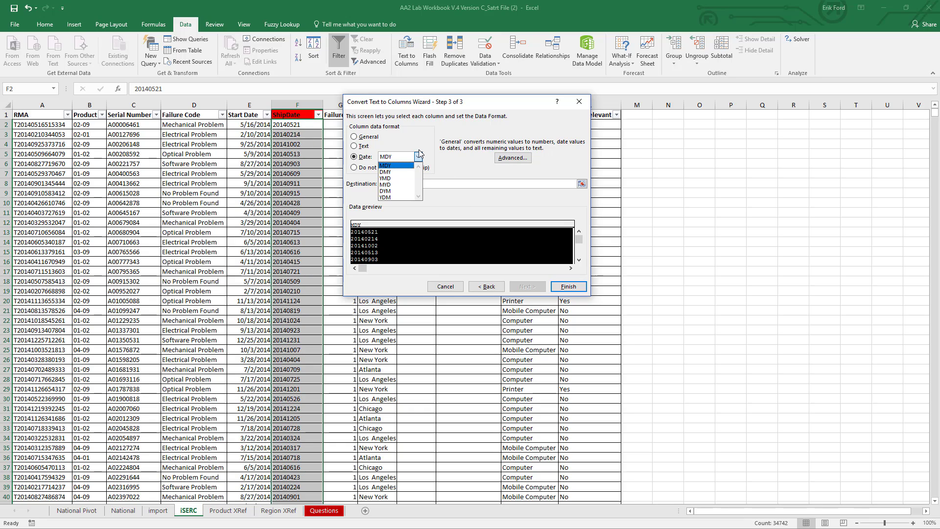
left_click(385, 179)
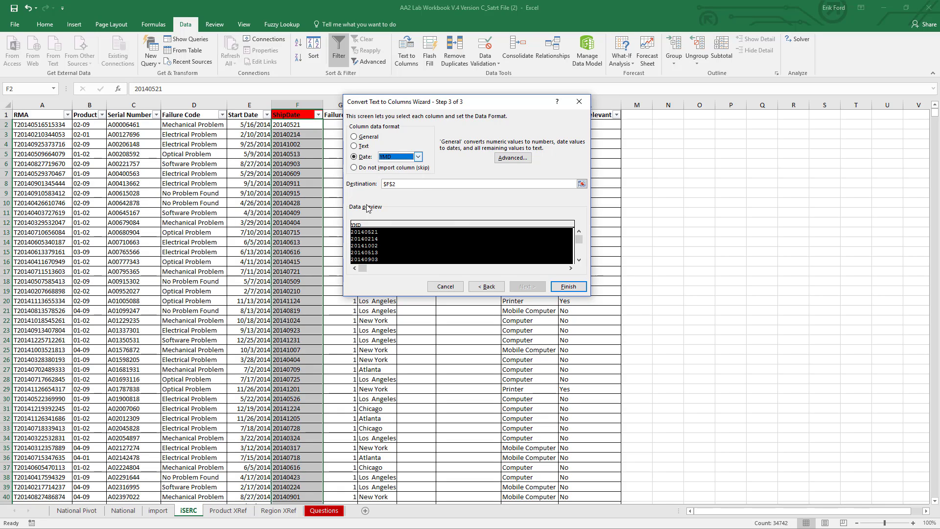
left_click(573, 288)
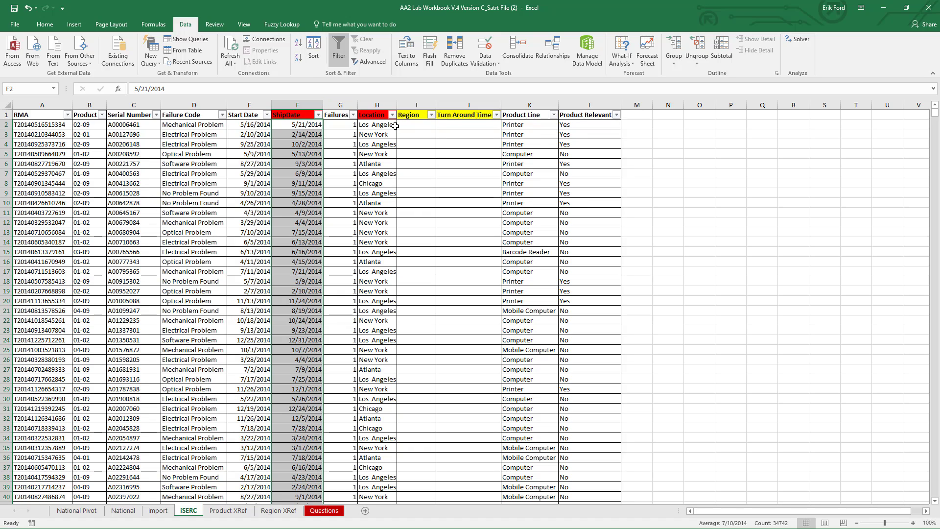
Enter the comparison text "los angeles" in cell N2 of the iSERC sheet
left_click(678, 125)
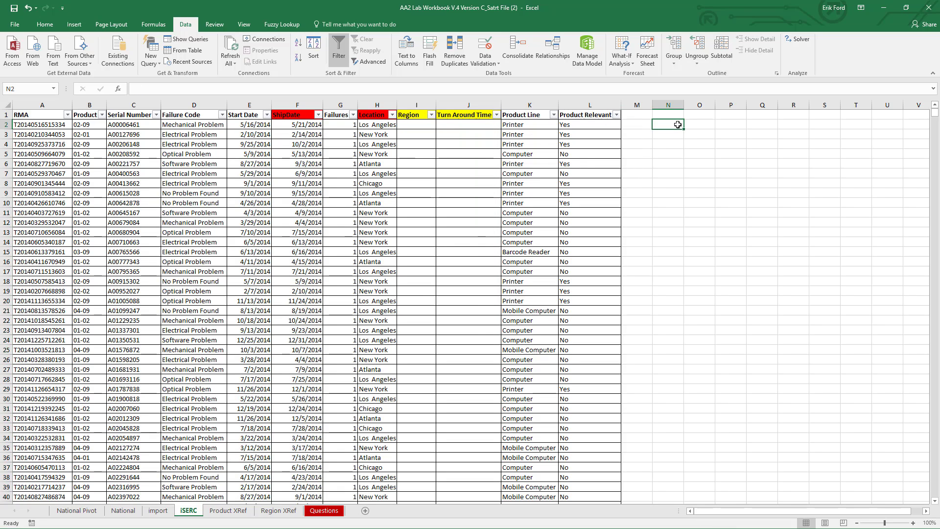
type("los an")
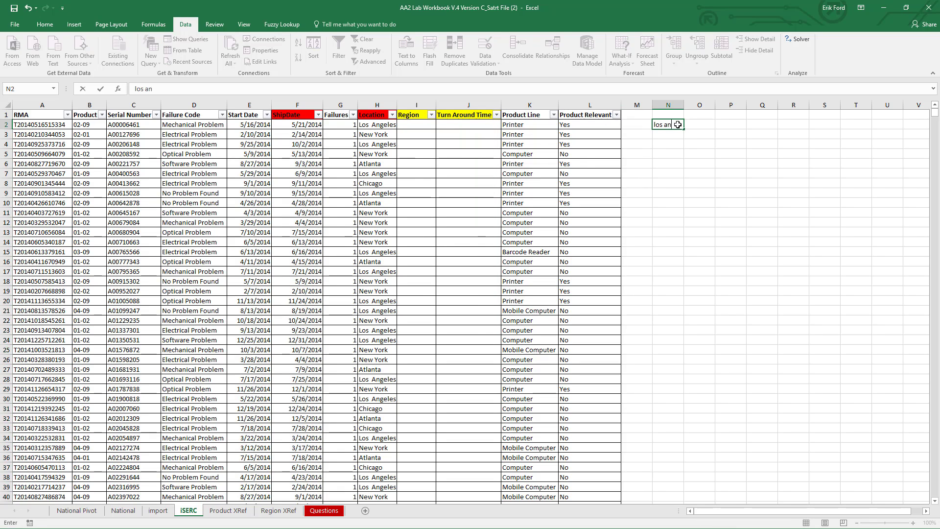
type("geles")
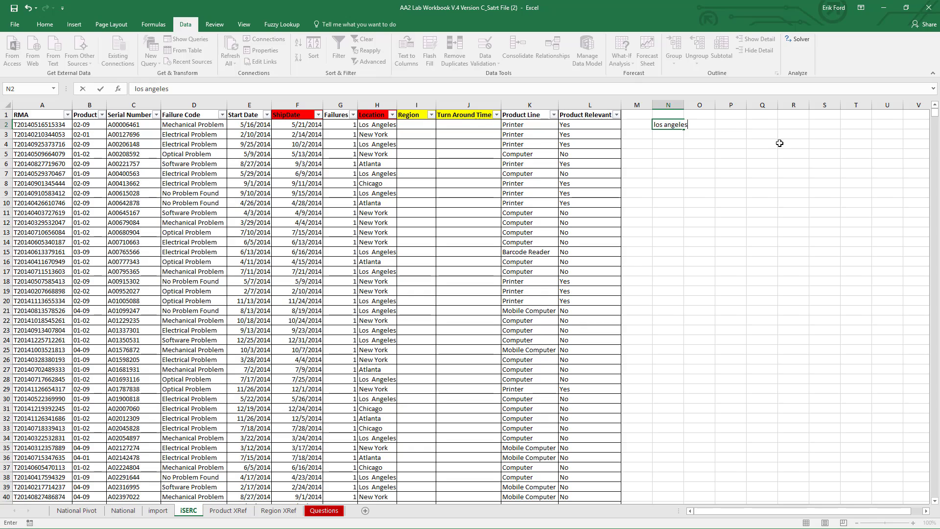
key("Return")
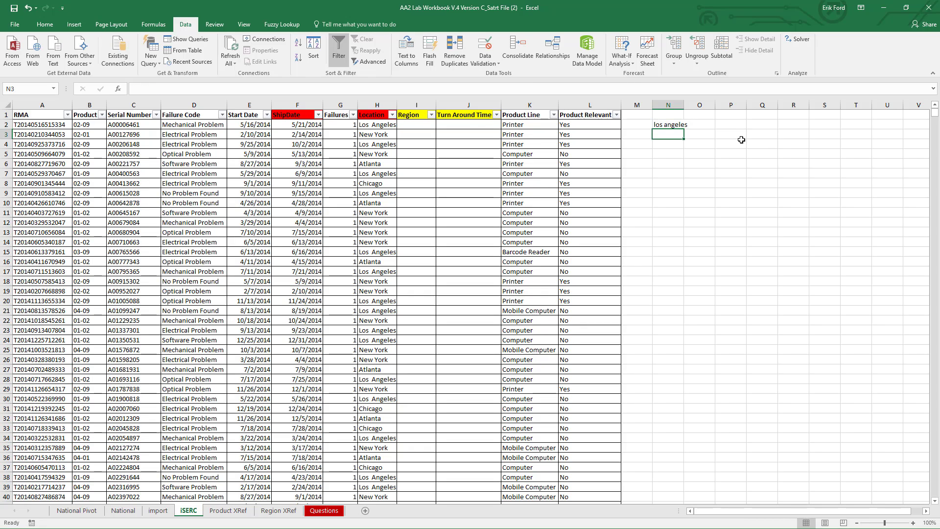
Test in cell P2 whether the first Location entry matches the comparison text, using the formula =H2=N2
left_click(728, 123)
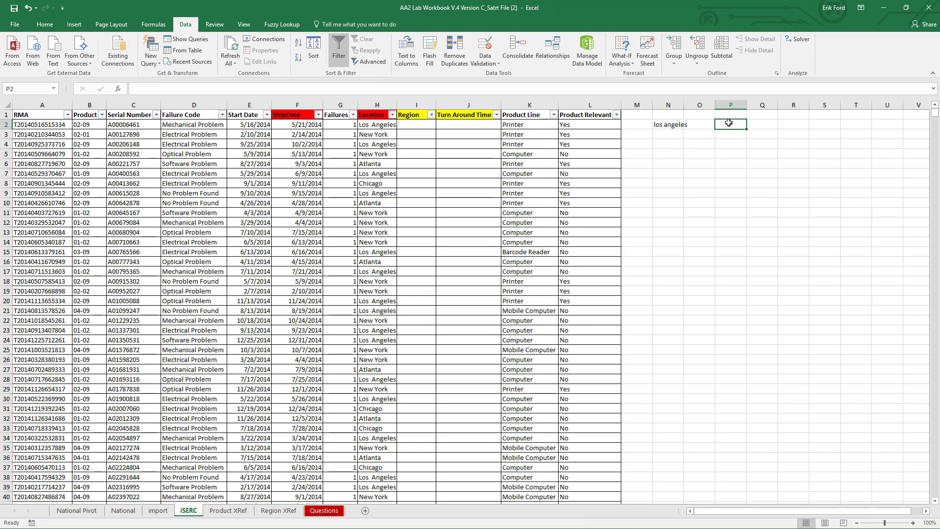
type("=")
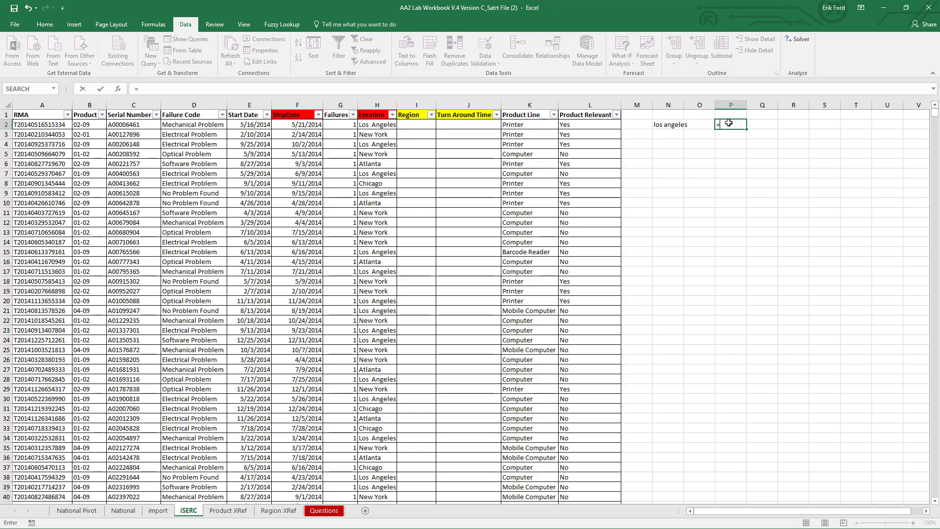
left_click(372, 126)
type("=")
left_click(664, 124)
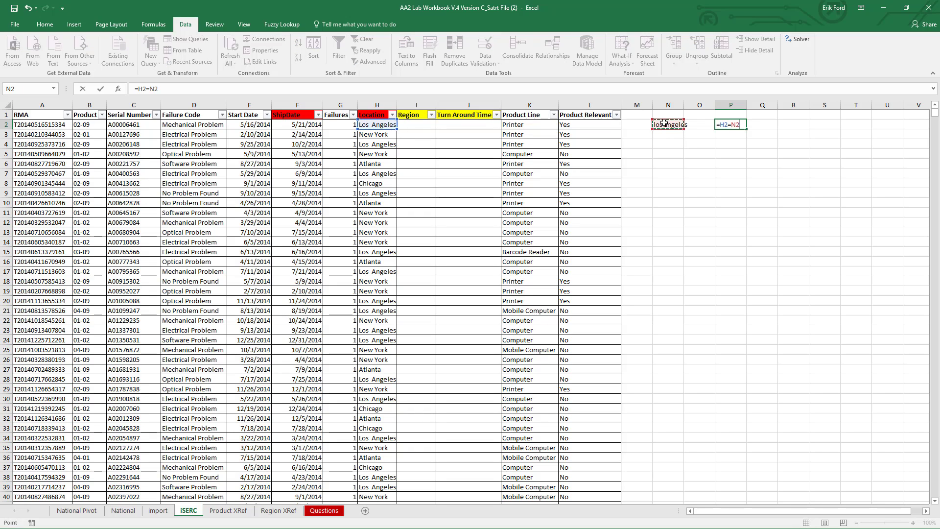
key("ctrl+Return")
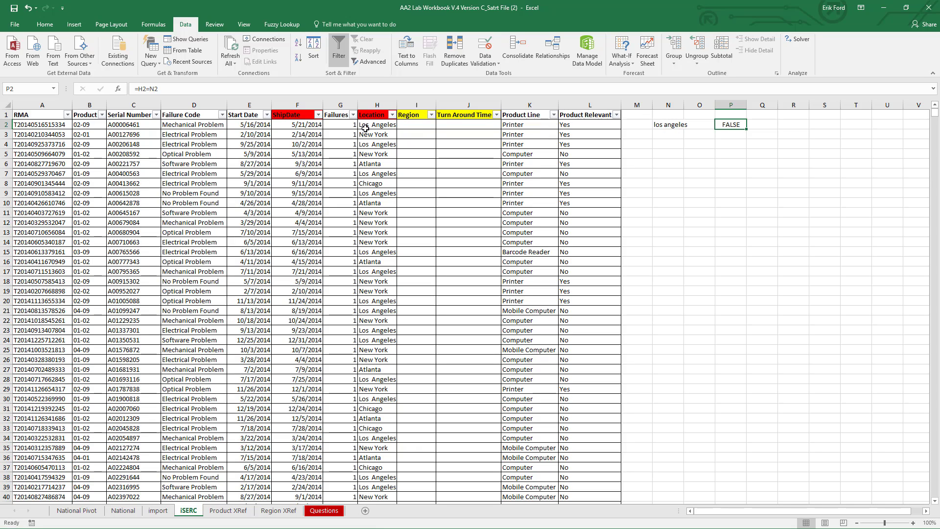
Delete the extra space between "Los" and "Angeles" in Location cell H2
left_click(381, 127)
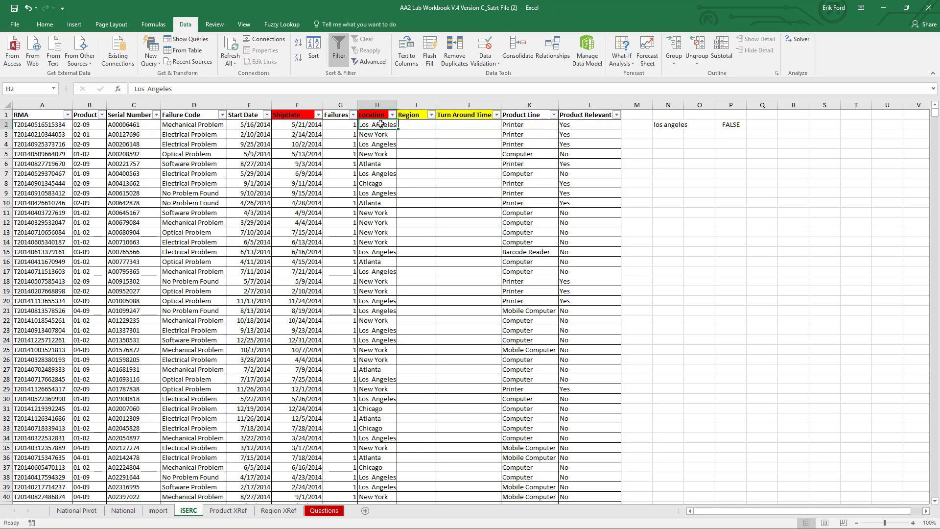
left_click(144, 88)
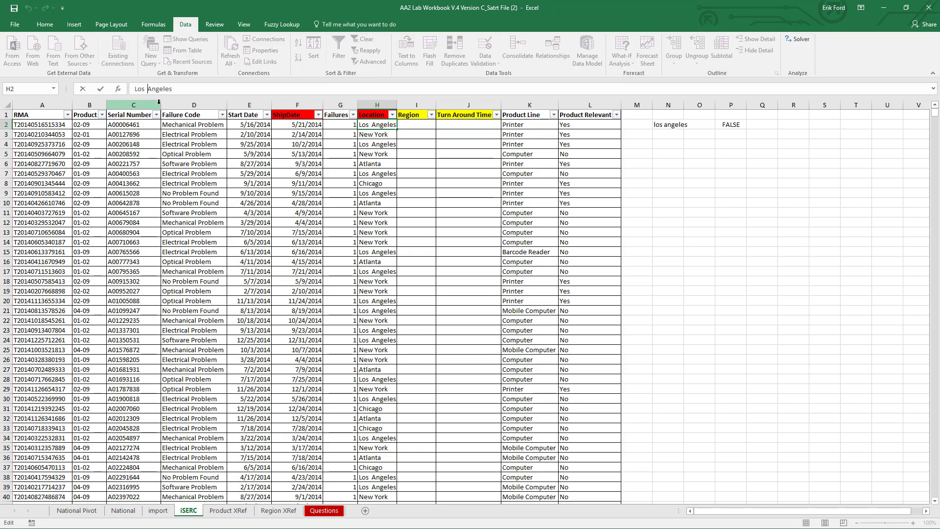
key("BackSpace")
key("ctrl+Return")
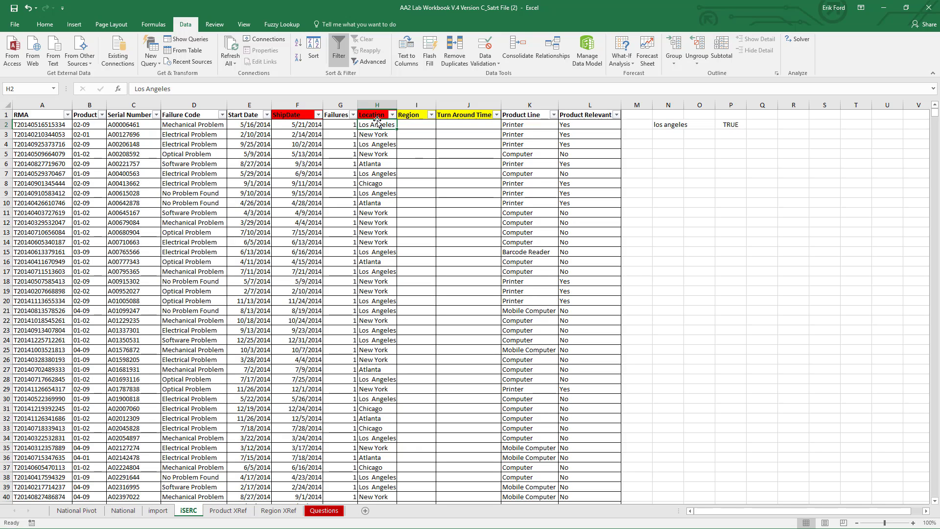
Check the Region XRef table and look up the first record's region in iSERC cell I2 with =VLOOKUP(H2,Regions,2,FALSE)
left_click(278, 510)
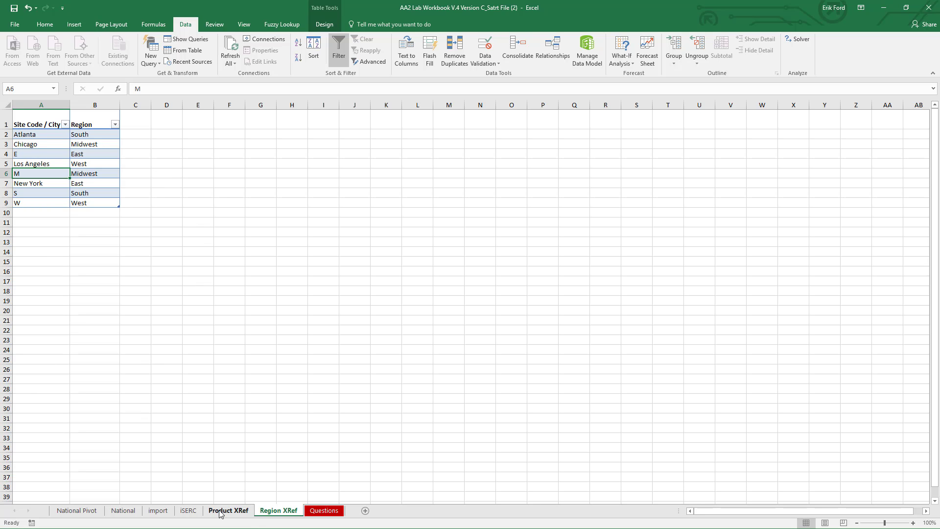
left_click(189, 511)
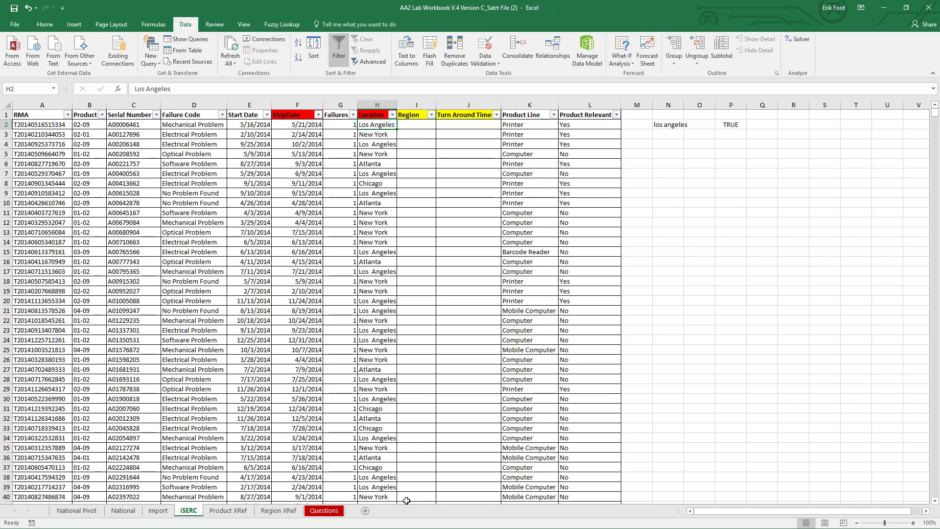
left_click(418, 124)
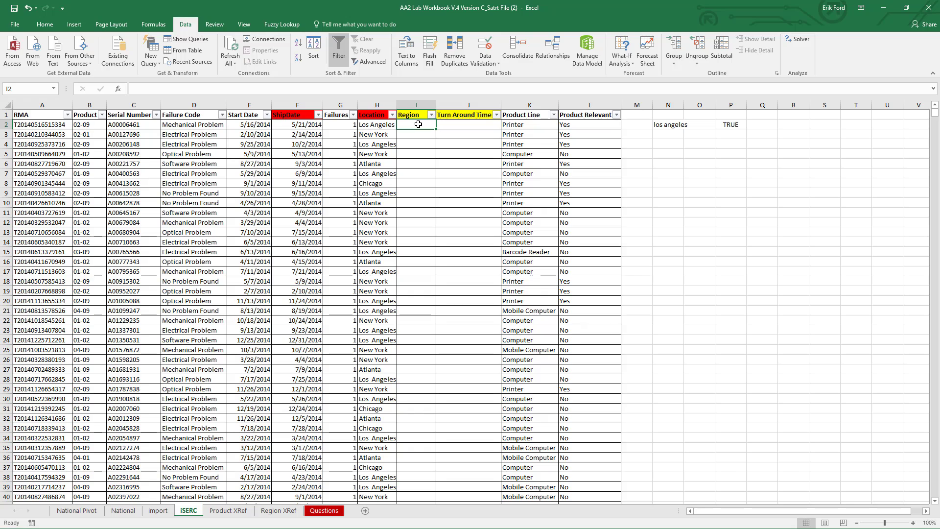
type("=vl")
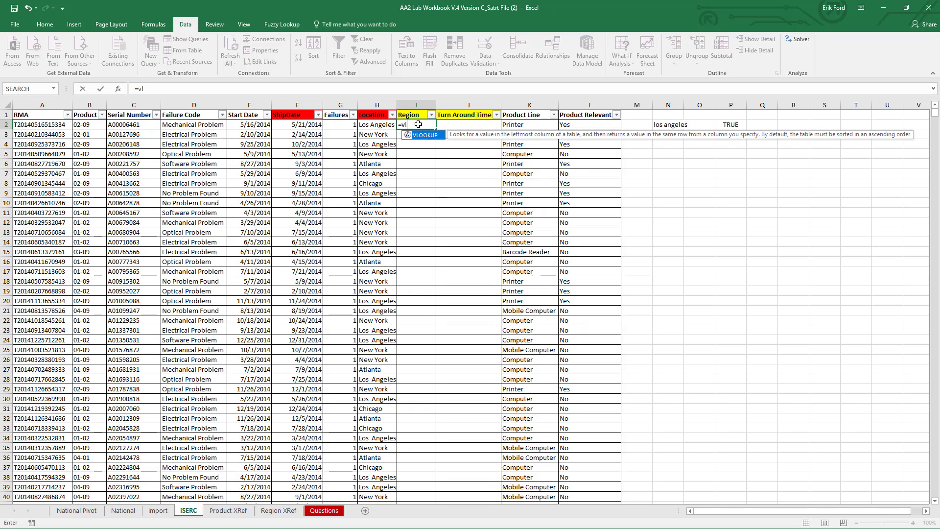
key("Tab")
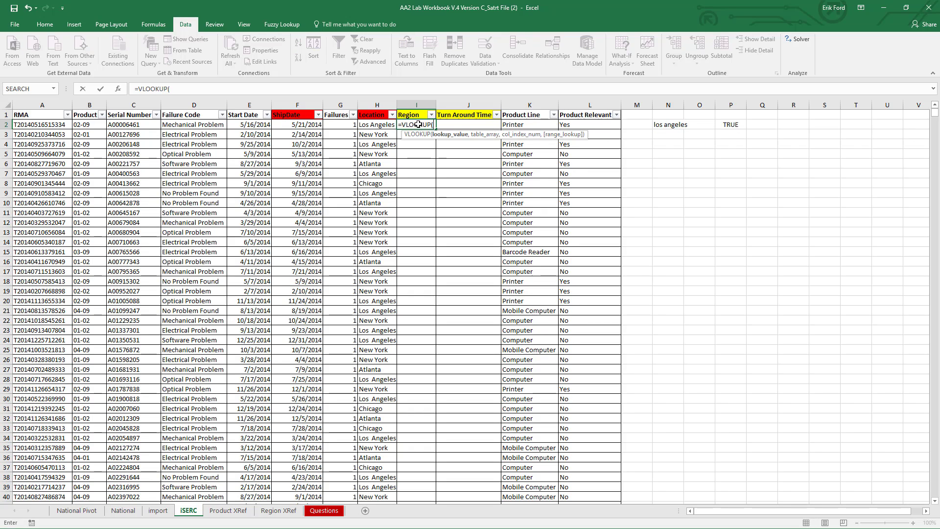
left_click(367, 126)
type(",")
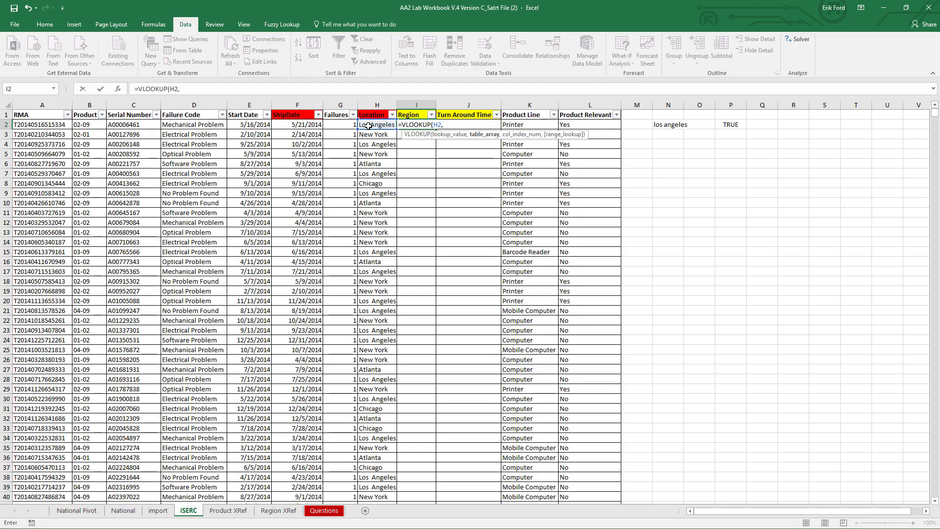
type("regio")
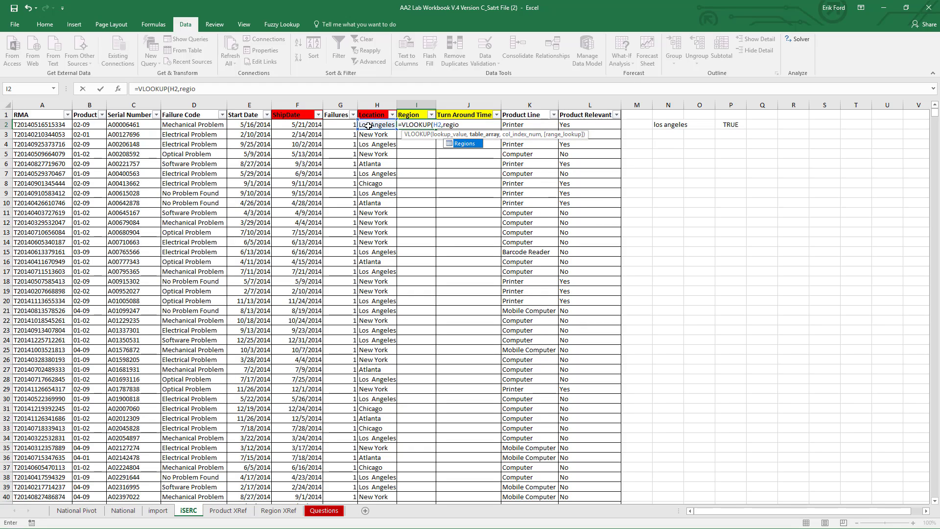
key("Tab")
type(",2,")
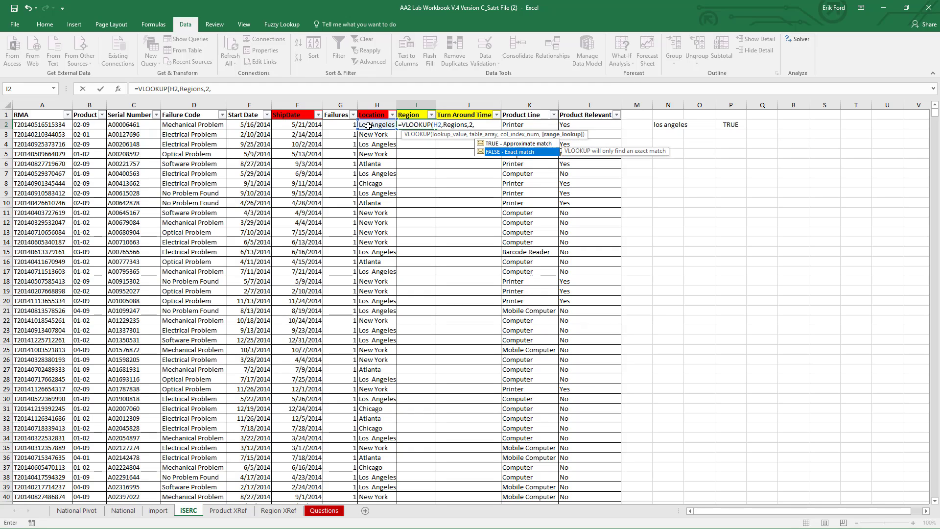
key("Tab")
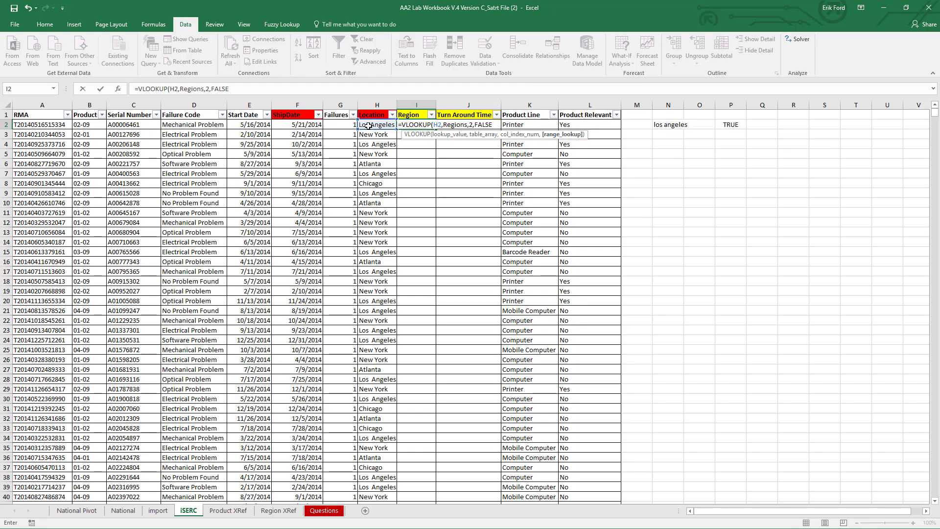
type(")")
key("ctrl+Return")
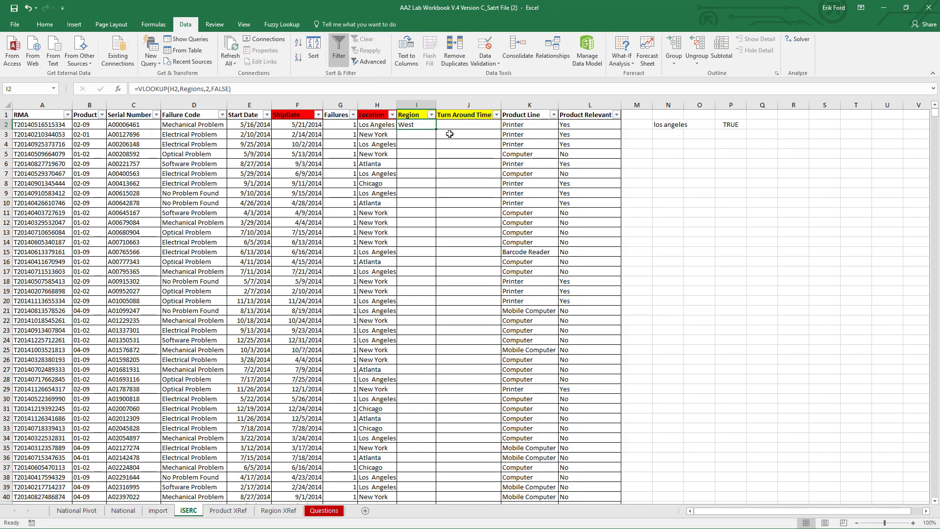
Try to fill the region lookup formula from cell I2 down the whole Region column and check the Location entries against it
double_click(435, 129)
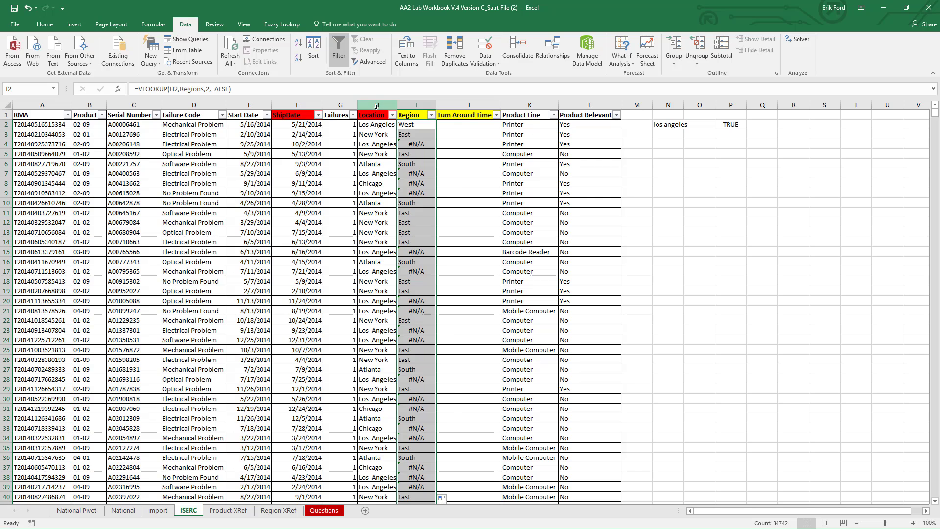
left_click(377, 105)
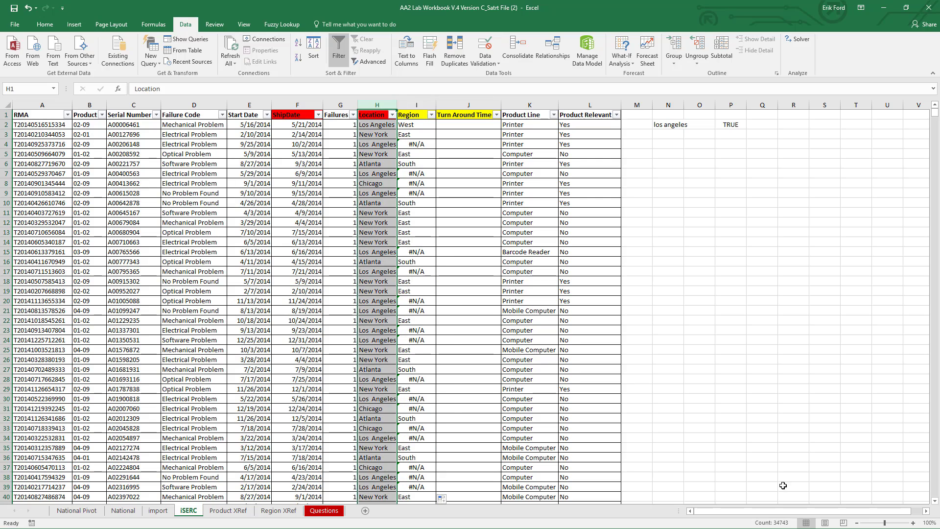
left_click(361, 126)
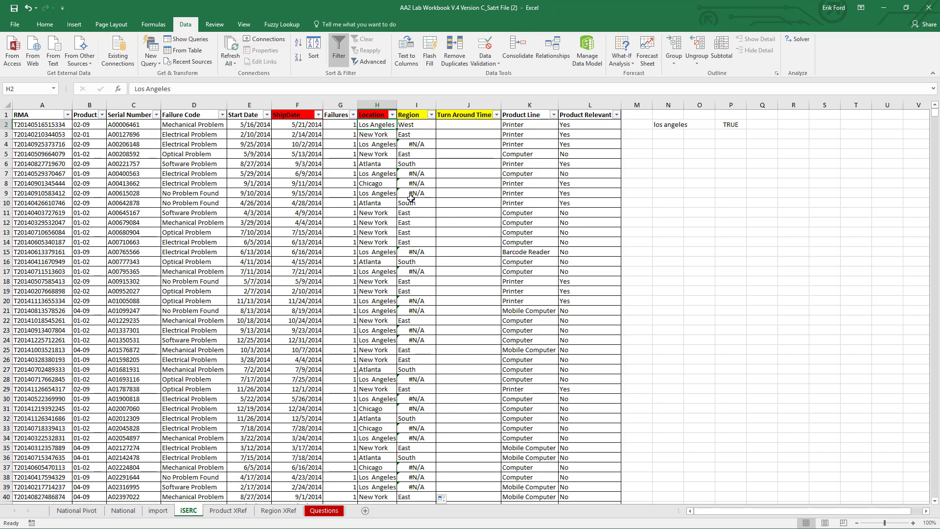
Undo the region lookup fill and the lookup formula in cell I2, leaving the Region column's data cells empty
left_click(415, 128)
key("ctrl+z")
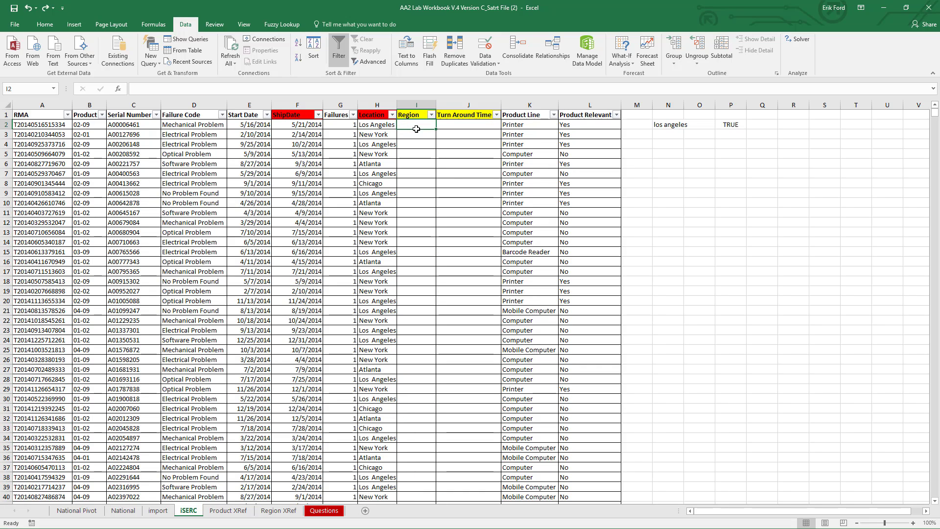
key("ctrl+y")
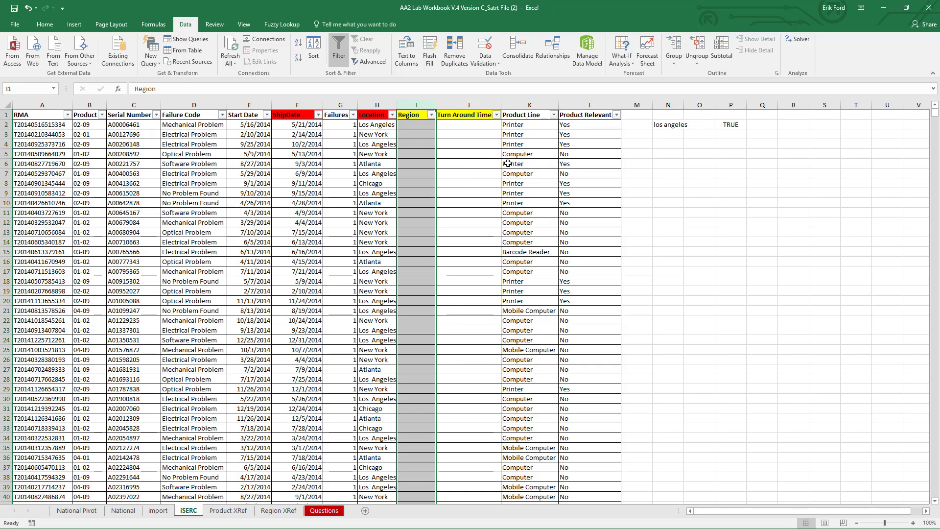
Insert a blank helper column between the Location and Region columns of the iSERC sheet
right_click(417, 104)
left_click(438, 173)
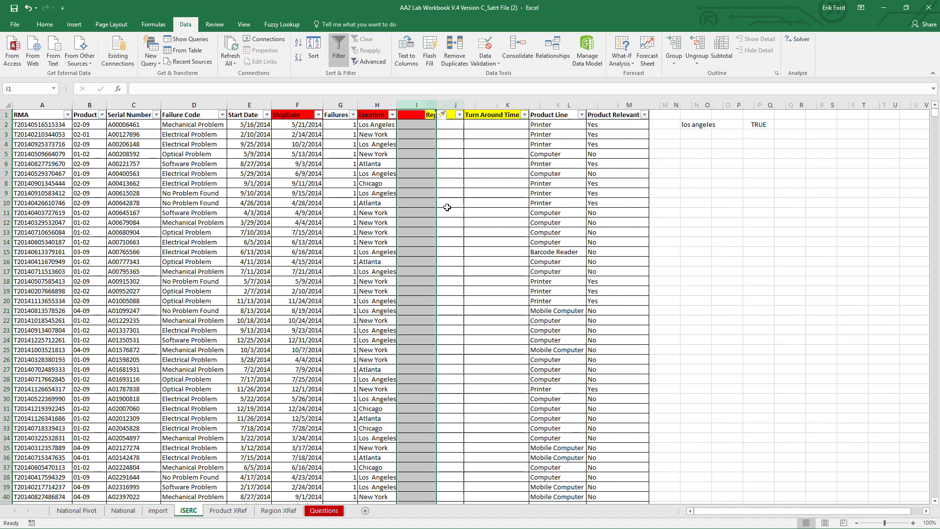
Head the empty column I Location and fill it down from I2 with =TRIM(H2)
left_click(404, 117)
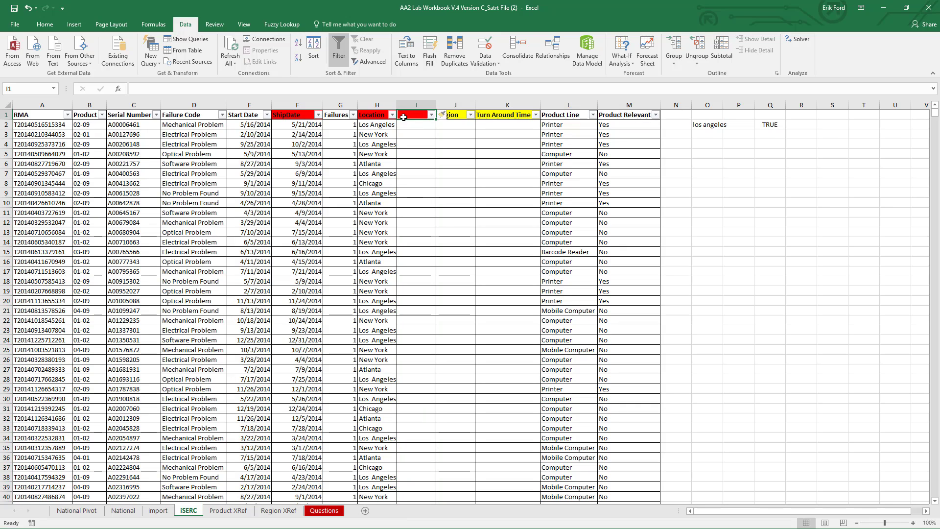
type("Location")
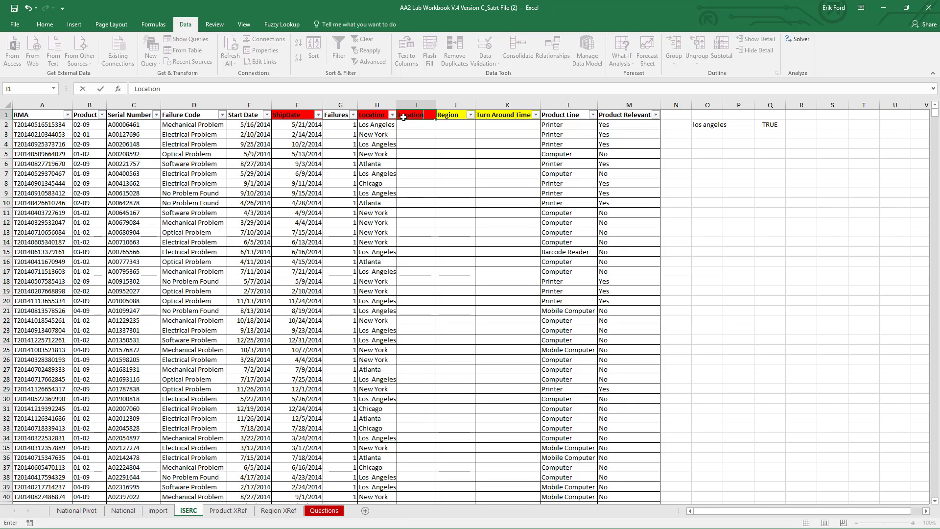
left_click(425, 123)
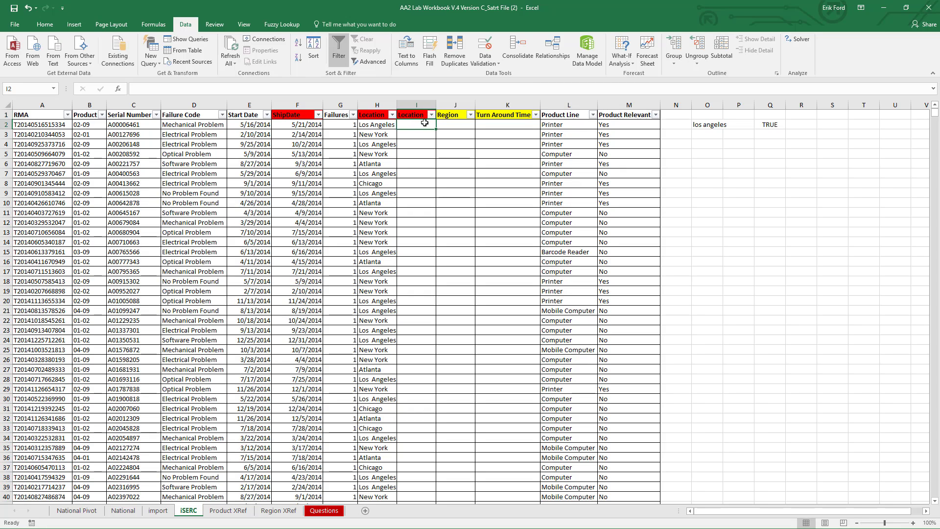
type("=TRIM(")
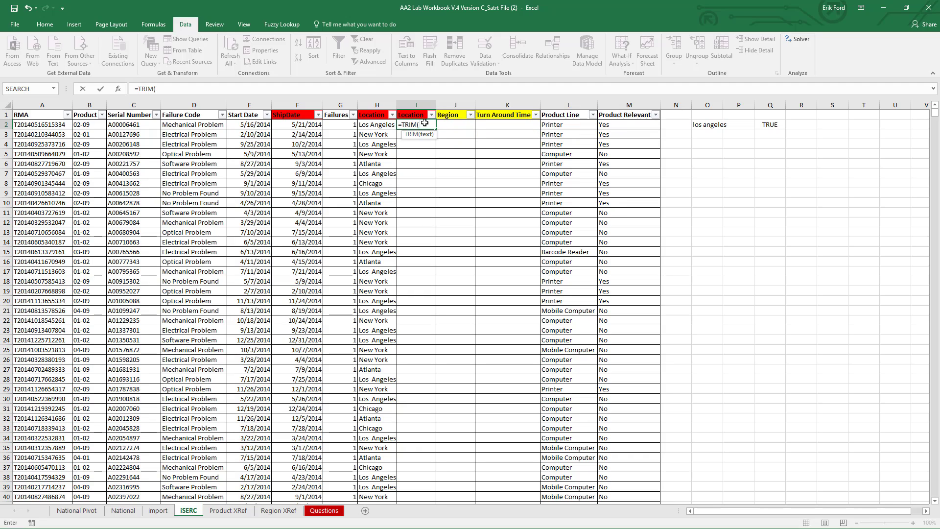
left_click(387, 124)
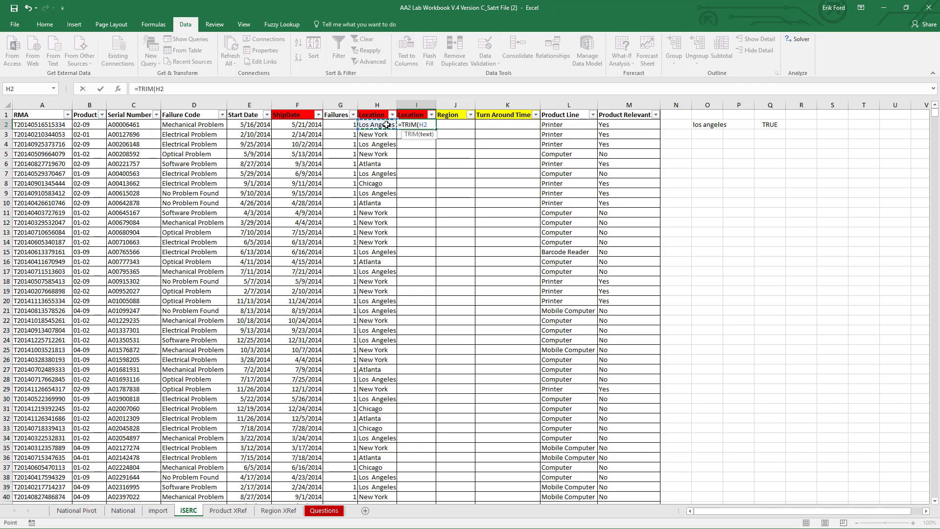
type(")")
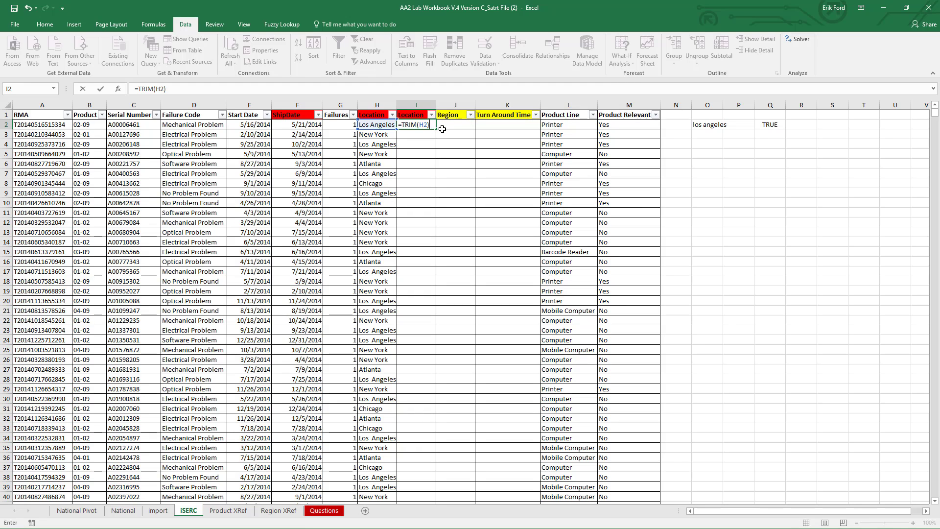
key("ctrl+Return")
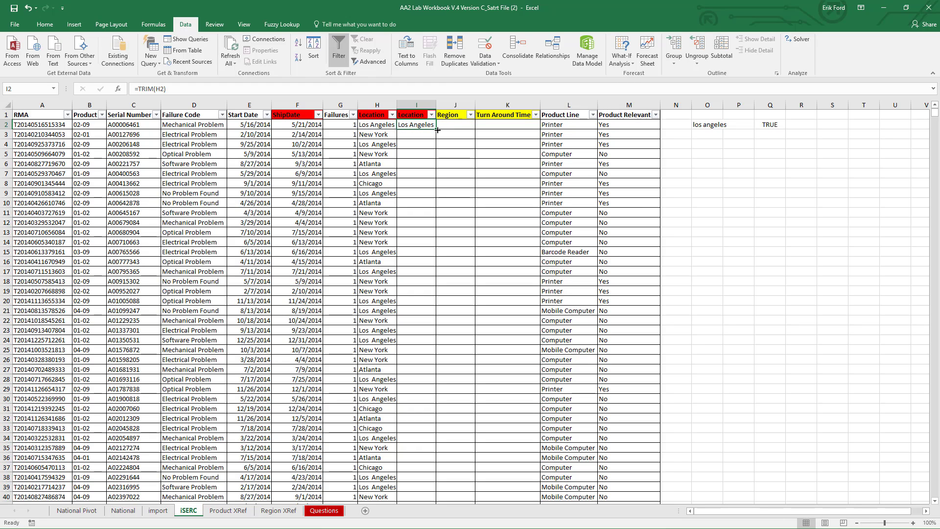
double_click(436, 129)
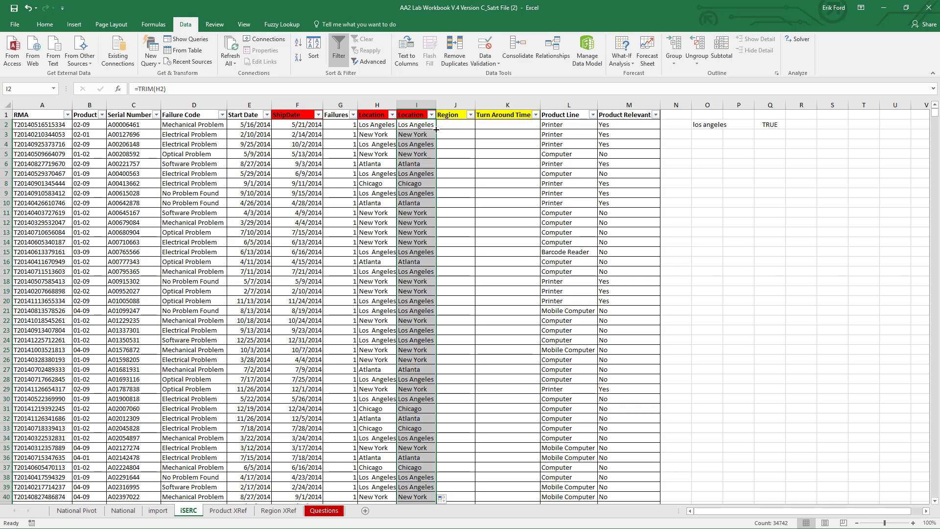
Copy the entire trimmed Location column I
left_click(425, 105)
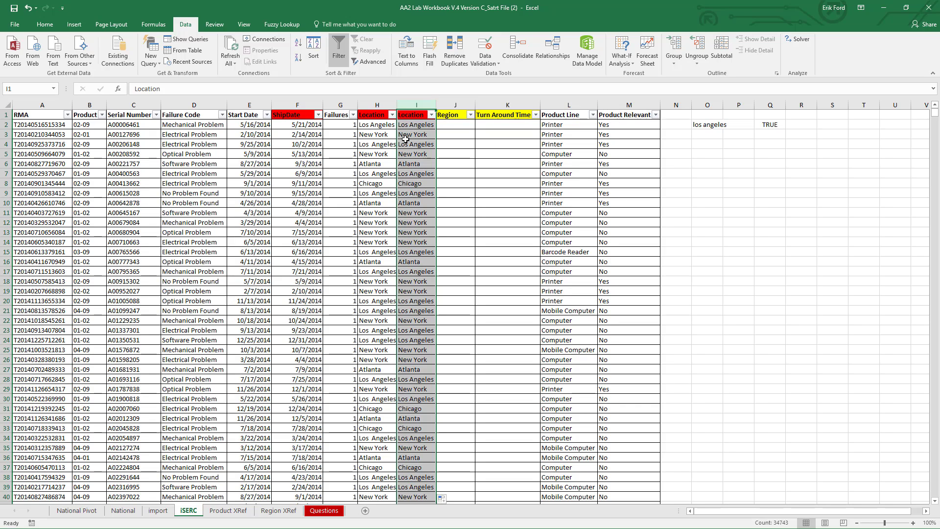
key("ctrl+c")
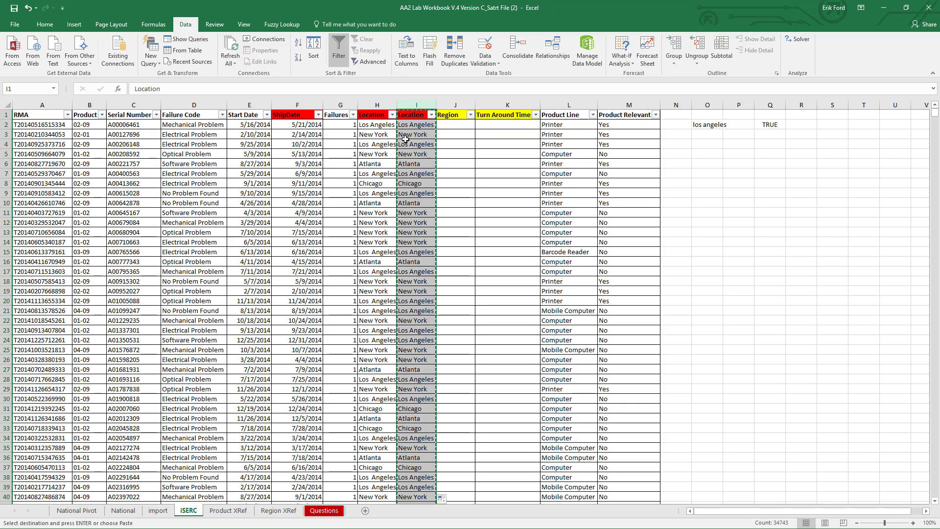
left_click(381, 118)
key("ctrl+v")
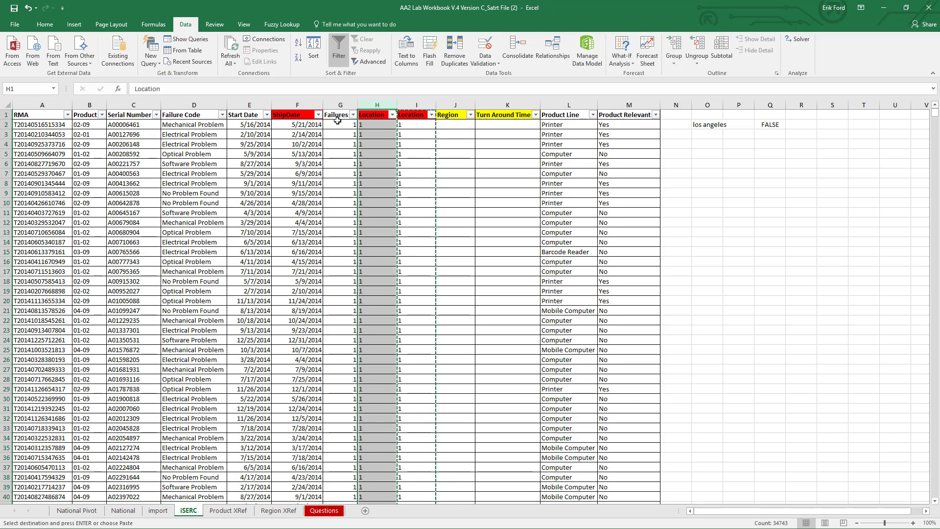
key("ctrl+z")
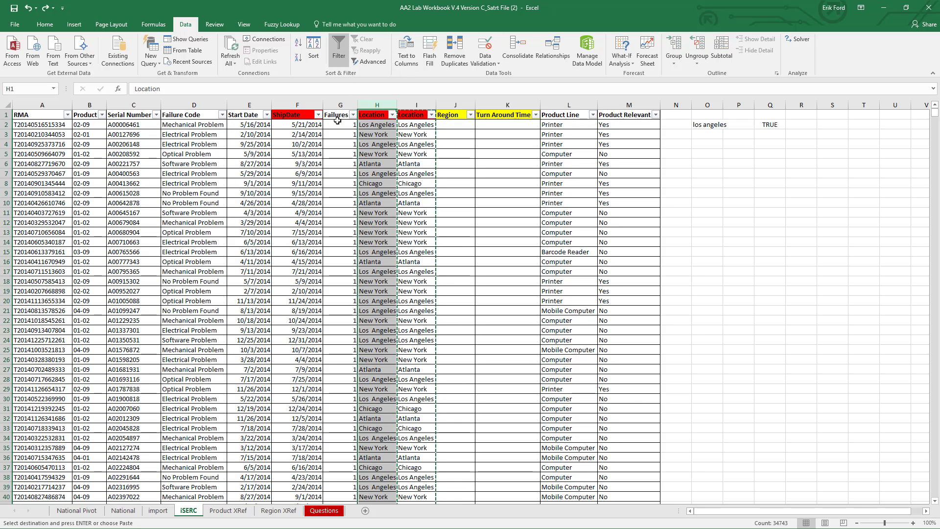
Paste the trimmed Location column I over the original Location column H as values only
left_click(418, 105)
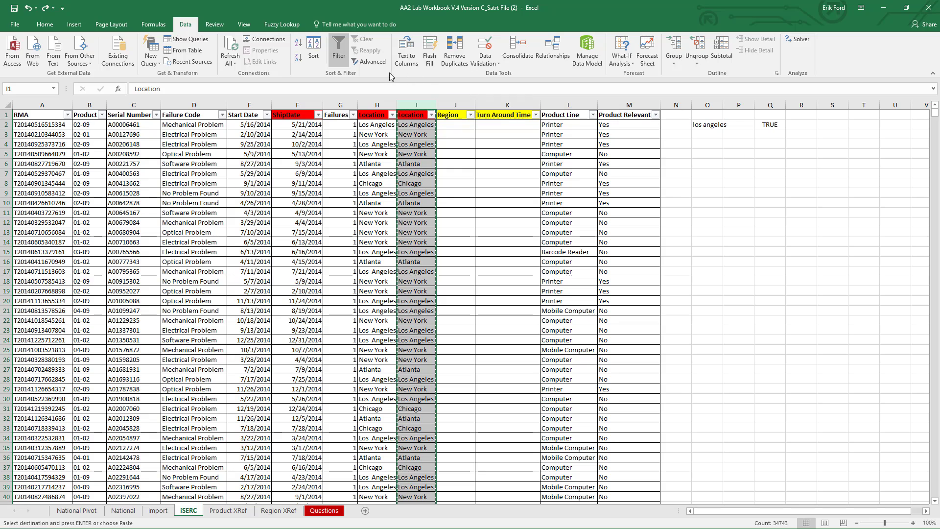
right_click(370, 118)
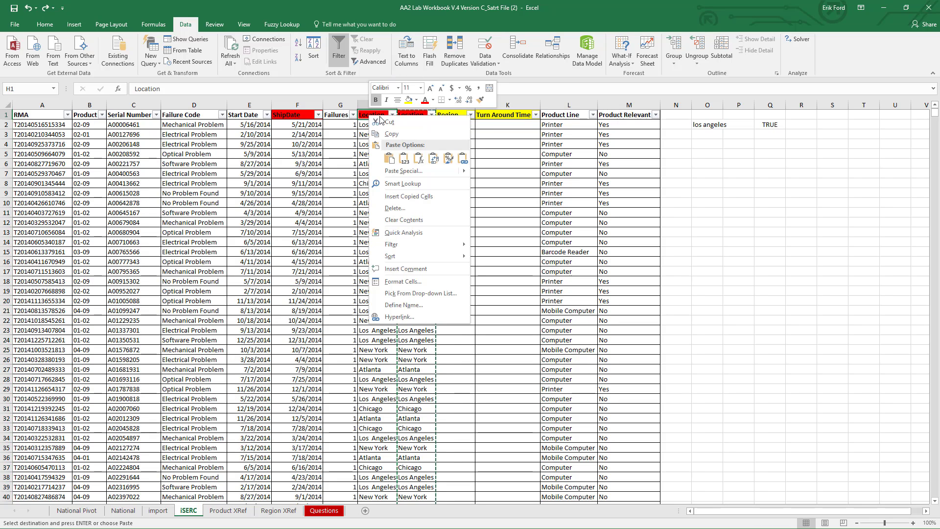
left_click(405, 159)
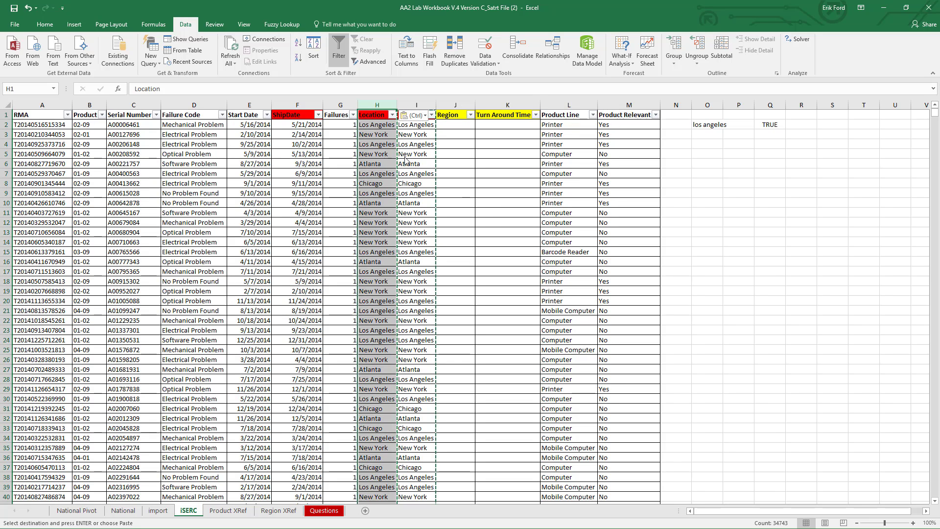
Delete the helper Location column I
left_click(414, 104)
right_click(414, 104)
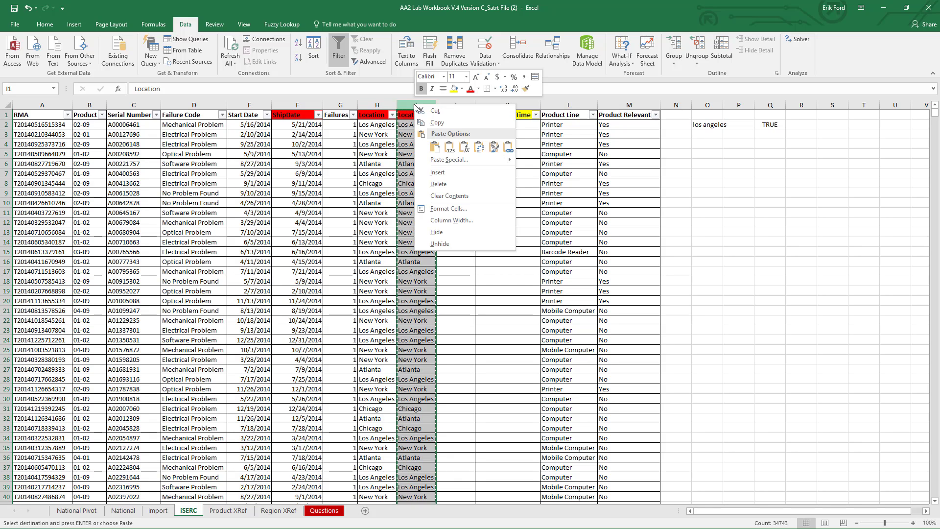
left_click(444, 183)
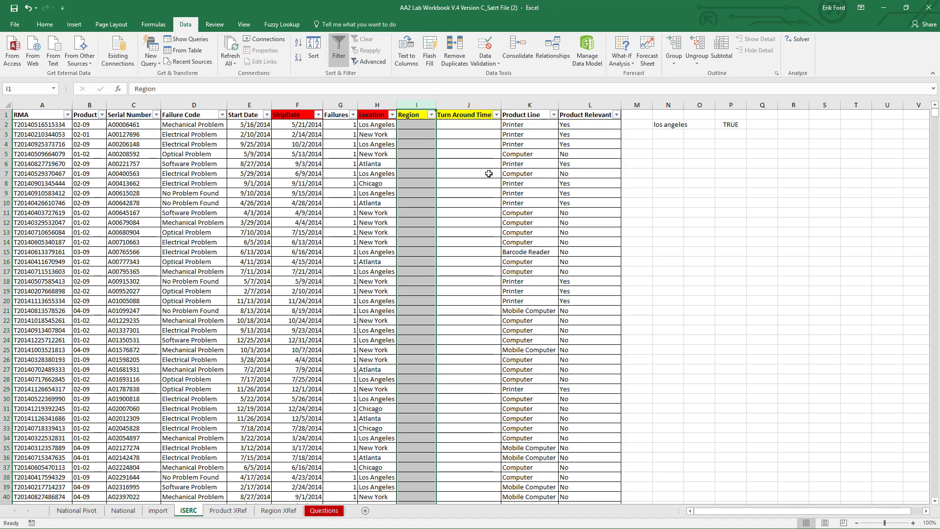
Fill the Region column from I2 down with =VLOOKUP(H2,Regions,2,FALSE)
left_click(424, 123)
type("=VLOOKUP(")
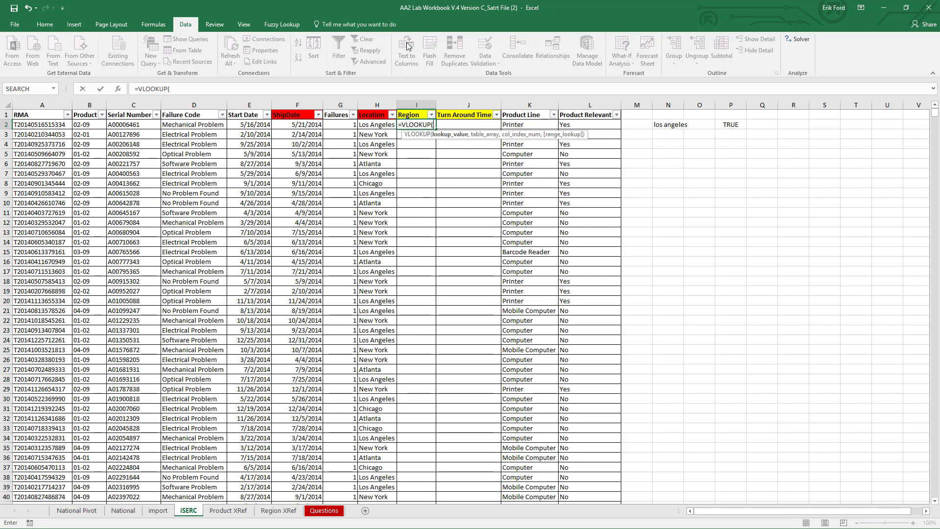
left_click(377, 124)
type(",regi")
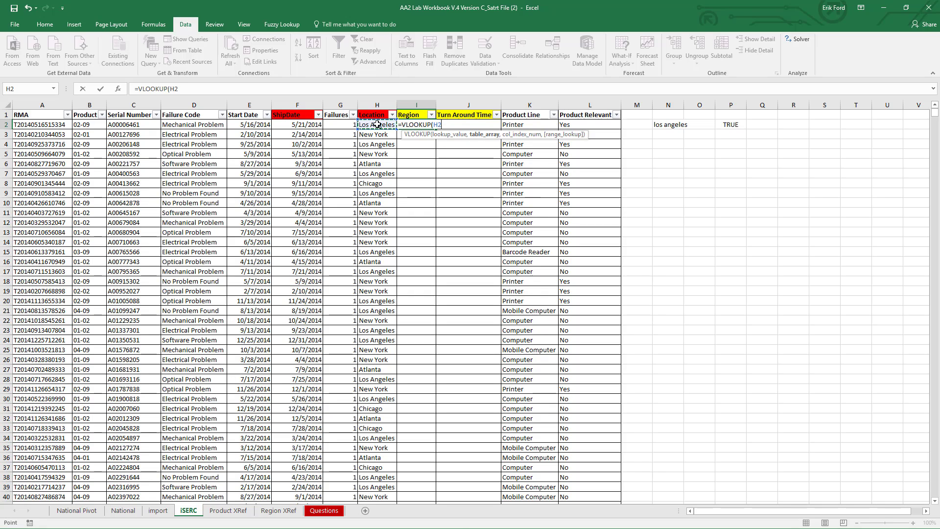
type("o")
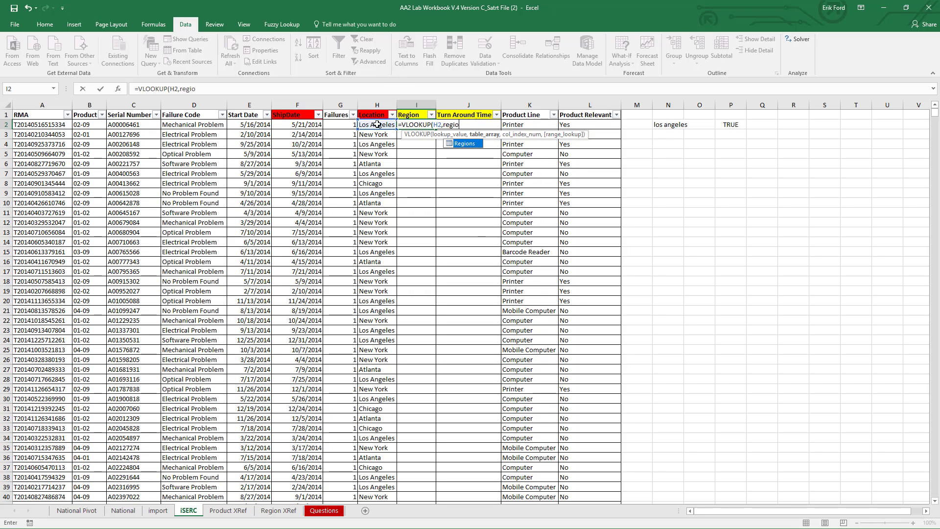
key("Tab")
type(",")
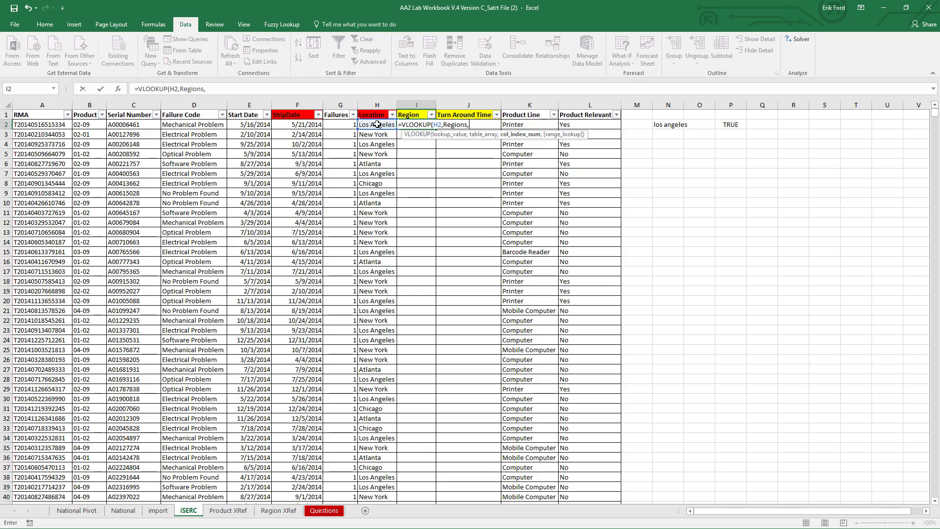
type("2,")
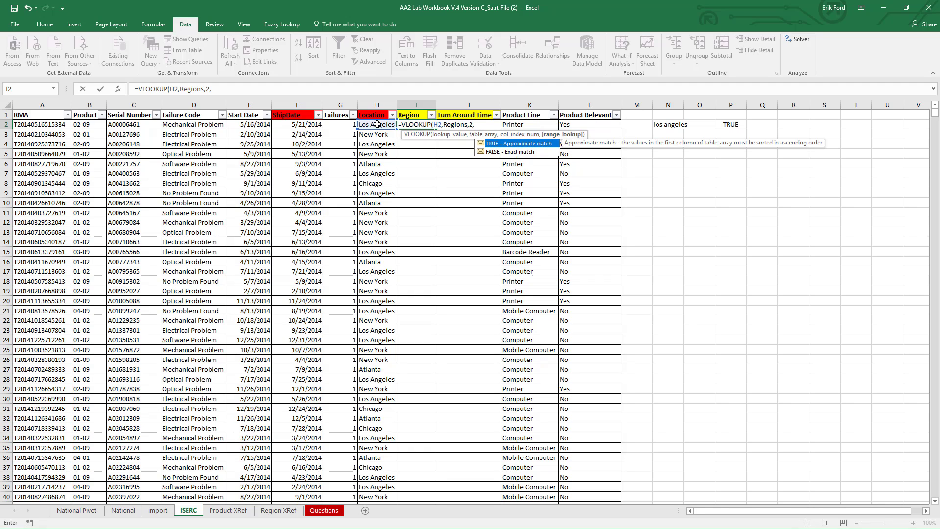
key("Down")
key("Tab")
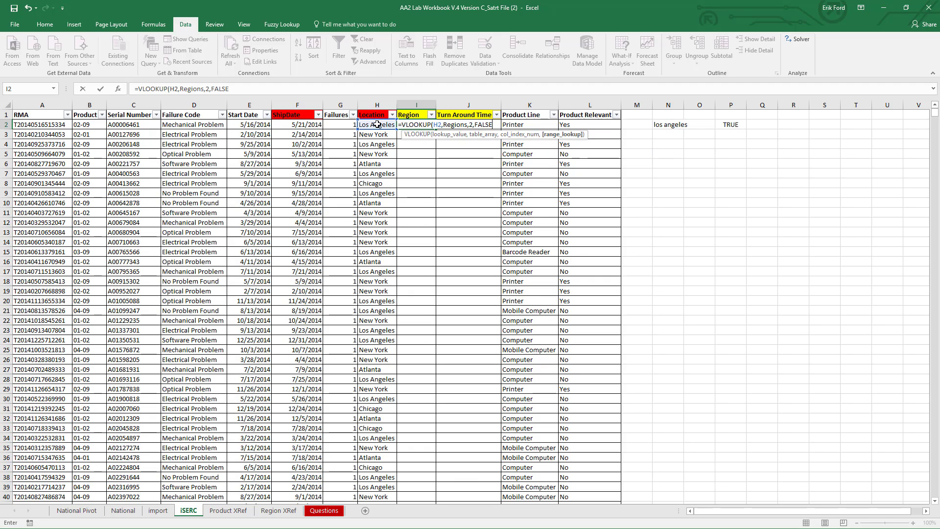
type(")")
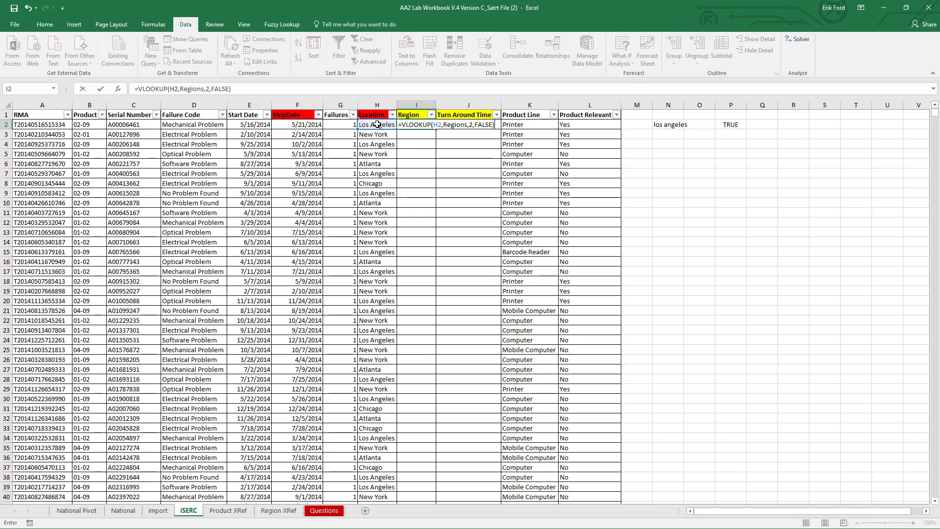
key("ctrl+Return")
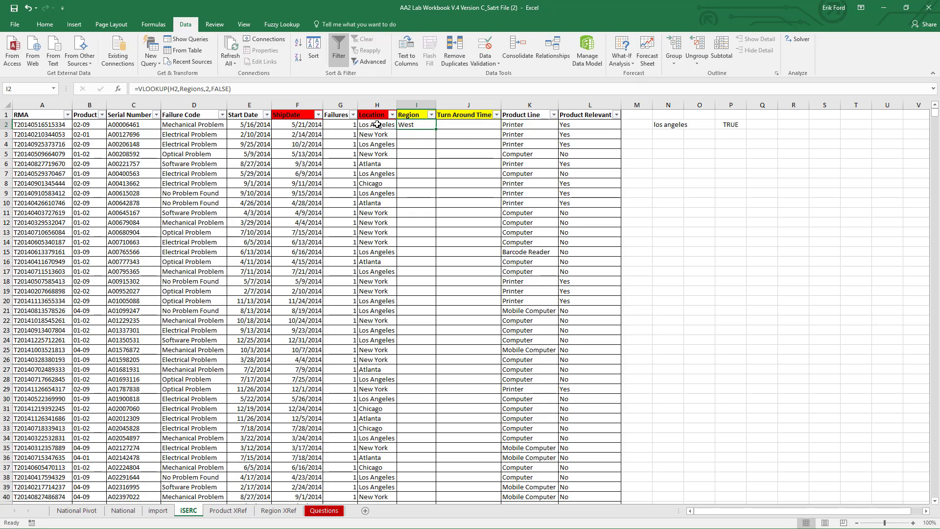
double_click(436, 129)
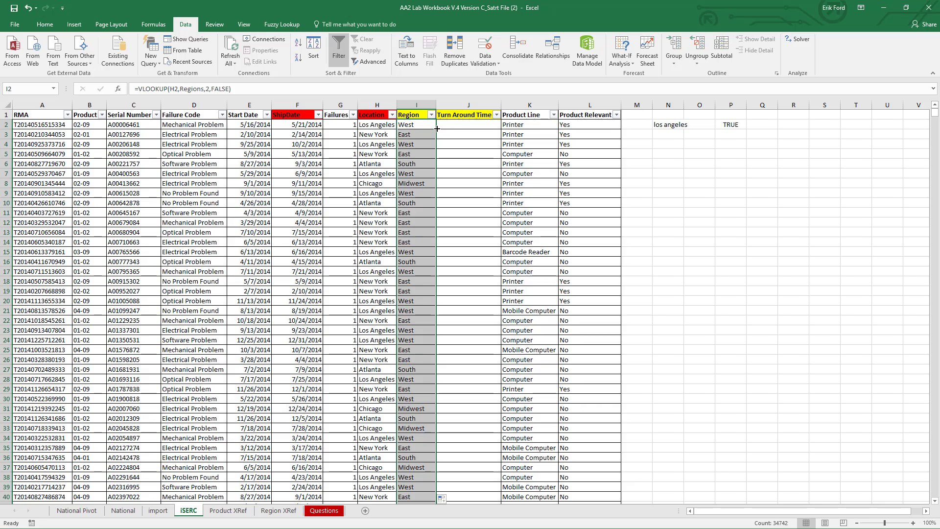
Fill the Turn Around Time column from J2 down with =NETWORKDAYS(E2,F2)
left_click(470, 124)
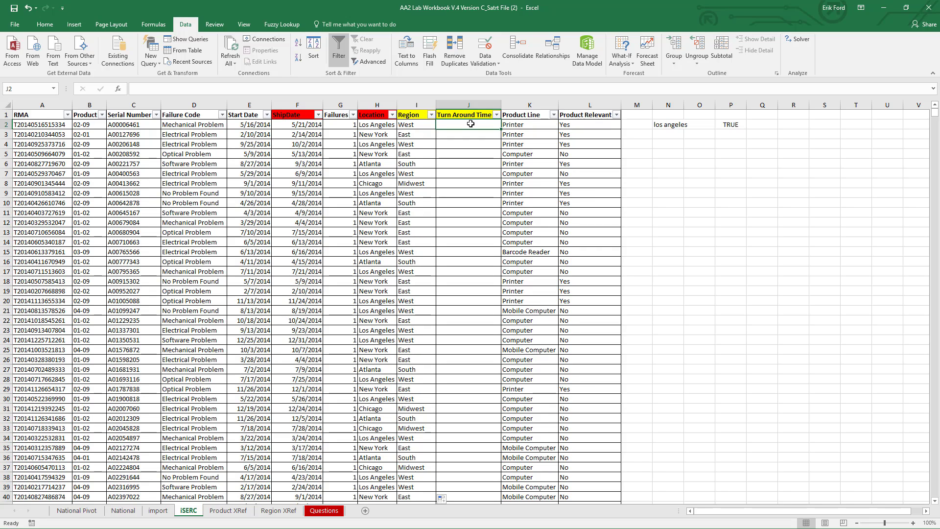
type("=net")
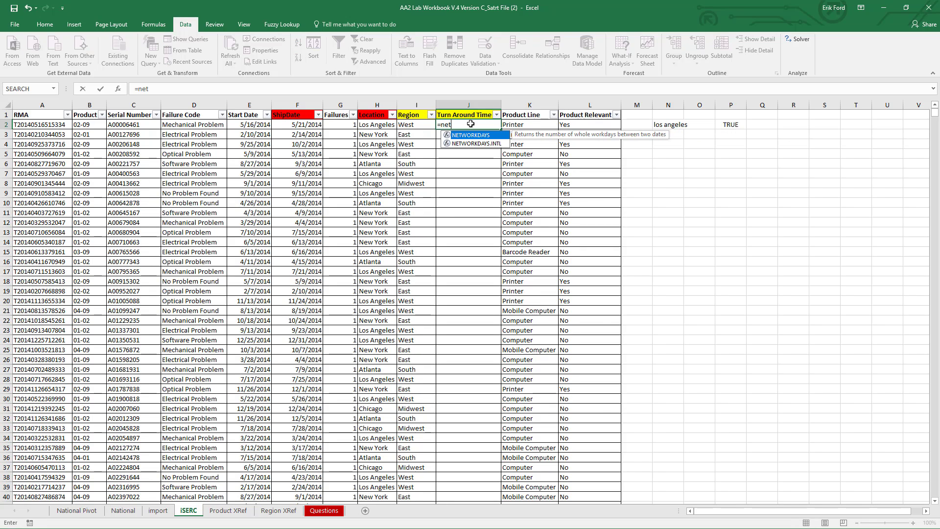
type("wo")
key("Tab")
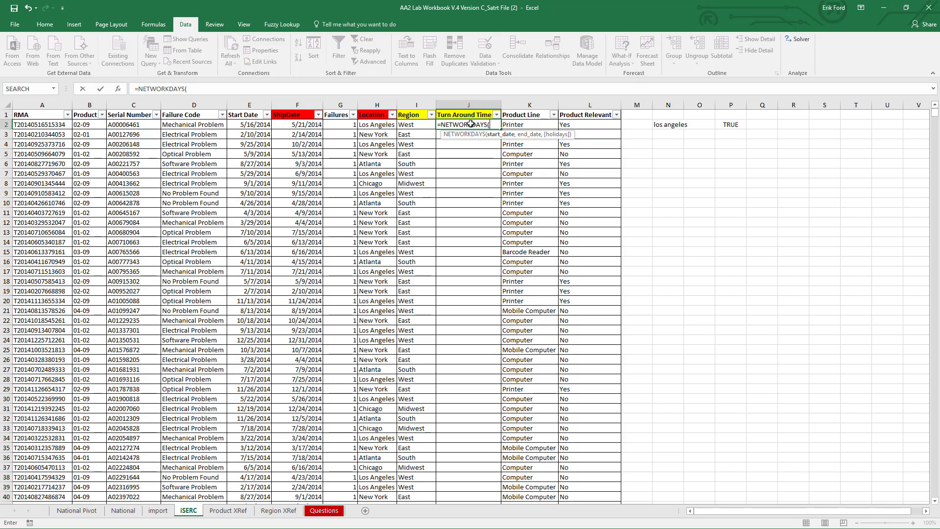
left_click(249, 125)
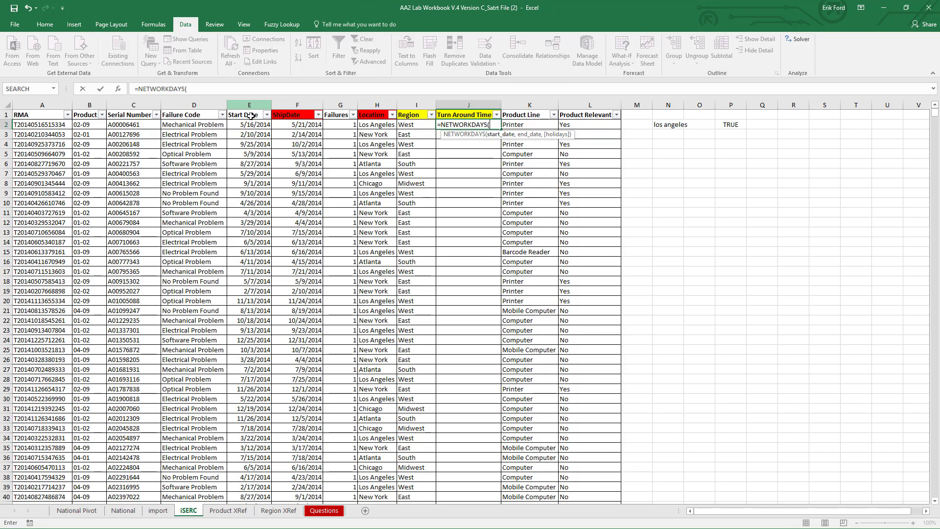
type(",")
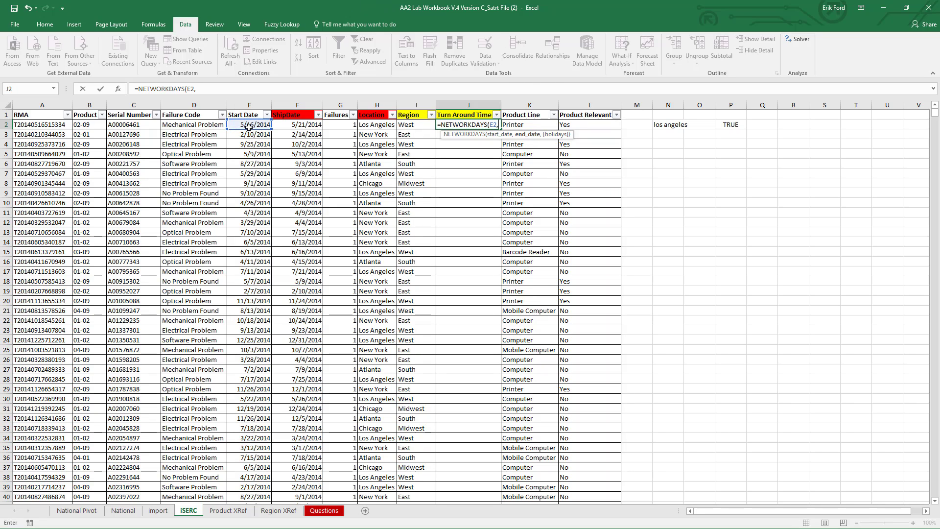
left_click(305, 124)
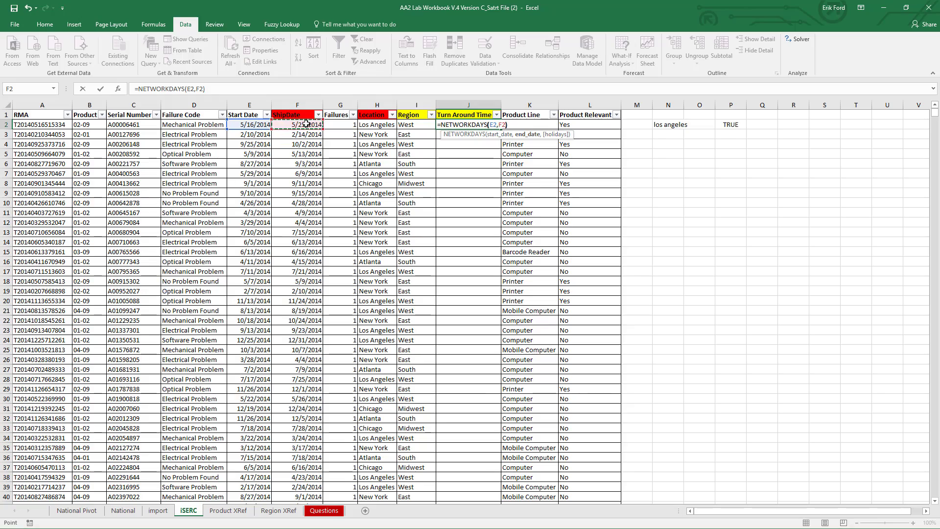
type(")")
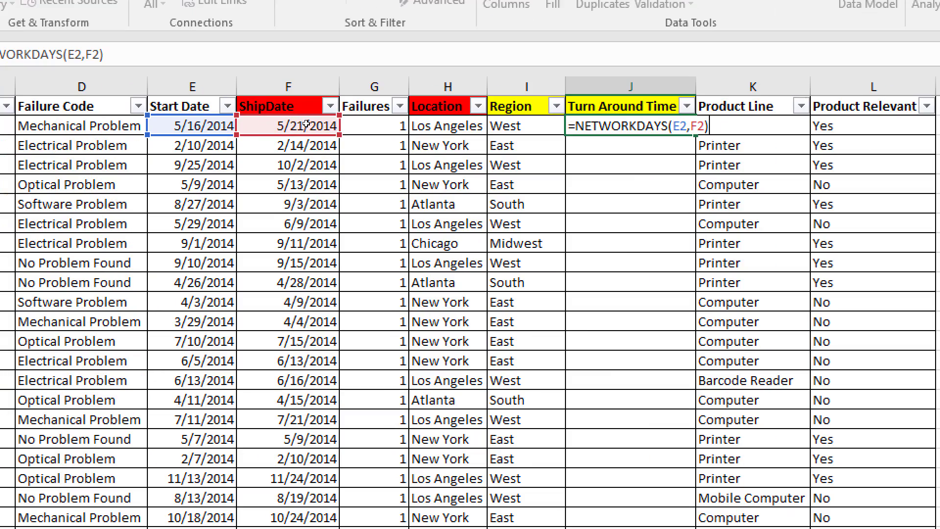
key("ctrl+Return")
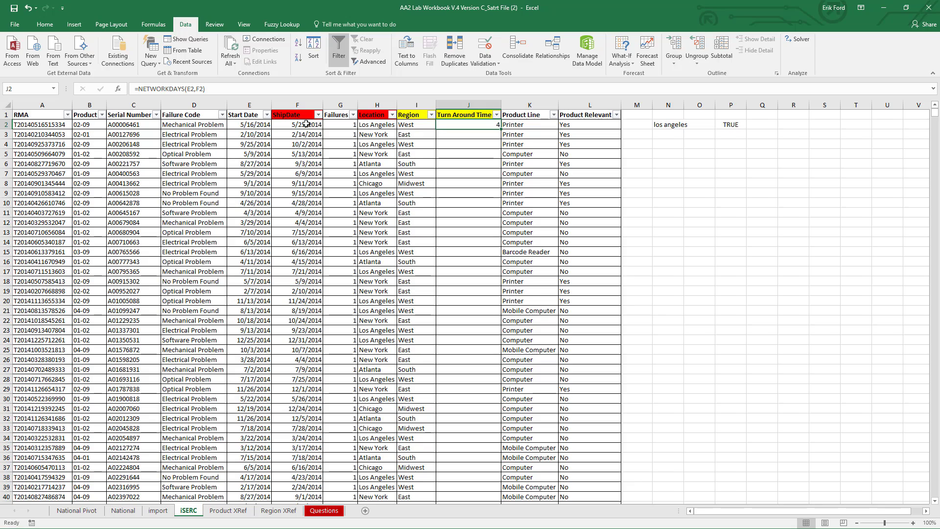
double_click(500, 128)
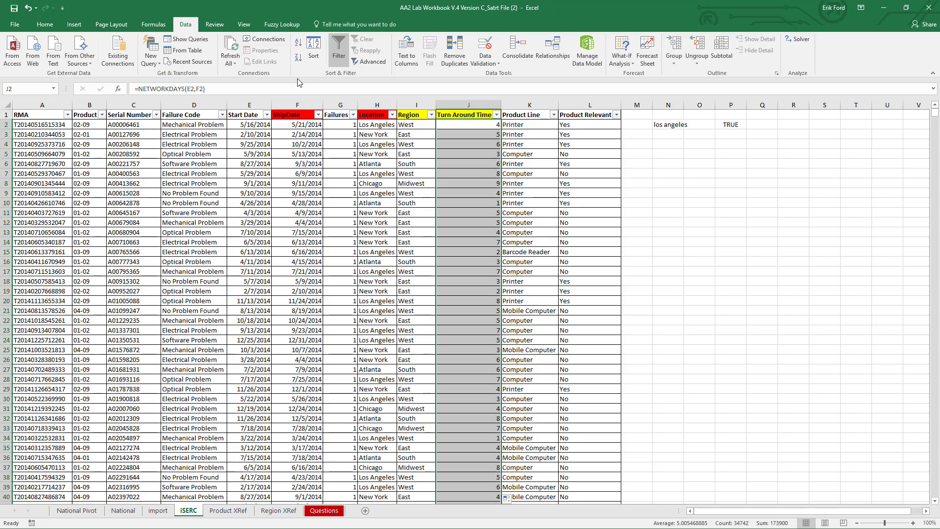
Clear the scratch cells M1:Q6 beside the data table on the iSERC sheet
left_click_drag(638, 115, 776, 160)
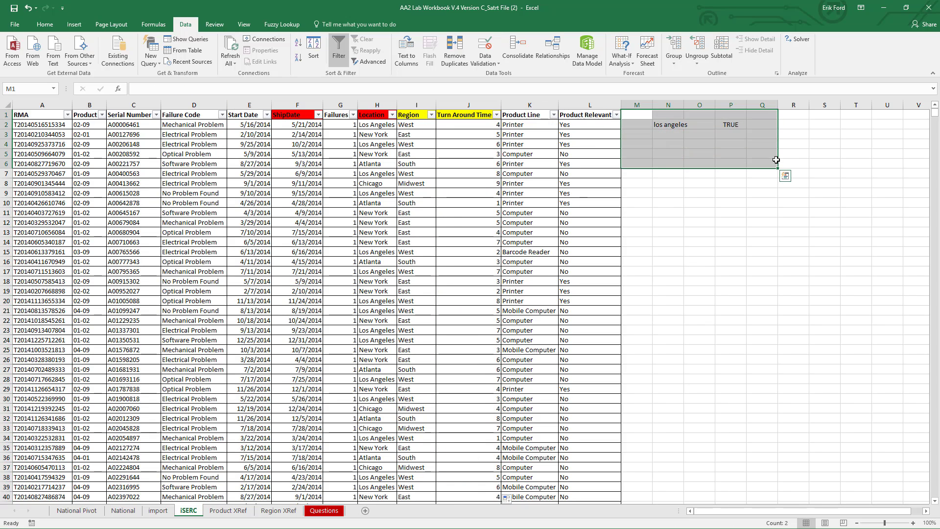
key("Delete")
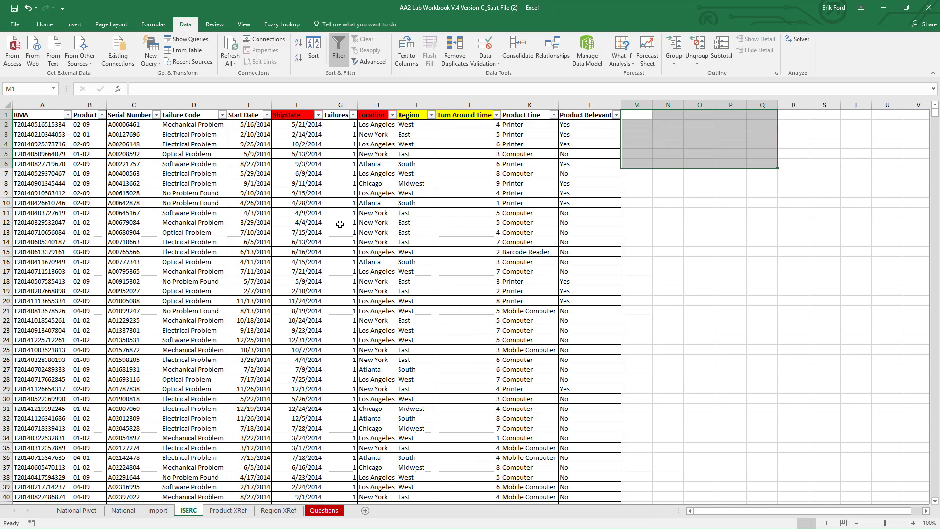
Create a PivotTable from the iSERC data range A1:L34743 on a new worksheet
left_click(295, 223)
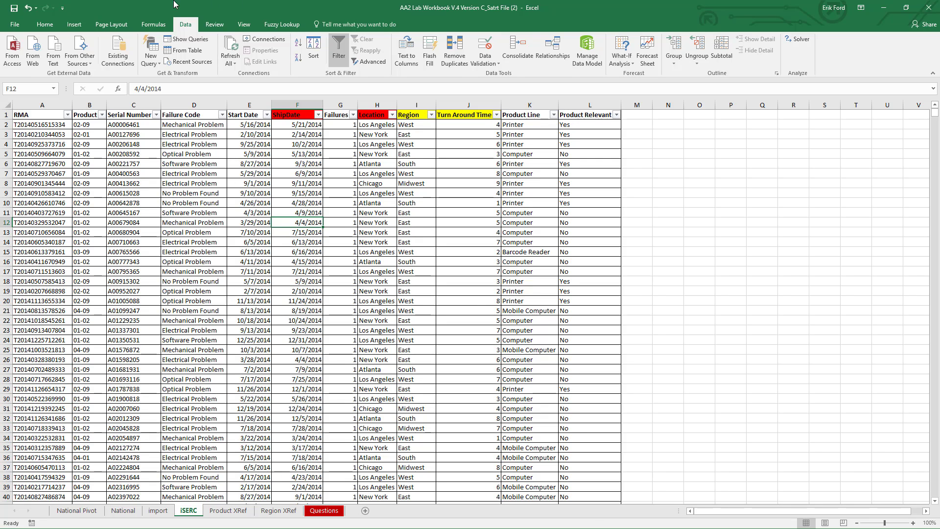
left_click(74, 25)
left_click(16, 46)
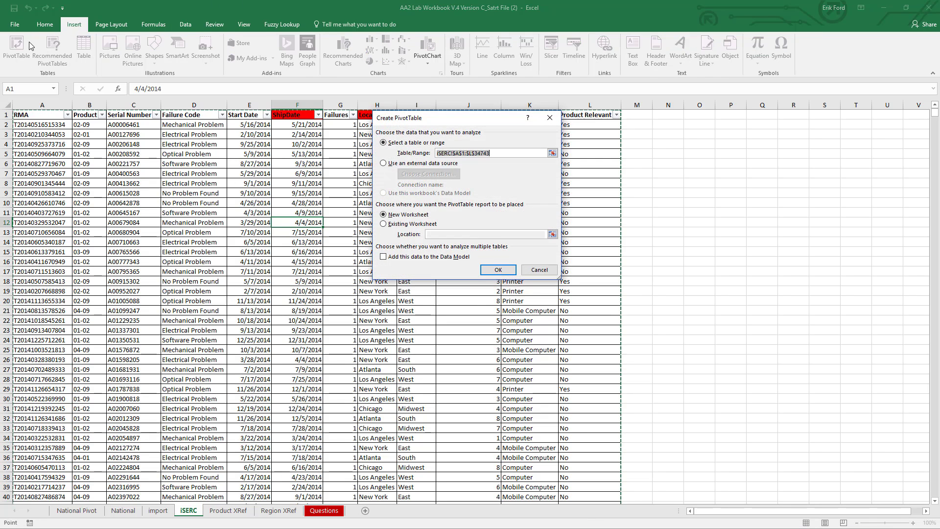
left_click(497, 272)
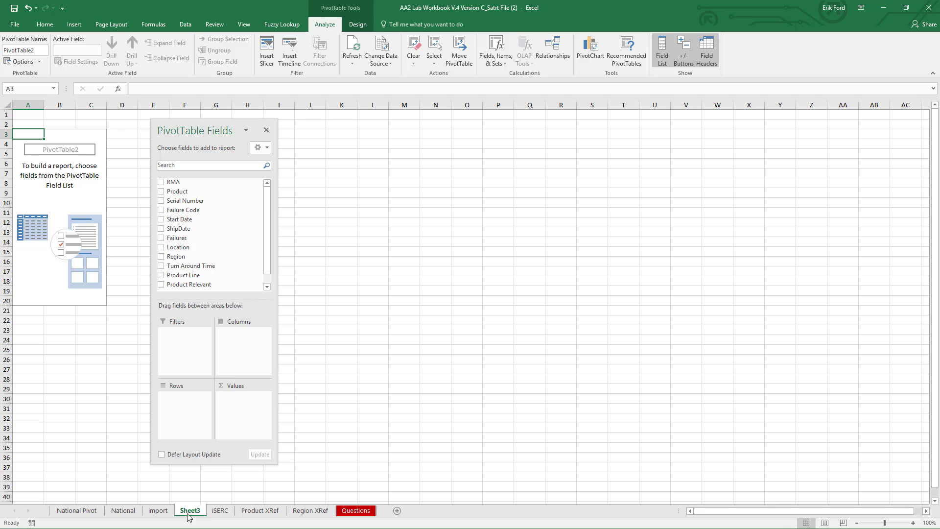
Rename the new PivotTable sheet as iserc pivot
double_click(191, 510)
type("ise")
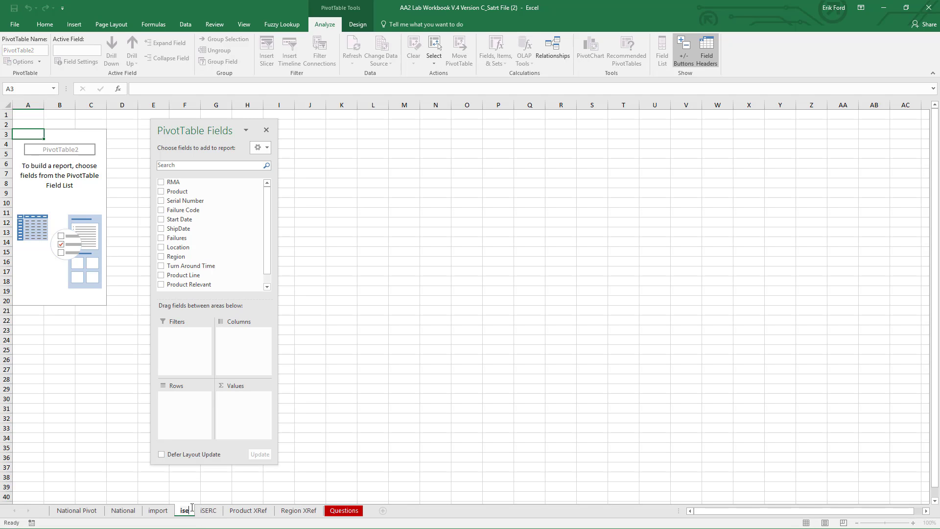
type("rc pivot")
key("Return")
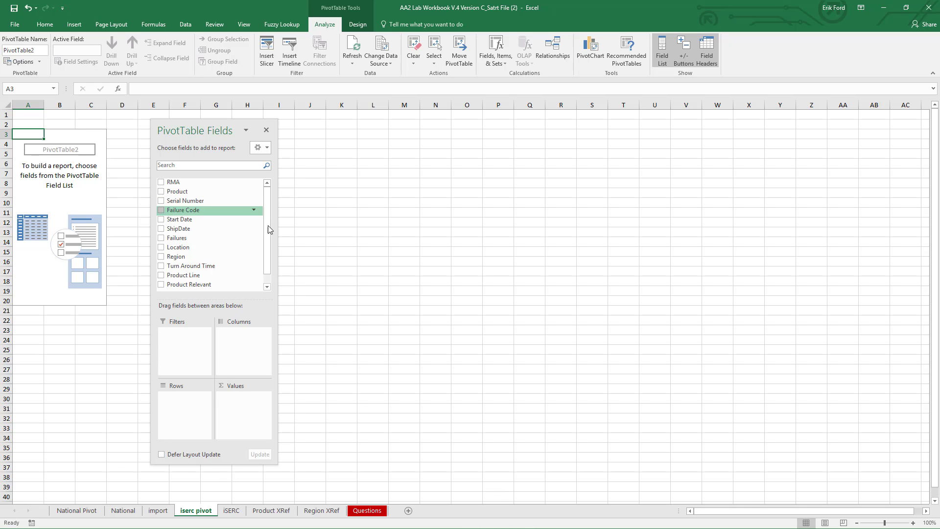
Sort the PivotTable field list alphabetically from A to Z
left_click_drag(269, 197, 271, 248)
scroll(259, 230, "up", 1)
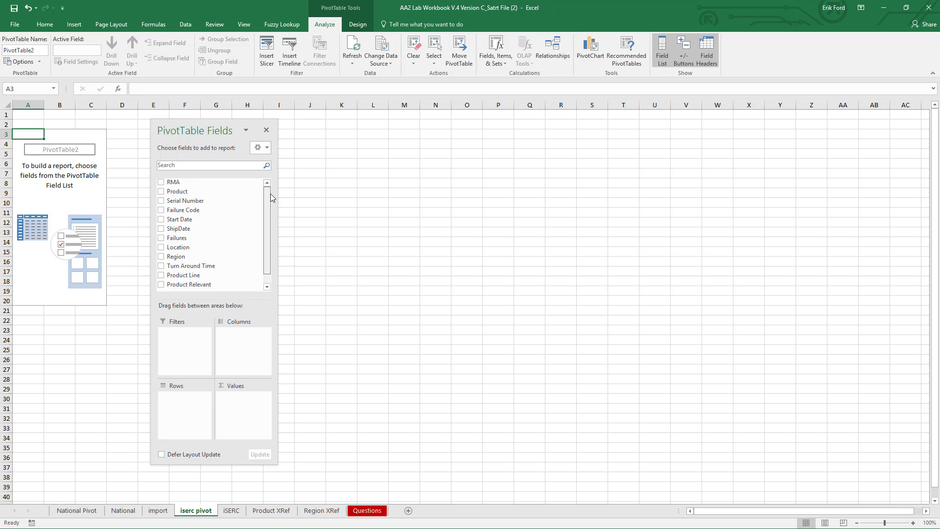
left_click(260, 148)
left_click(289, 294)
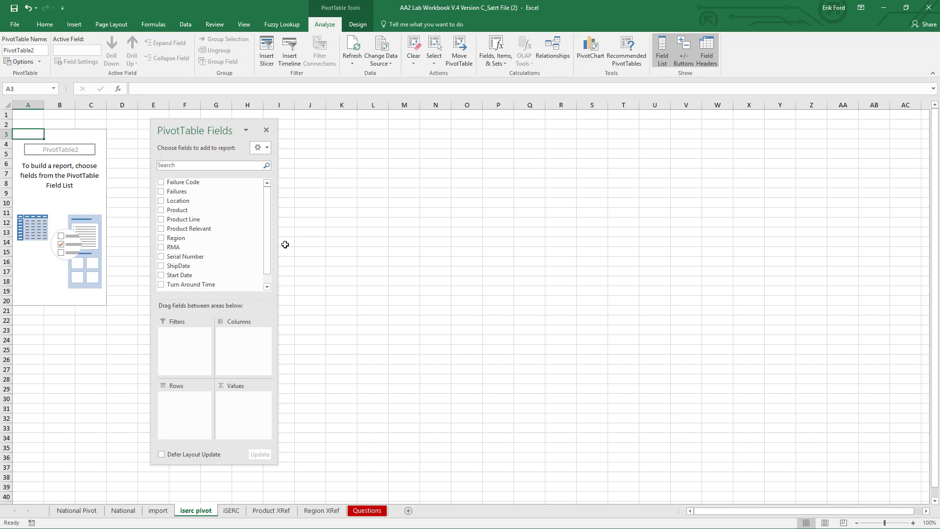
Summarize the sum of Failures with Region as the row field, and select the West row
left_click_drag(263, 193, 253, 413)
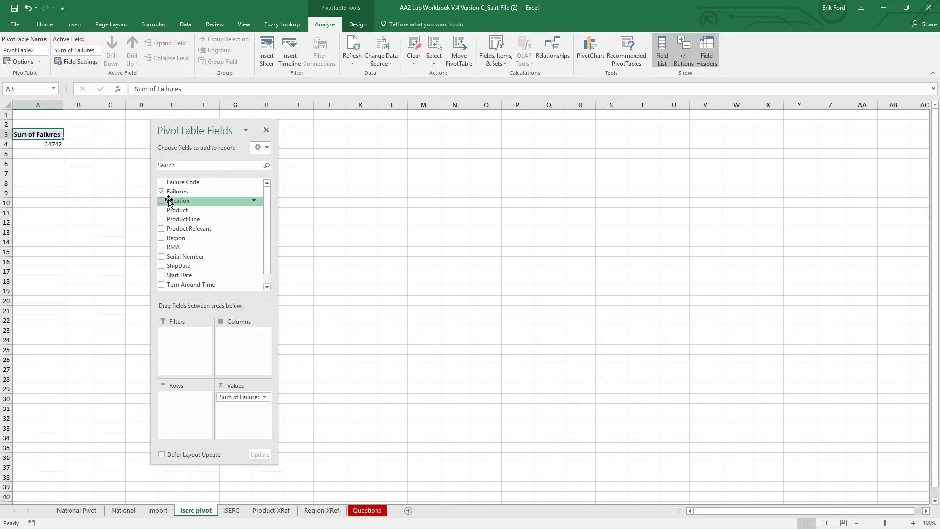
left_click_drag(179, 239, 191, 407)
left_click(6, 173)
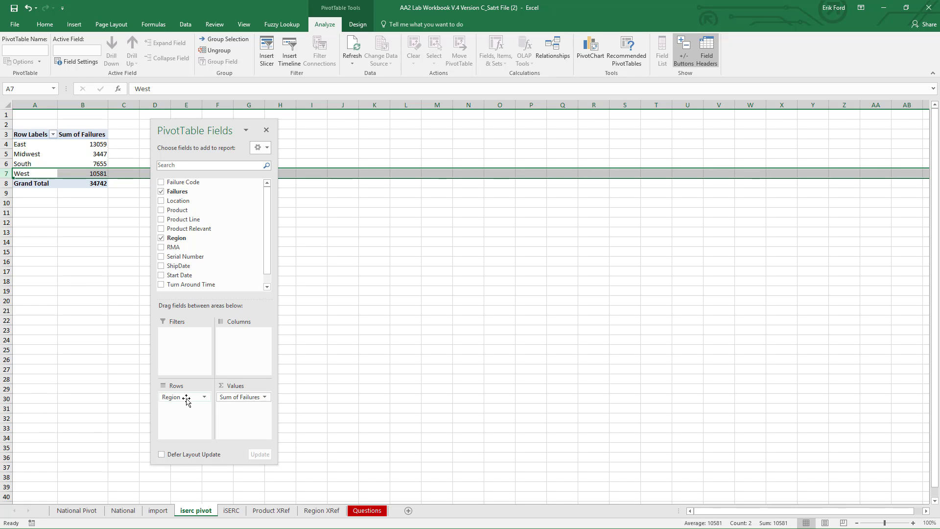
Replace Region with Product Line as the PivotTable row field, and select the Printer row
left_click_drag(184, 397, 49, 414)
left_click_drag(191, 219, 186, 414)
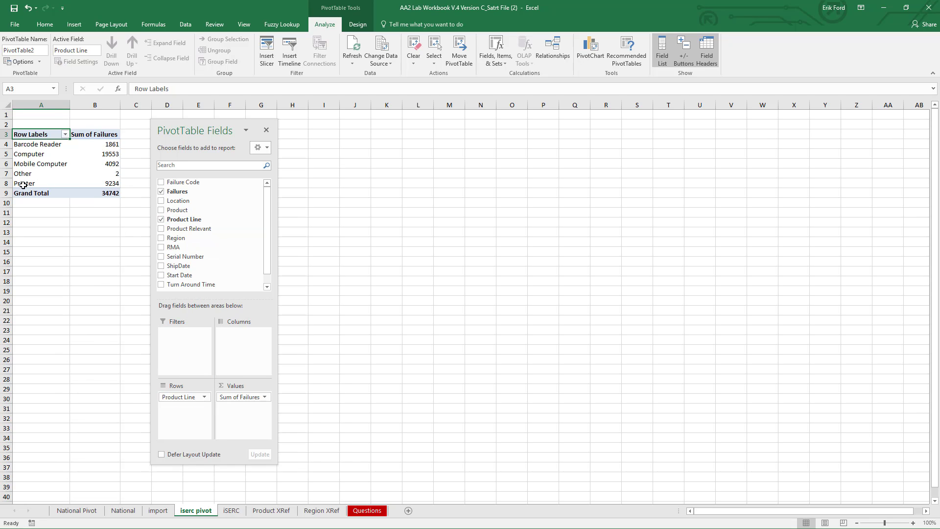
left_click(7, 183)
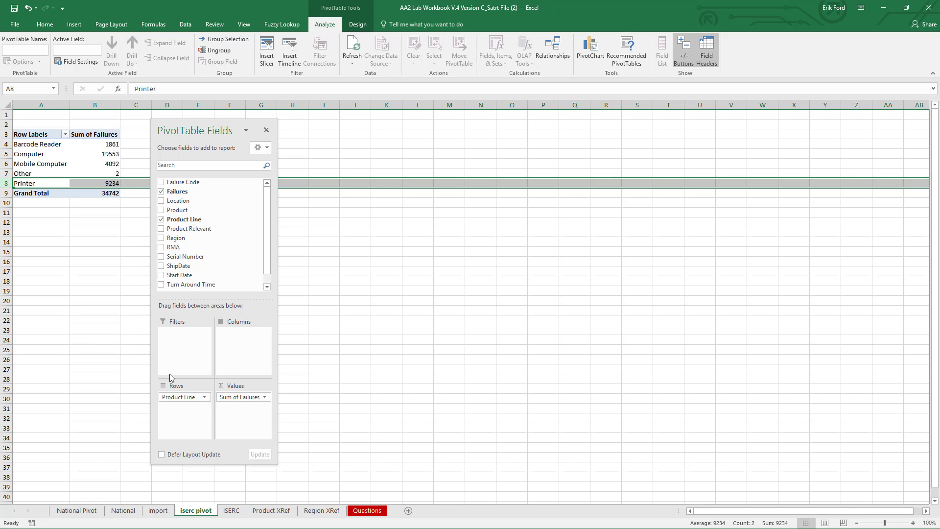
Replace Product Line with Start Date rows grouped by Months and Years, and select the Mar row
left_click_drag(176, 398, 97, 425)
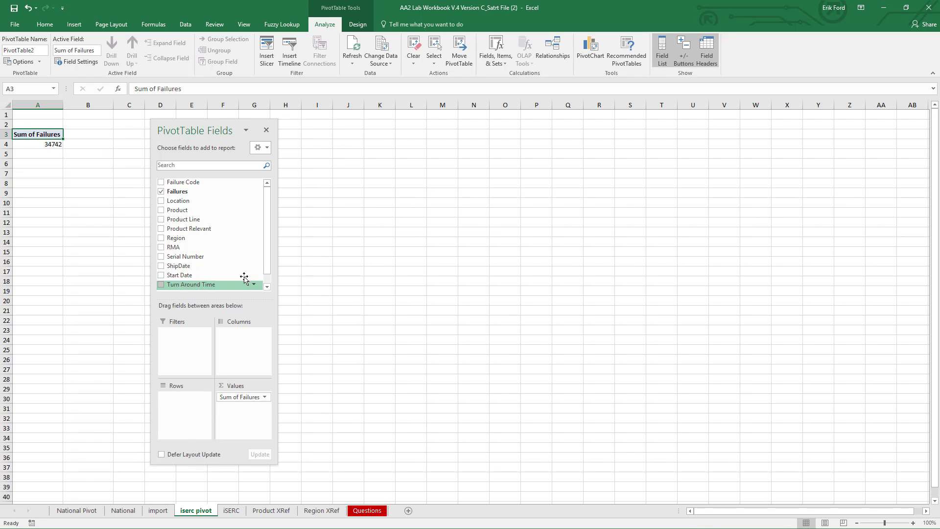
left_click_drag(191, 274, 189, 411)
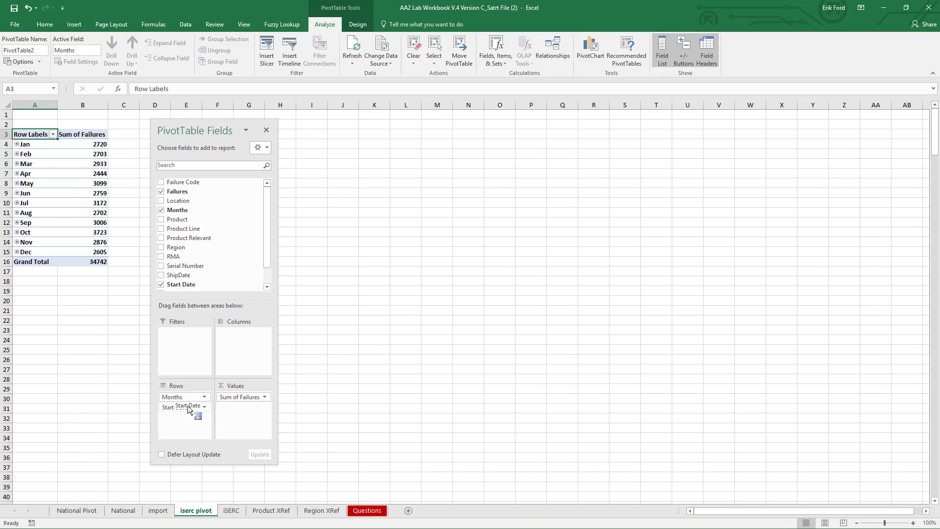
right_click(23, 193)
left_click(49, 286)
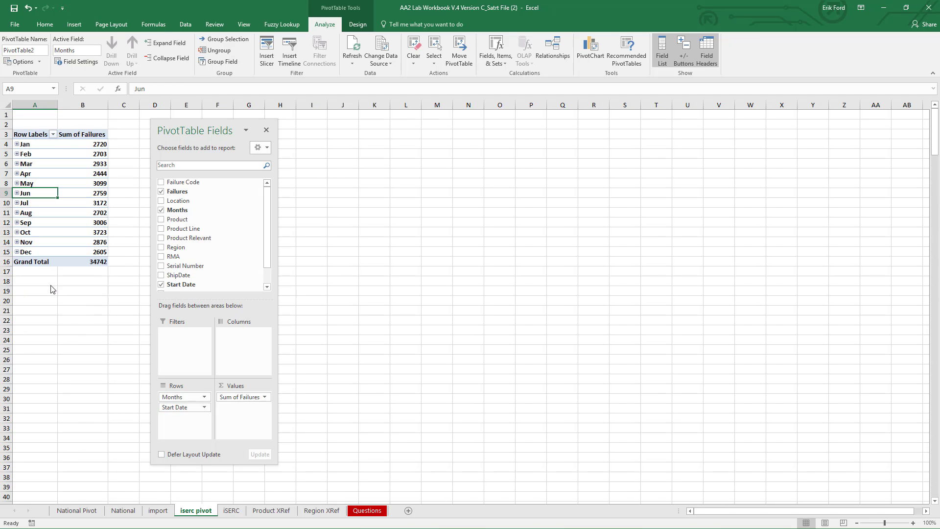
left_click_drag(42, 213, 113, 171)
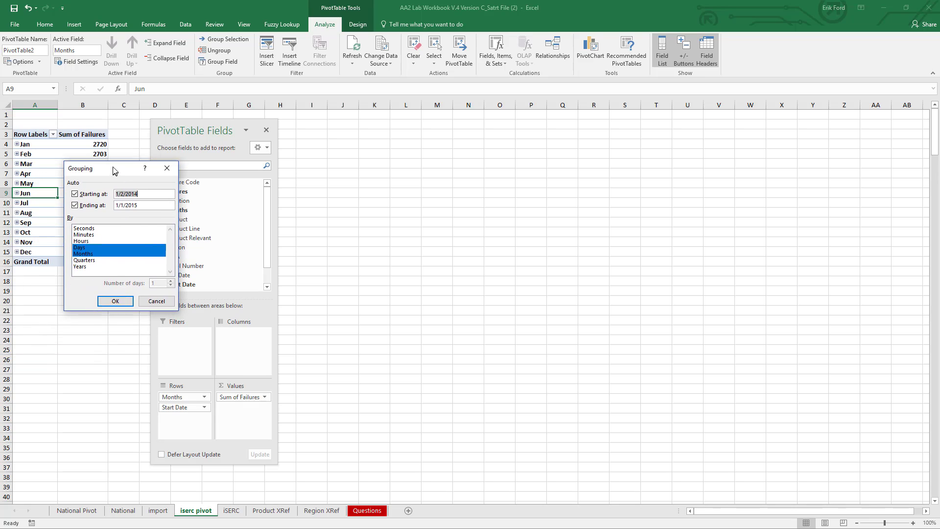
left_click(83, 247)
left_click(93, 254)
left_click(92, 253)
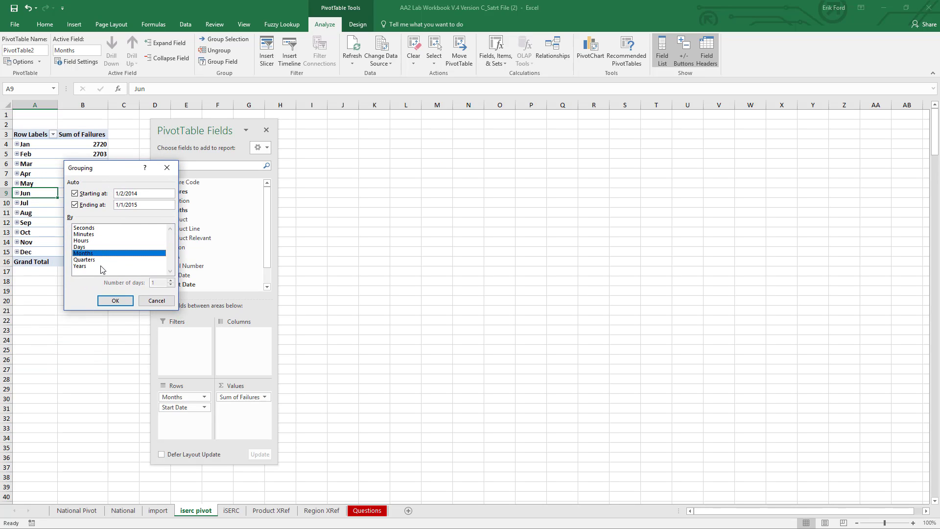
left_click(101, 266)
left_click(116, 300)
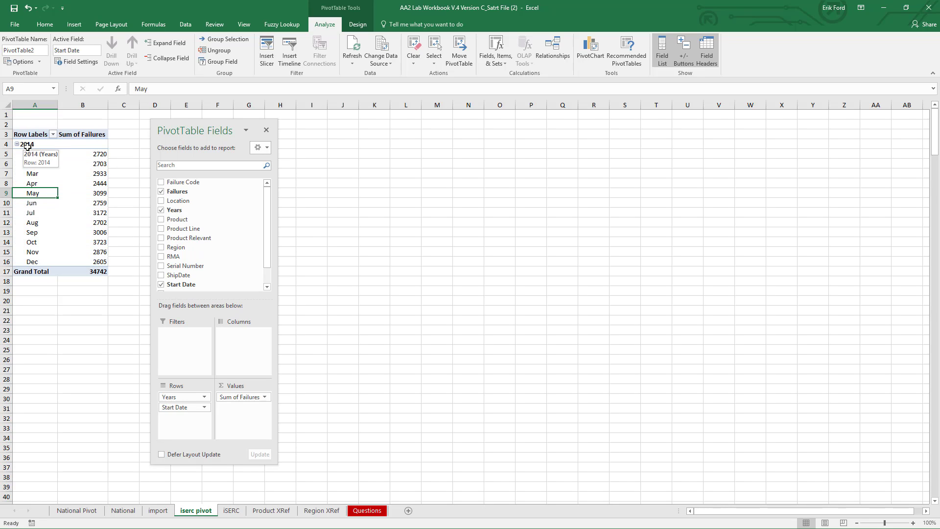
left_click(8, 174)
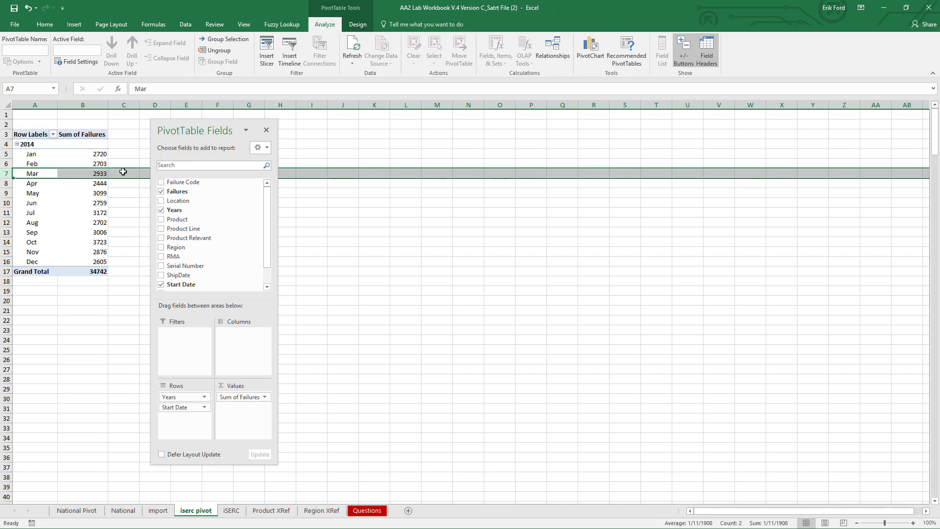
Replace the date rows with Product Relevant, nest Region beneath it, and select the Midwest row under Yes
left_click_drag(183, 397, 108, 392)
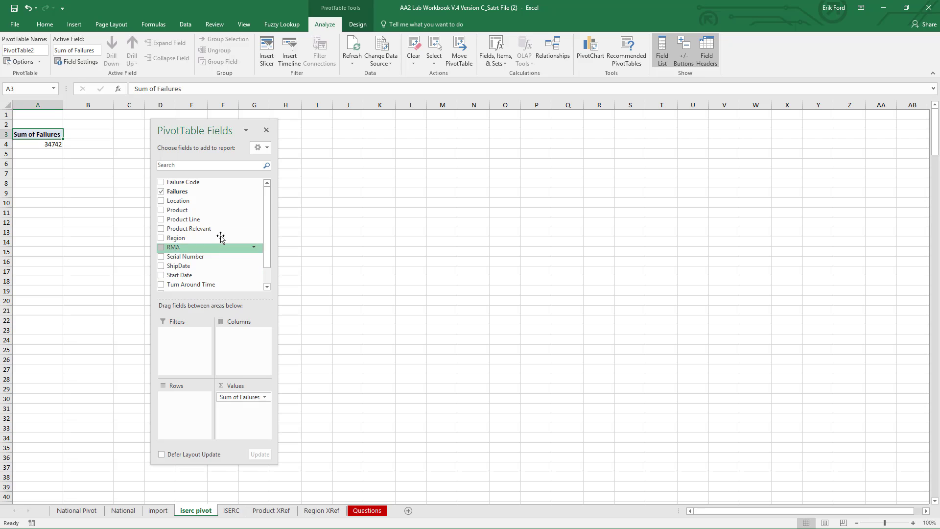
left_click_drag(201, 228, 189, 415)
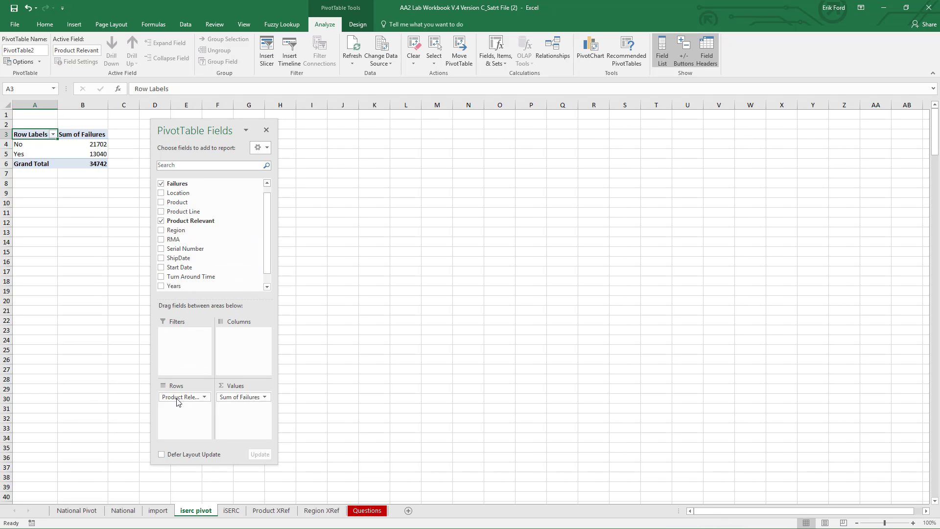
left_click(6, 154)
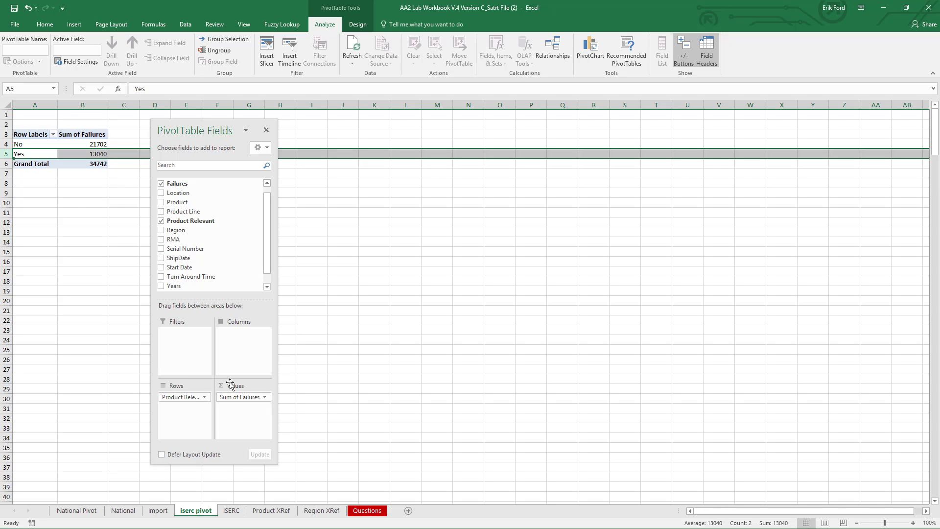
left_click_drag(190, 233, 181, 412)
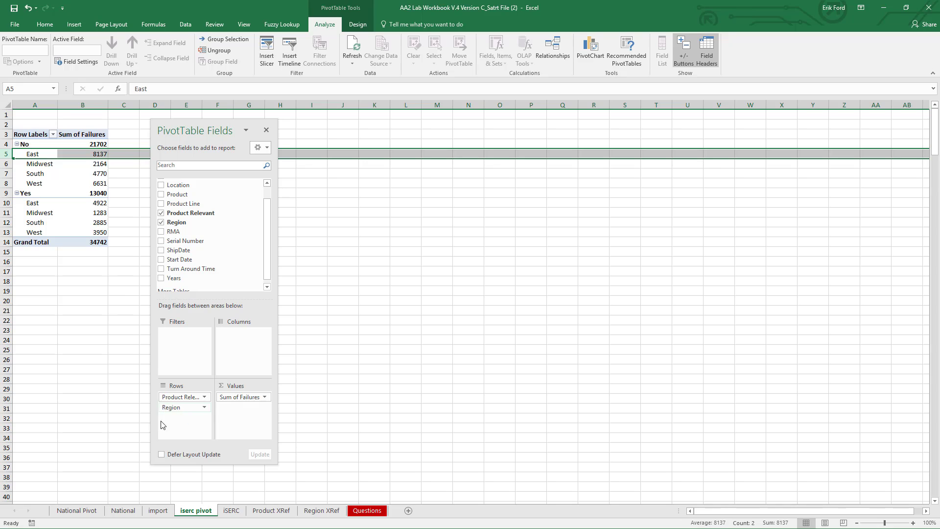
left_click(7, 213)
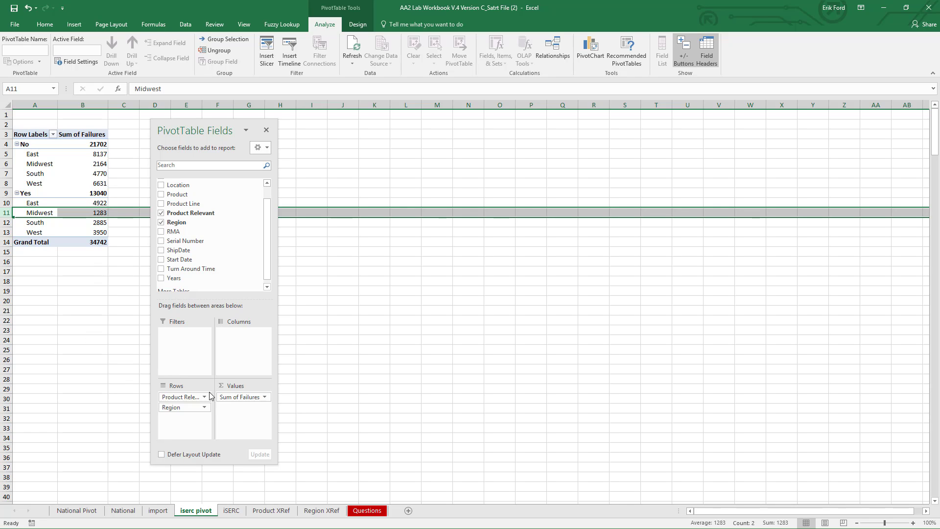
Remove Product Relevant from the rows, sort the regions by Sum of Failures largest to smallest, and select the East row
left_click_drag(172, 394, 100, 351)
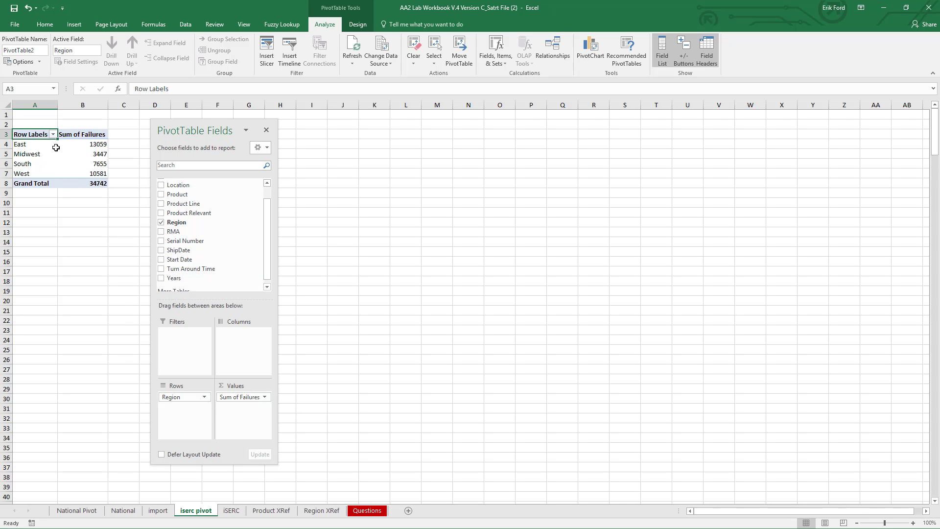
right_click(88, 144)
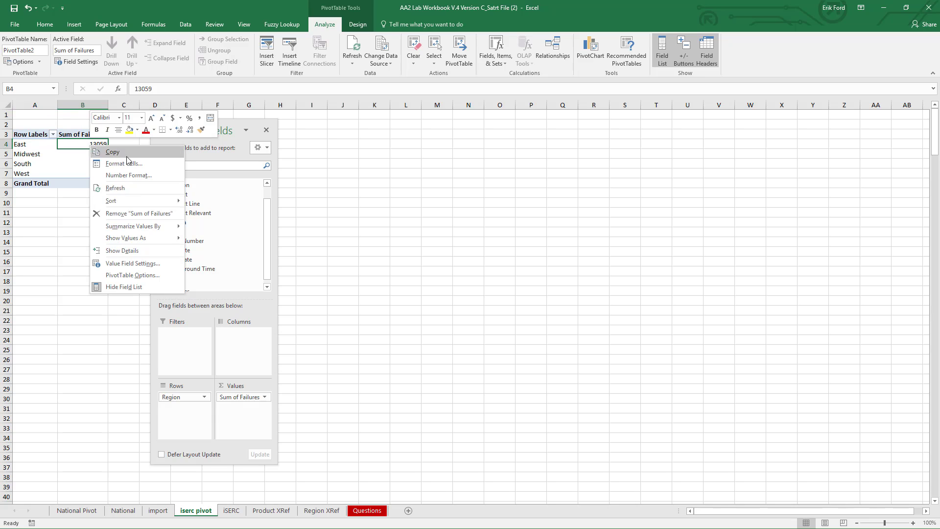
mouse_move(126, 200)
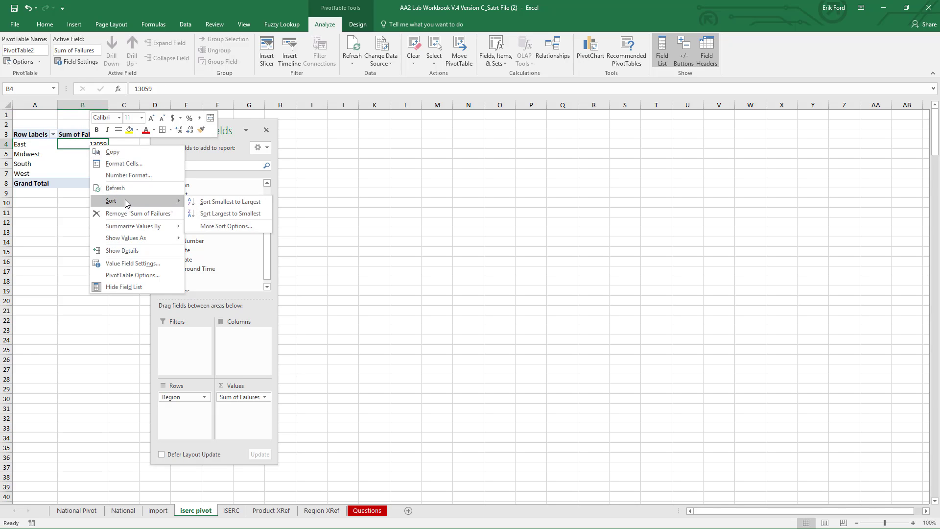
left_click(226, 213)
left_click(8, 144)
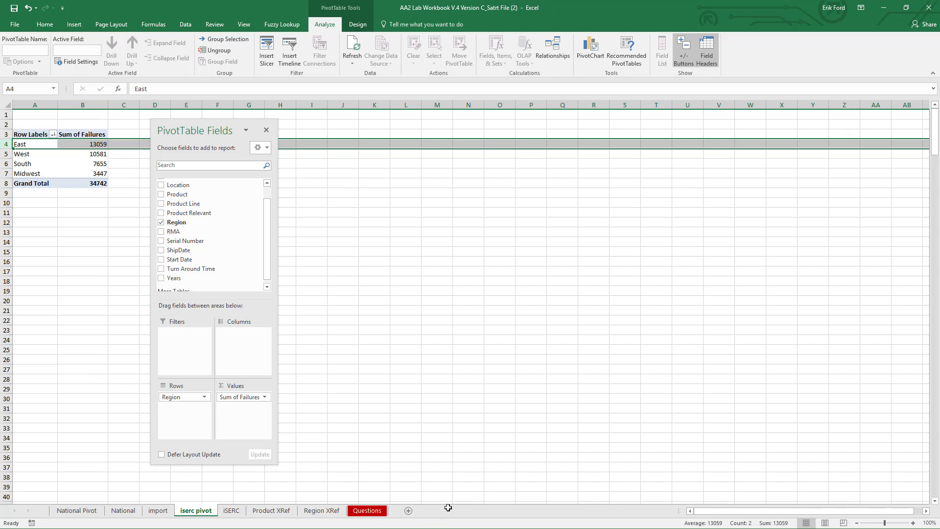
Add a new worksheet after iserc pivot and name it Combined
left_click(408, 511)
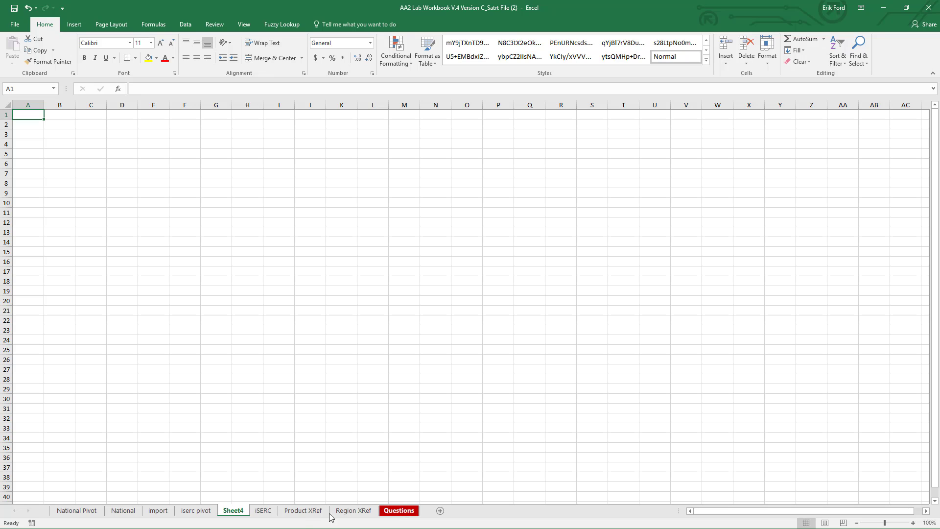
double_click(243, 512)
type("Combined")
key("Return")
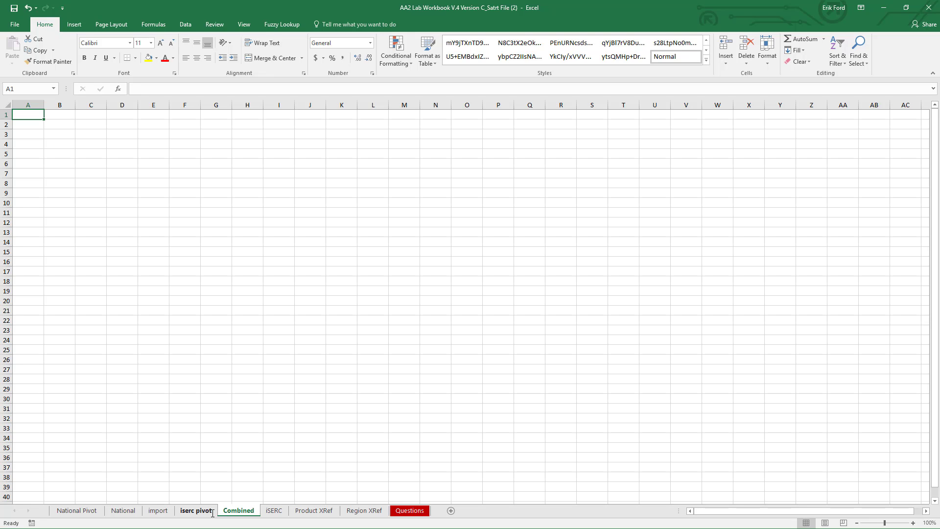
Copy the whole data table on the National sheet, from header cell A1 to the last used cell
left_click(123, 510)
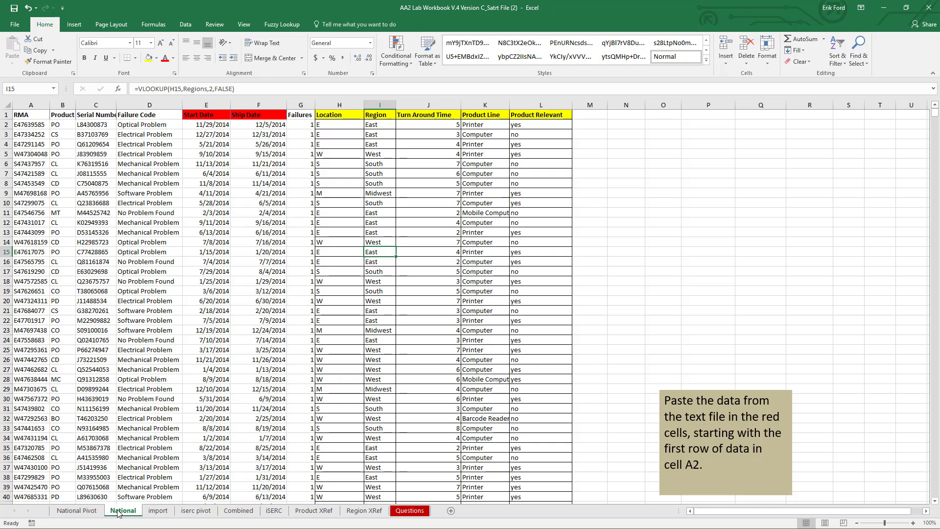
left_click(28, 116)
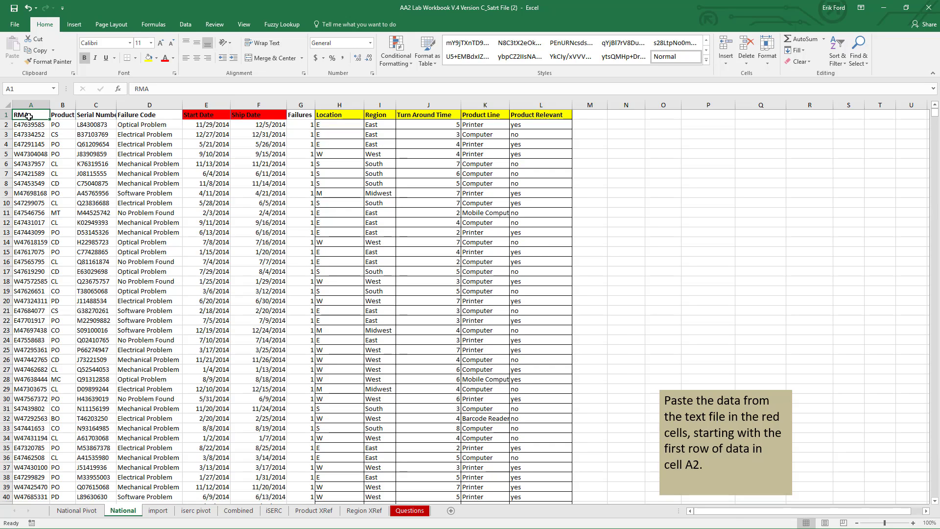
key("ctrl+shift+End")
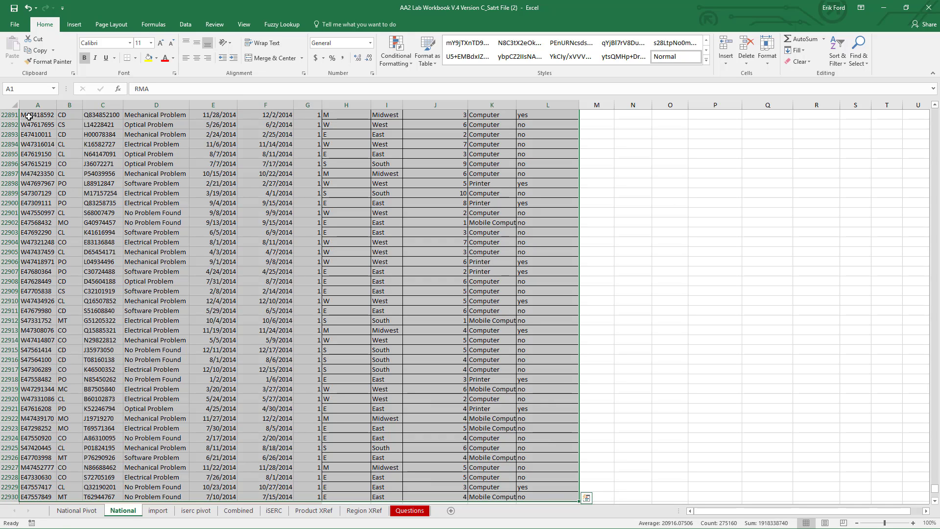
key("ctrl+c")
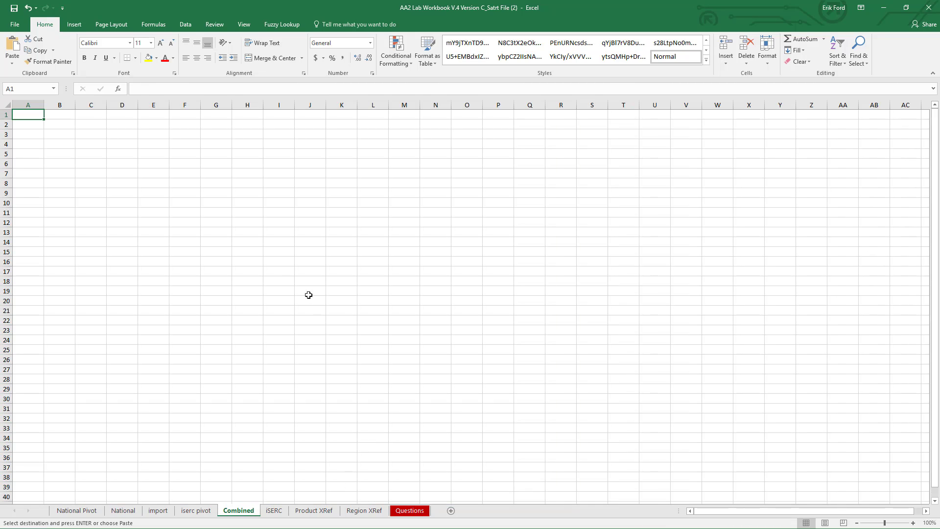
Paste the copied National data at cell A1 of the Combined sheet and autofit the Start Date and Ship Date columns
right_click(32, 116)
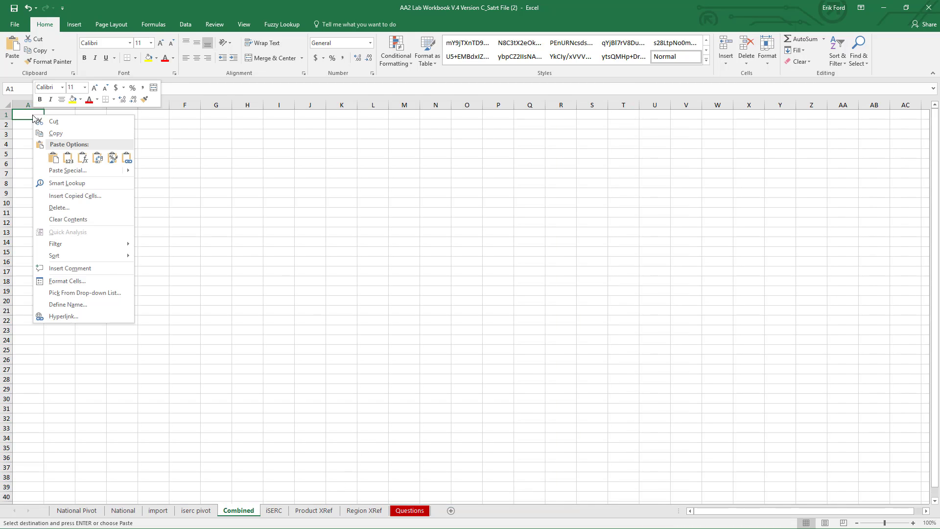
left_click(53, 158)
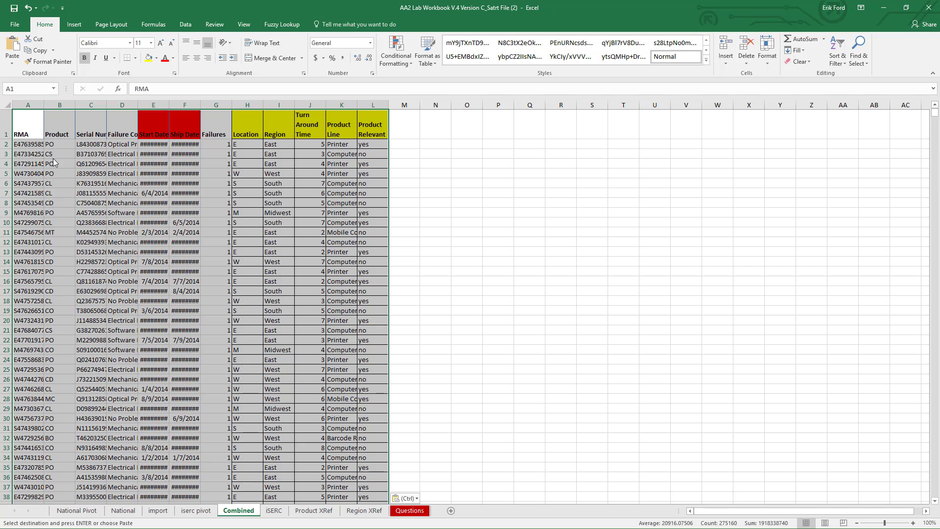
double_click(169, 104)
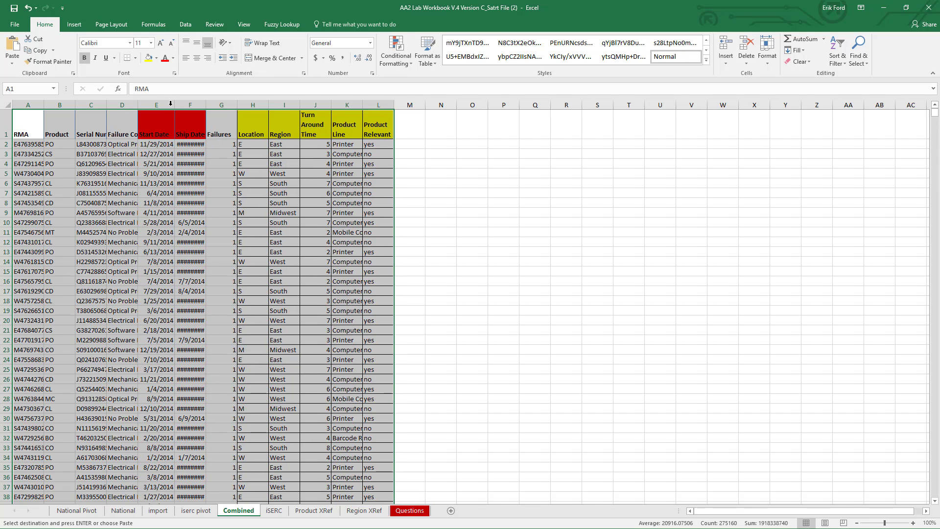
double_click(207, 104)
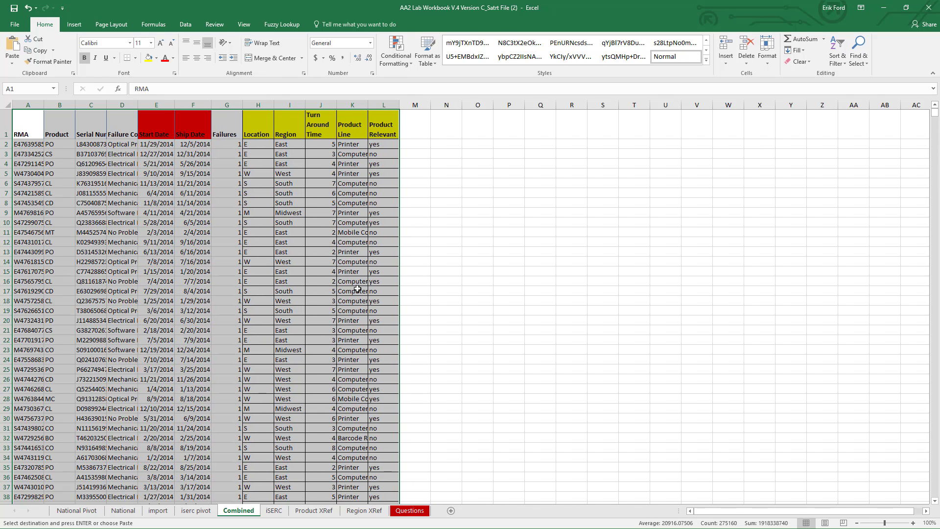
left_click(29, 117)
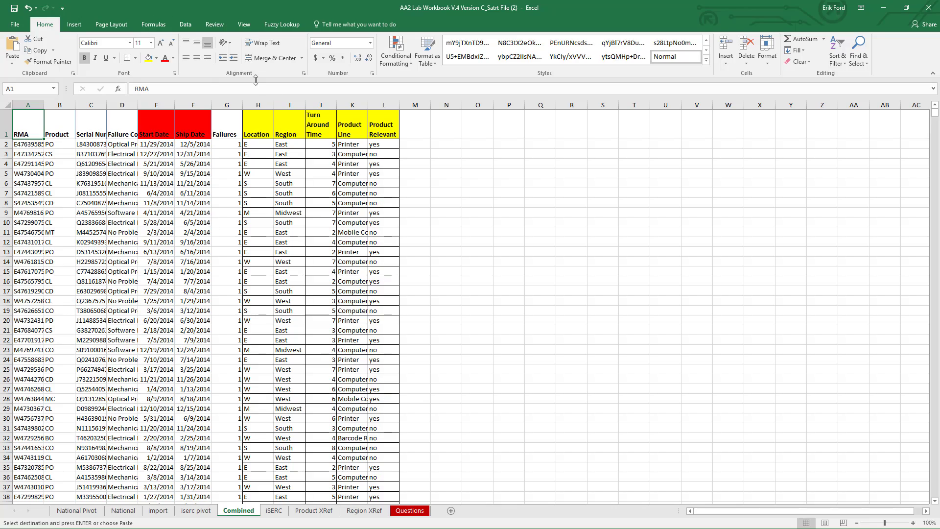
Freeze the top row of the Combined sheet and check that the headers stay in place through the data
scroll(180, 175, "down", 20)
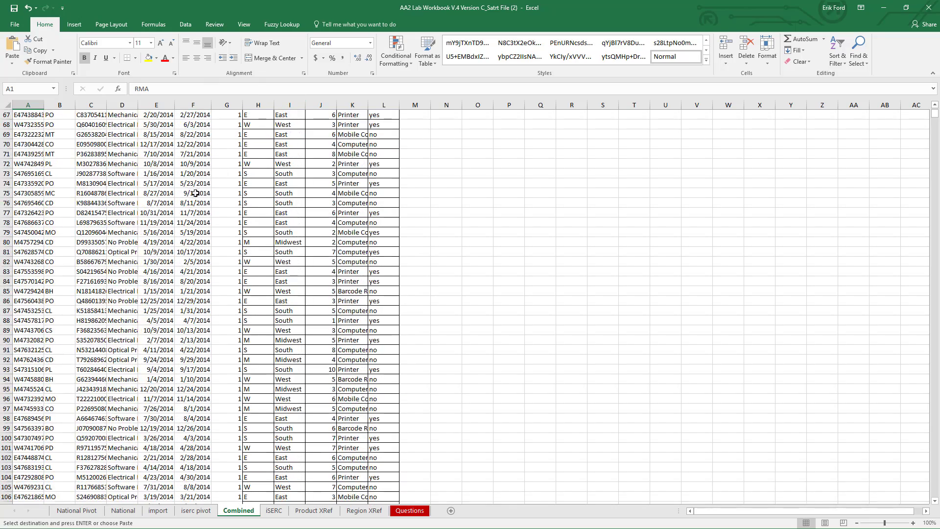
scroll(179, 175, "up", 20)
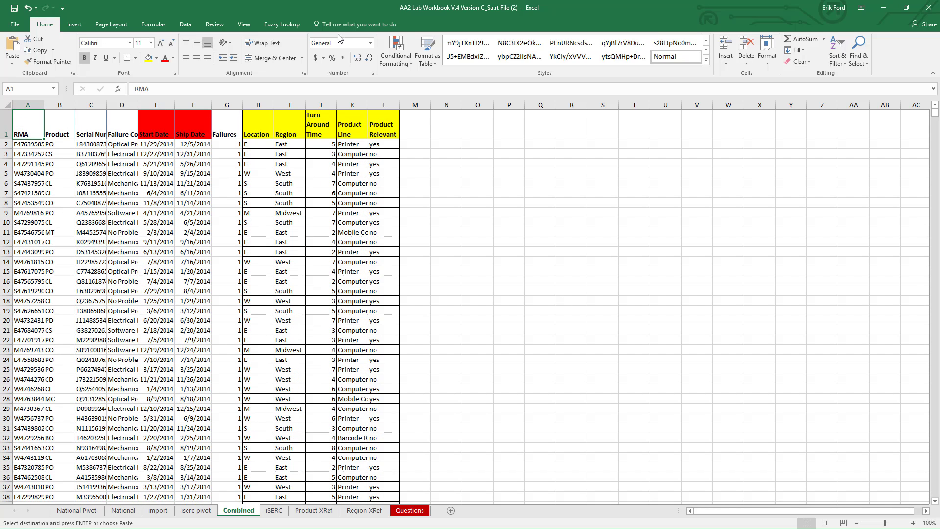
left_click(245, 25)
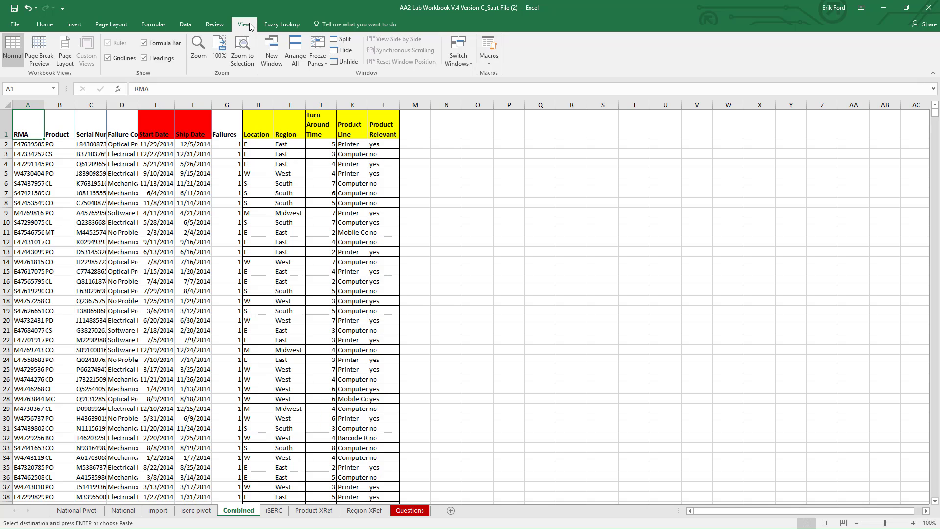
left_click(316, 56)
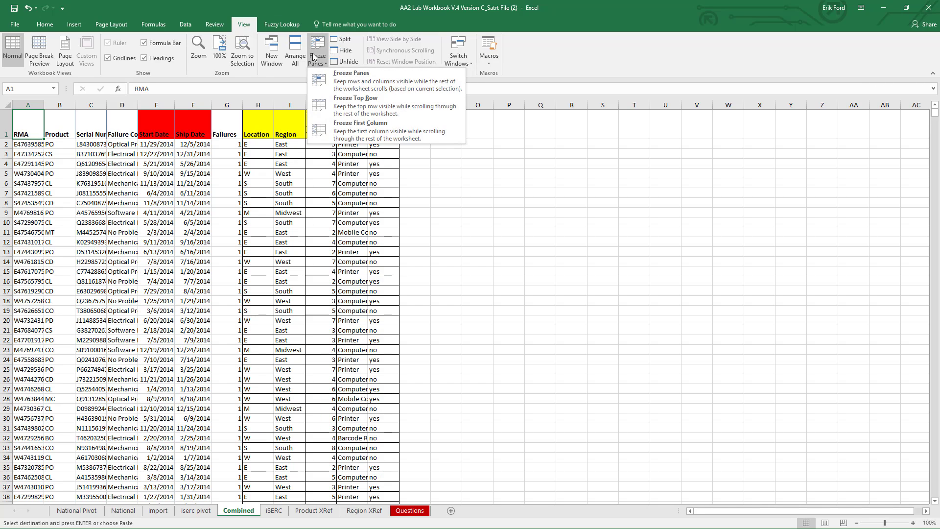
left_click(377, 106)
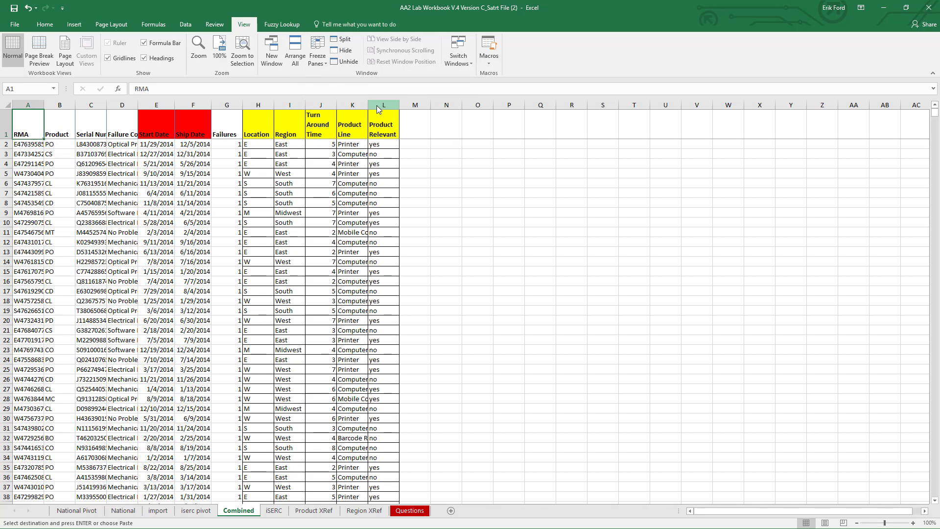
scroll(229, 155, "down", 6)
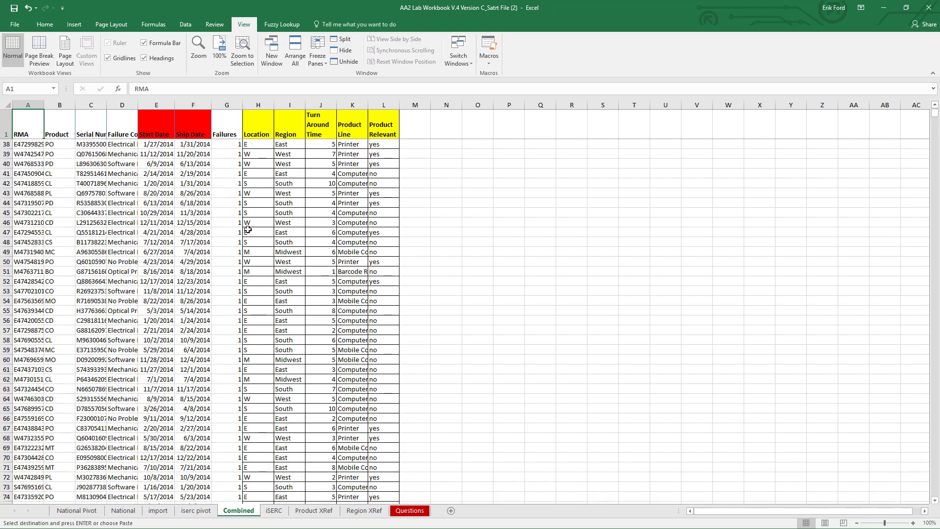
scroll(249, 241, "up", 6)
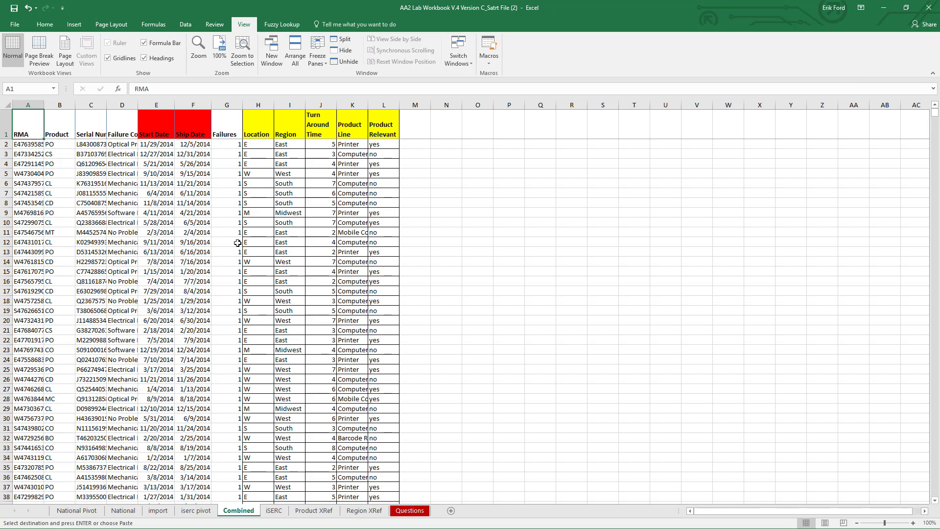
Copy the whole data table on the iSERC sheet, from header cell A1 to the last used cell
left_click(274, 510)
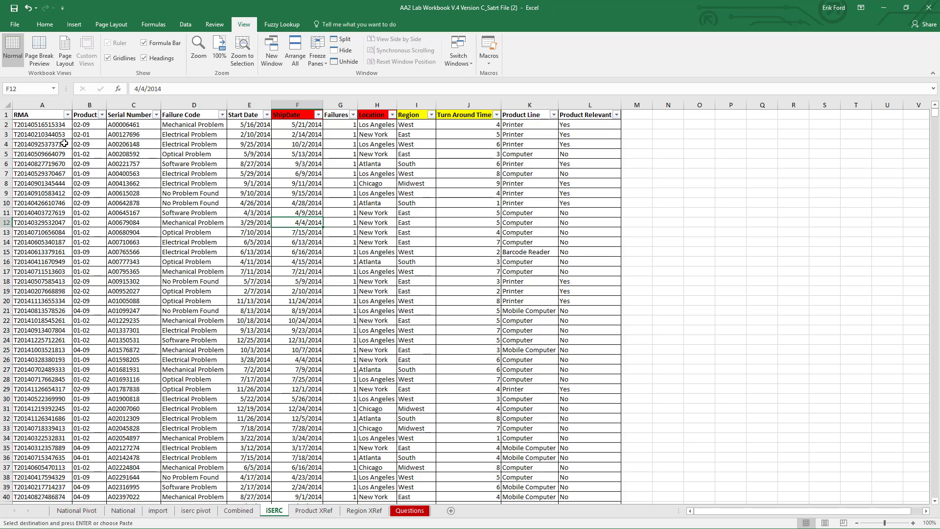
left_click(30, 115)
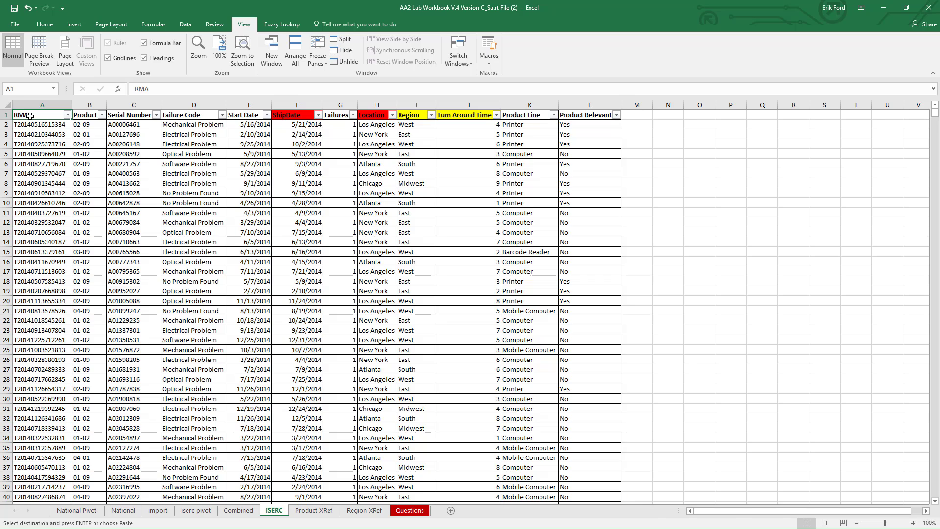
key("ctrl+shift+End")
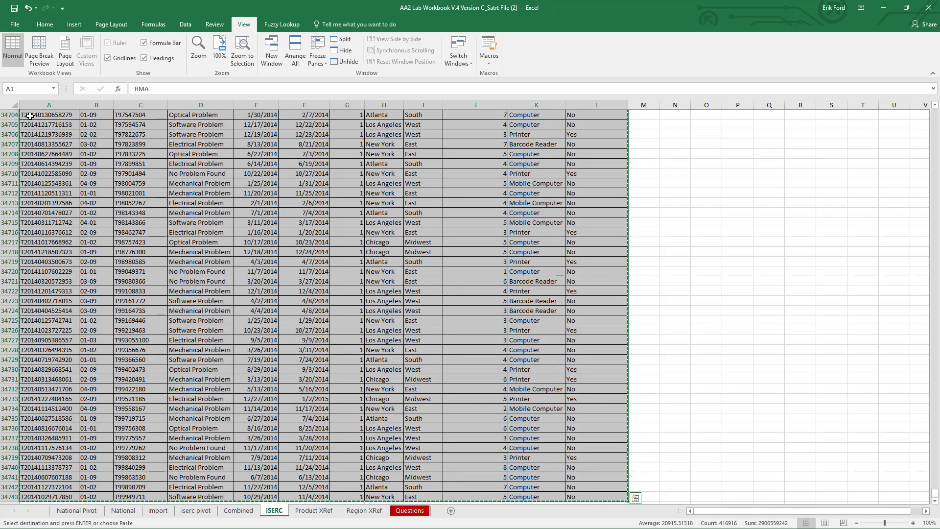
Paste the iSERC table into the Combined sheet at cell A22932, leaving one blank row below the National data
left_click(238, 510)
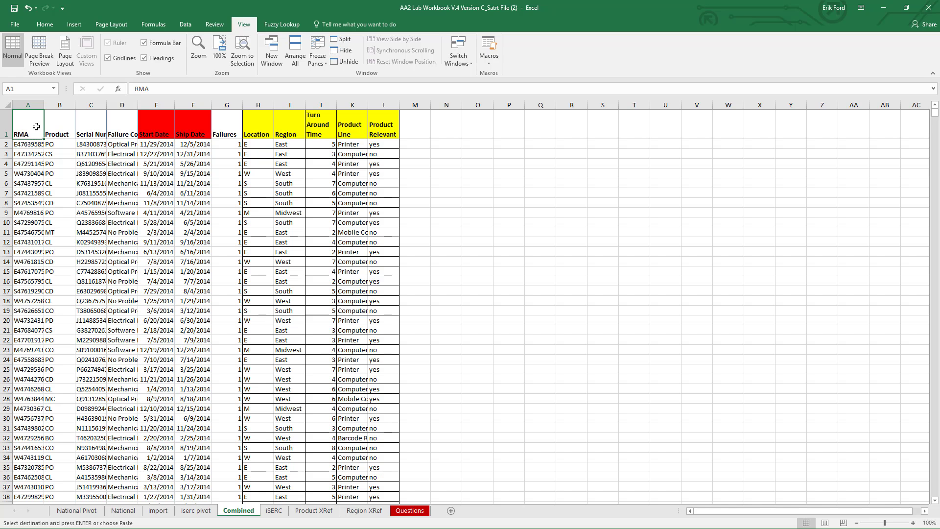
key("ctrl+Down")
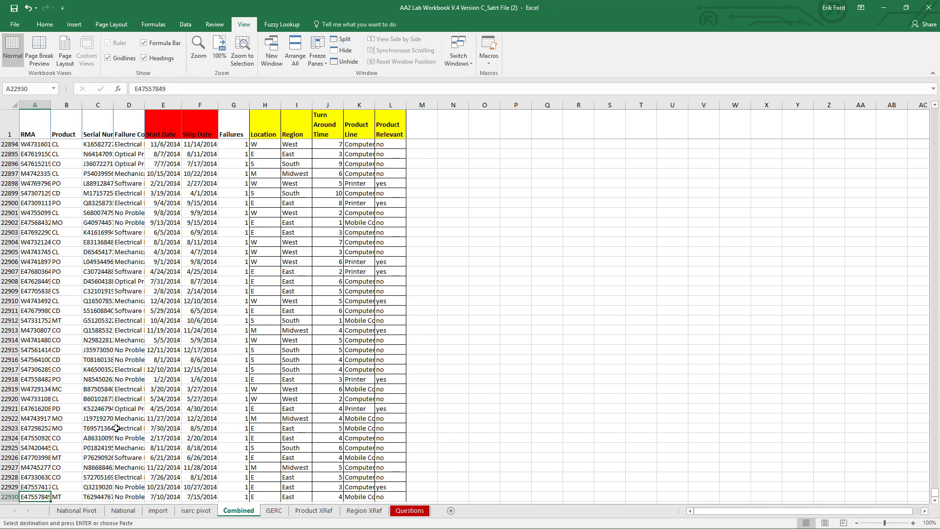
key("Down")
key("Down")
key("Down")
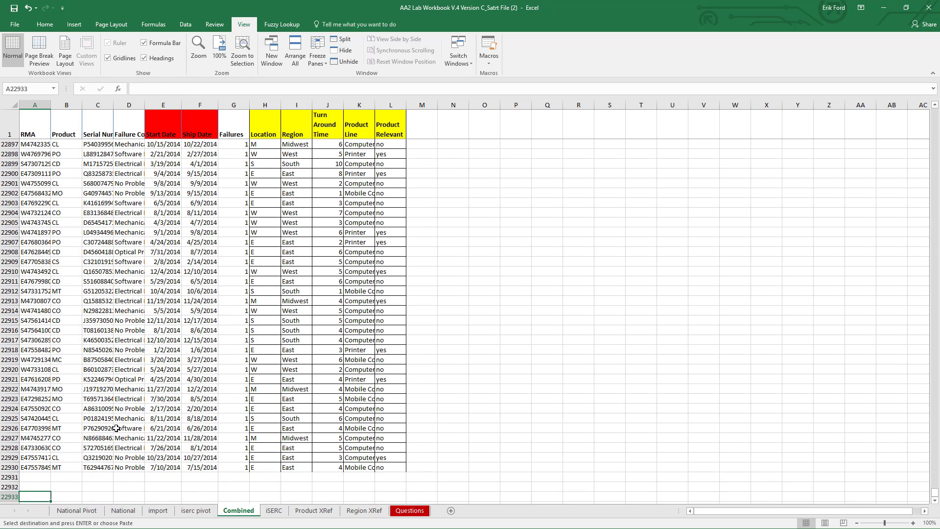
key("Up")
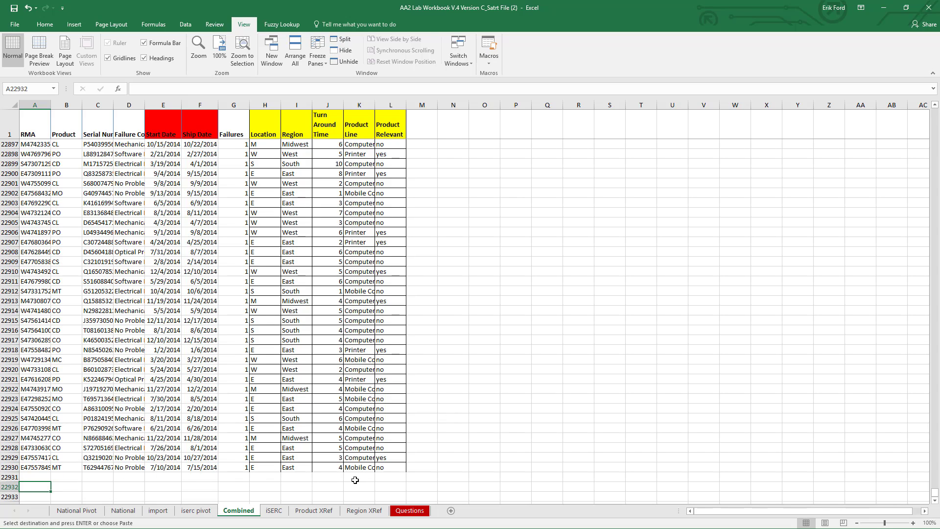
right_click(35, 488)
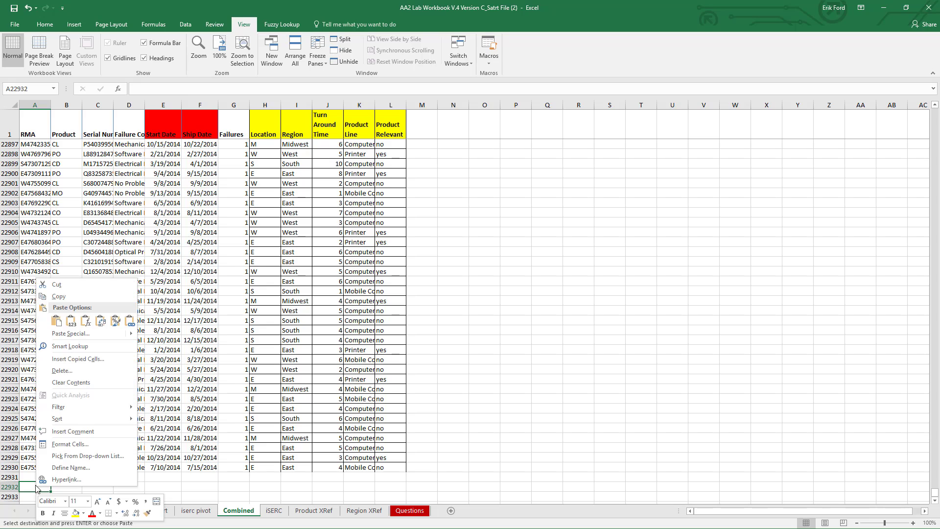
left_click(58, 321)
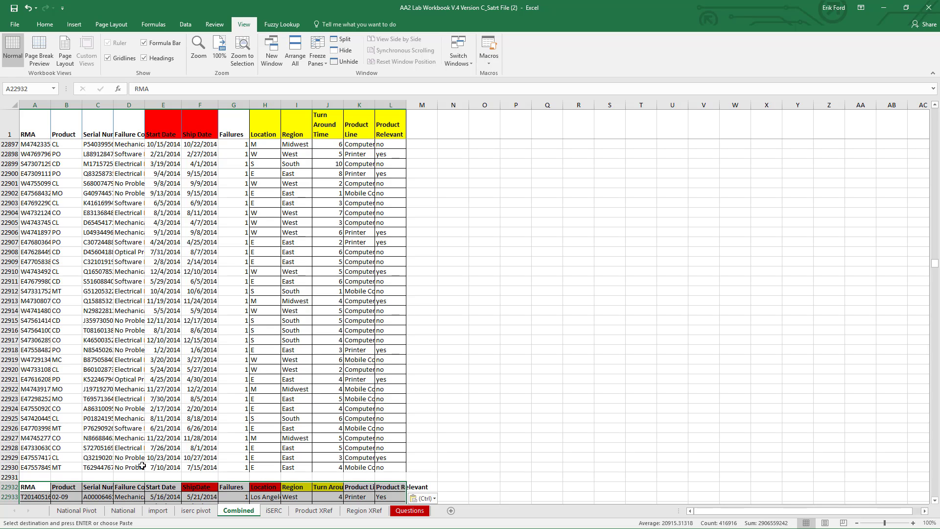
scroll(216, 417, "down", 4)
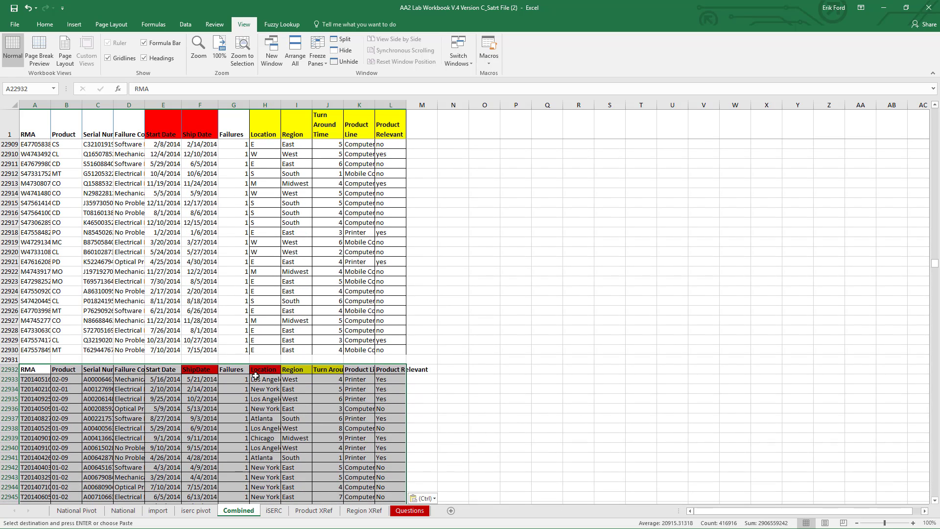
scroll(220, 400, "down", 6)
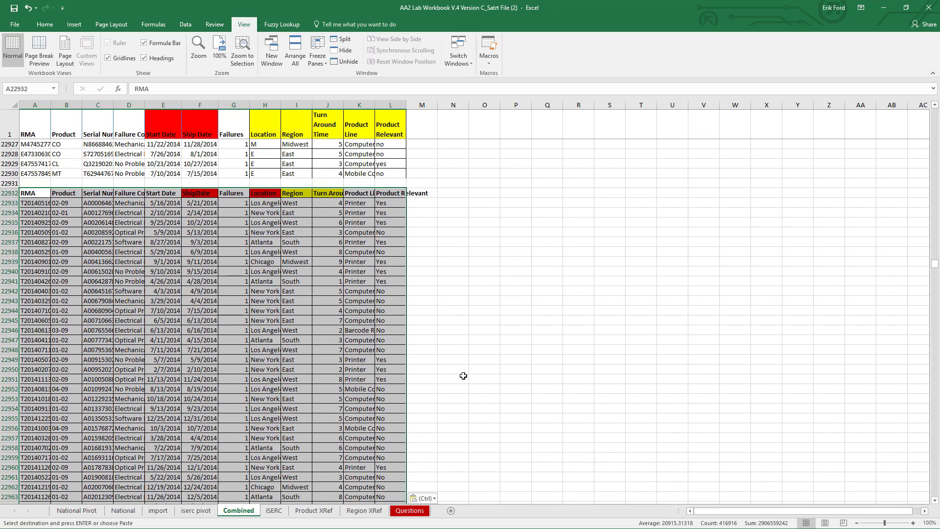
left_click(935, 500)
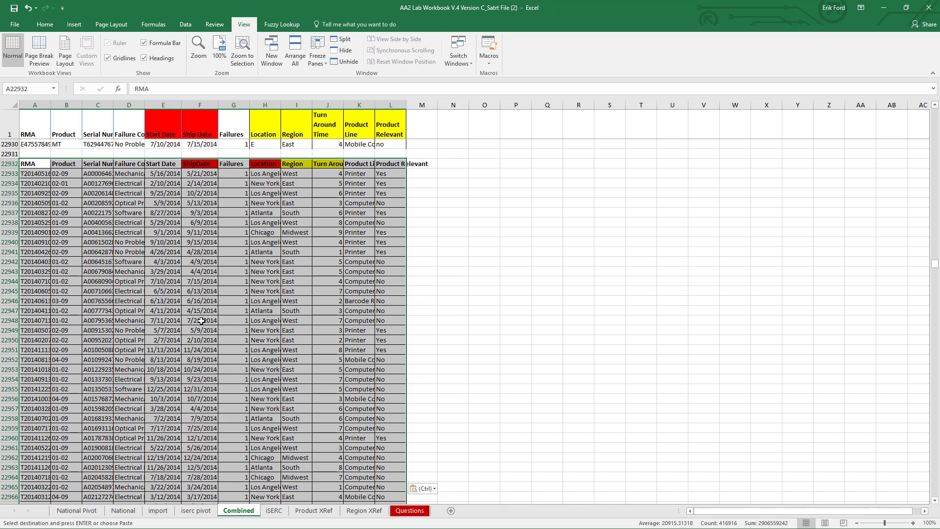
Insert a new column before RMA on the Combined sheet and enter the header Company in A1
key("ctrl+Home")
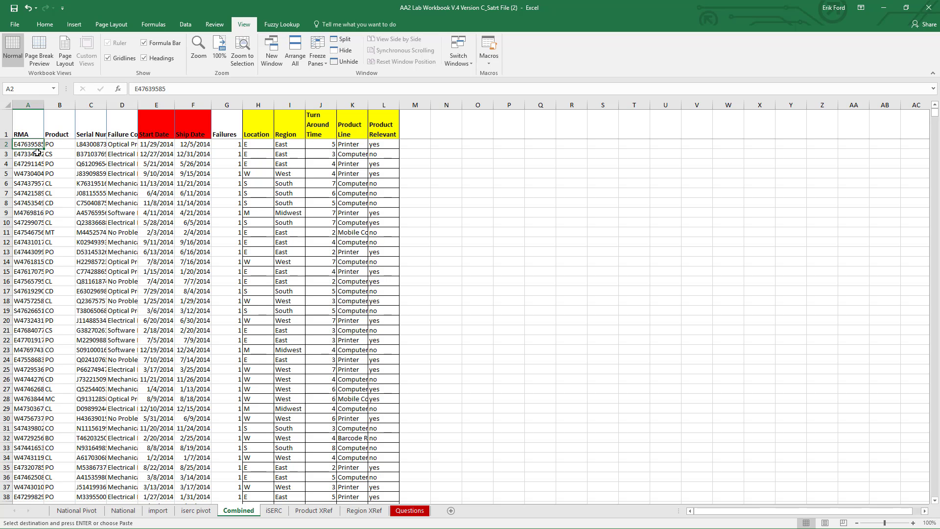
left_click(31, 105)
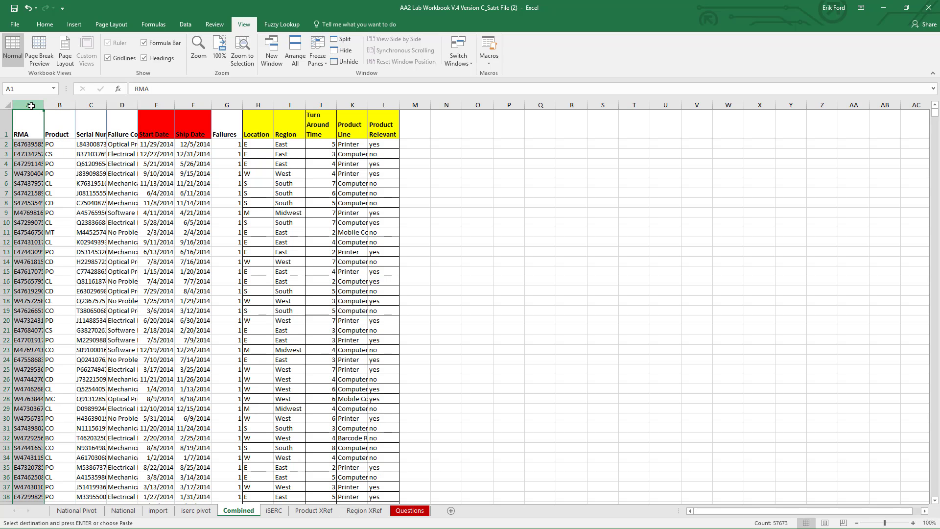
right_click(31, 106)
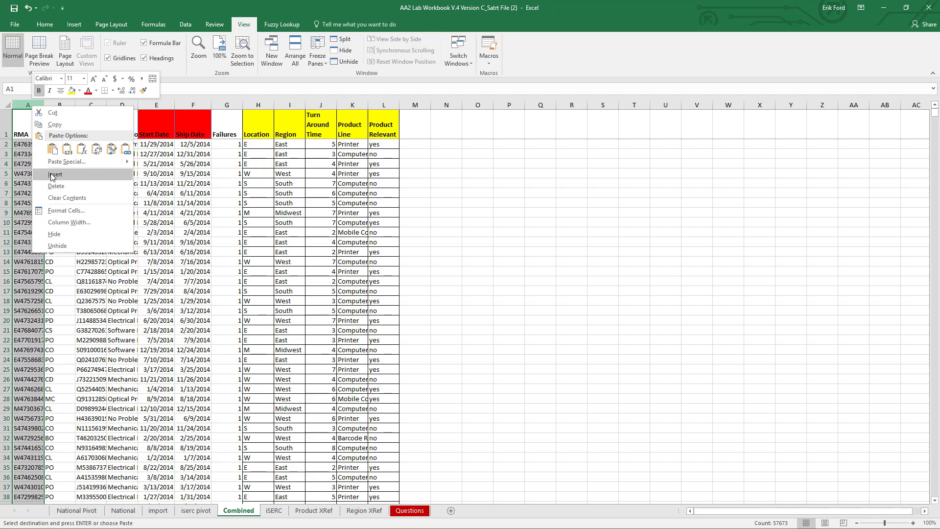
left_click(53, 175)
left_click(29, 126)
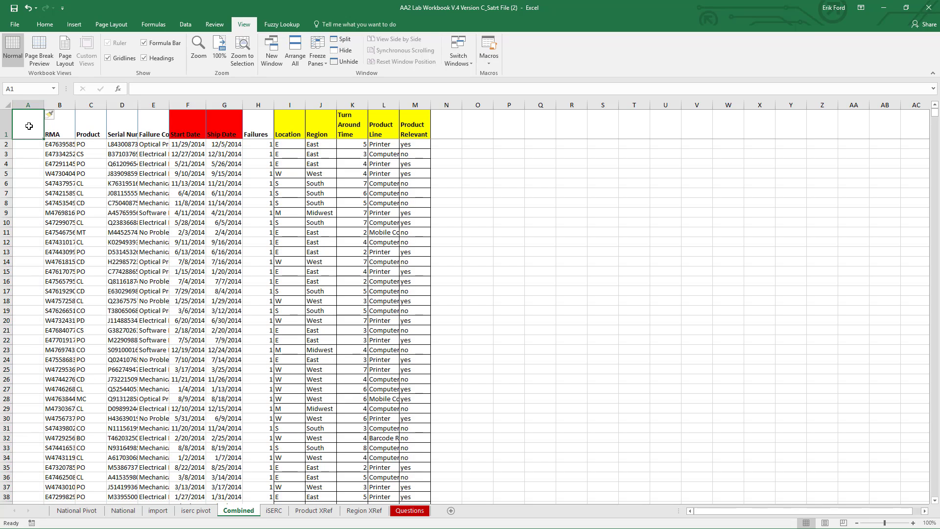
type("Company")
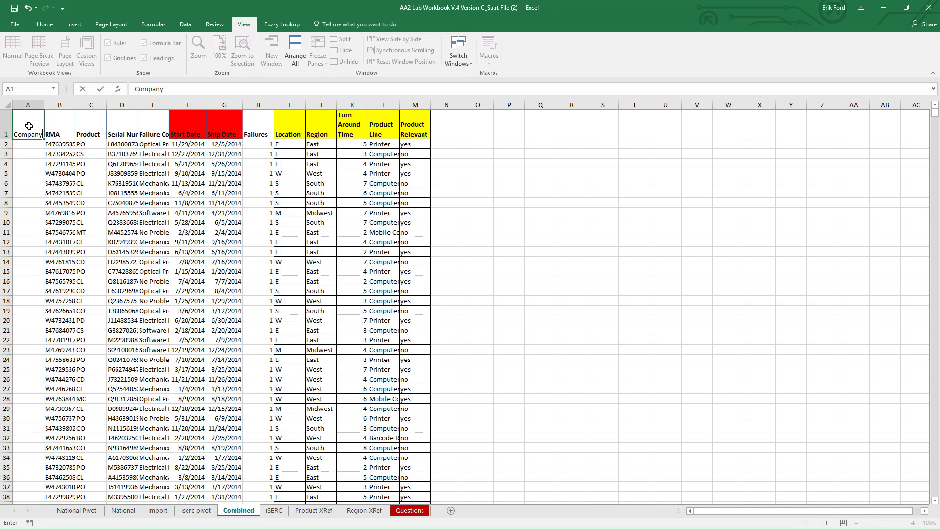
key("Return")
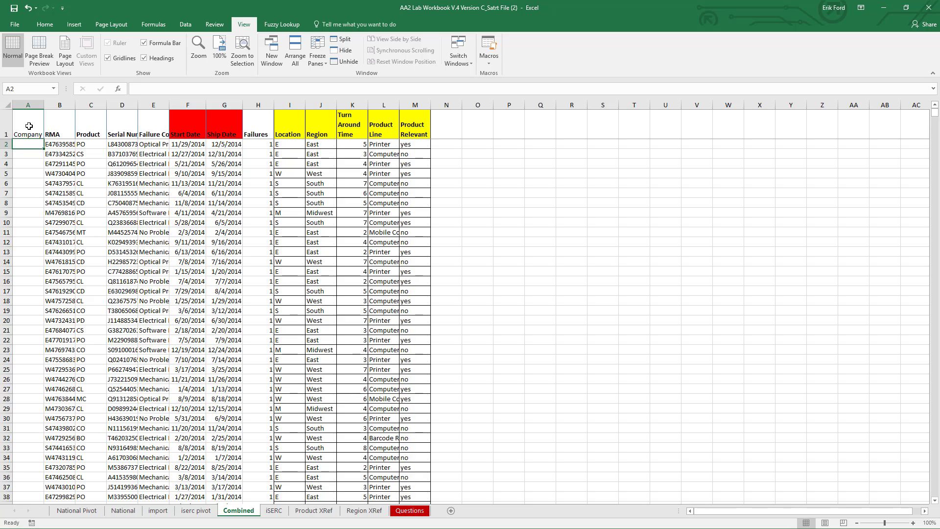
Enter National in A2, fill it down the Company column for all National records, and go to the last filled row
type("National")
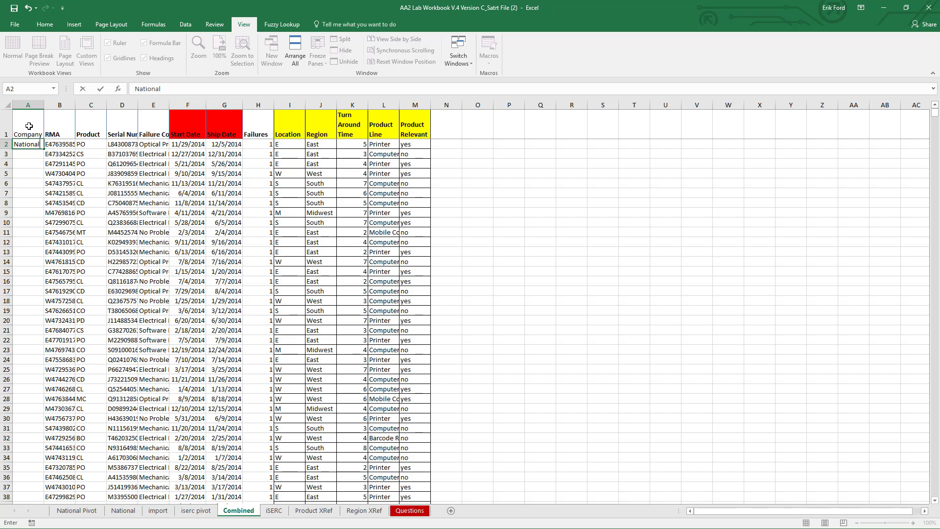
key("ctrl+Return")
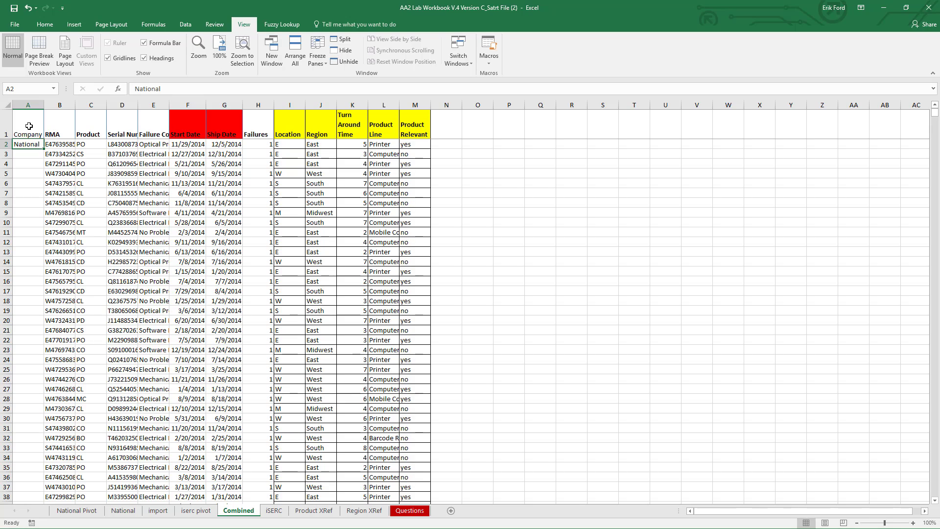
double_click(45, 147)
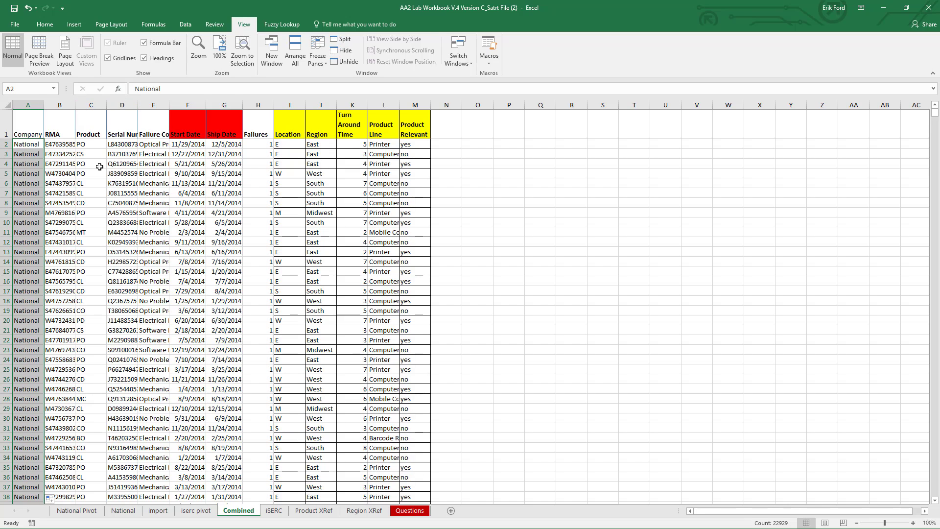
left_click(35, 134)
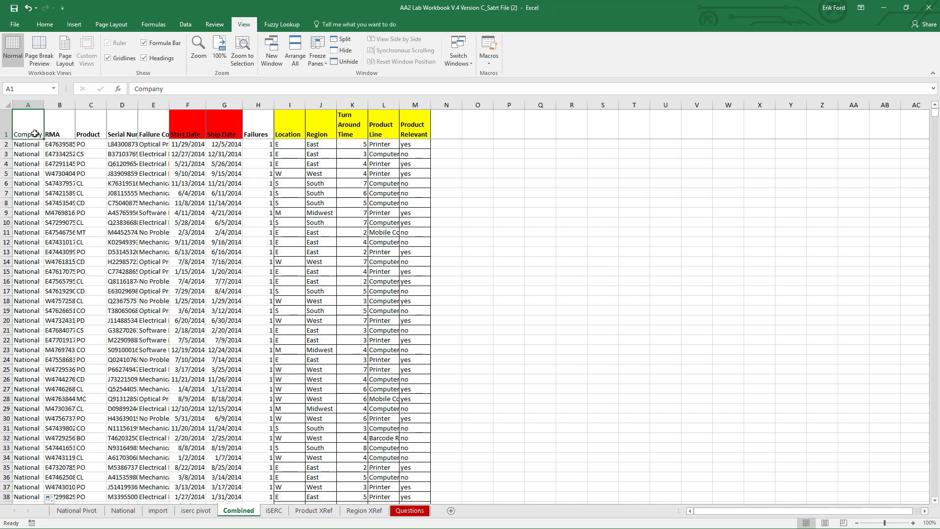
key("ctrl+Down")
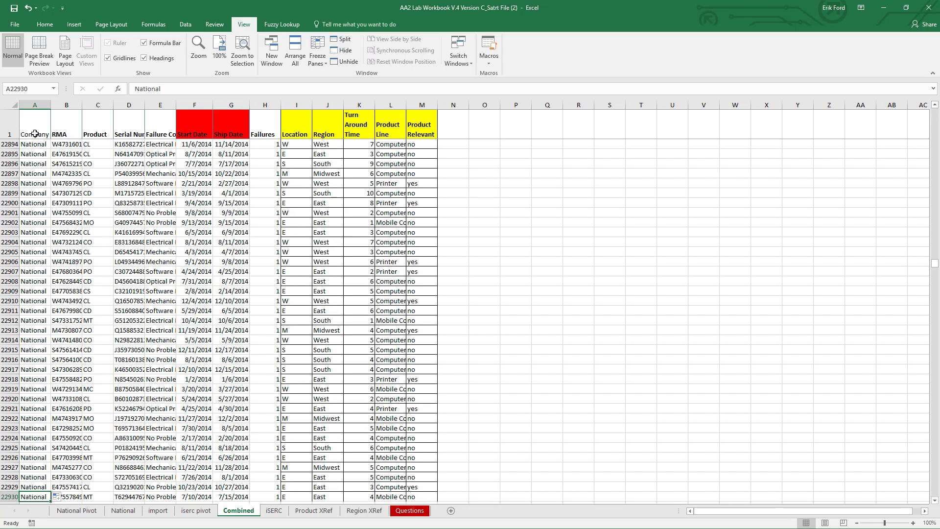
Enter Iserc in A22933 and fill it down the Company column for all iSERC records
key("Down")
key("Down")
key("Down")
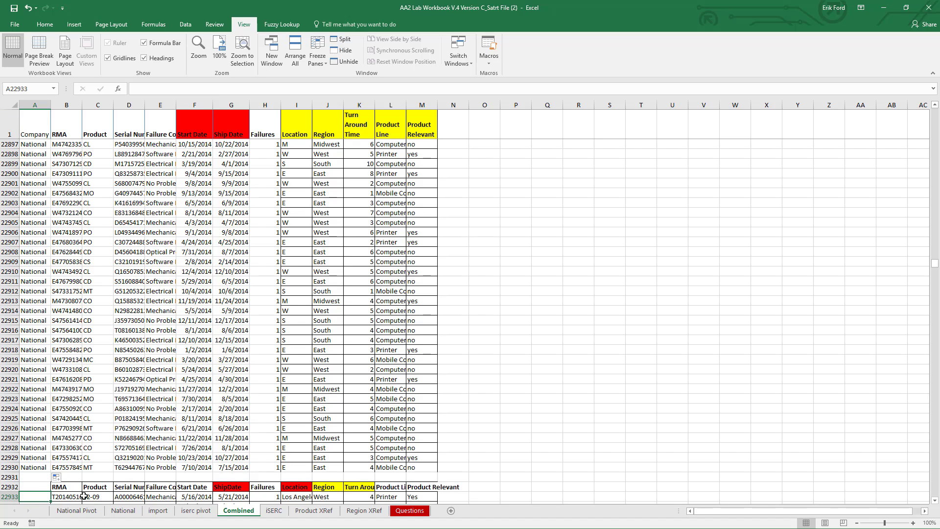
scroll(322, 474, "down", 6)
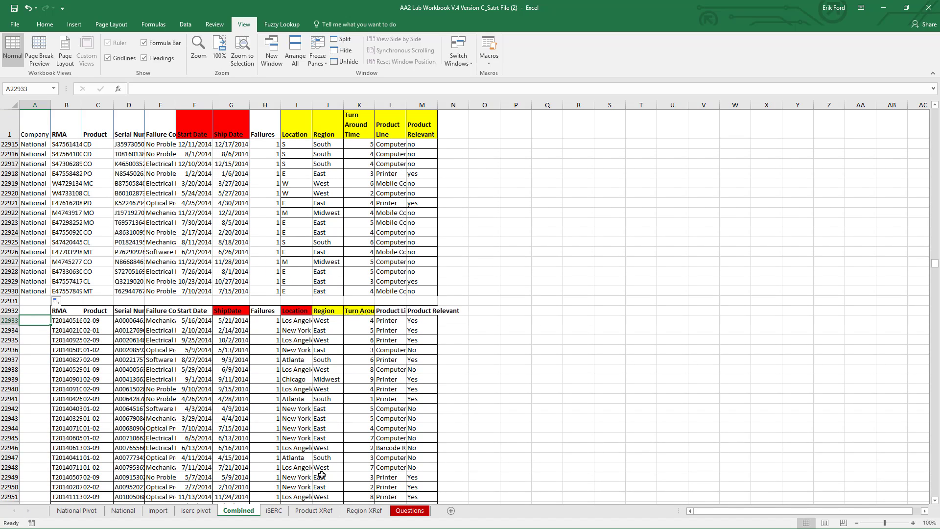
type("Iserc")
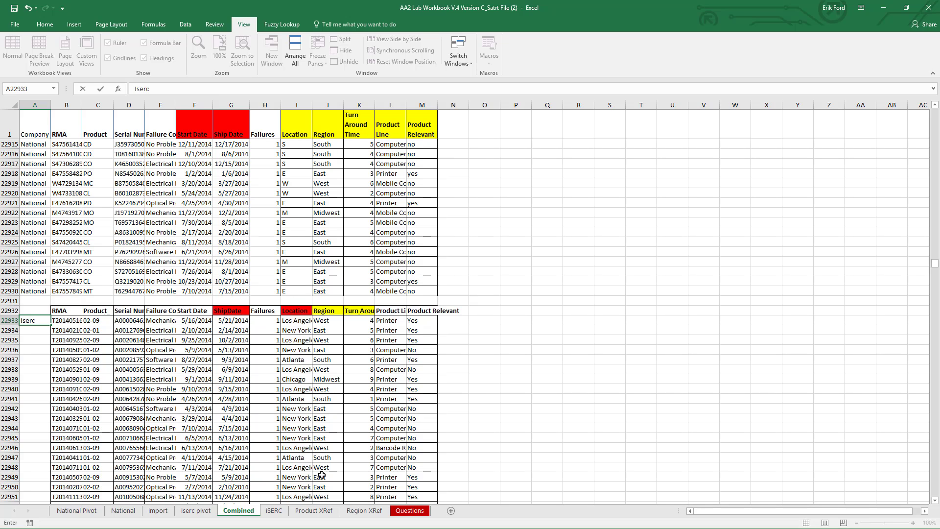
key("ctrl+Return")
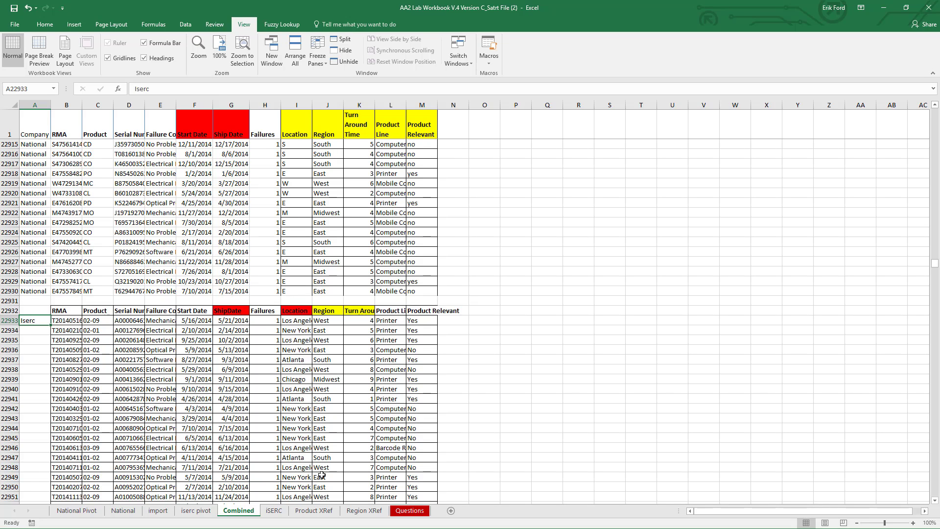
double_click(51, 325)
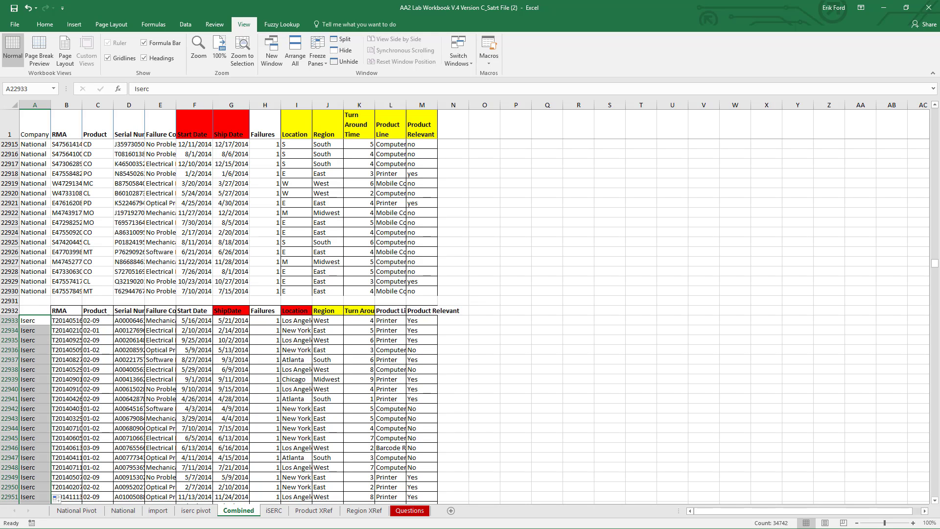
Delete rows 22931 and 22932, the blank row and the repeated header row between the National and iSERC records
left_click(5, 301)
left_click_drag(5, 301, 11, 308)
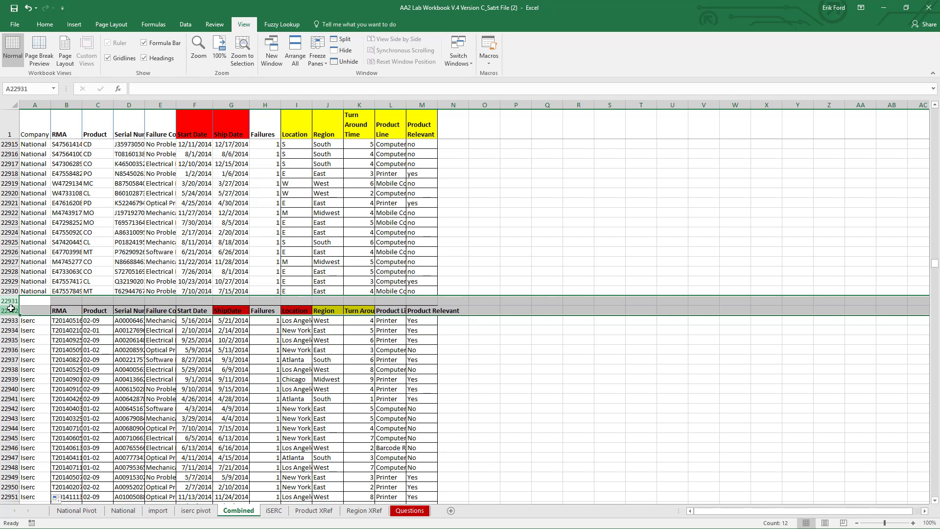
right_click(10, 308)
left_click(54, 390)
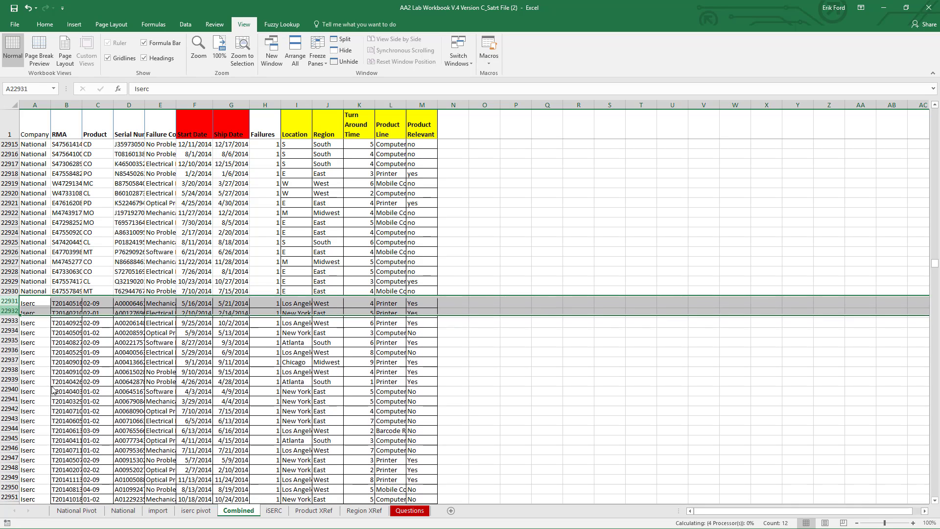
scroll(338, 383, "up", 6)
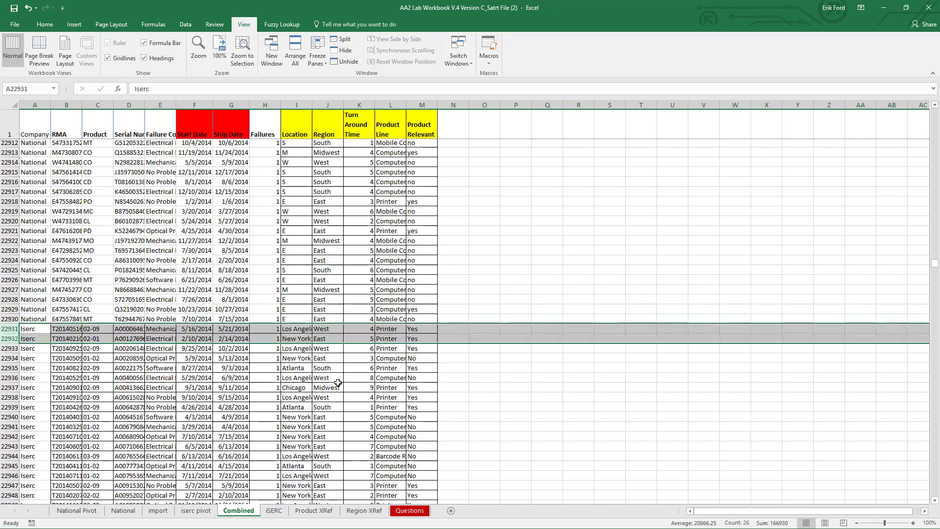
left_click(219, 282)
Examine the stacked records on both sides of the National and Iserc boundary and check the Company column's entries
scroll(147, 215, "down", 20)
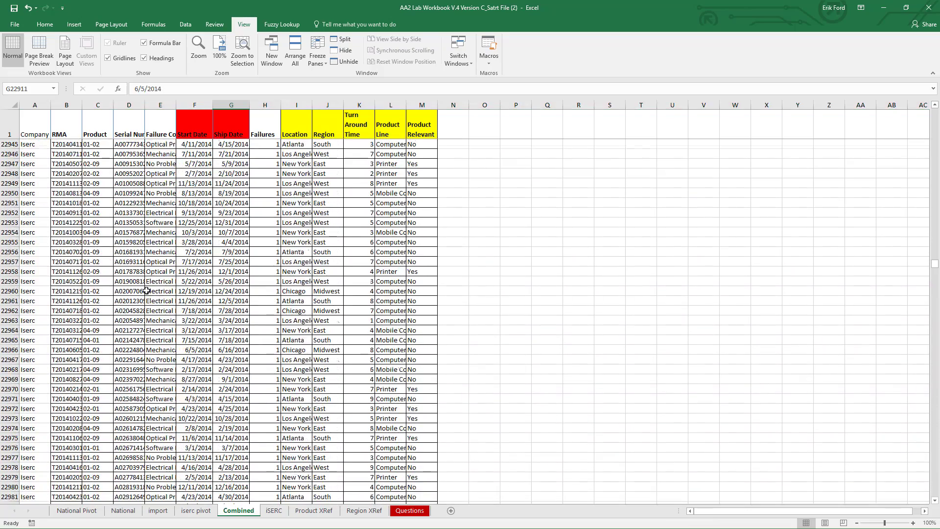
scroll(147, 291, "up", 20)
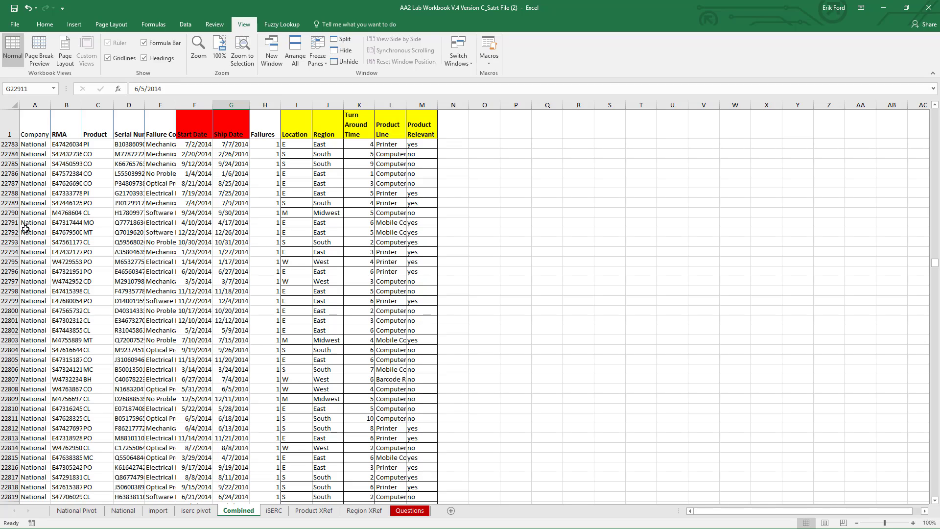
scroll(212, 372, "down", 12)
scroll(199, 401, "up", 12)
scroll(245, 209, "down", 12)
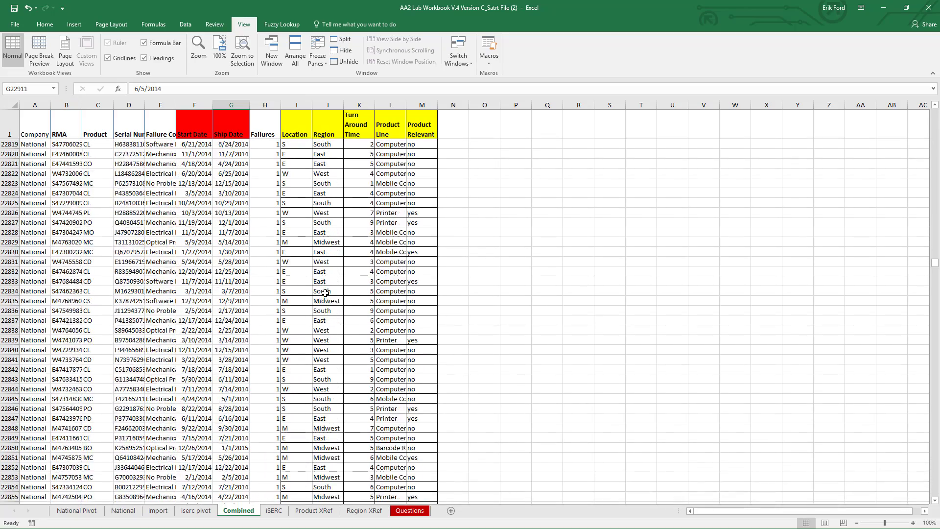
scroll(325, 292, "up", 18)
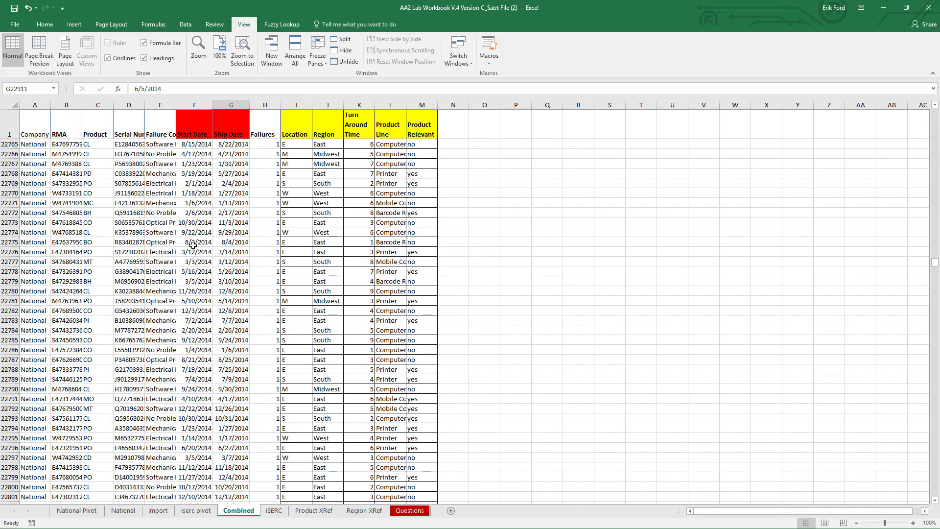
left_click(36, 105)
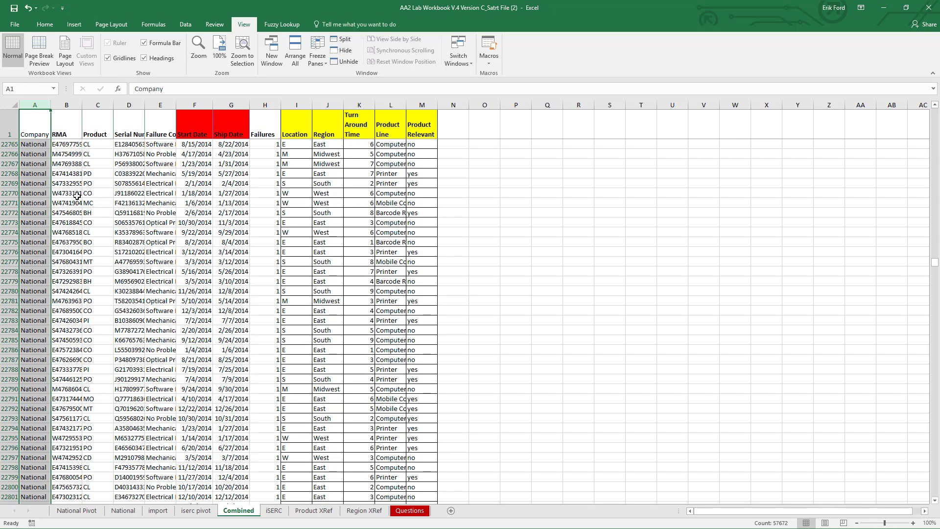
left_click(160, 263)
scroll(68, 216, "up", 14)
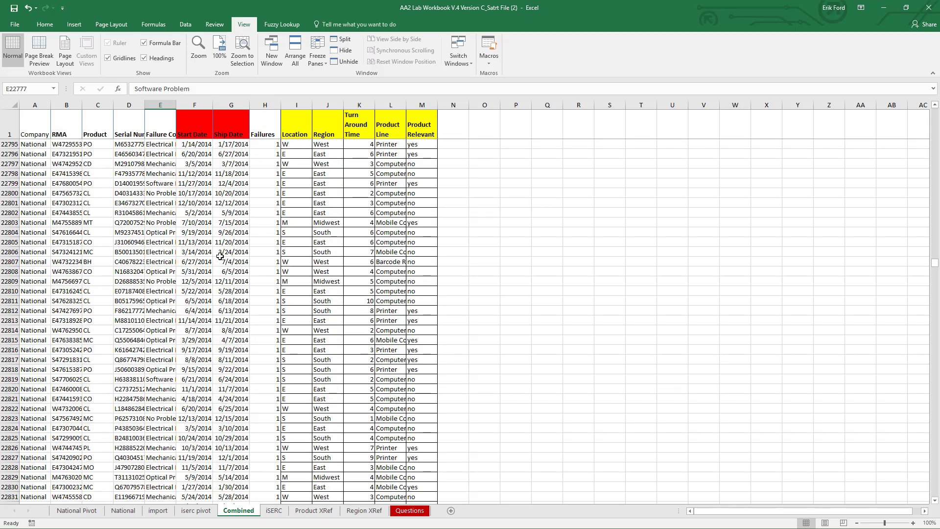
scroll(190, 384, "up", 20)
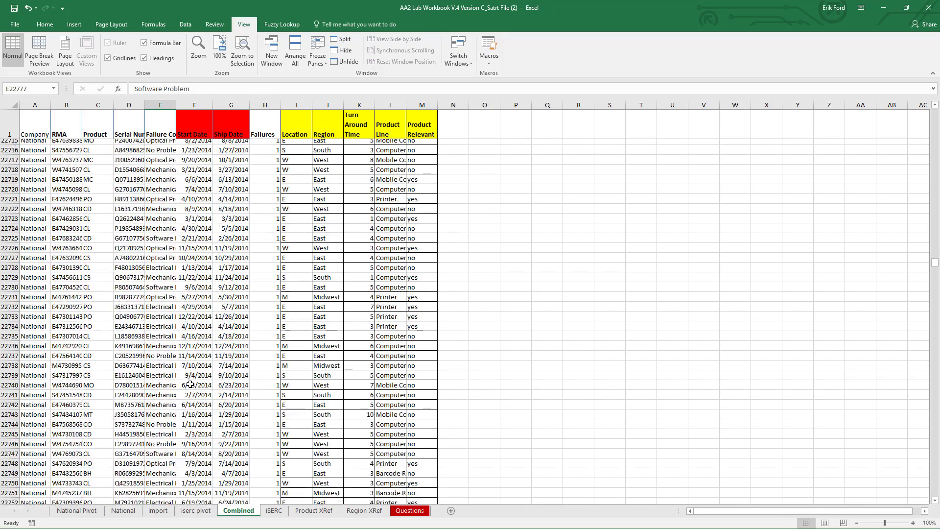
scroll(190, 385, "up", 20)
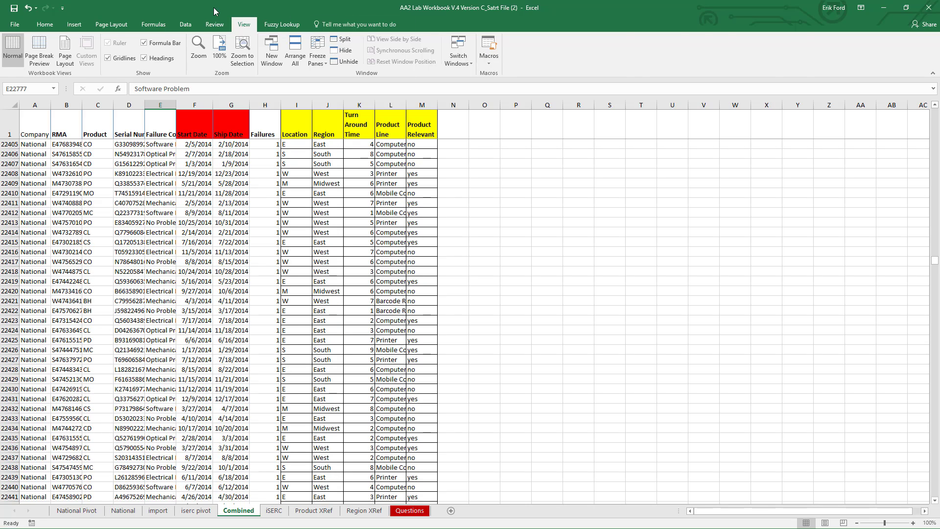
Turn on filtering for the Combined sheet's header row and check the distinct values in the Company and RMA columns
left_click(187, 25)
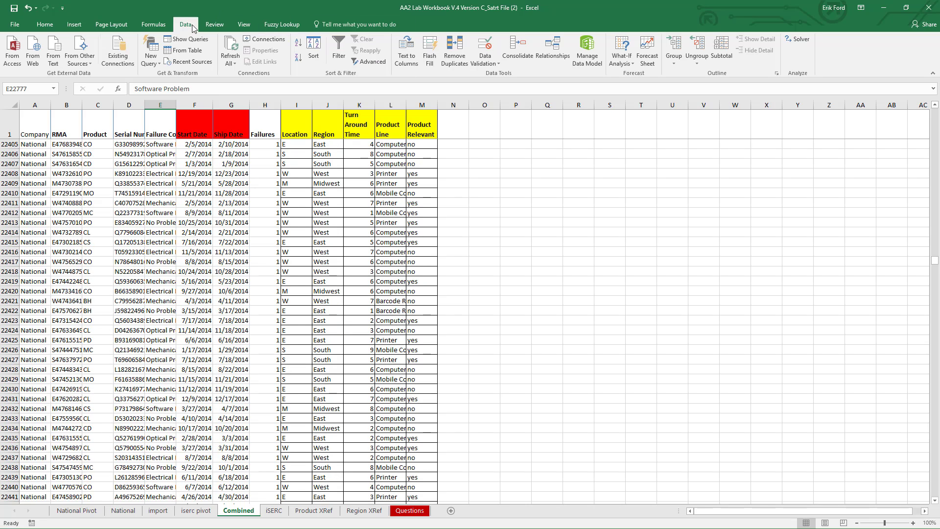
left_click(339, 49)
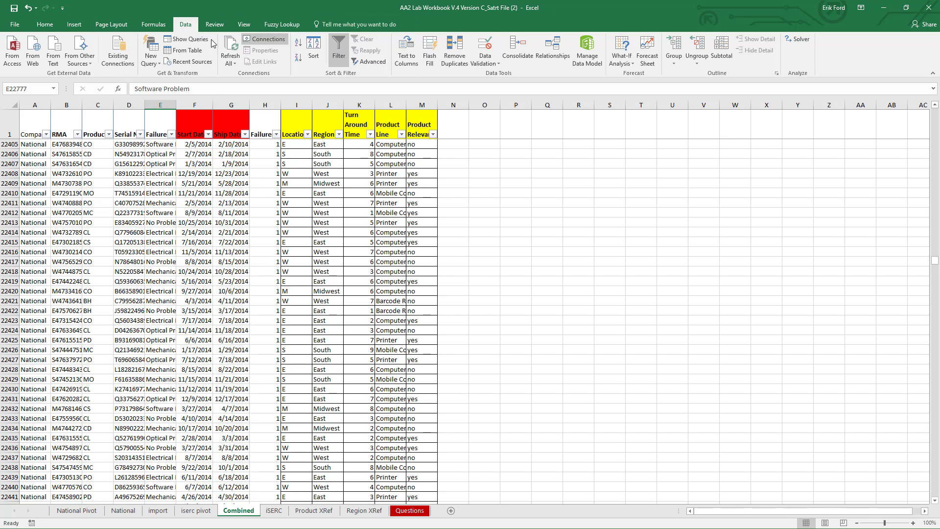
left_click(46, 133)
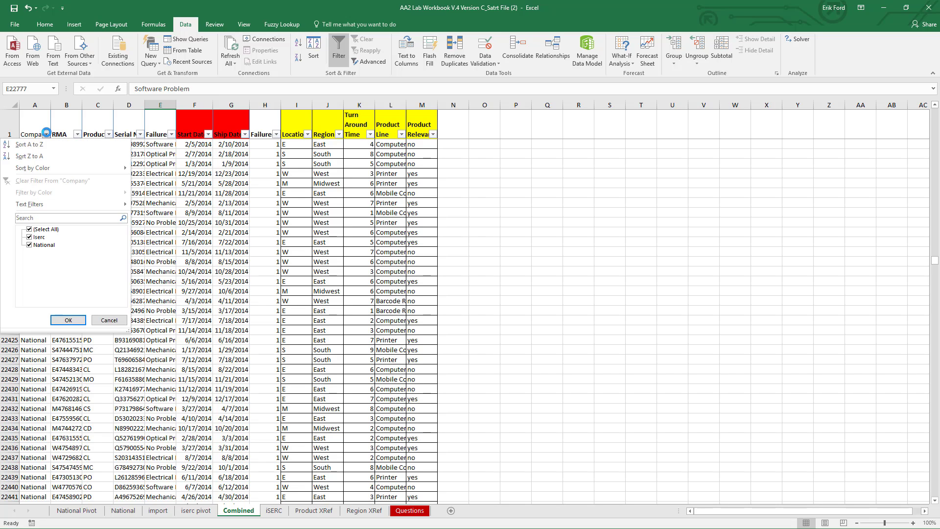
left_click(78, 135)
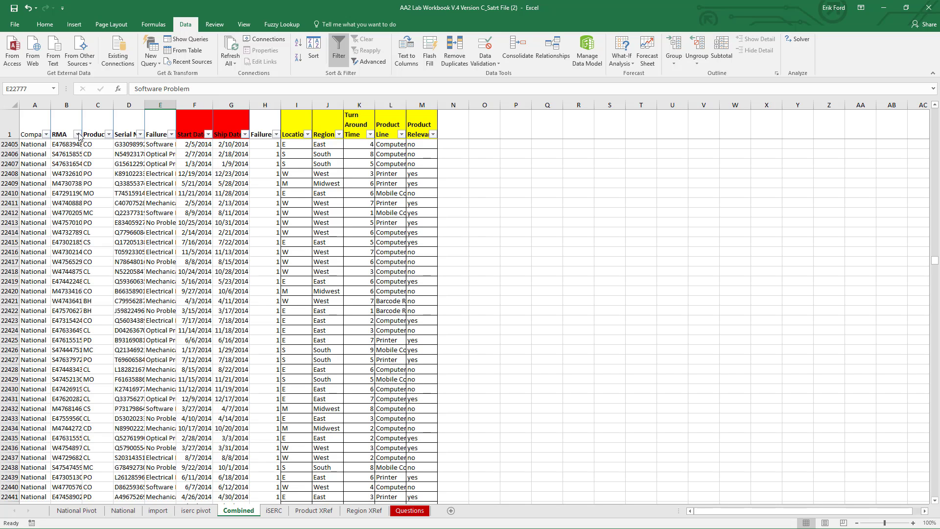
left_click(78, 134)
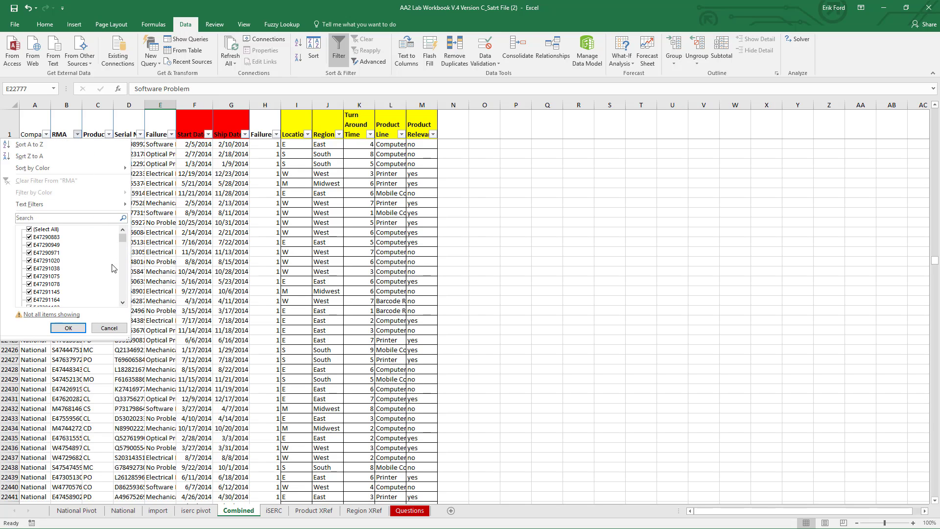
left_click_drag(122, 241, 136, 316)
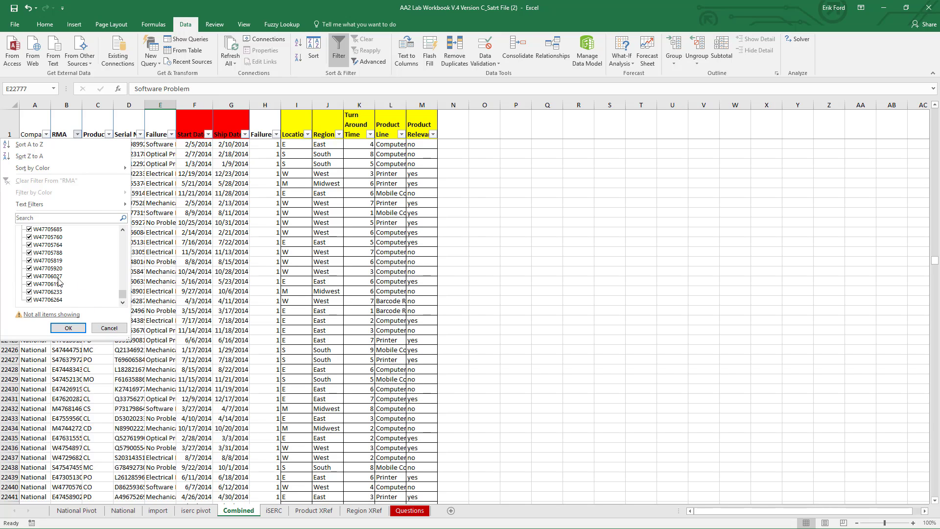
left_click_drag(123, 295, 133, 274)
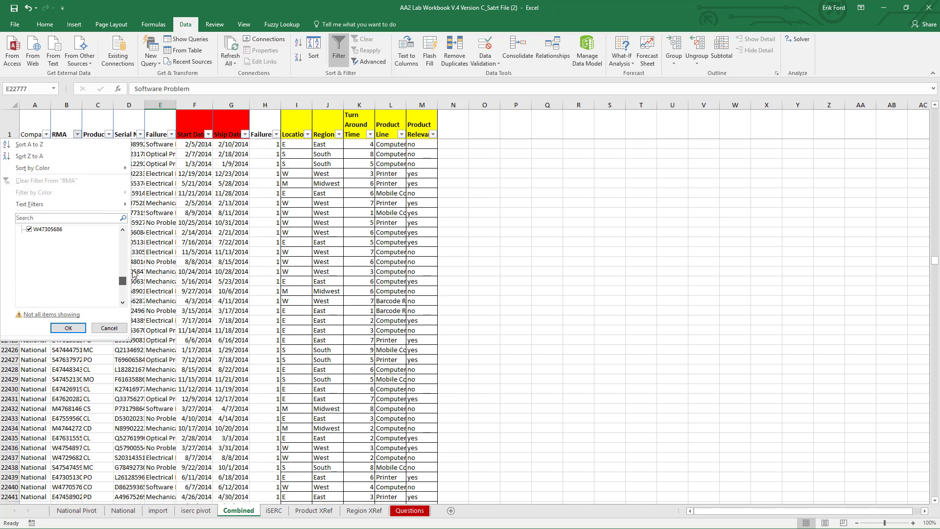
Check the full lists of distinct Product and Serial Number values for inconsistent entries, without applying a filter
left_click(106, 134)
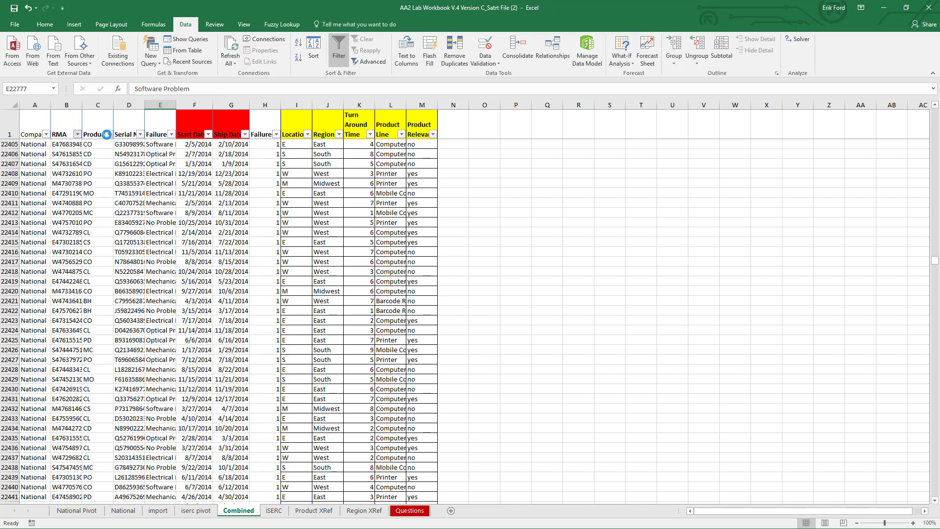
left_click_drag(125, 242, 133, 305)
left_click(109, 320)
left_click(141, 134)
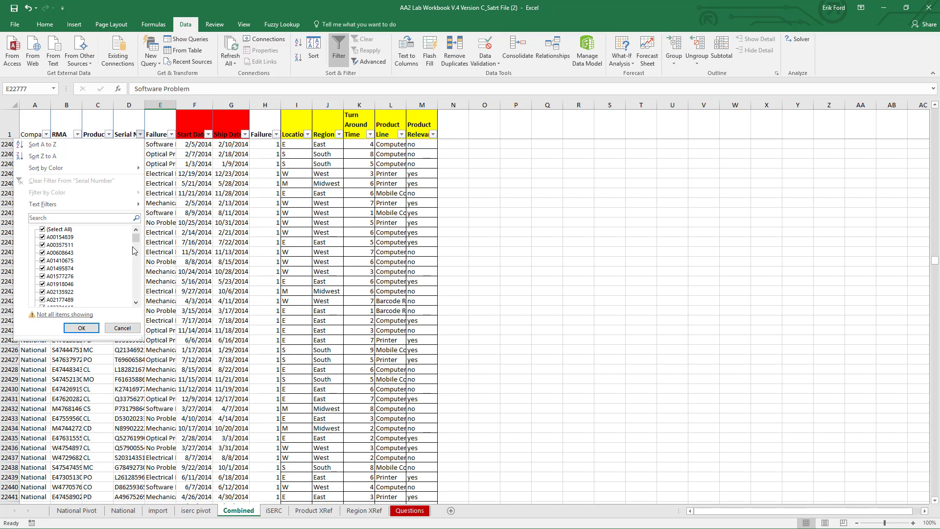
left_click_drag(135, 238, 141, 311)
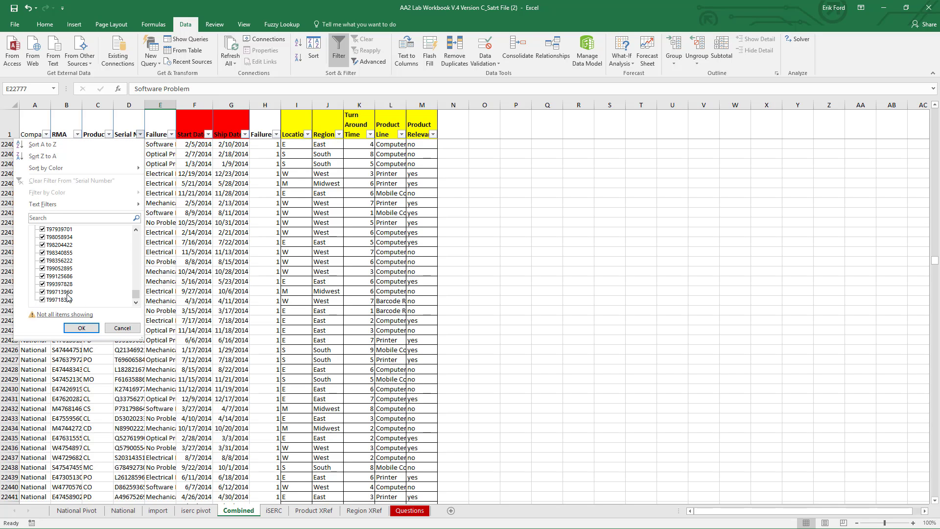
Check the filter values of the Failure Code, Start Date and Ship Date columns
left_click(172, 134)
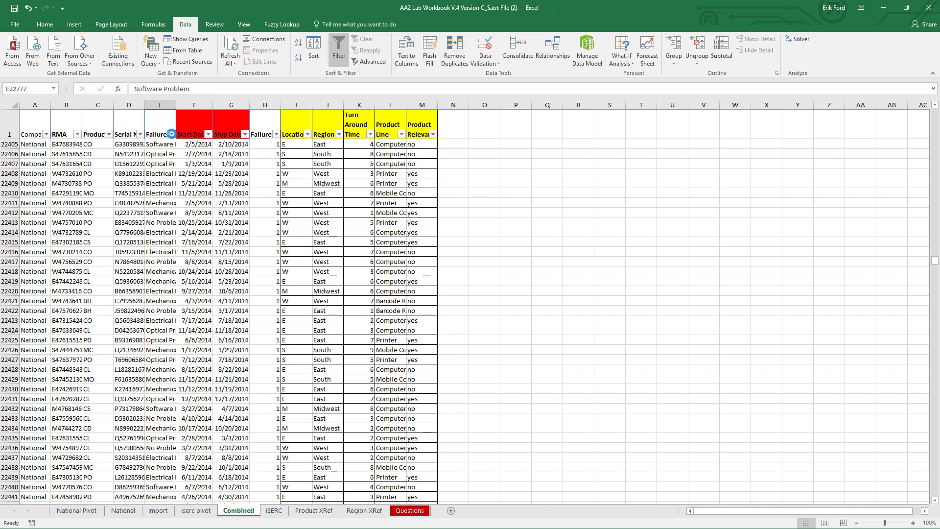
left_click(171, 134)
left_click(209, 136)
left_click(208, 136)
left_click_drag(209, 251, 208, 282)
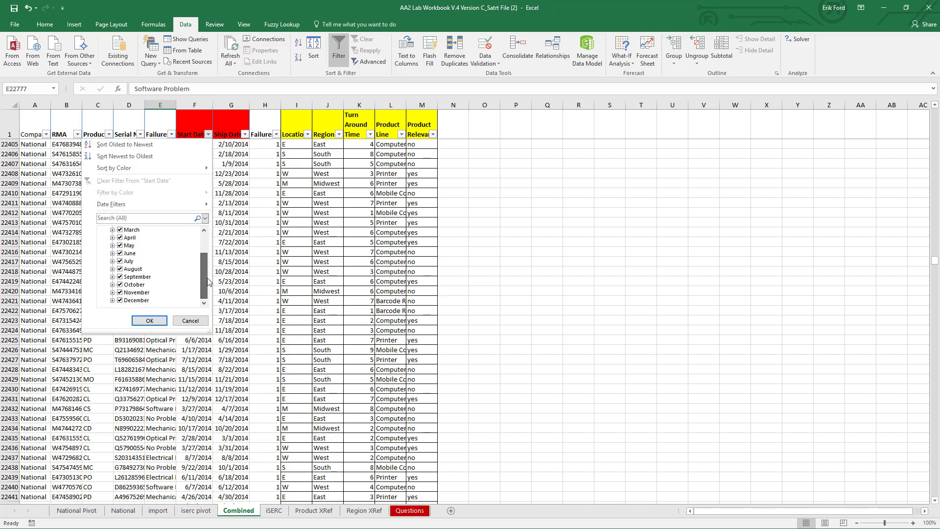
left_click(245, 135)
left_click(245, 134)
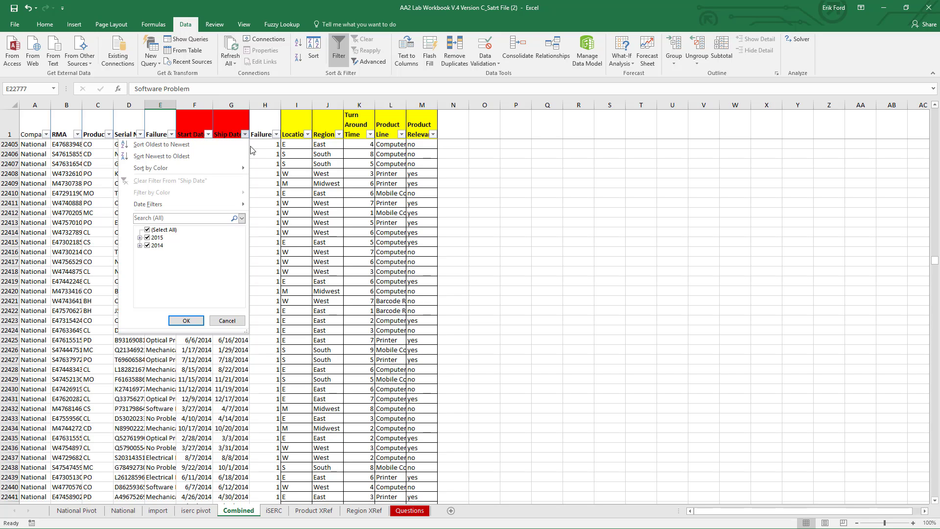
Check the distinct values in the Failures, Location and Region columns
left_click(276, 134)
left_click(276, 134)
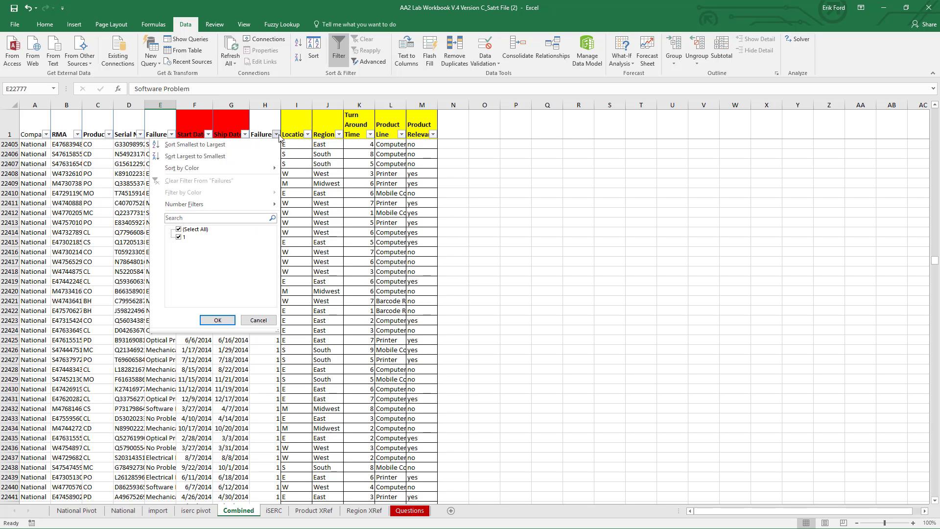
left_click(307, 134)
left_click(307, 134)
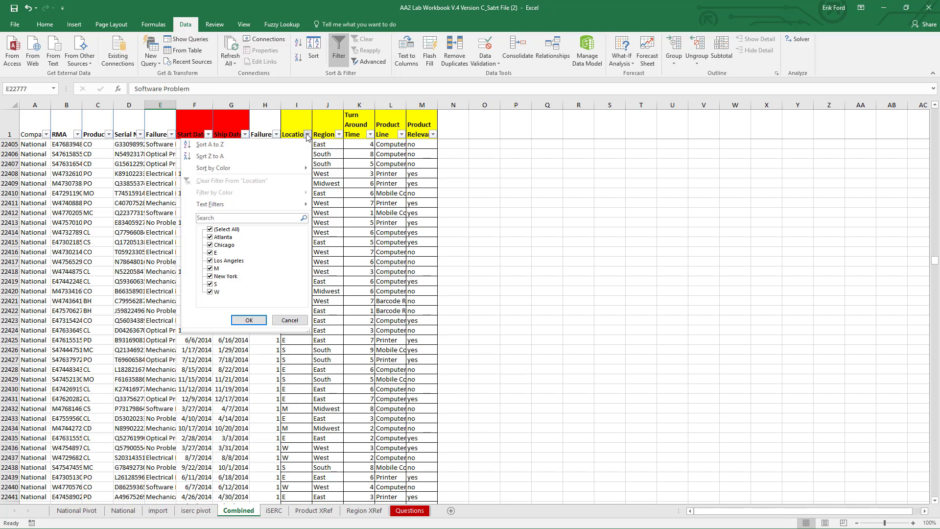
left_click(338, 134)
left_click(338, 134)
Check the distinct values in the Turn Around Time, Product Line and Product Relevant columns
left_click(371, 135)
left_click(370, 134)
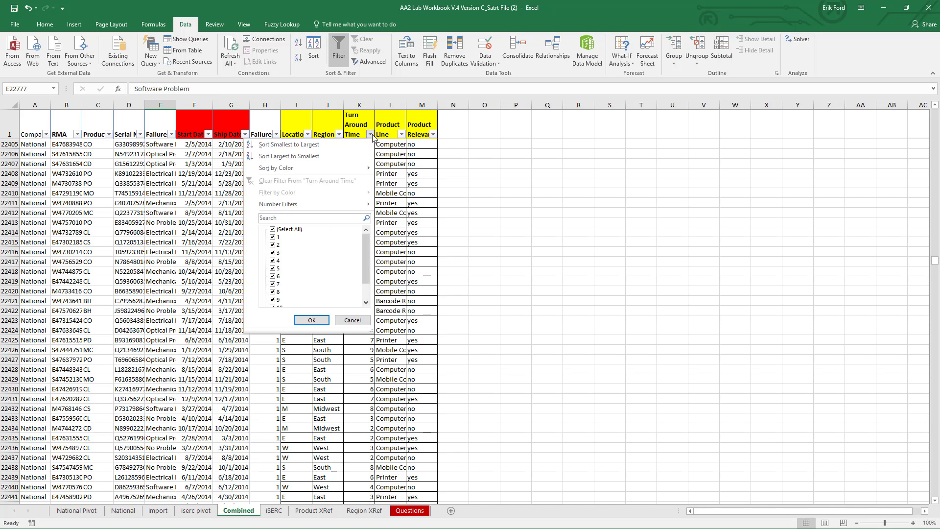
left_click_drag(366, 245, 367, 289)
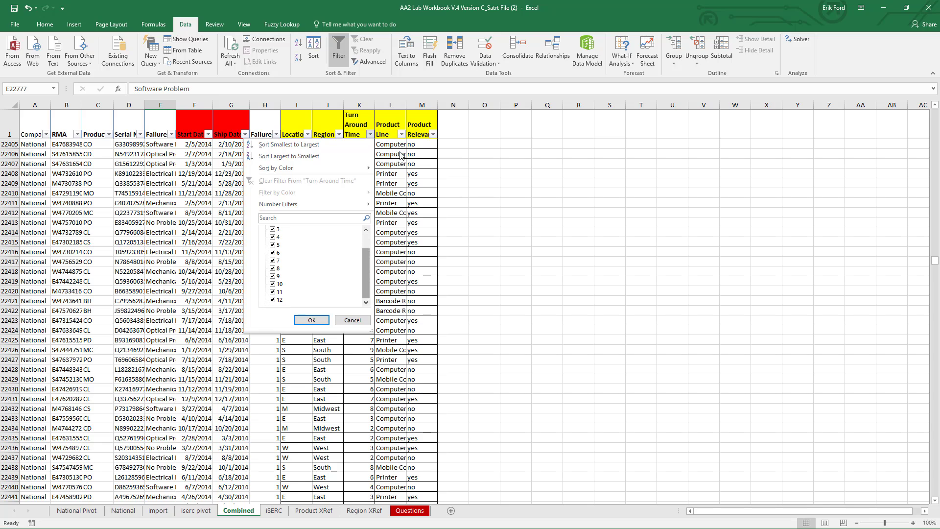
left_click(402, 136)
left_click(402, 135)
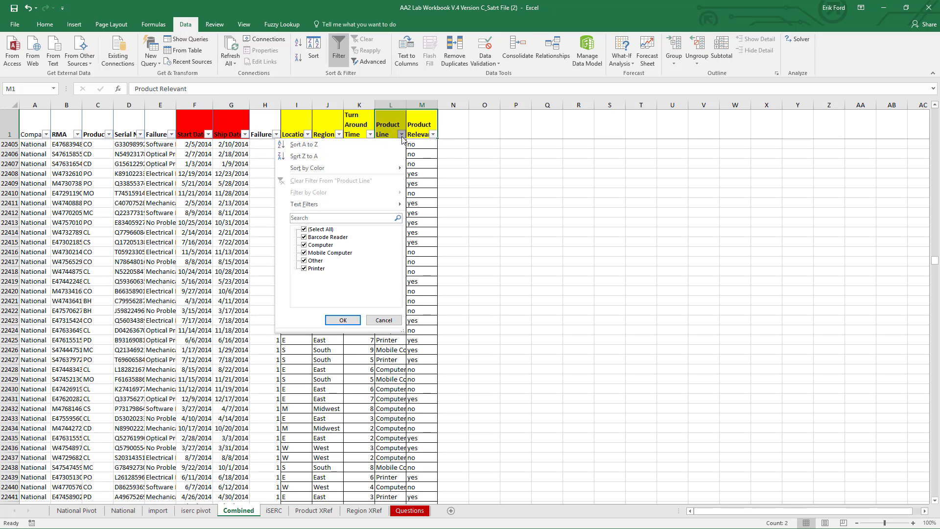
left_click(433, 135)
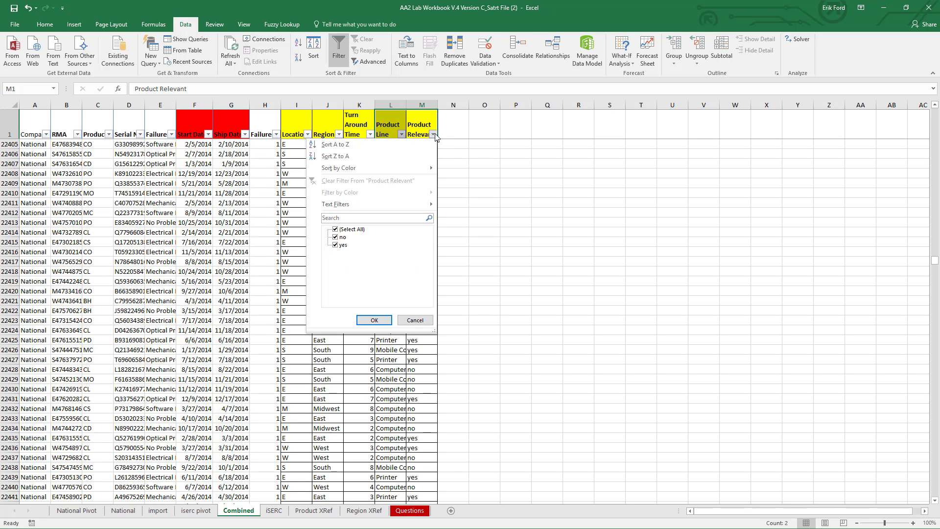
Insert a PivotTable on a new worksheet from the Combined sheet's full data range, A1:M57672
left_click(417, 321)
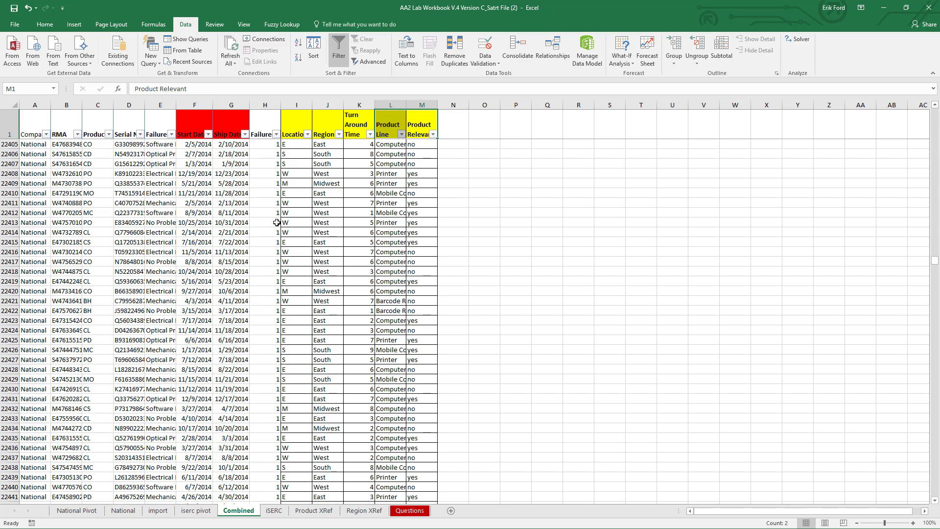
left_click(226, 290)
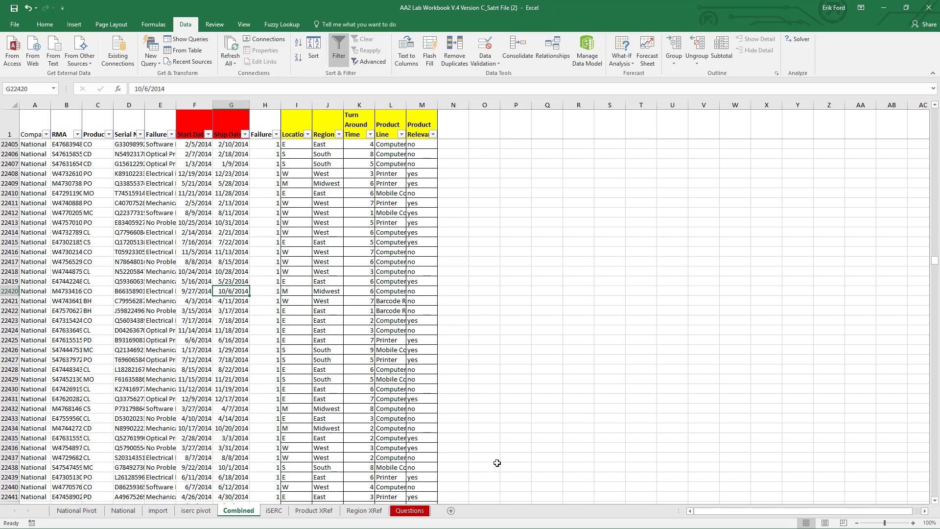
left_click(78, 23)
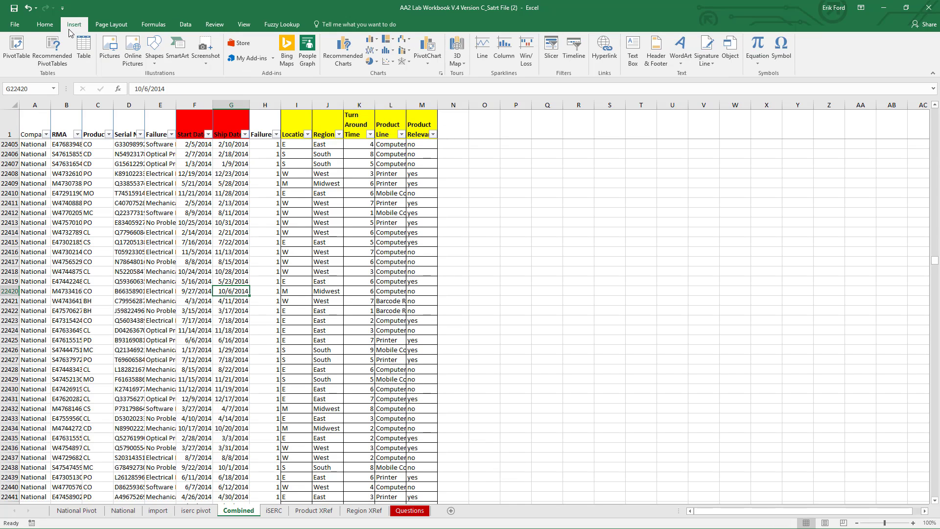
left_click(21, 48)
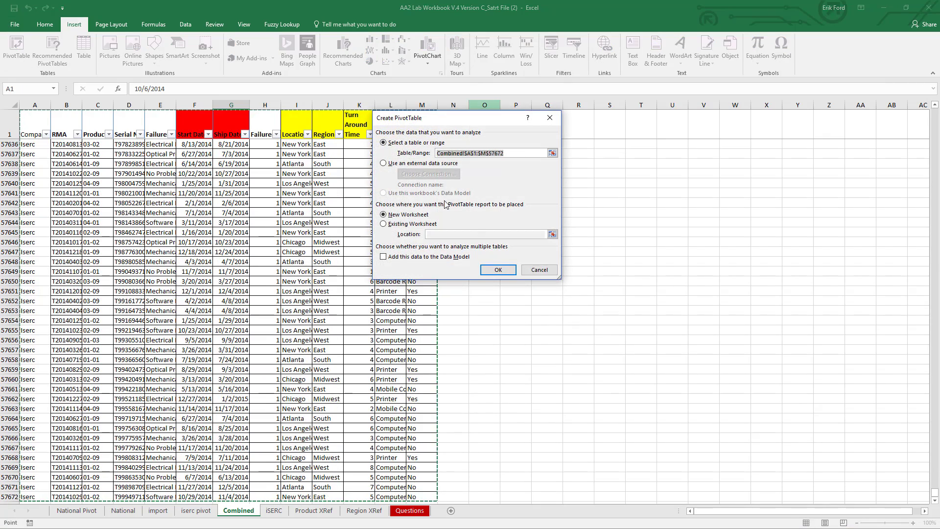
left_click(498, 270)
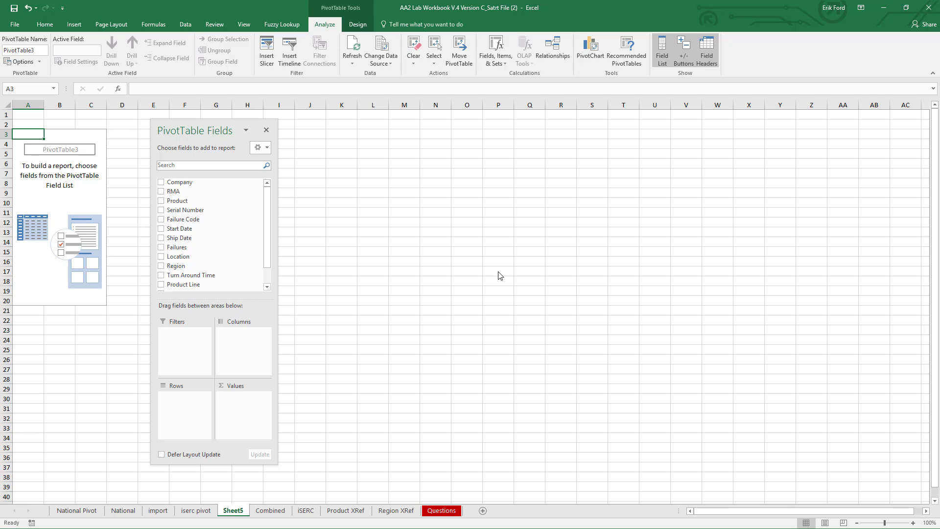
Rename the new PivotTable sheet as Combined Pivot
key("Down")
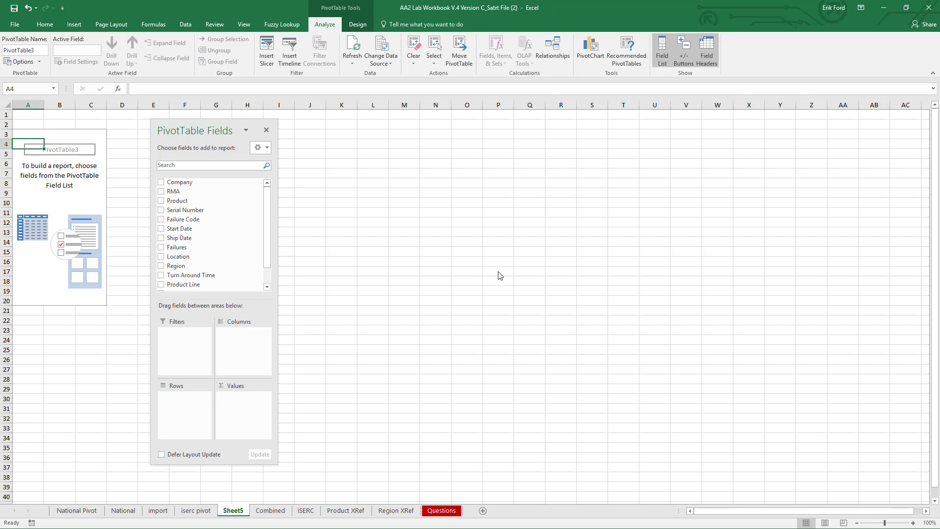
double_click(233, 511)
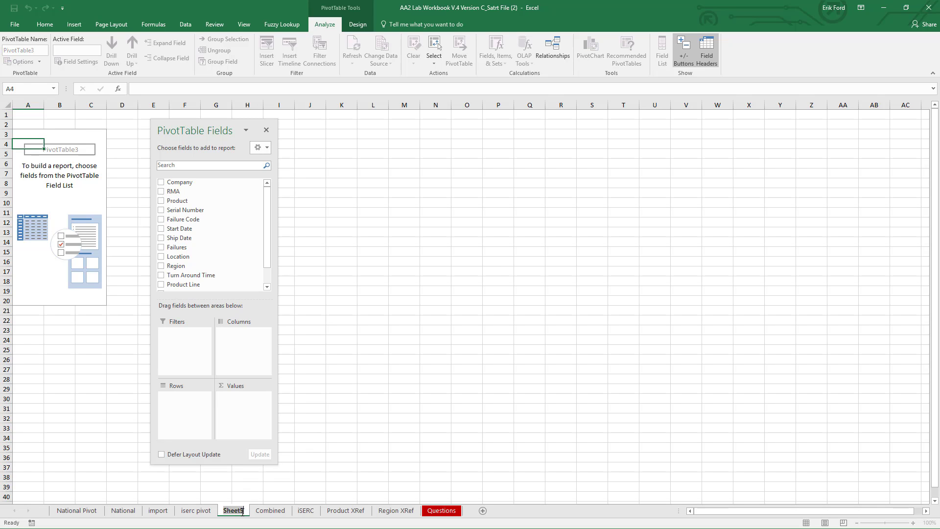
type("Combine")
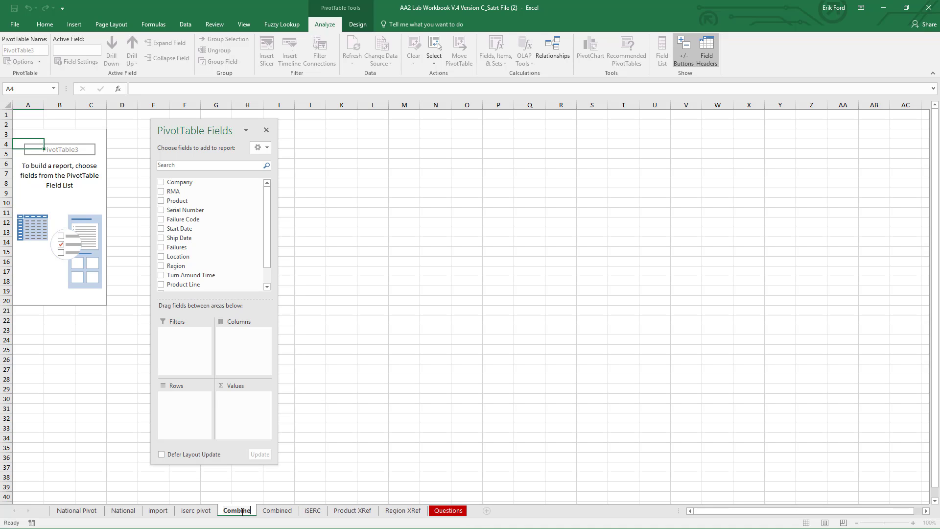
type("d Pivot")
key("Return")
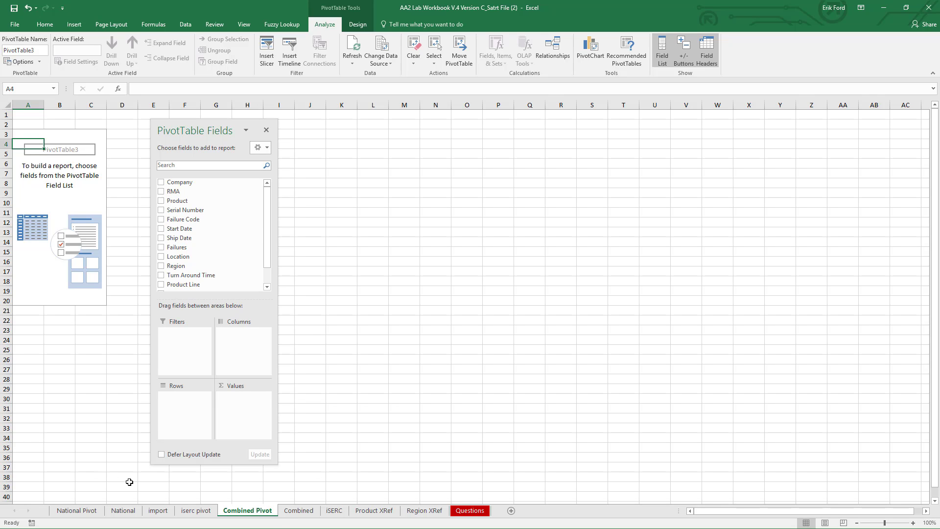
Add Turn Around Time to the PivotTable values and summarize it by Average
scroll(269, 199, "down", 1)
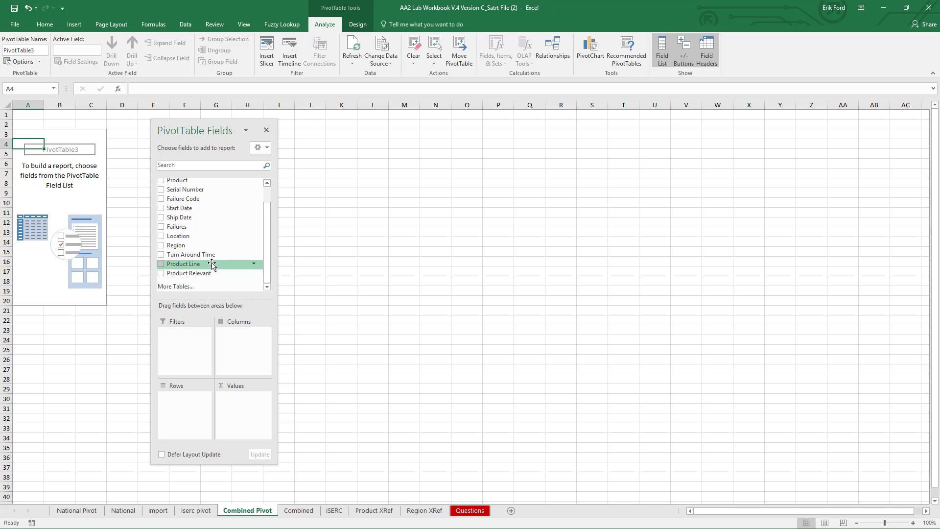
left_click_drag(176, 254, 247, 406)
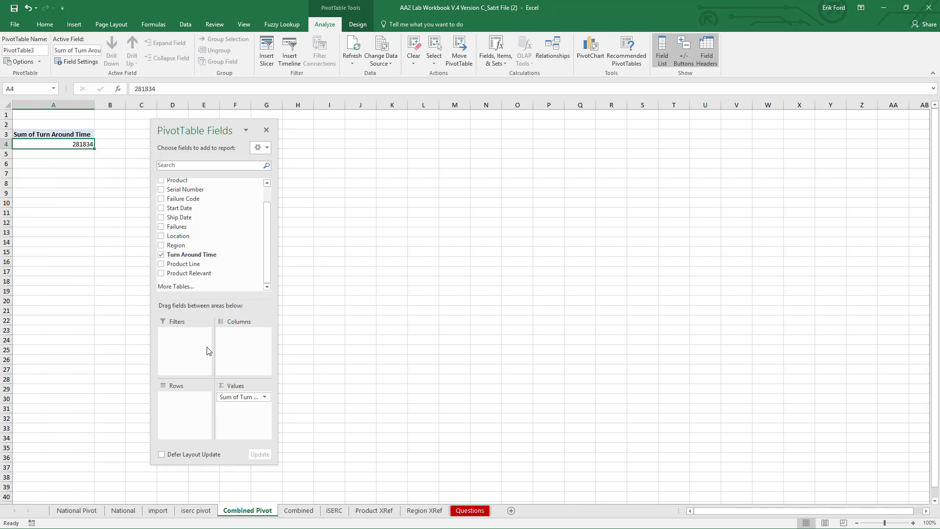
left_click(264, 397)
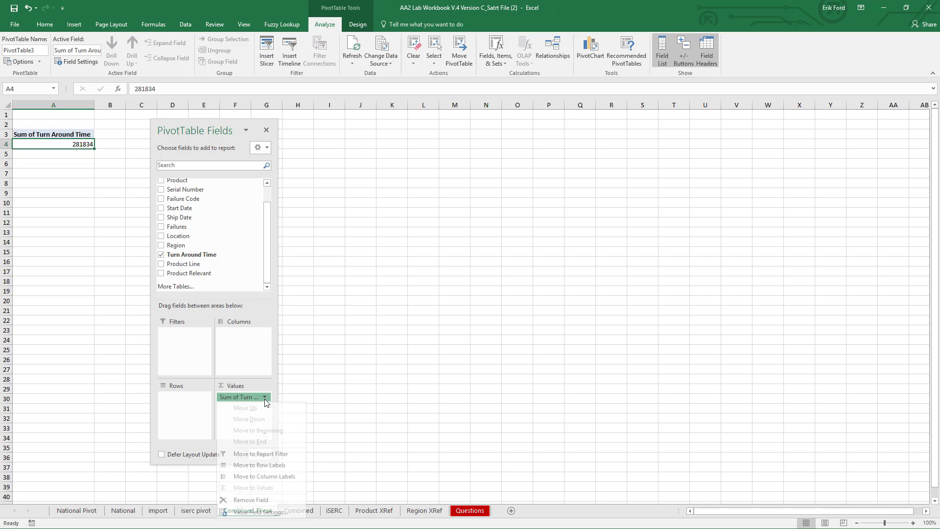
left_click(245, 512)
left_click(398, 218)
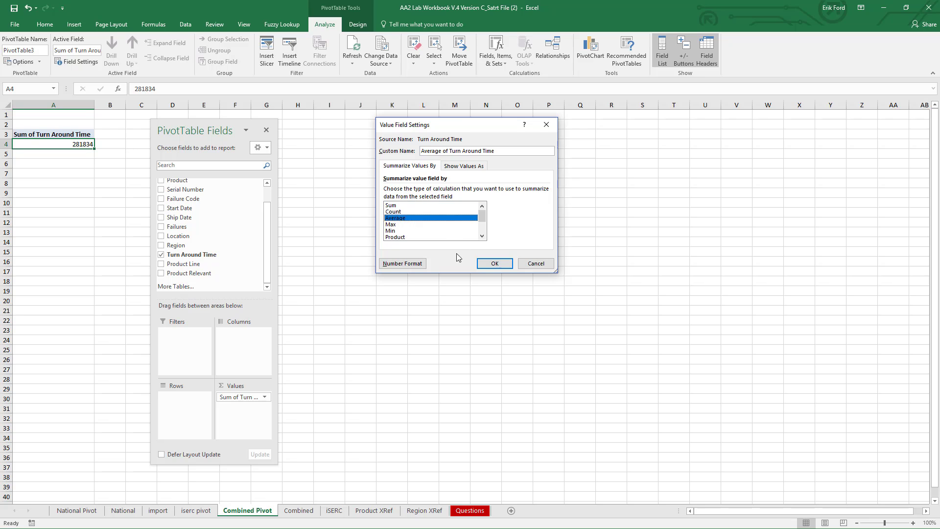
left_click(496, 264)
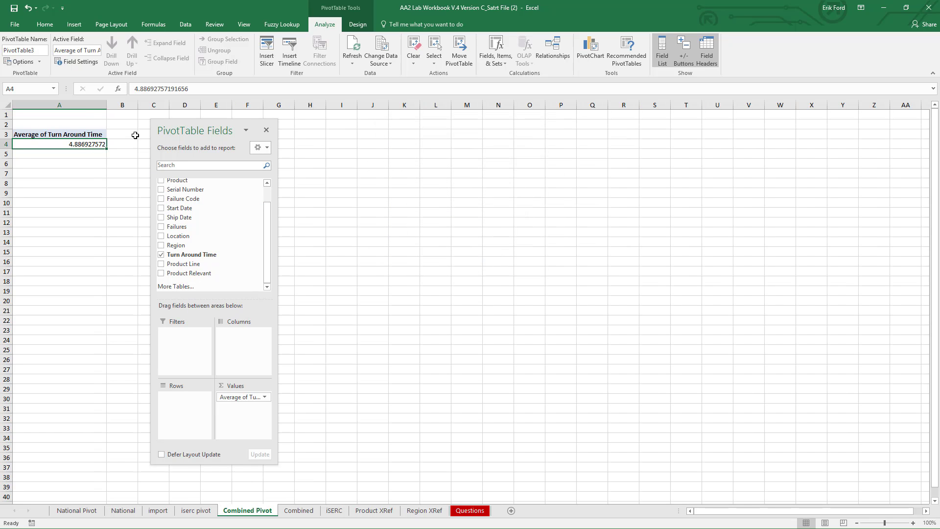
Format the average turn around time as a Number with one decimal place
right_click(79, 146)
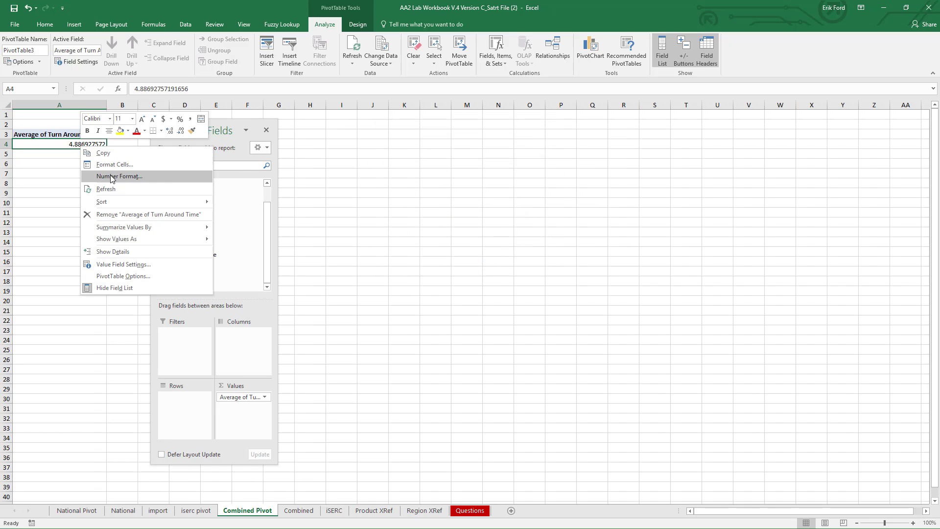
left_click(107, 174)
left_click_drag(104, 62, 266, 69)
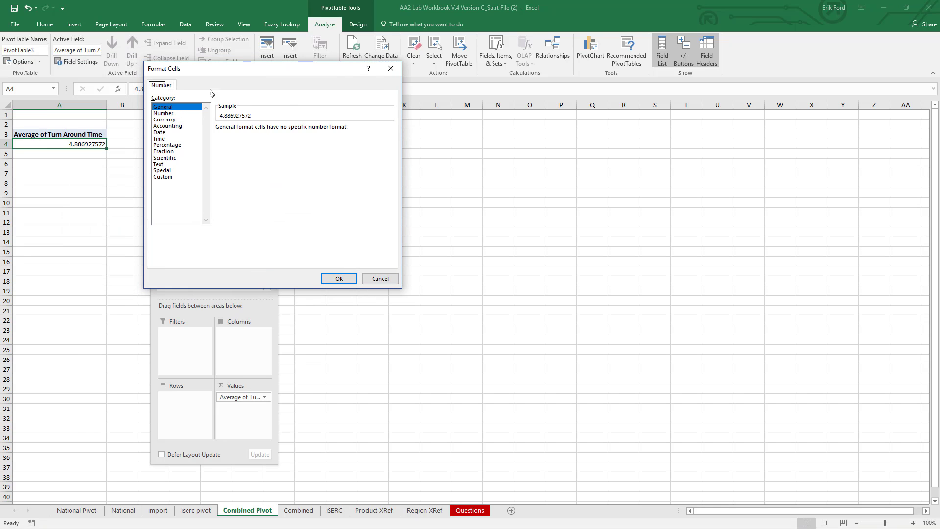
left_click(170, 112)
left_click(282, 131)
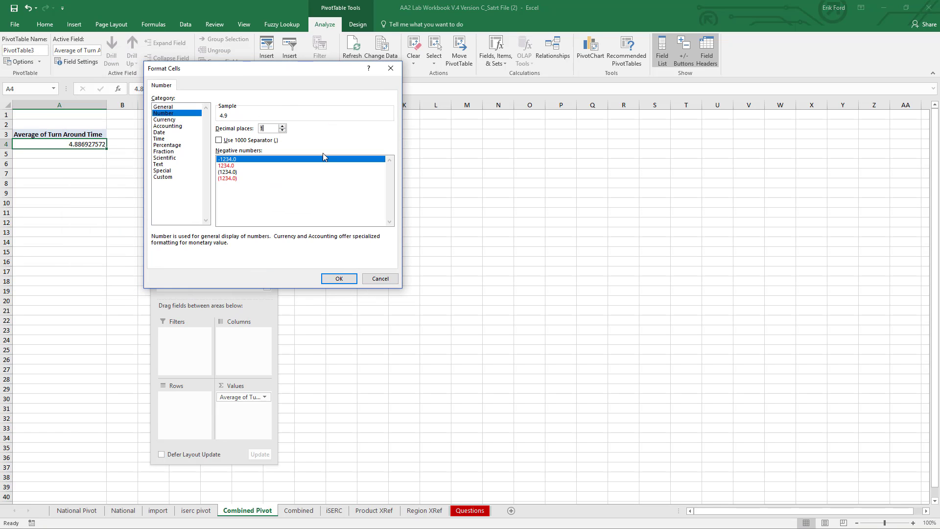
left_click(338, 278)
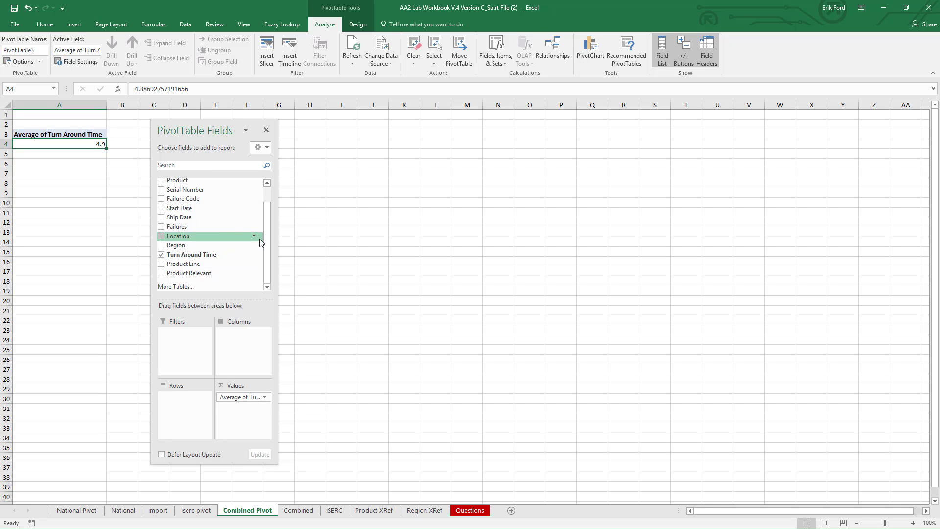
Sort the PivotTable field list from A to Z and add Product Line as the row field
scroll(259, 239, "up", 1)
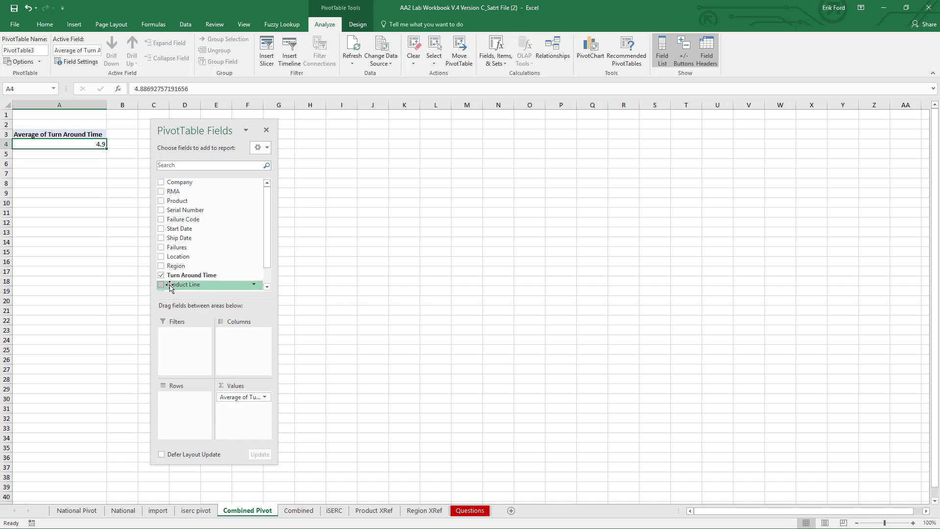
left_click(263, 151)
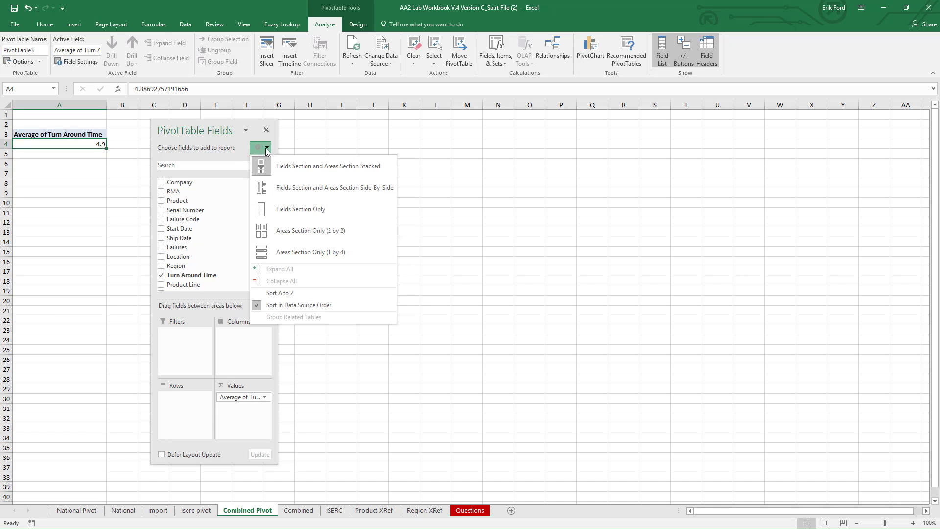
left_click(277, 293)
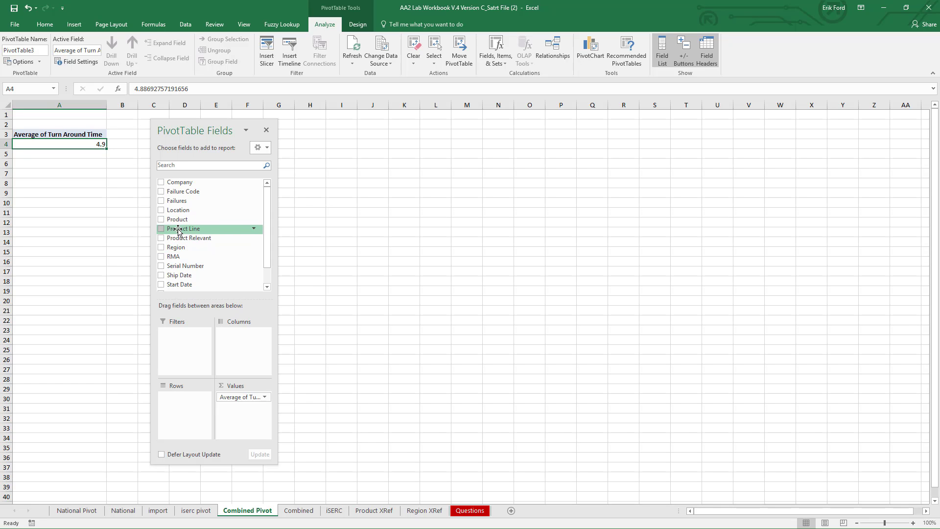
left_click_drag(194, 229, 195, 411)
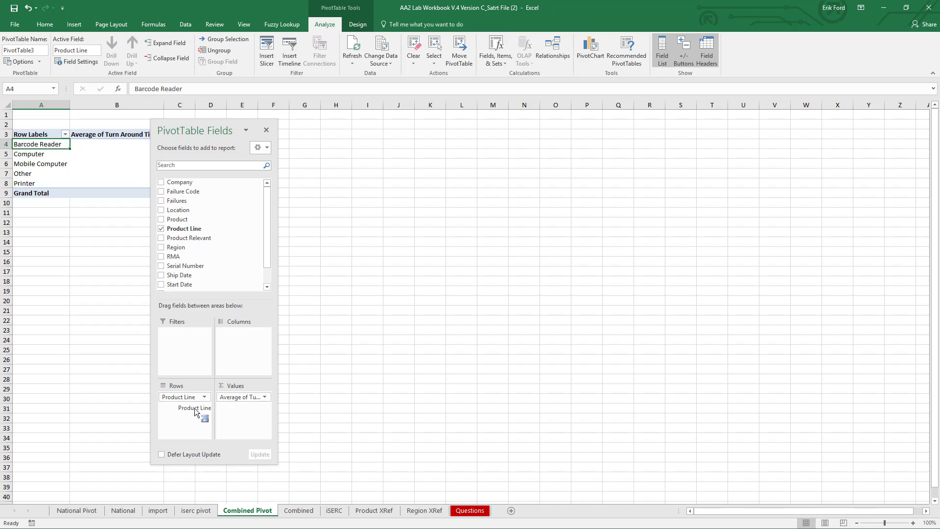
left_click_drag(195, 411, 195, 411)
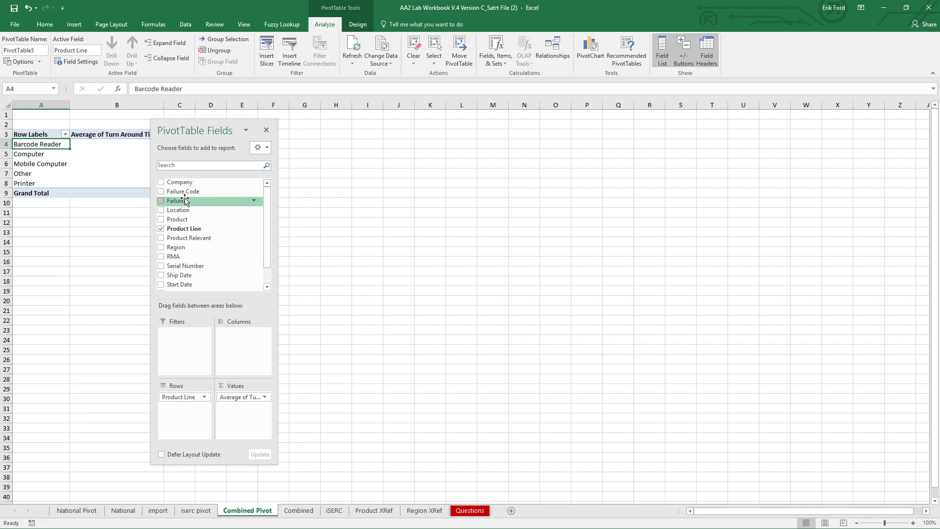
Try nesting Location under Product Line in the PivotTable rows, then remove Location
left_click_drag(181, 210, 179, 411)
left_click_drag(192, 132, 284, 133)
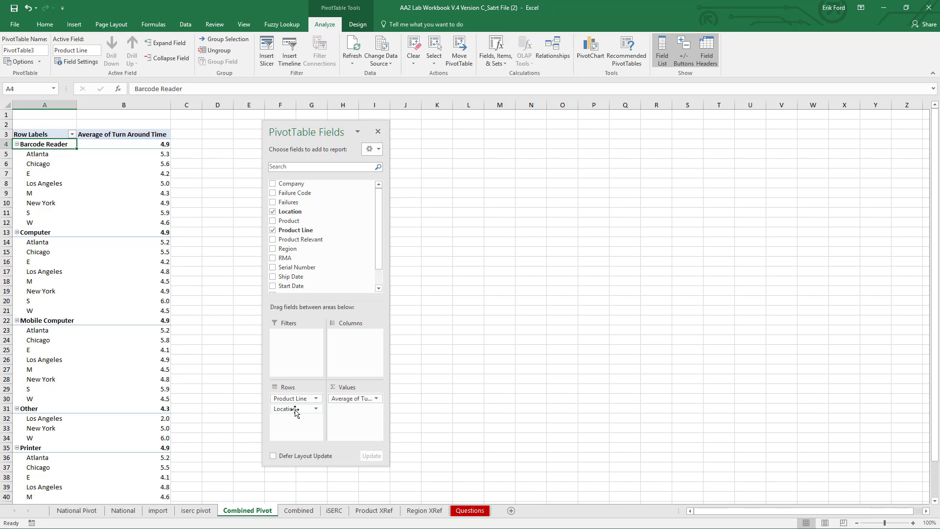
left_click_drag(295, 412, 201, 296)
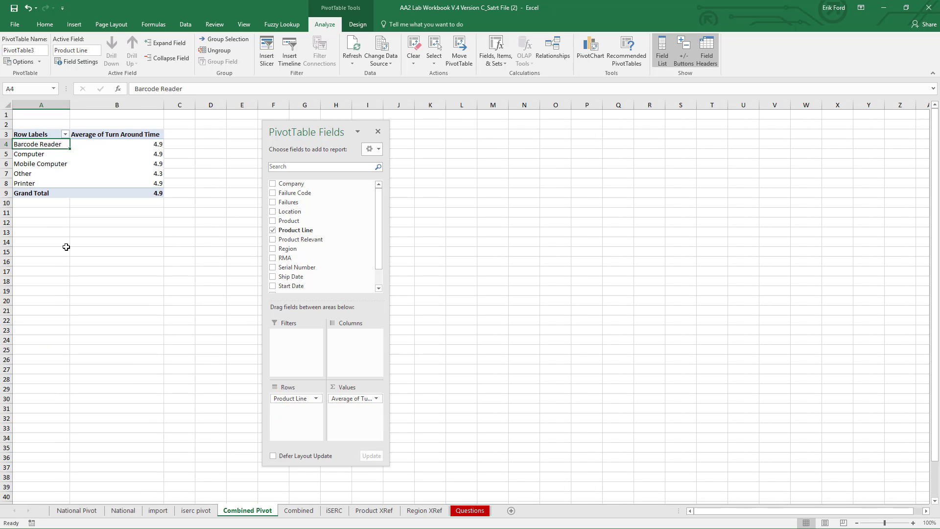
Try breaking each product line's average turn around time down by Region, then remove Region from the rows
left_click_drag(288, 248, 294, 426)
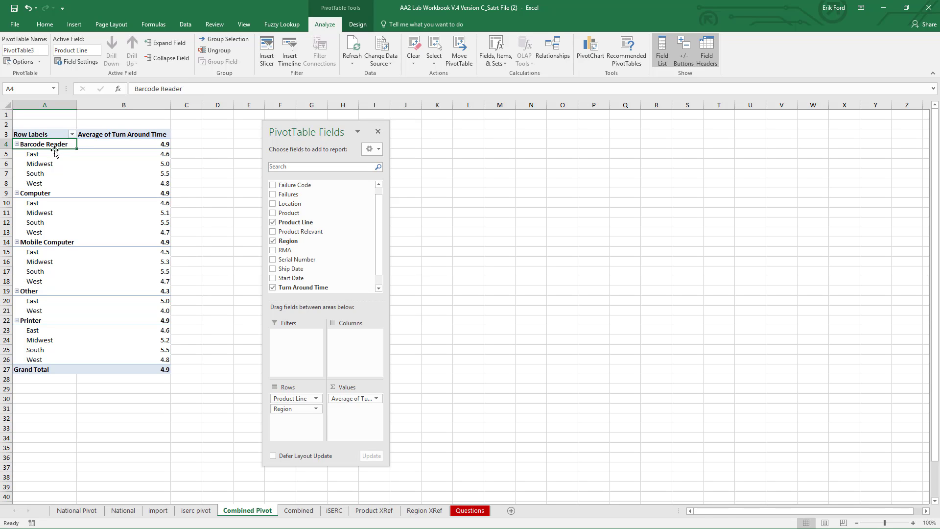
left_click(6, 155)
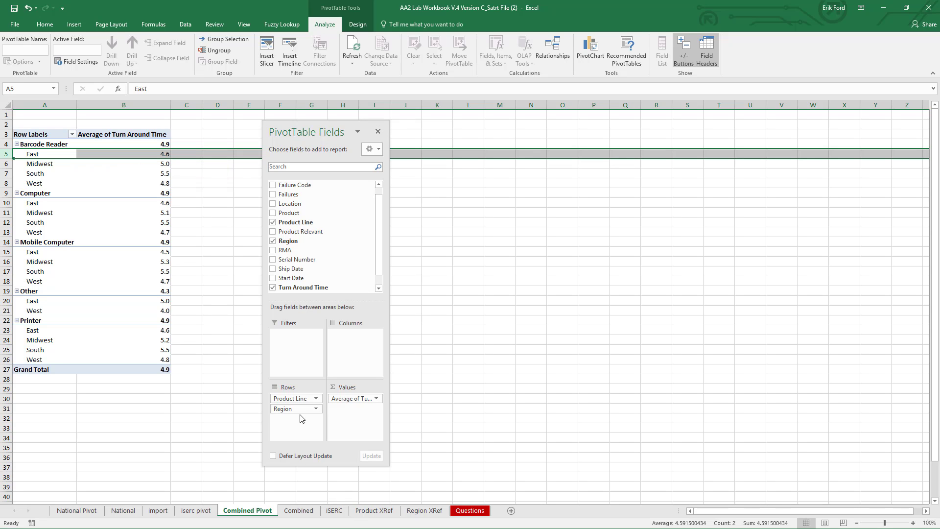
left_click_drag(304, 410, 204, 398)
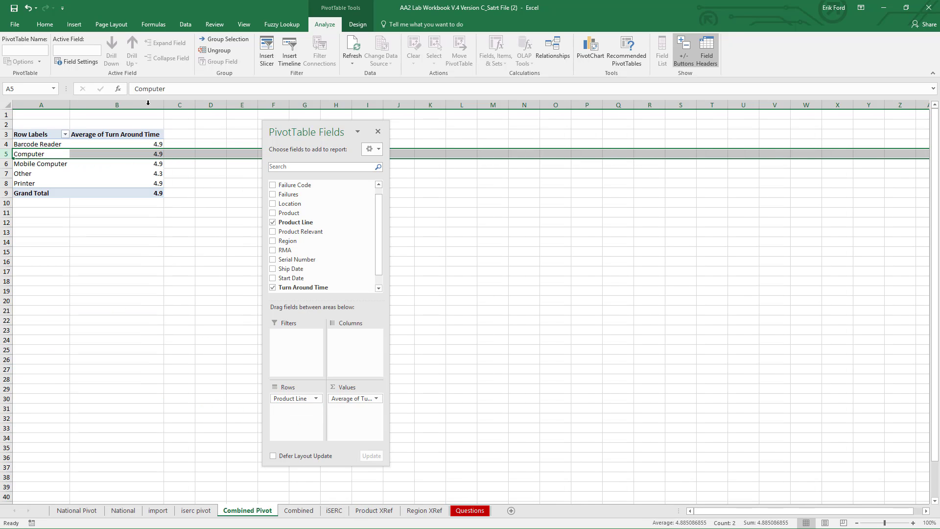
Show the average turn around times with three decimal places and sort the product lines by them from largest to smallest
left_click(9, 174)
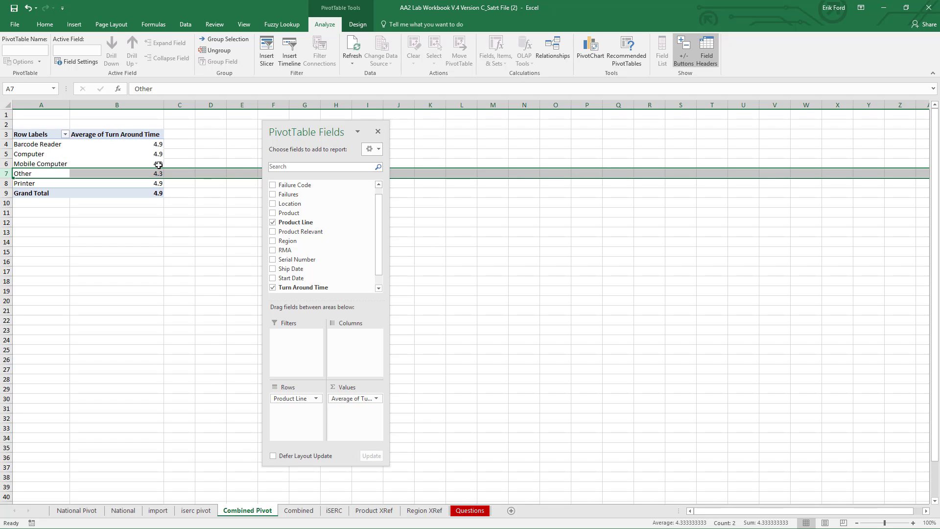
left_click_drag(294, 129, 334, 125)
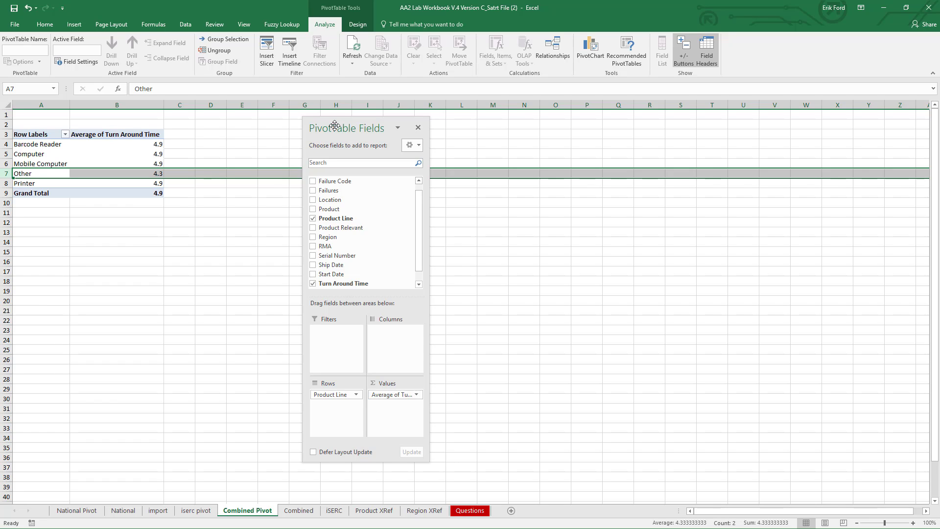
right_click(153, 146)
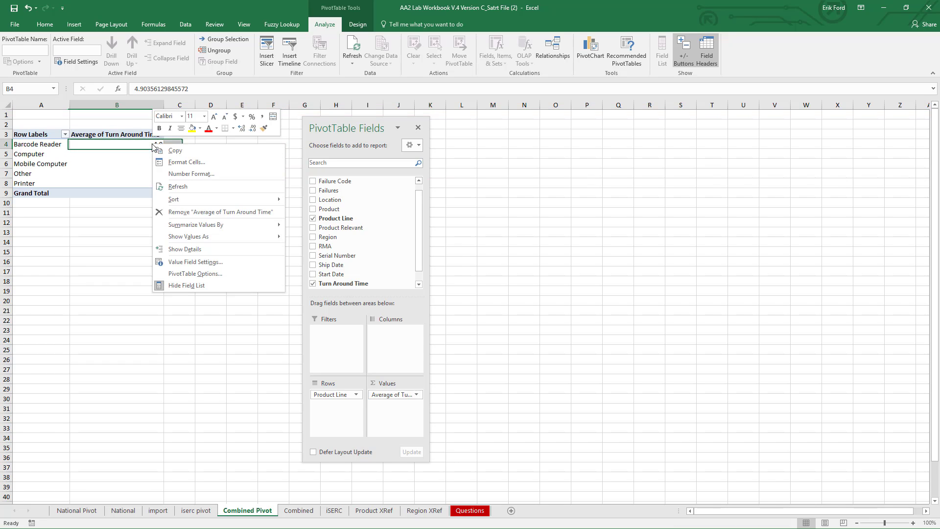
left_click(190, 177)
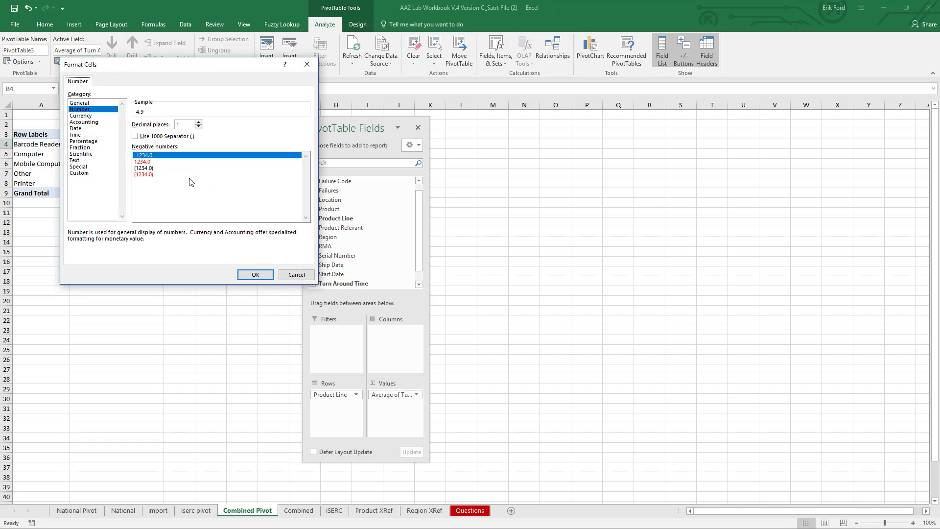
left_click(199, 122)
left_click(198, 122)
left_click(255, 274)
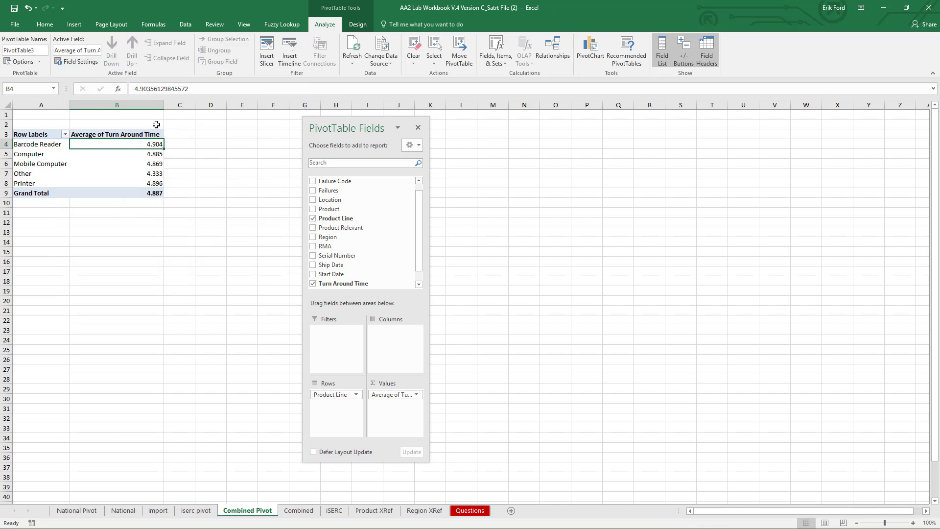
right_click(148, 143)
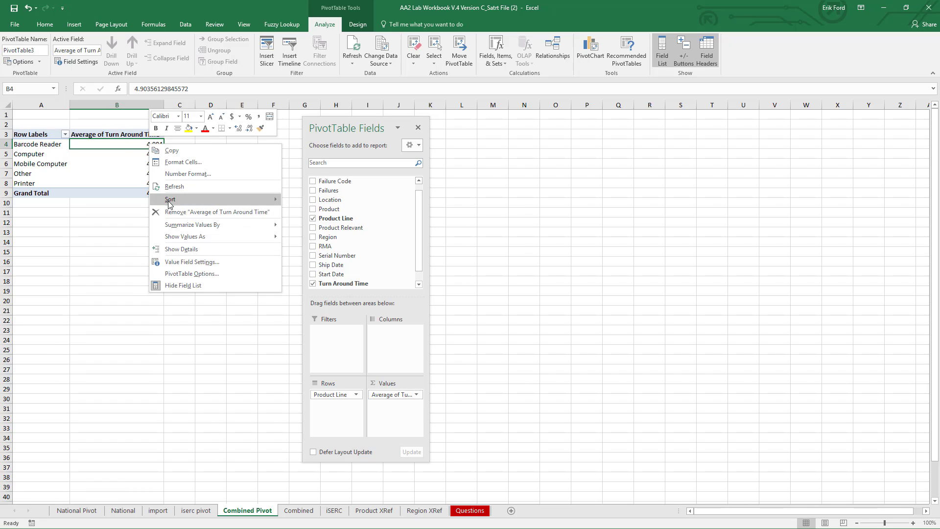
left_click(313, 212)
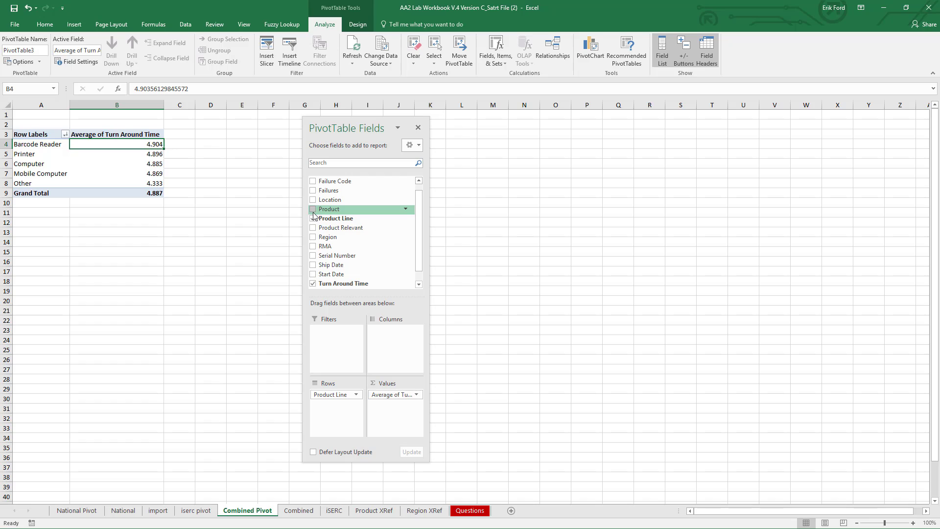
left_click(9, 182)
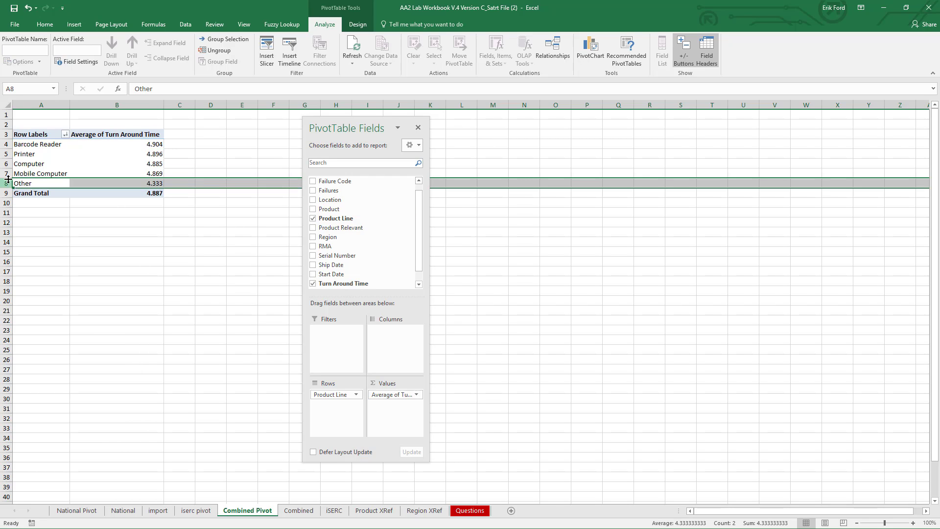
left_click(7, 173)
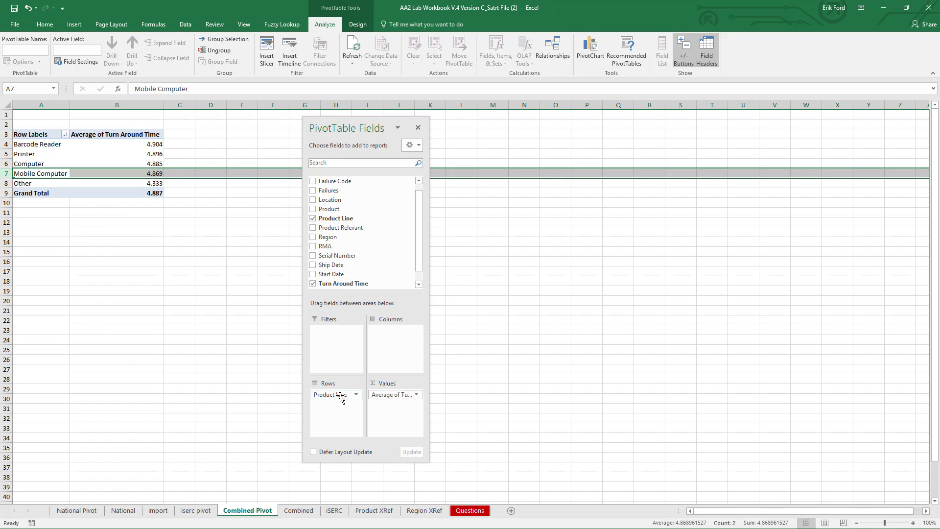
Remove Product Line from the PivotTable rows and add Region, Product Relevant and Failure Code as report filters
left_click_drag(340, 398, 215, 399)
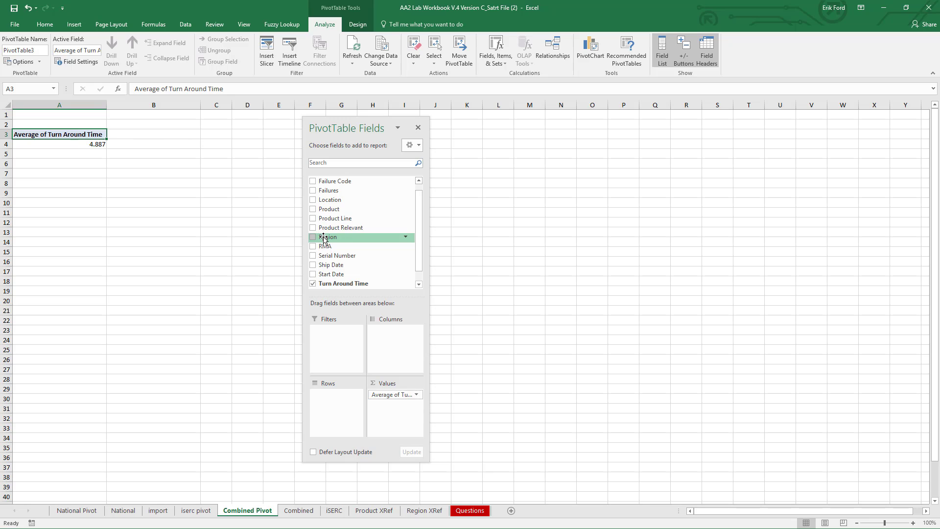
left_click_drag(324, 239, 343, 343)
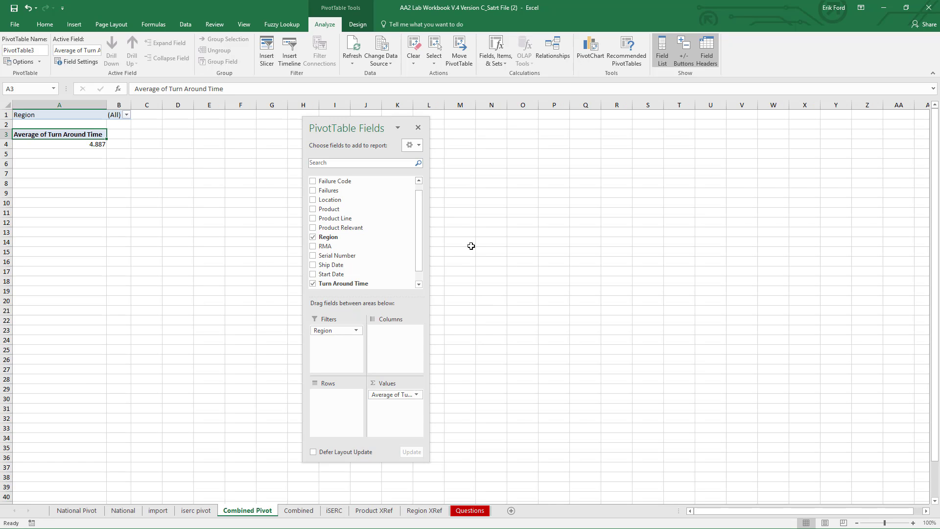
left_click_drag(355, 228, 341, 351)
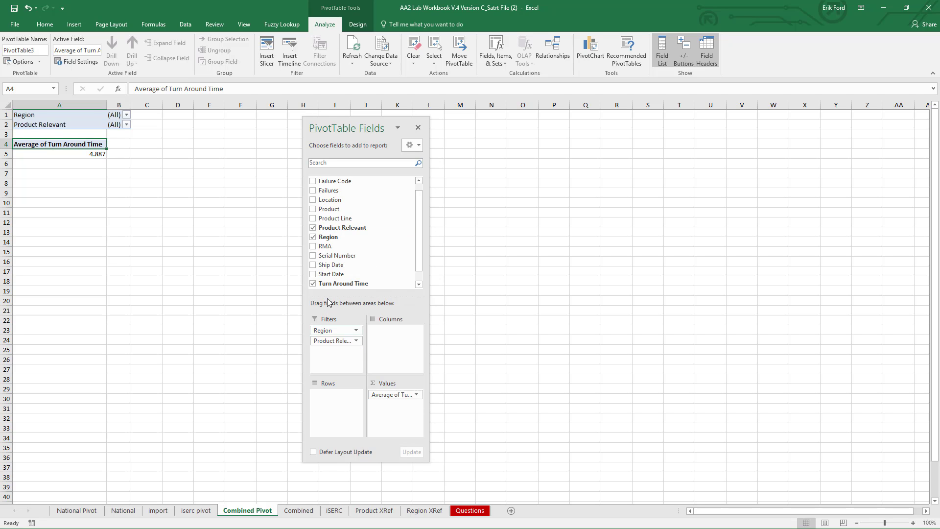
left_click_drag(344, 182, 337, 357)
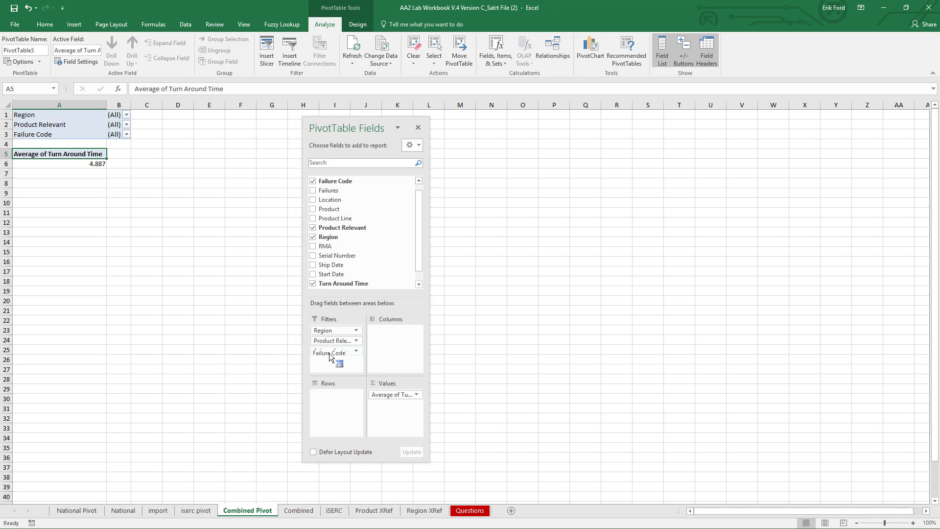
Filter the PivotTable to the South region and to records with Product Relevant set to yes
left_click(126, 114)
left_click(35, 161)
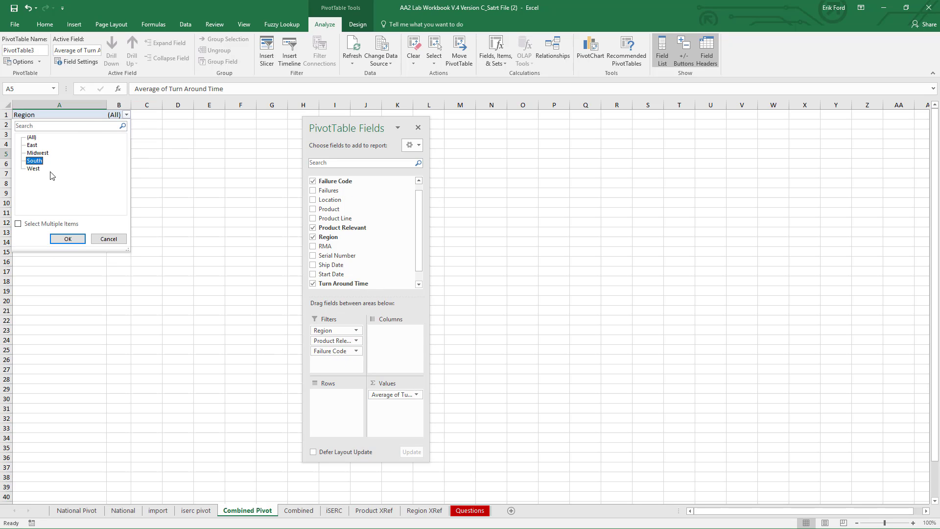
left_click(68, 238)
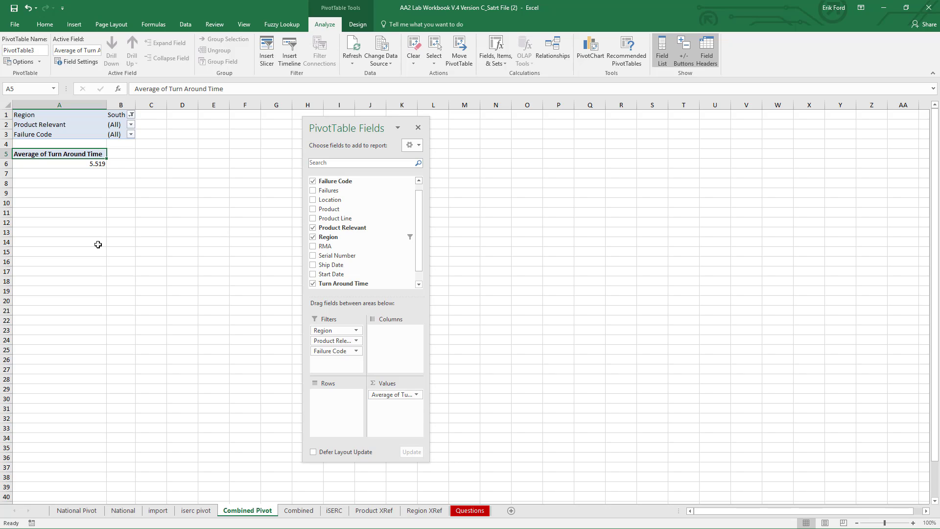
left_click(131, 125)
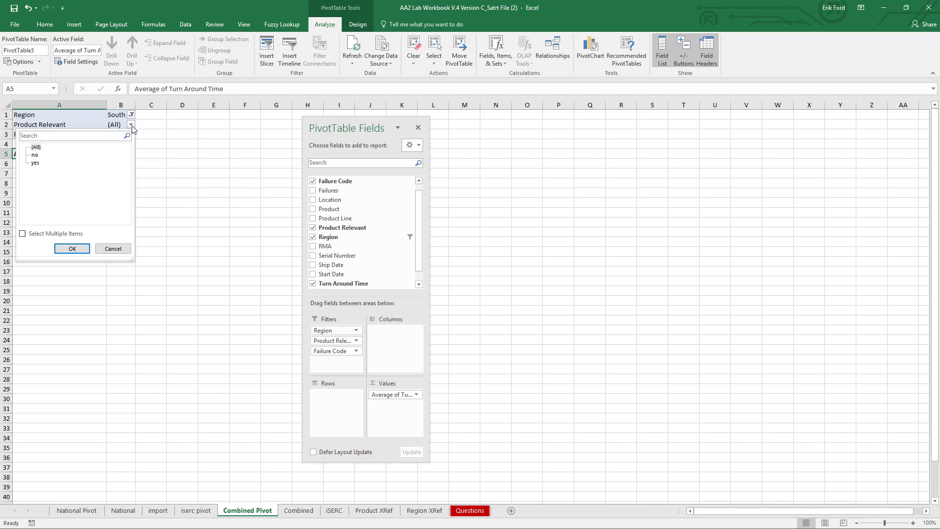
left_click(34, 163)
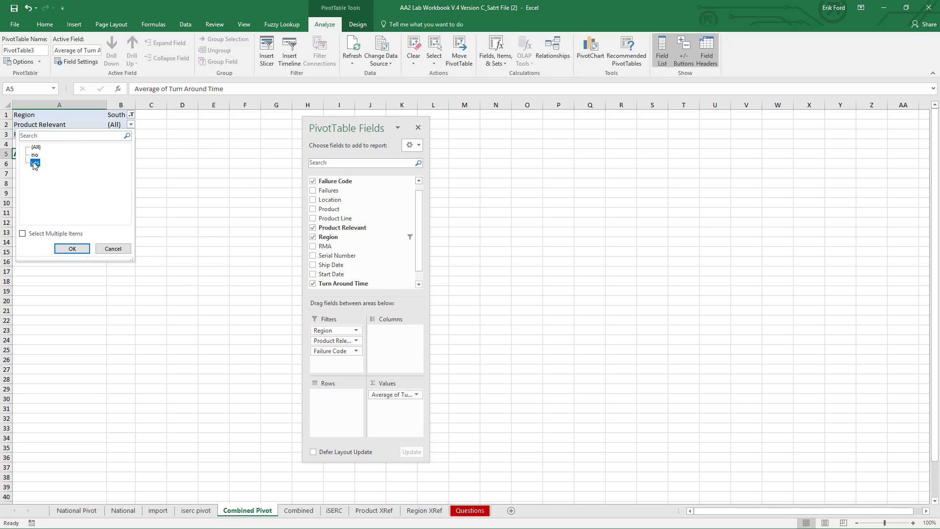
left_click(72, 249)
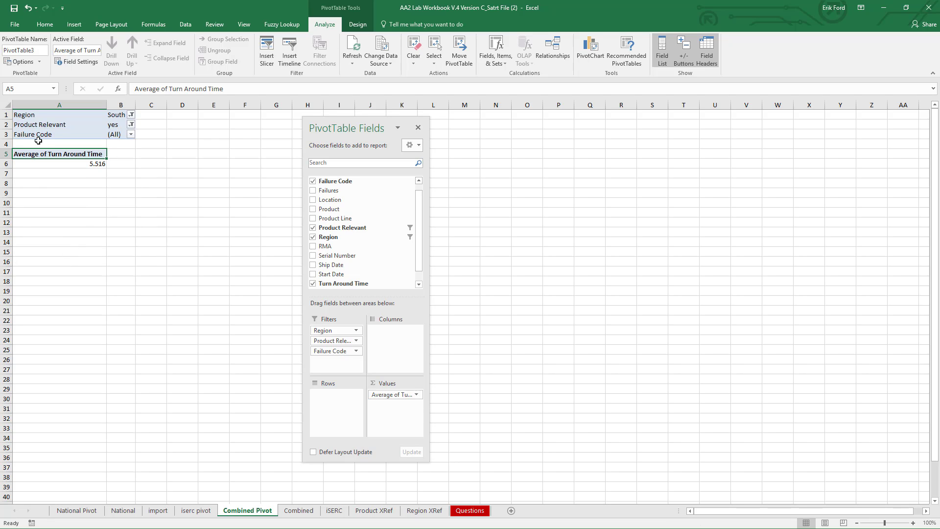
Filter Failure Code to Electrical, Mechanical, Optical and Software Problem, leaving out No Problem Found
left_click(131, 136)
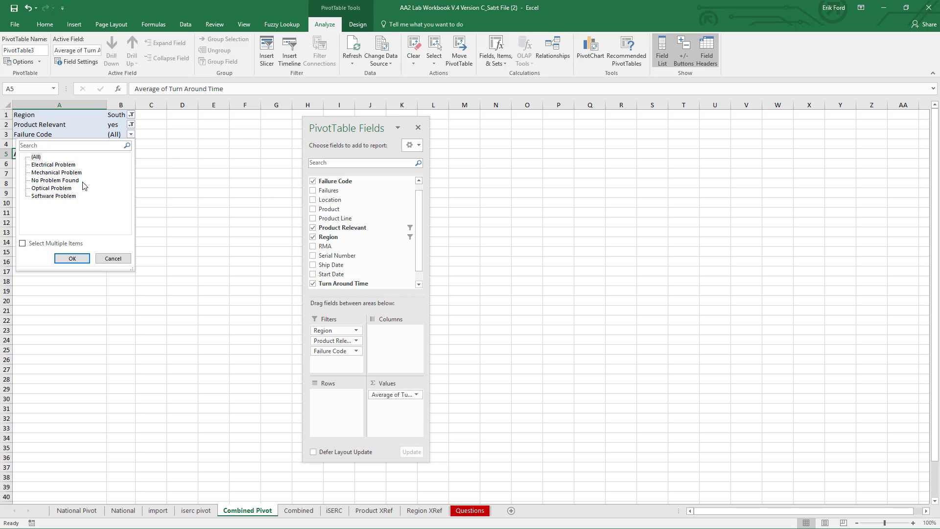
left_click(22, 243)
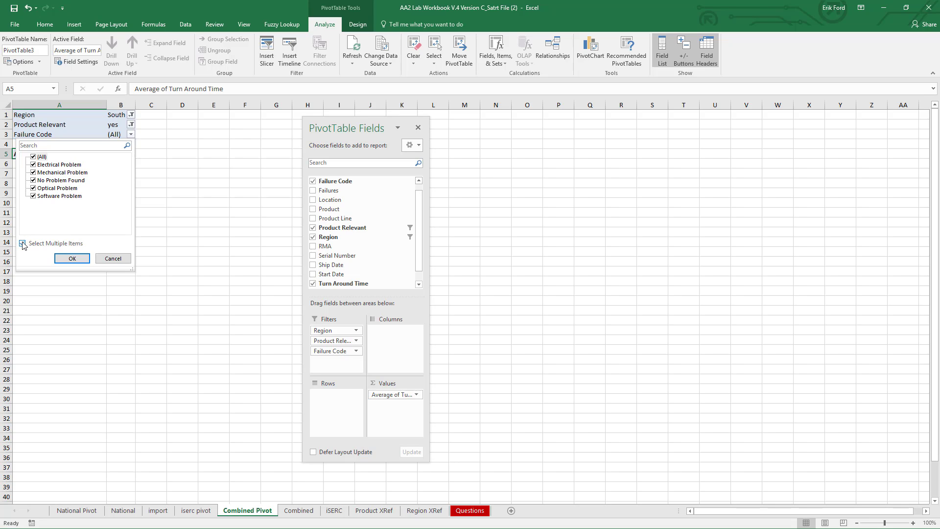
left_click(33, 156)
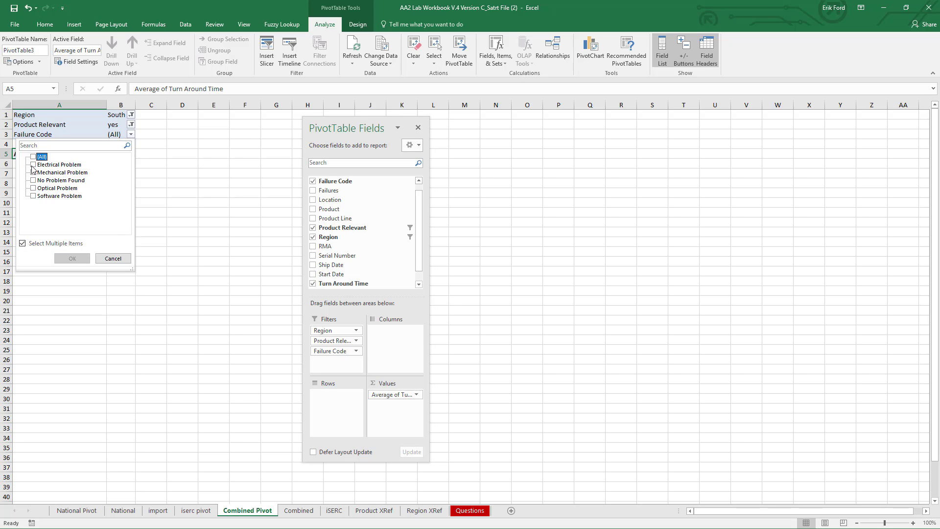
left_click(33, 164)
left_click(33, 172)
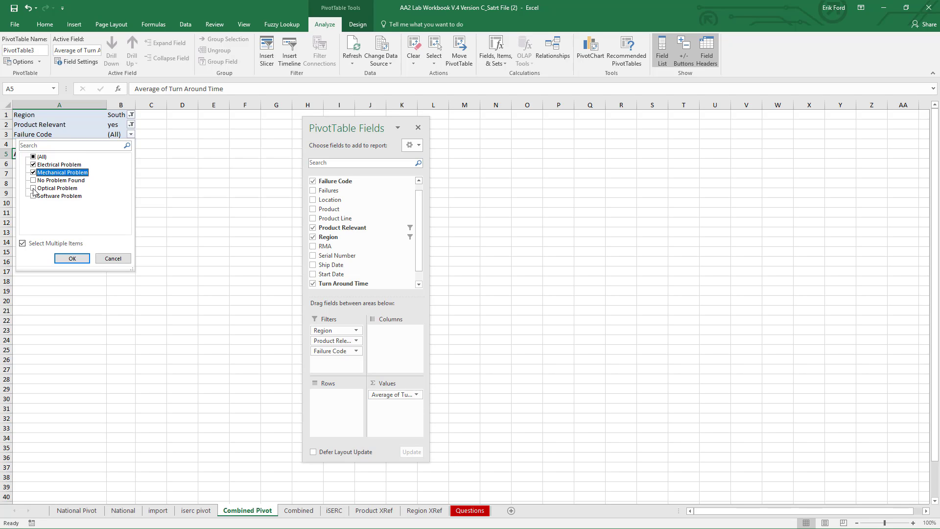
left_click(33, 189)
left_click(33, 195)
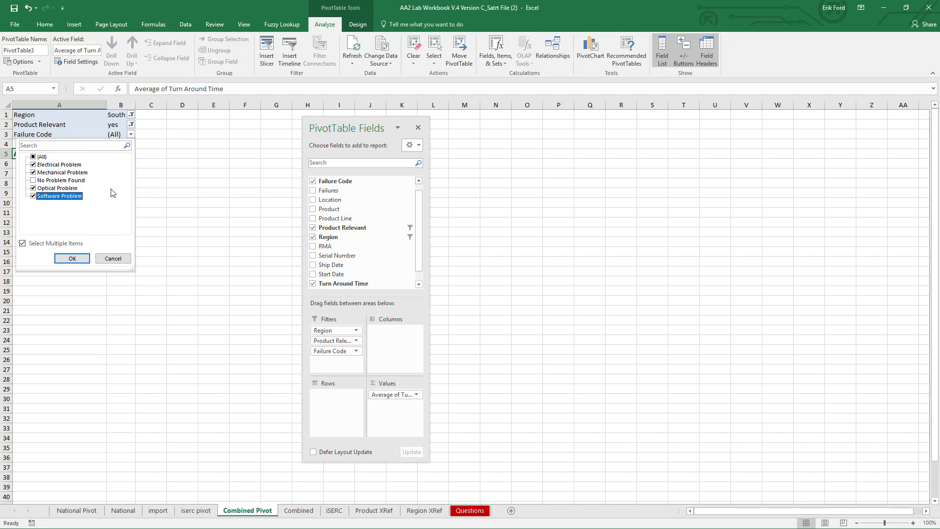
left_click(72, 258)
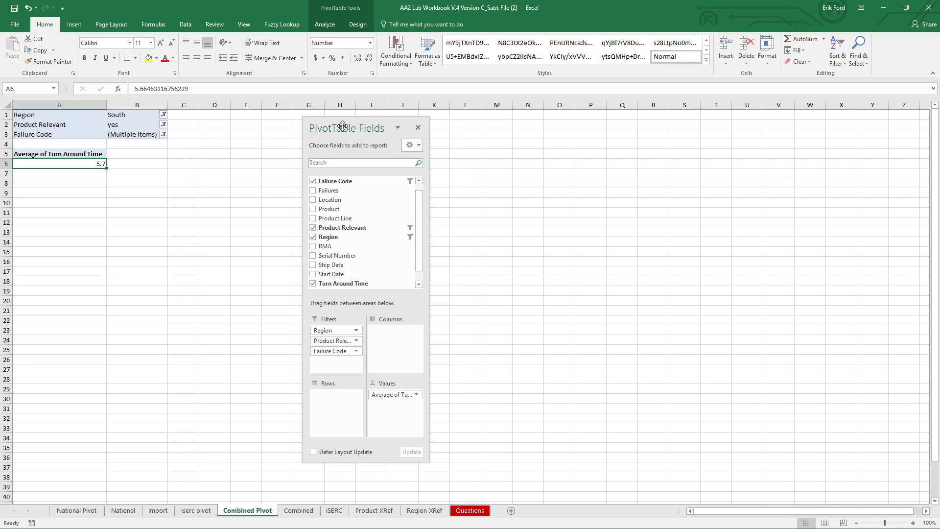
Break the average turn around time down by Start Date in the rows and insert a line PivotChart of it
left_click_drag(341, 126, 351, 122)
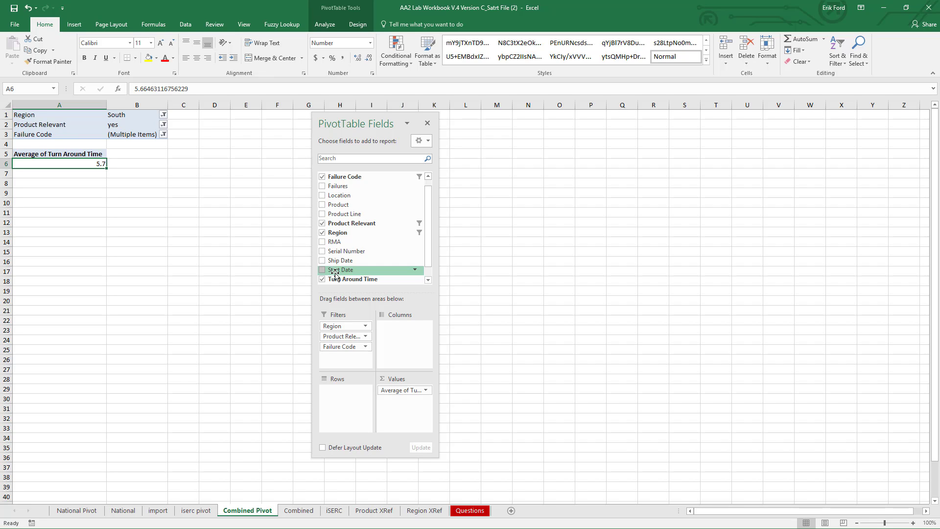
left_click_drag(335, 274, 333, 396)
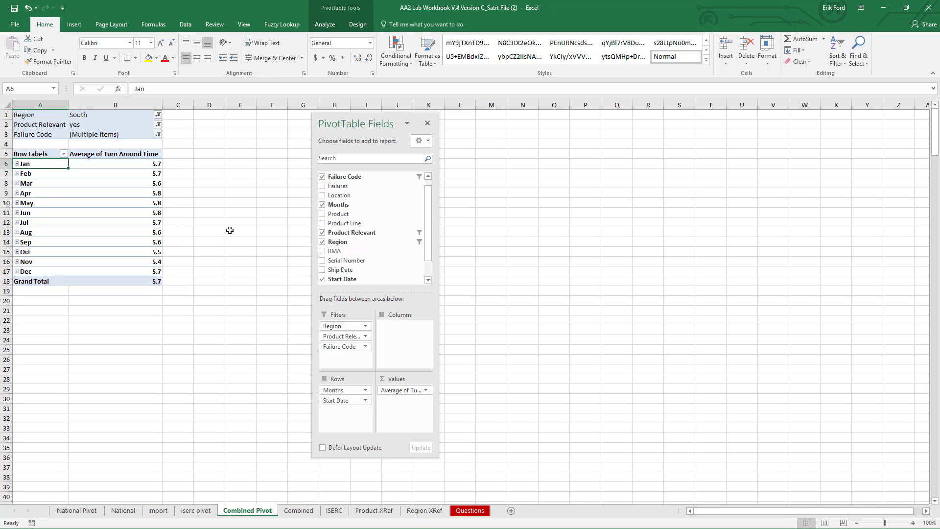
left_click(120, 183)
left_click(325, 24)
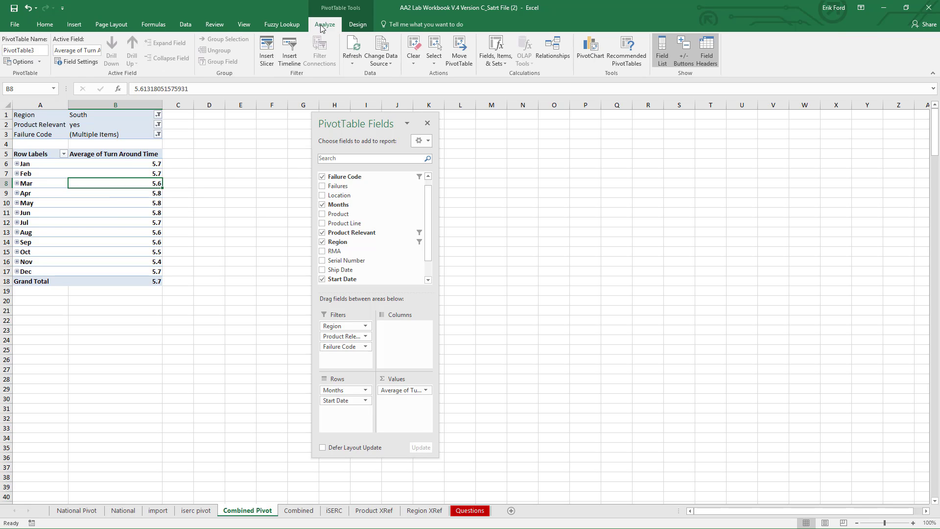
left_click(597, 57)
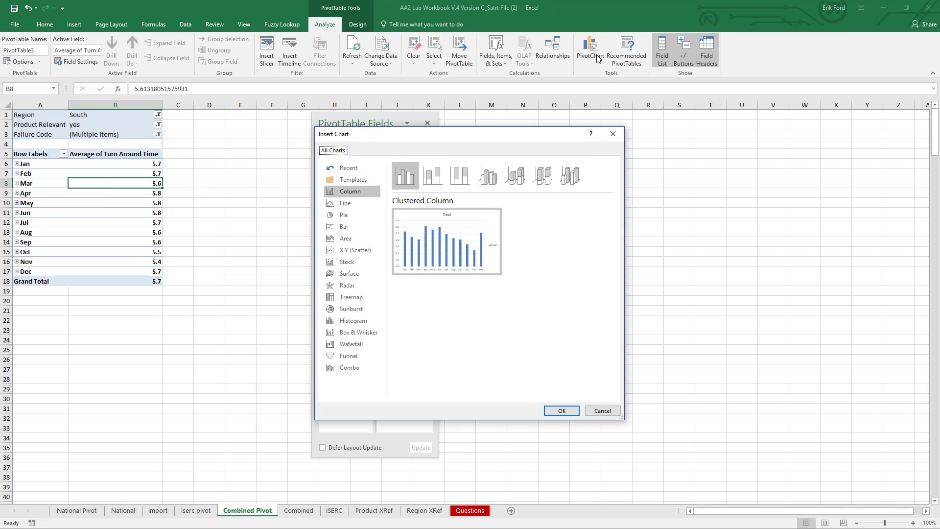
left_click(343, 204)
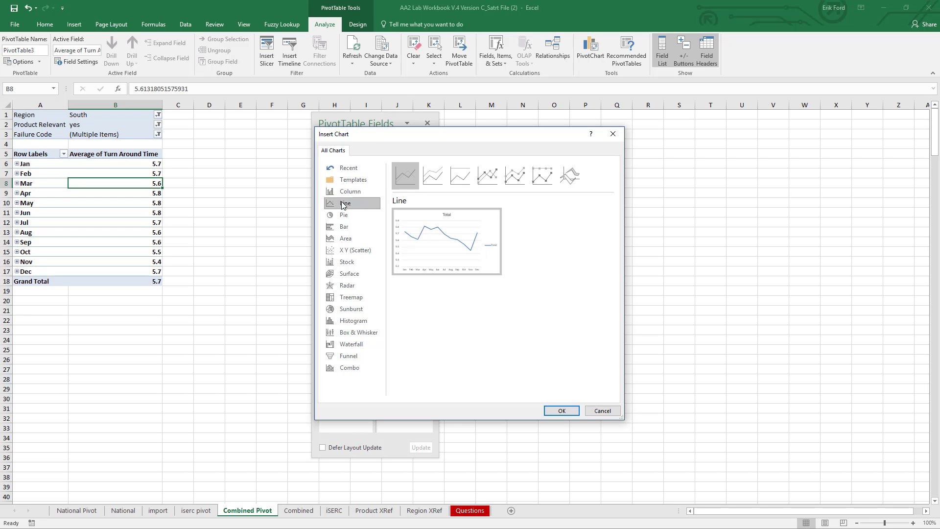
left_click(558, 410)
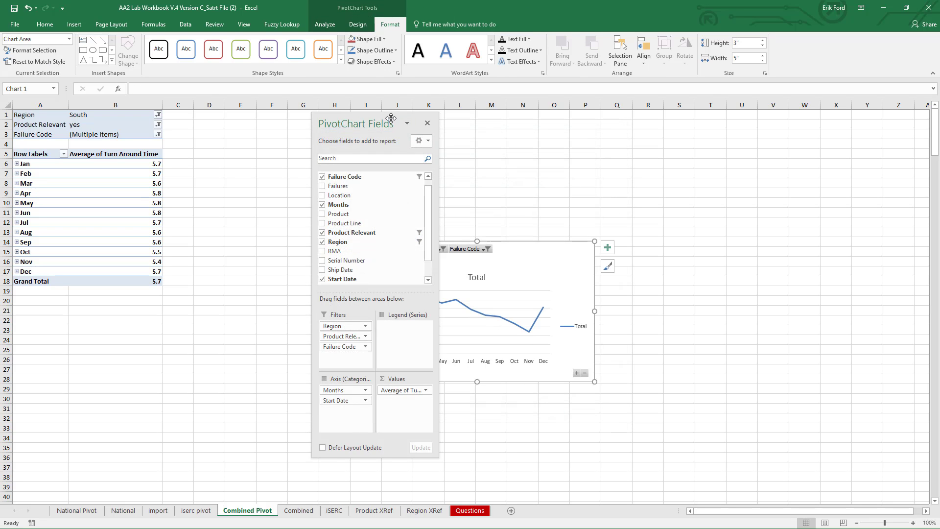
Move the field list clear of the PivotChart, place the chart below the table and enlarge it to about 9.21 by 5.16 inches
left_click_drag(389, 119, 721, 152)
left_click_drag(542, 243, 299, 315)
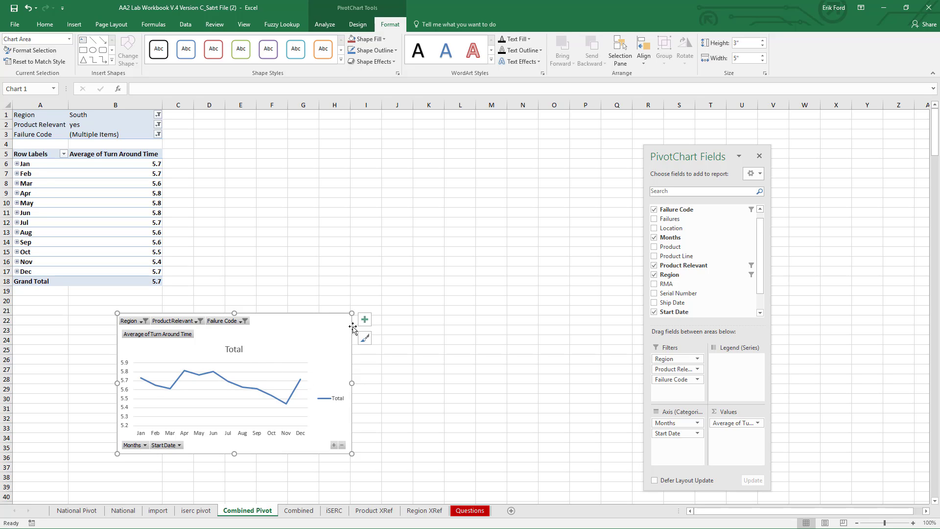
left_click_drag(351, 313, 549, 212)
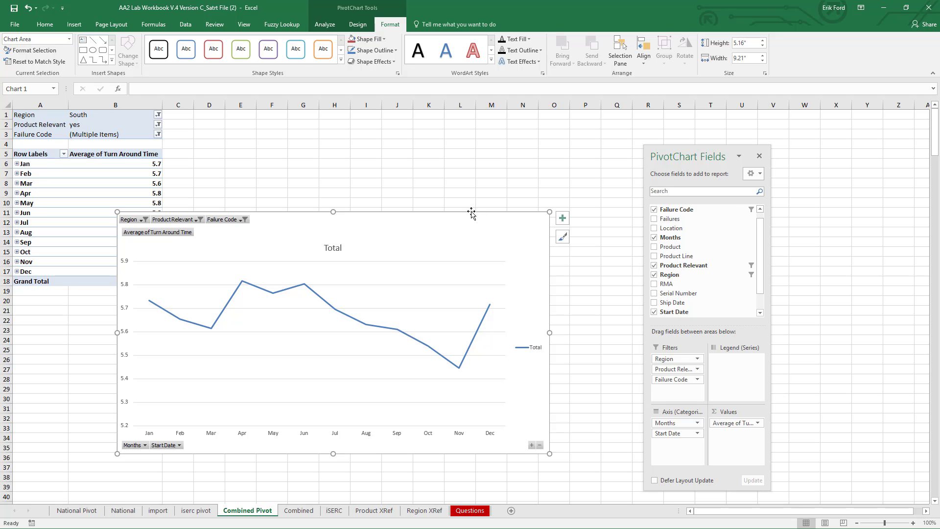
Delete the line PivotChart from the Combined Pivot sheet
key("Delete")
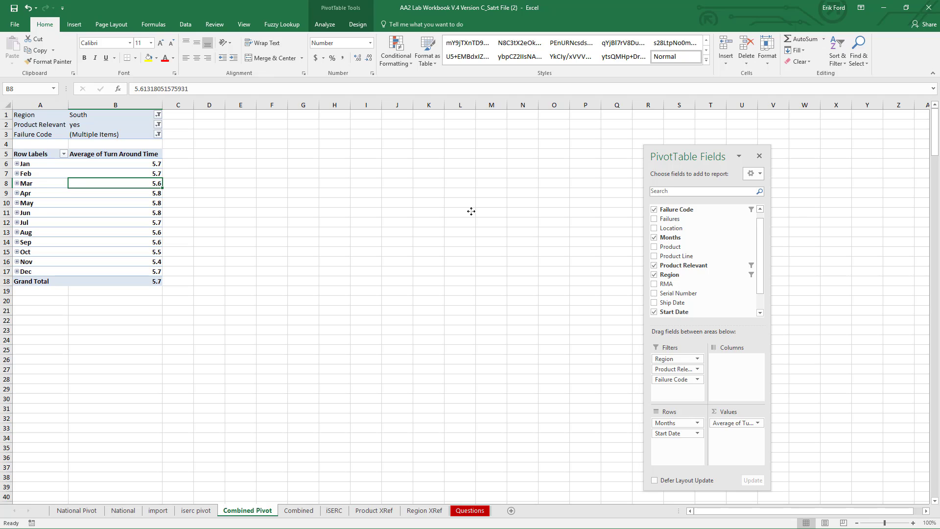
left_click(714, 138)
left_click_drag(113, 219, 111, 207)
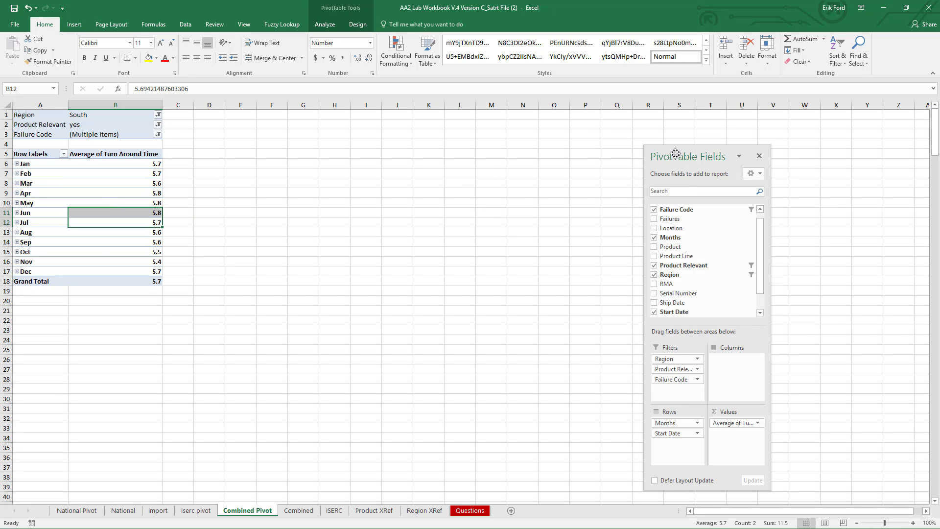
Remove all fields from the PivotTable and clear its remaining filters
left_click_drag(676, 153, 245, 125)
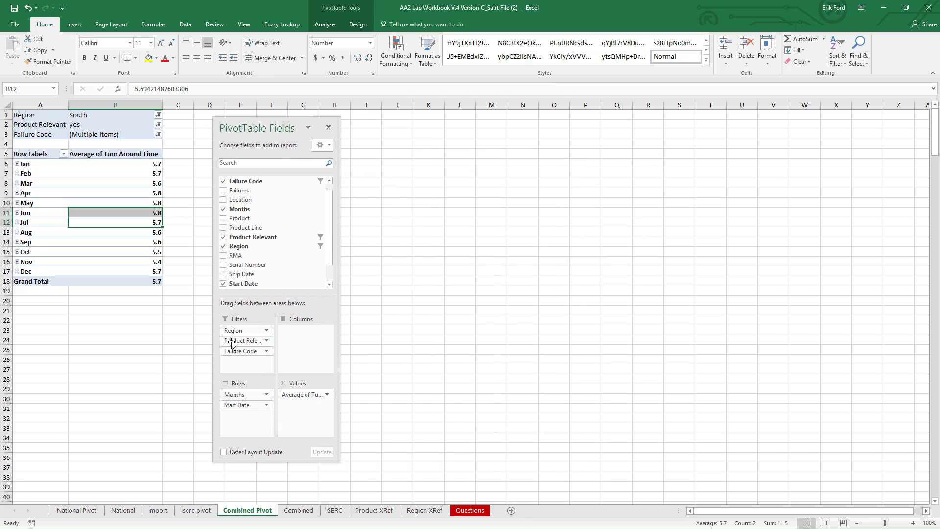
left_click_drag(236, 331, 172, 390)
left_click_drag(296, 394, 462, 364)
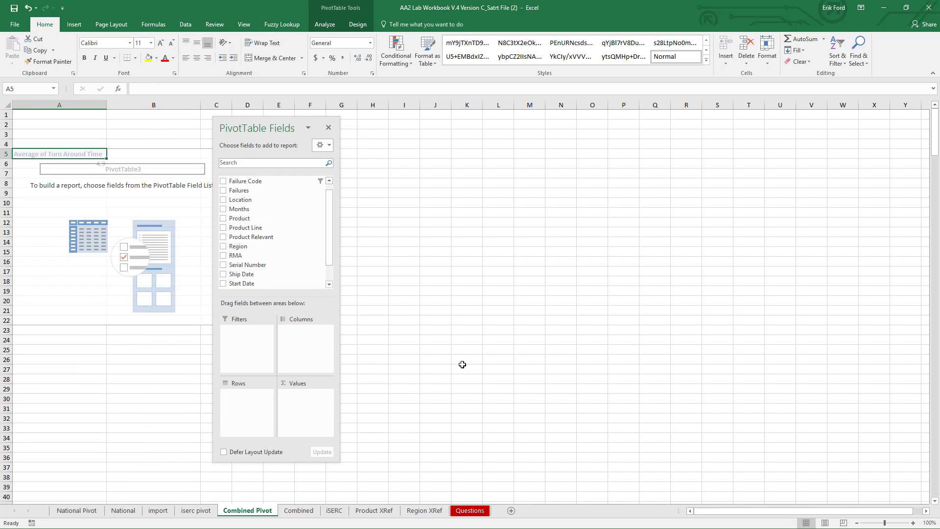
left_click(185, 24)
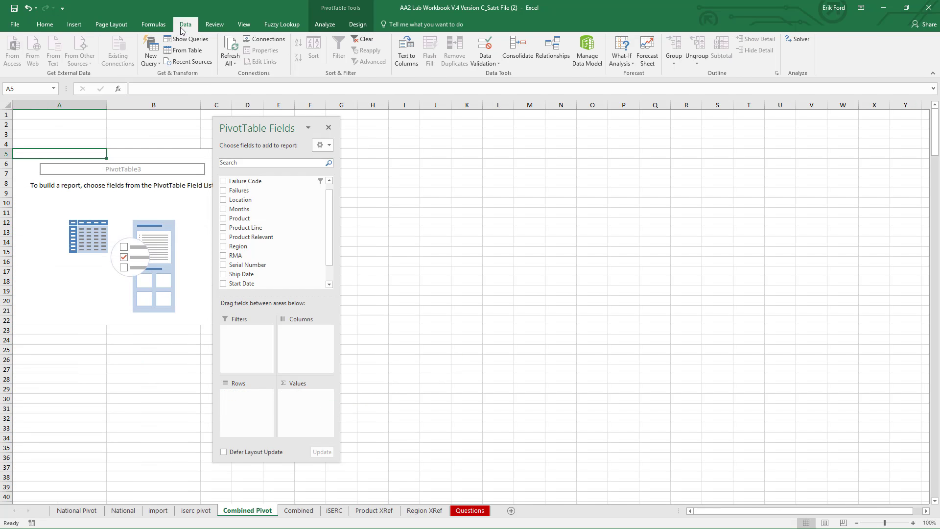
left_click(361, 41)
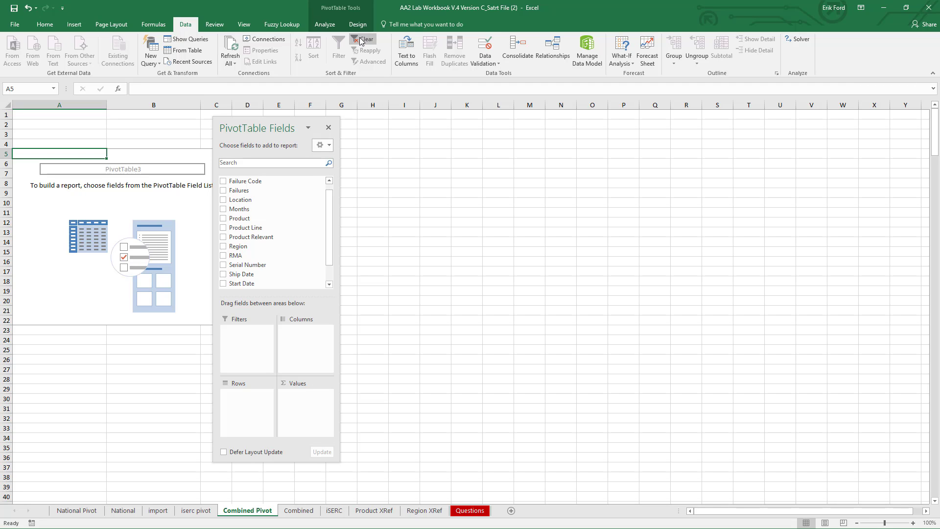
Add Failure Code as the PivotTable's row field and filter the report to Product Relevant yes
left_click_drag(273, 182, 243, 415)
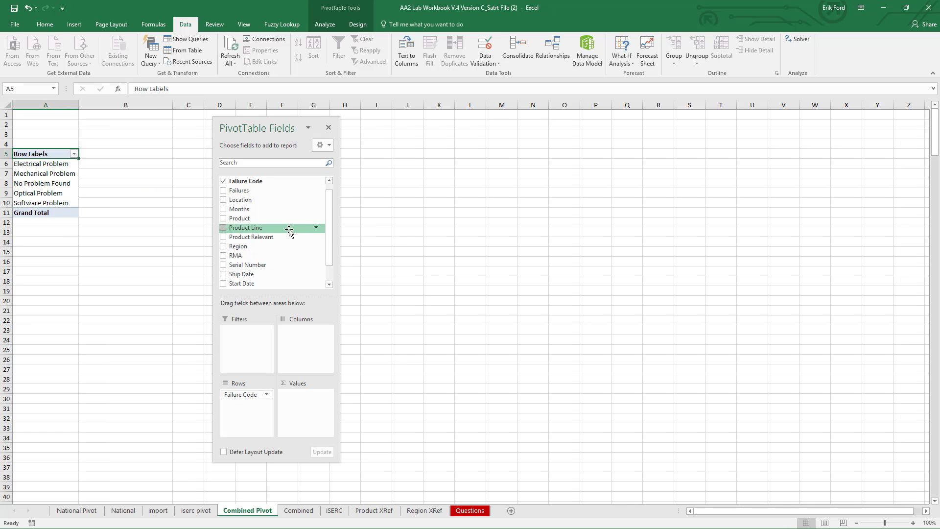
left_click_drag(263, 237, 240, 341)
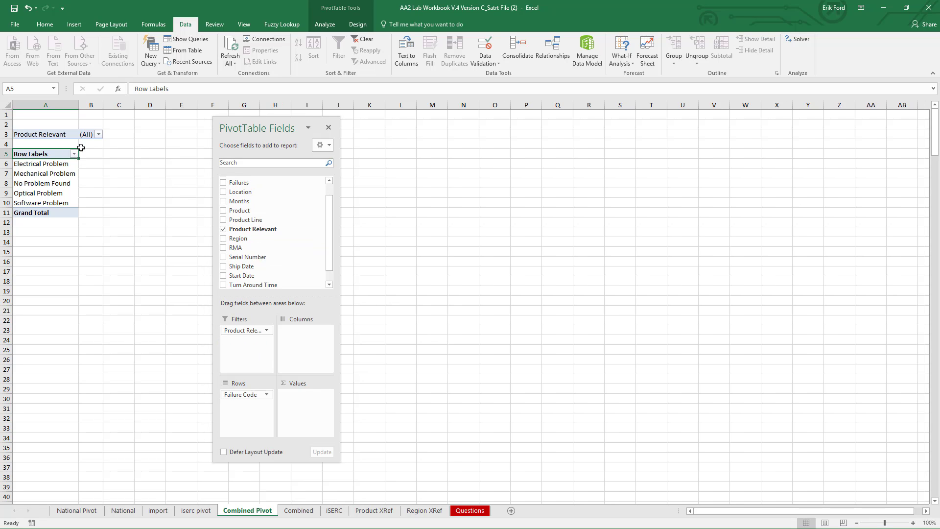
left_click(99, 135)
left_click(20, 172)
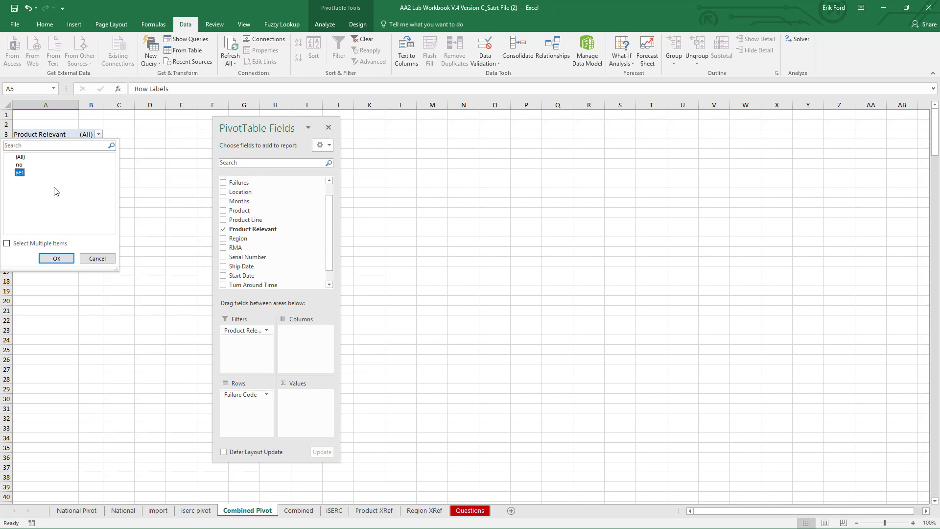
left_click(56, 259)
left_click(44, 173)
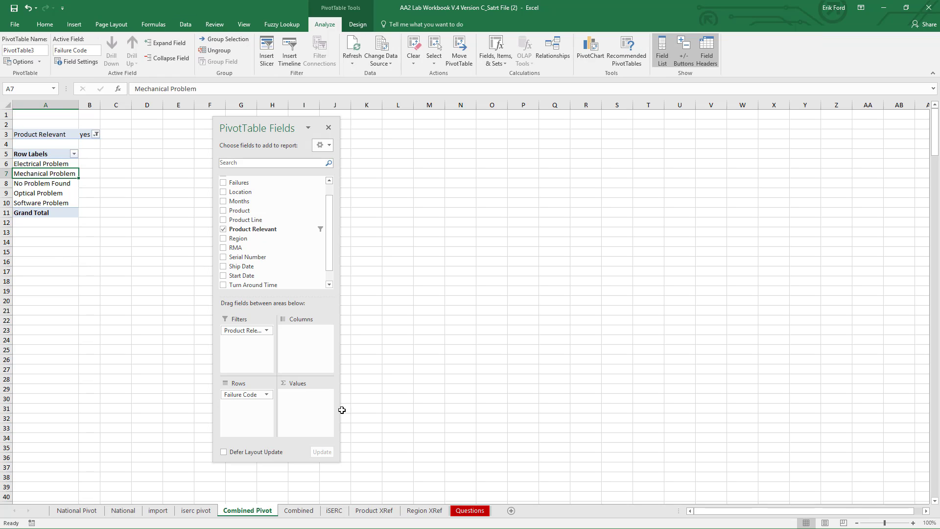
Add Failures as the PivotTable's summed value and insert a pie PivotChart below the table, clear of the field list
left_click_drag(238, 185, 309, 396)
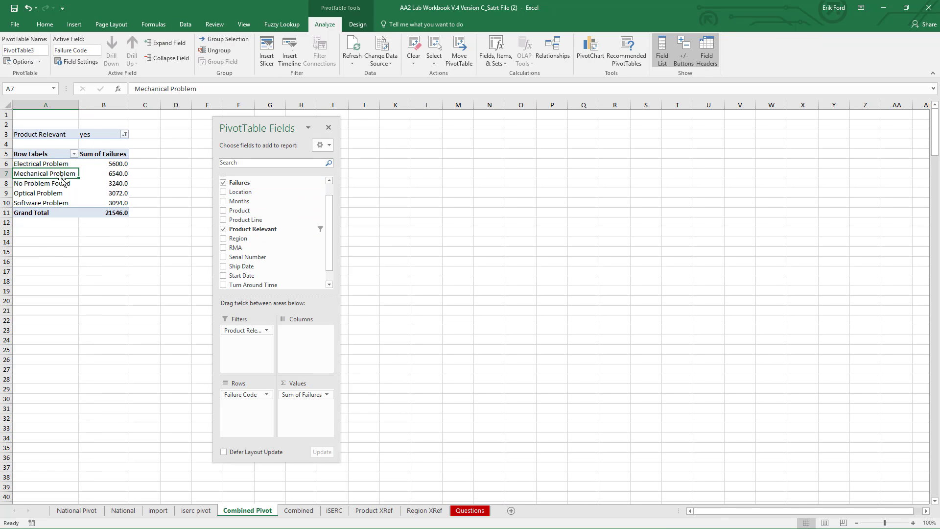
left_click(590, 52)
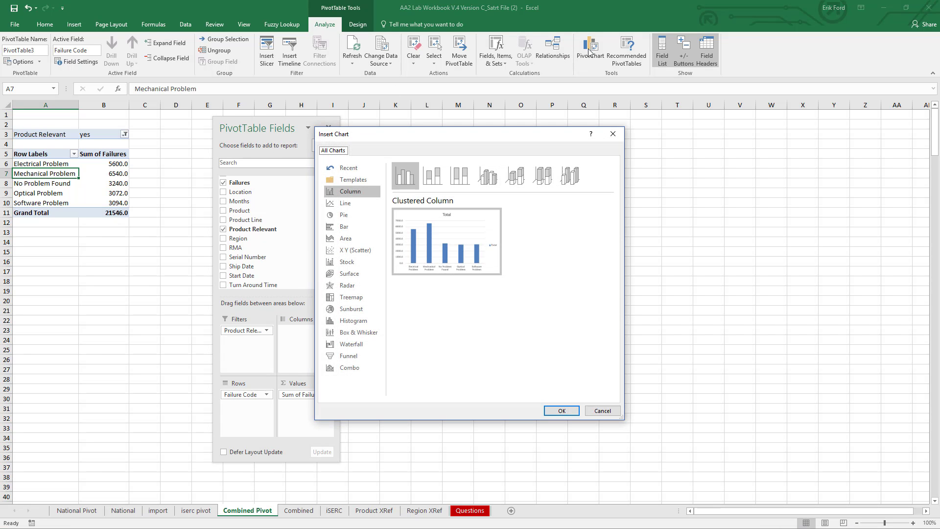
left_click(344, 214)
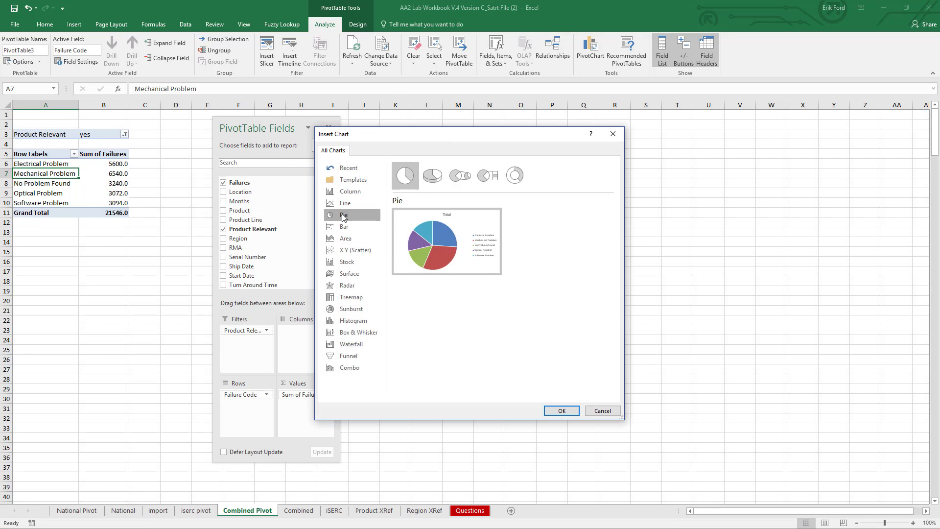
left_click(561, 410)
left_click_drag(457, 246, 150, 274)
left_click_drag(258, 123, 496, 149)
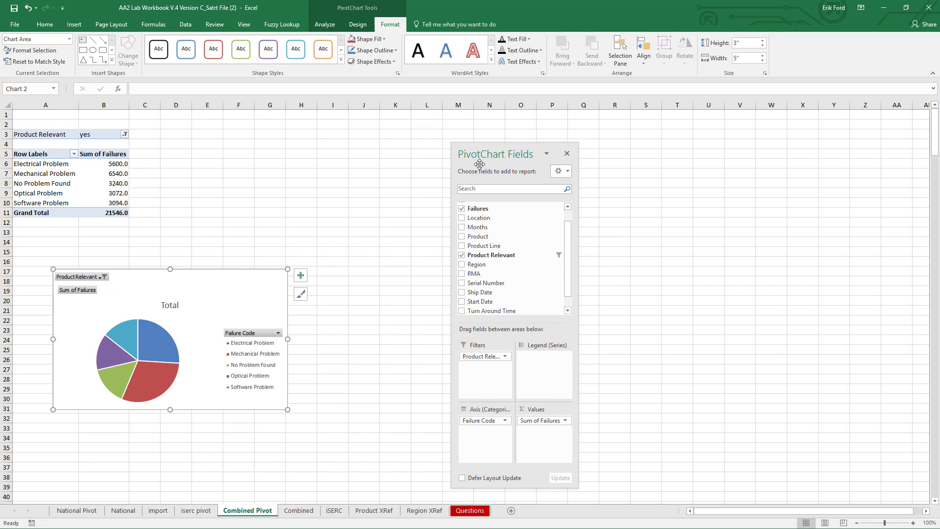
Remove the legend from the pie chart and add data labels to its slices
left_click(250, 355)
key("Delete")
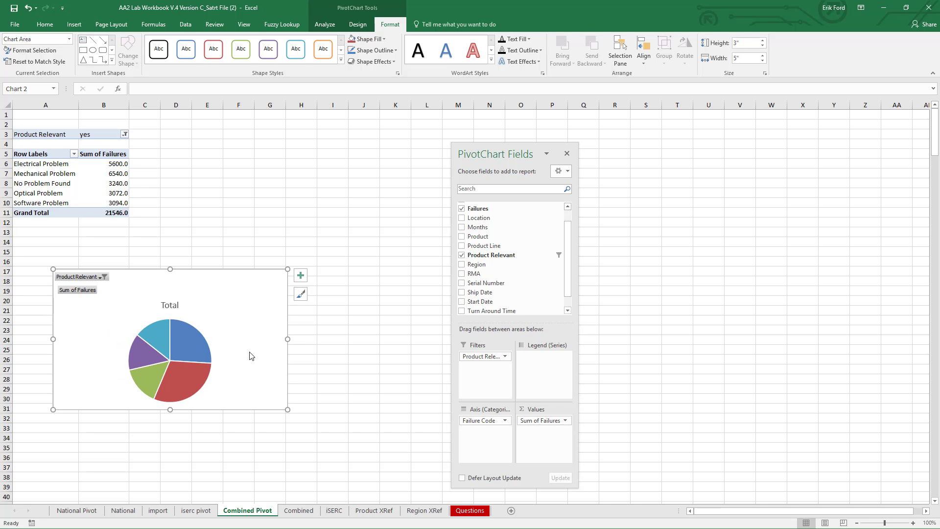
left_click(301, 275)
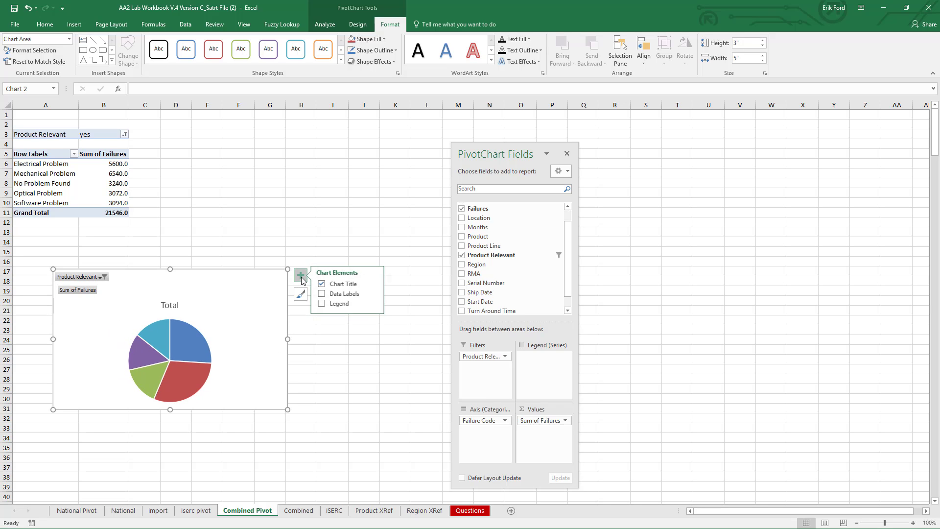
left_click(324, 294)
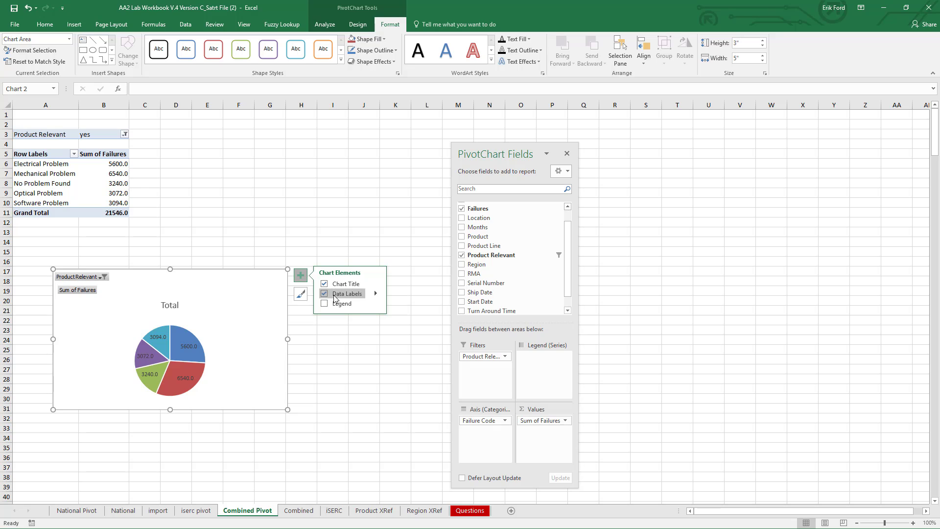
Format the pie chart's data labels to show category name and percentage instead of the value
left_click(376, 293)
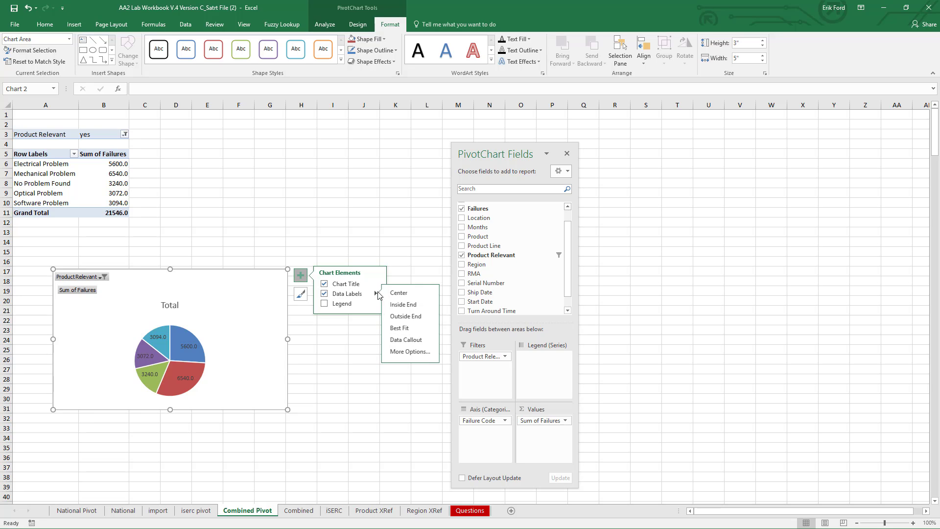
left_click(414, 352)
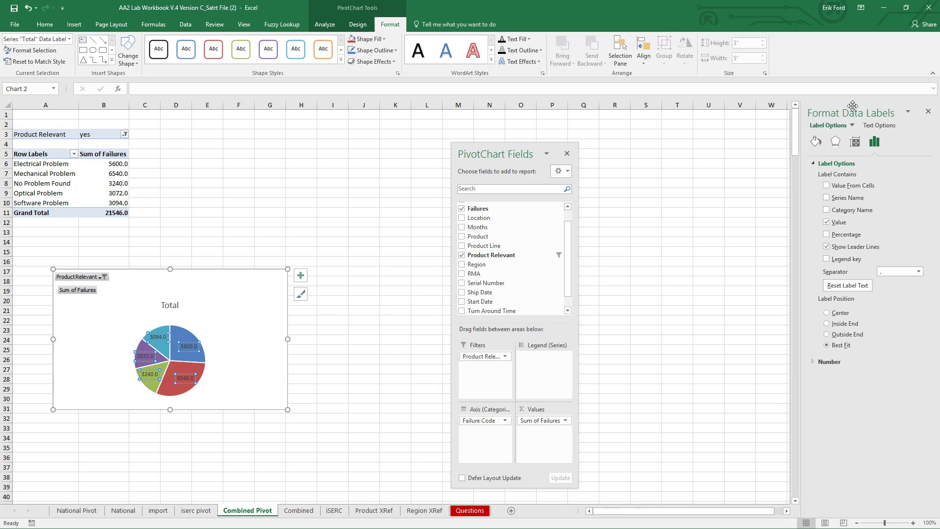
left_click_drag(844, 107, 300, 144)
left_click_drag(387, 370, 387, 493)
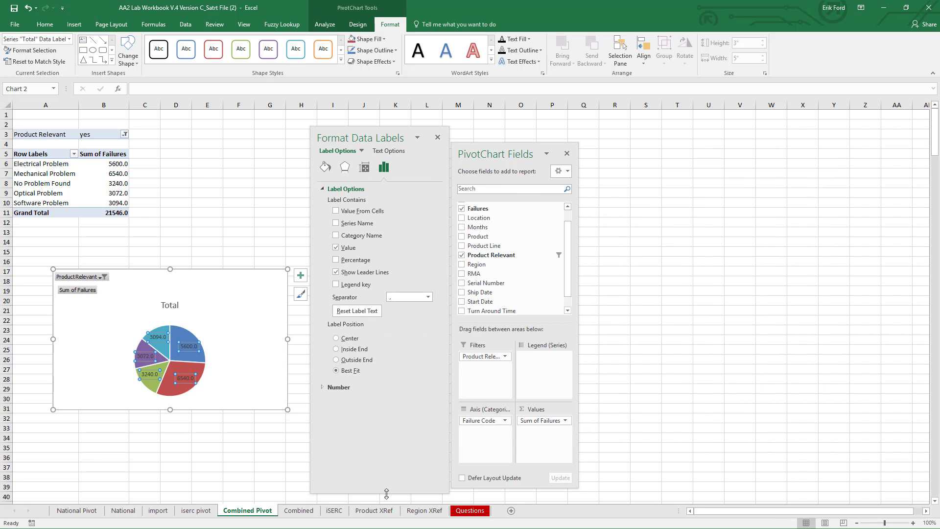
left_click(336, 248)
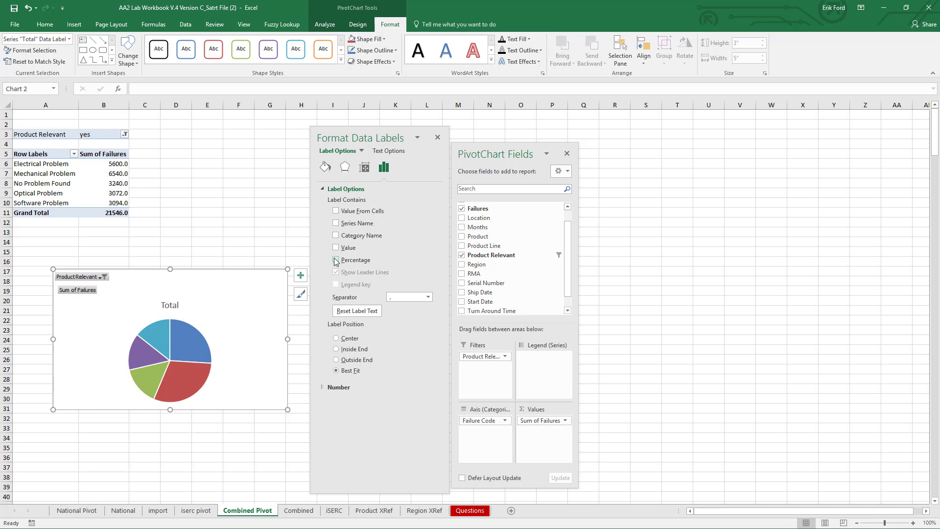
left_click(336, 260)
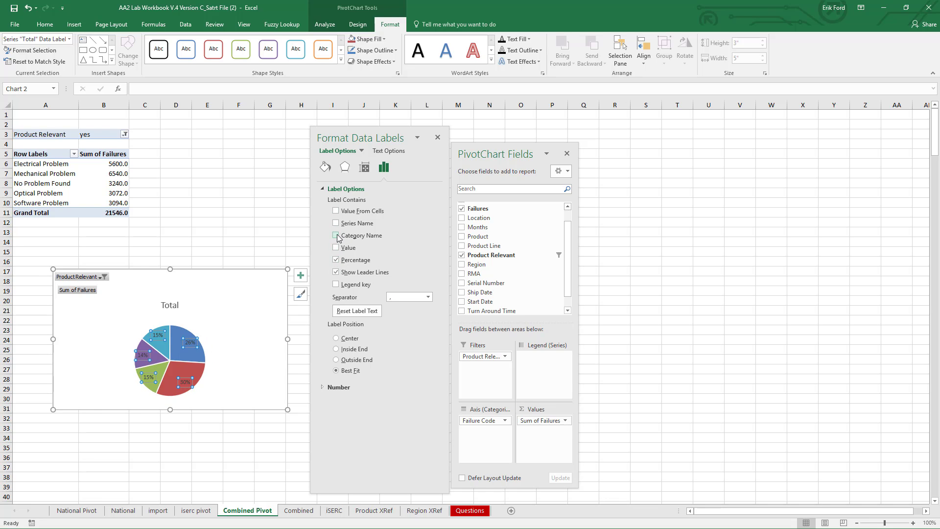
left_click(335, 236)
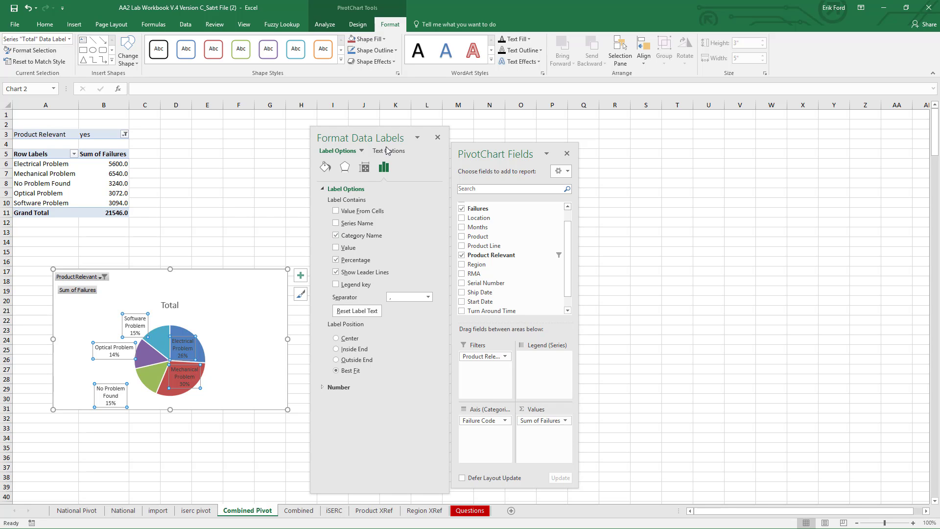
left_click(262, 190)
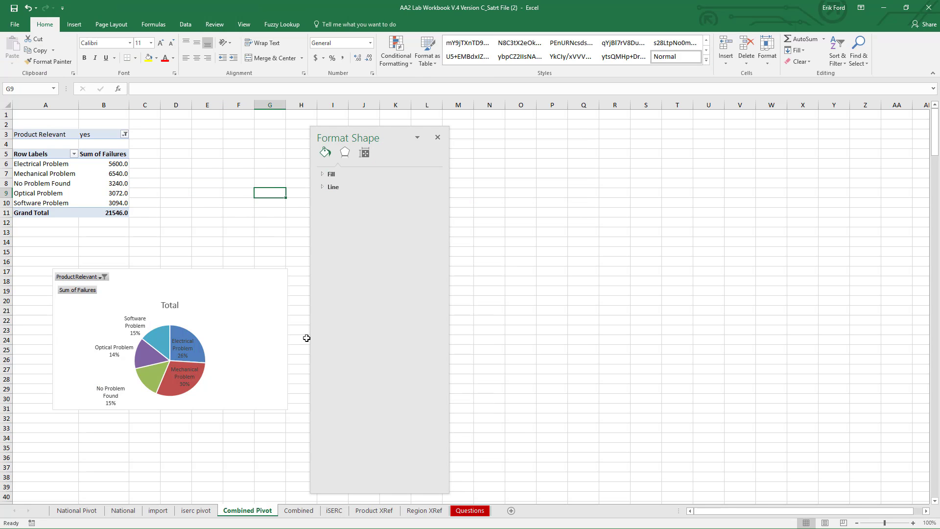
Position the pie chart's data labels at Outside End and enlarge the chart to about 6.9 by 5.37 inches, moving it up the sheet
left_click(165, 336)
left_click(299, 275)
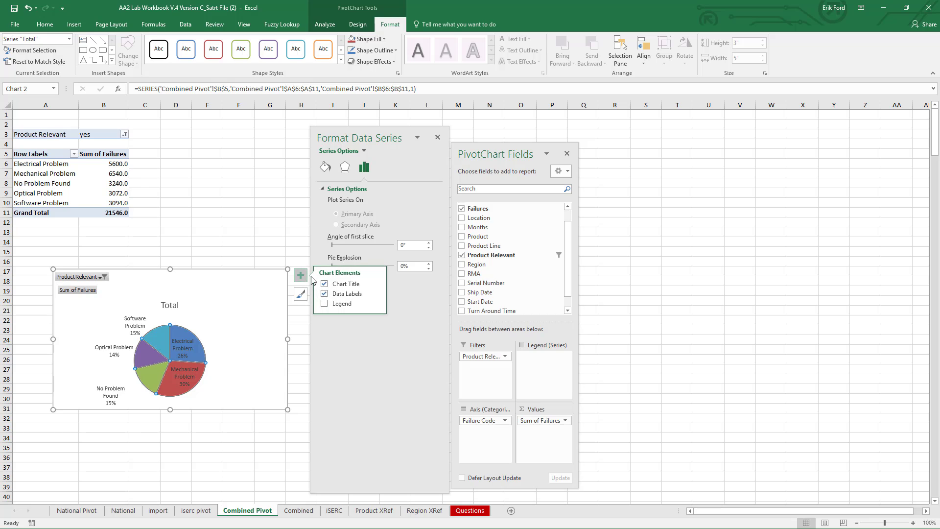
left_click(375, 293)
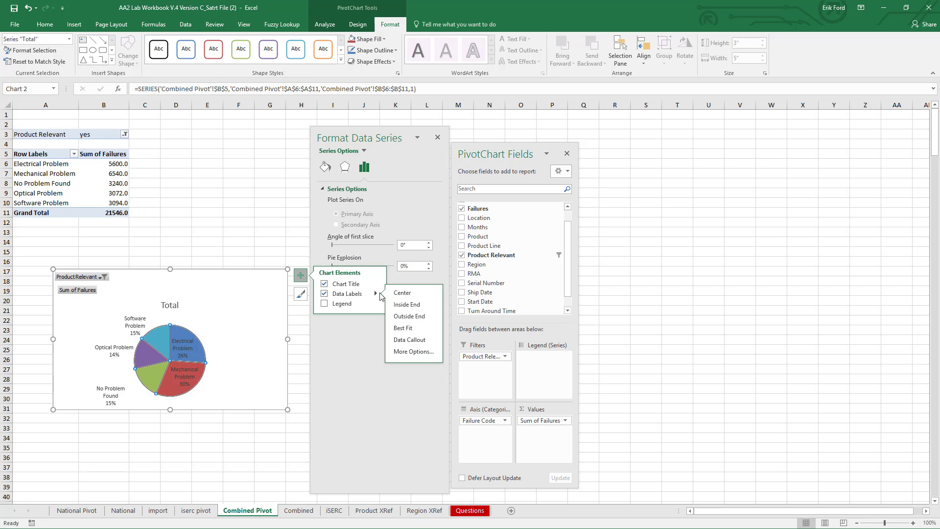
left_click(409, 316)
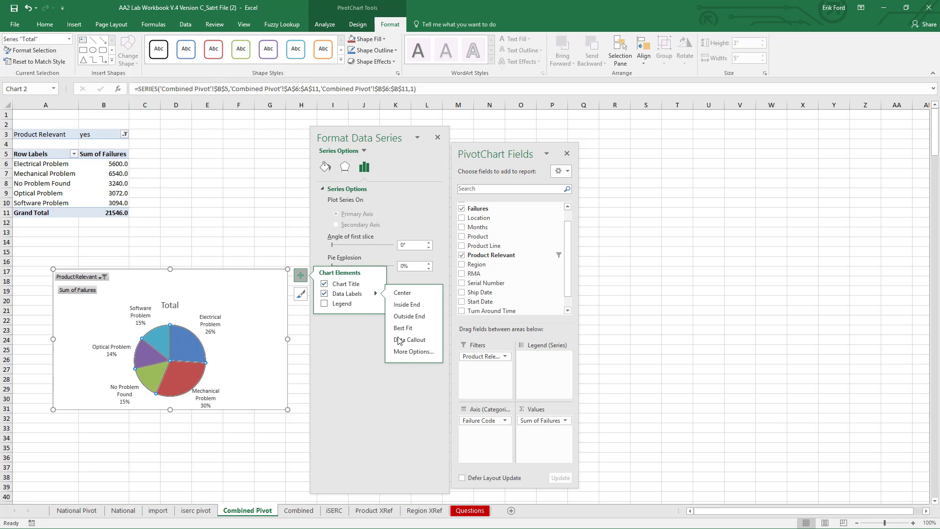
left_click(438, 137)
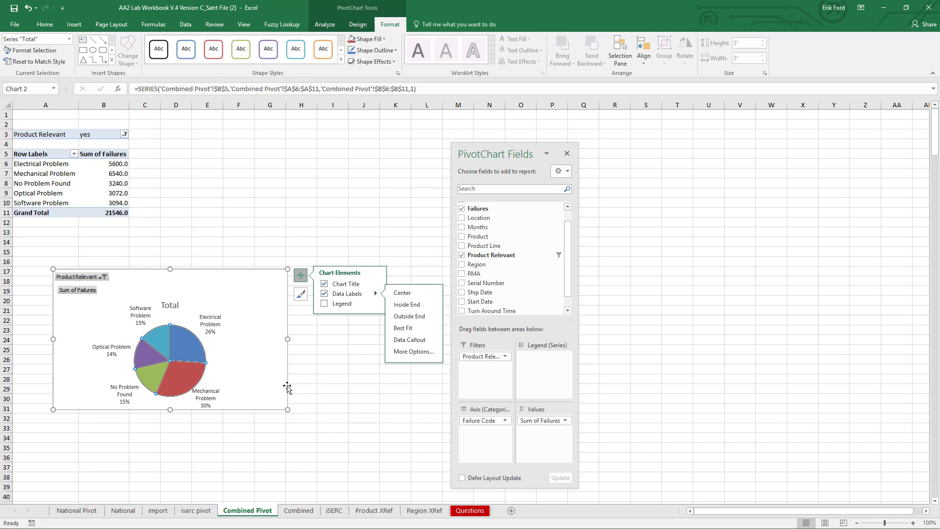
left_click_drag(289, 410, 377, 511)
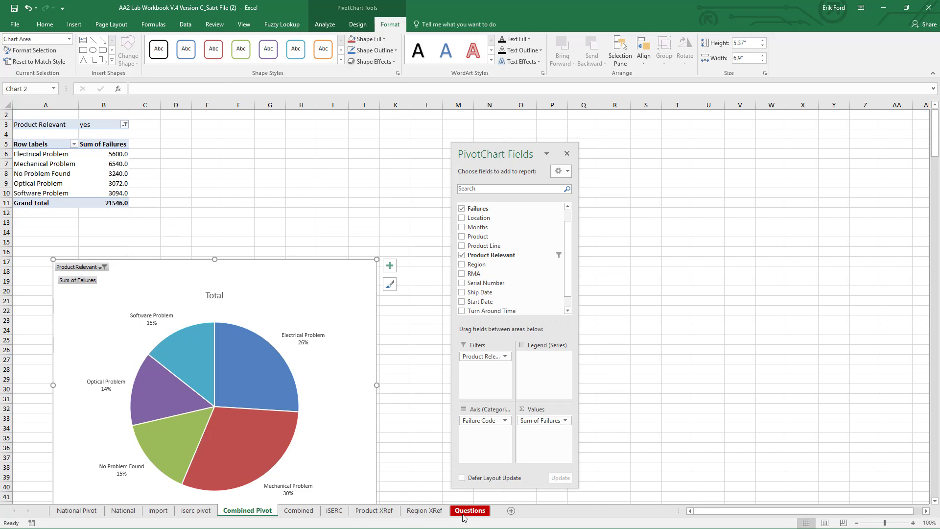
left_click_drag(260, 264, 240, 195)
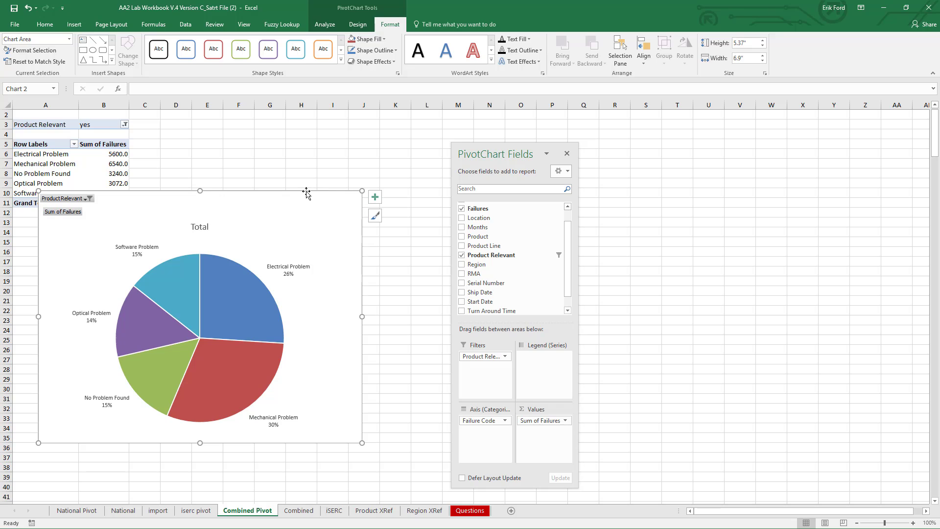
Delete the pie chart and remove Failure Code, Product Relevant and Failures from the PivotTable
key("Delete")
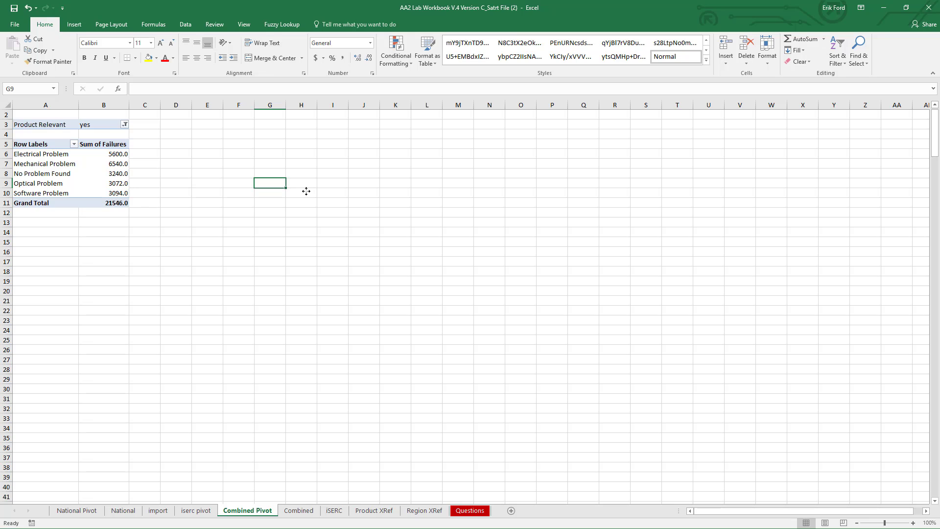
left_click(117, 165)
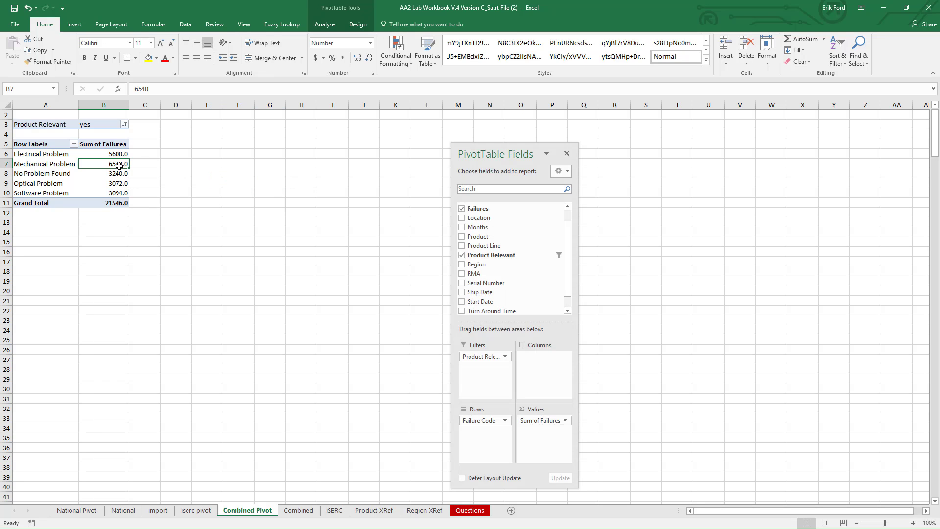
left_click_drag(492, 149, 210, 110)
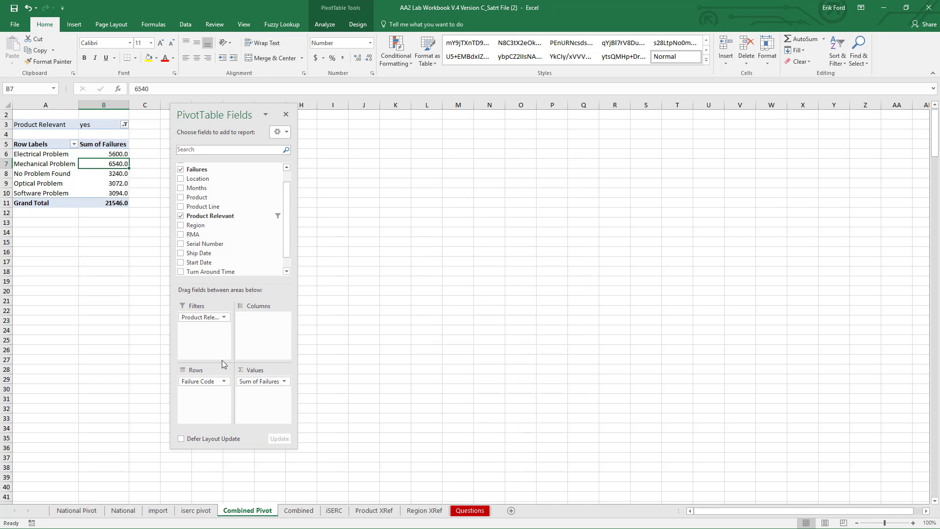
left_click_drag(205, 381, 195, 348)
left_click_drag(207, 317, 148, 372)
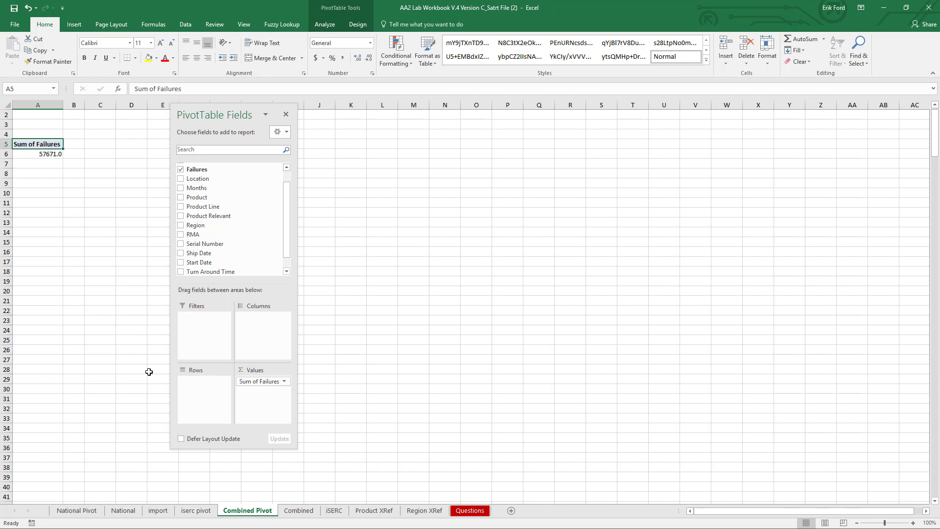
left_click_drag(260, 387, 338, 392)
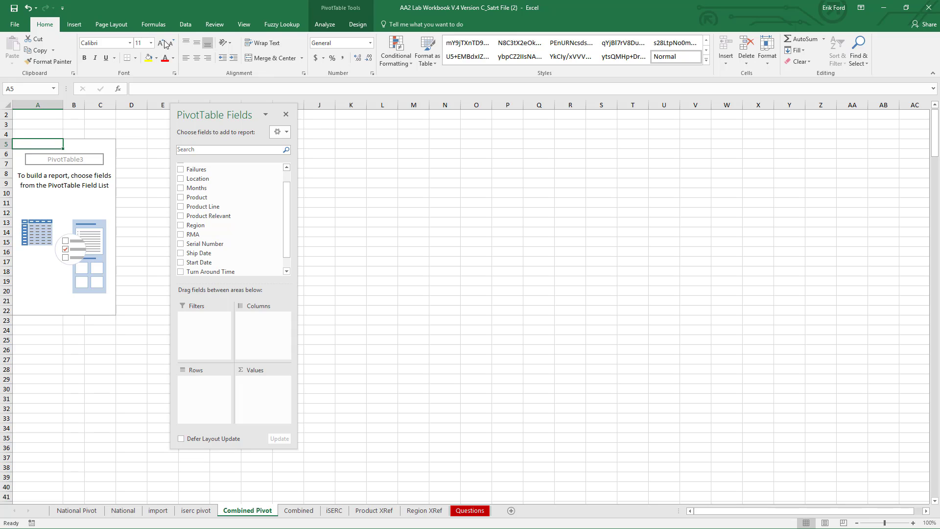
Add Turn Around Time to the PivotTable's values and summarize it by Average
left_click(185, 25)
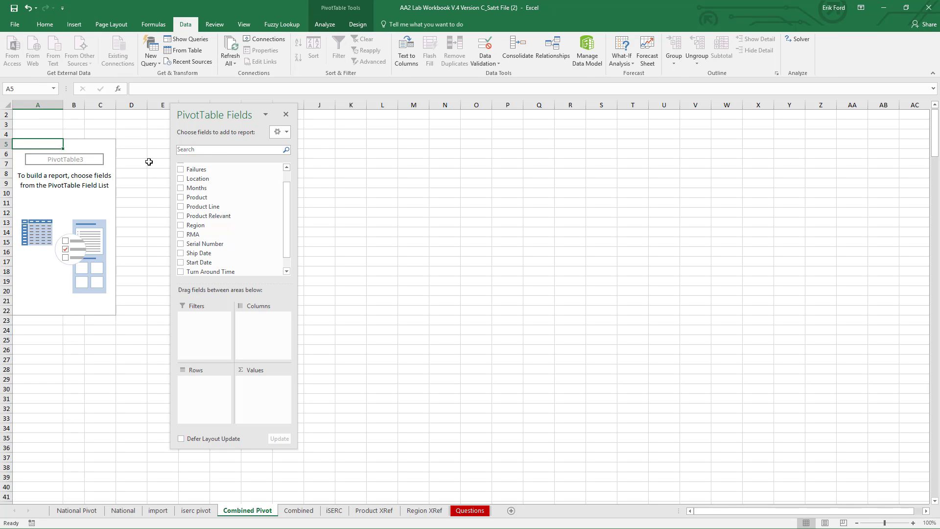
left_click(71, 195)
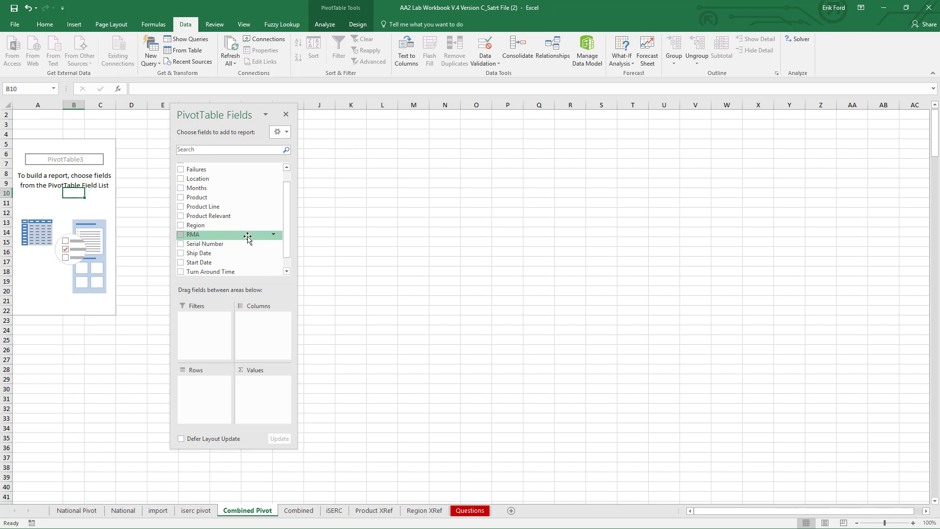
left_click_drag(206, 272, 262, 390)
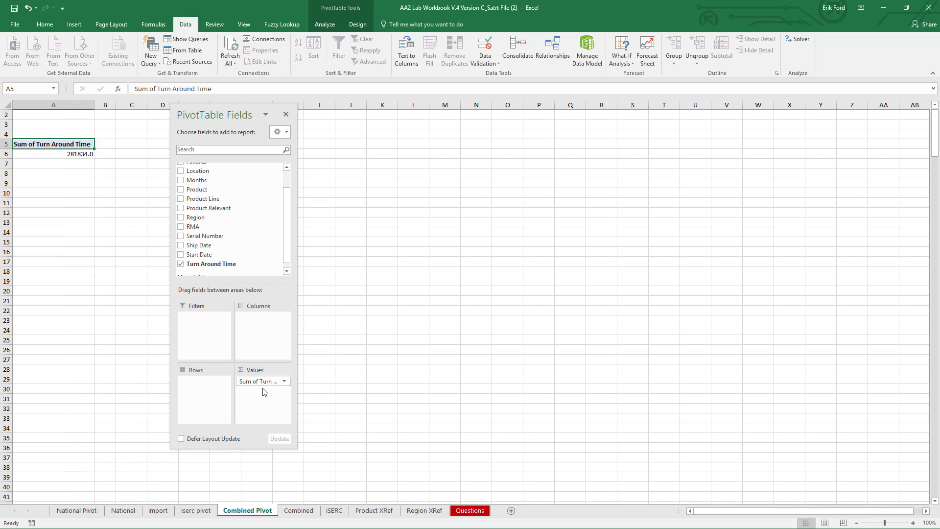
left_click(285, 381)
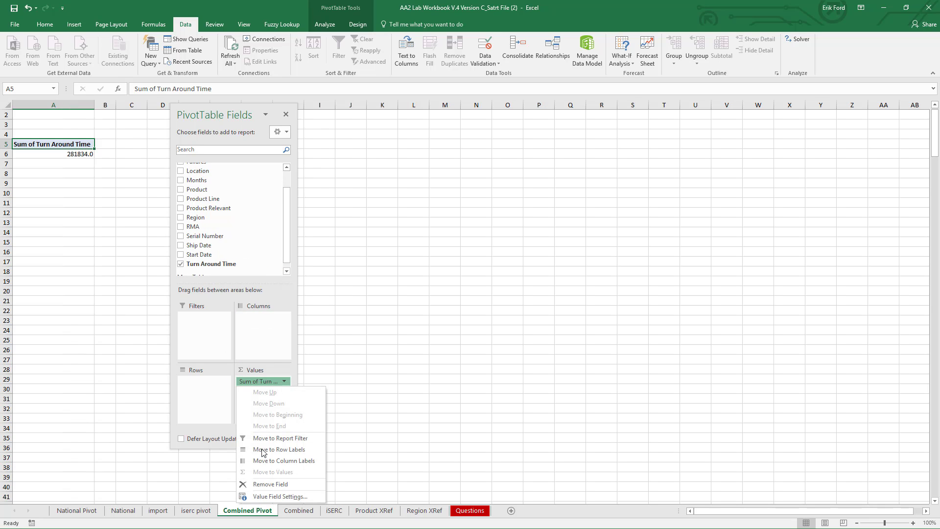
left_click(267, 495)
left_click(395, 217)
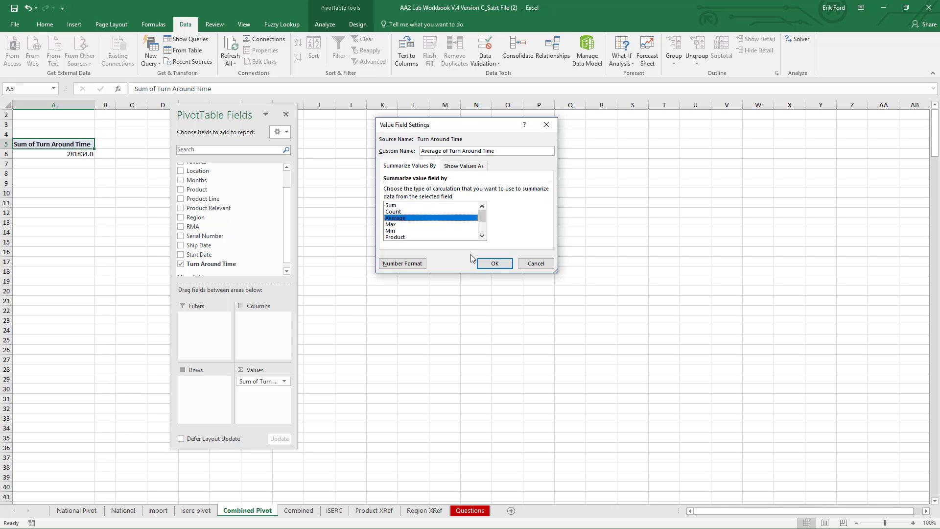
left_click(494, 263)
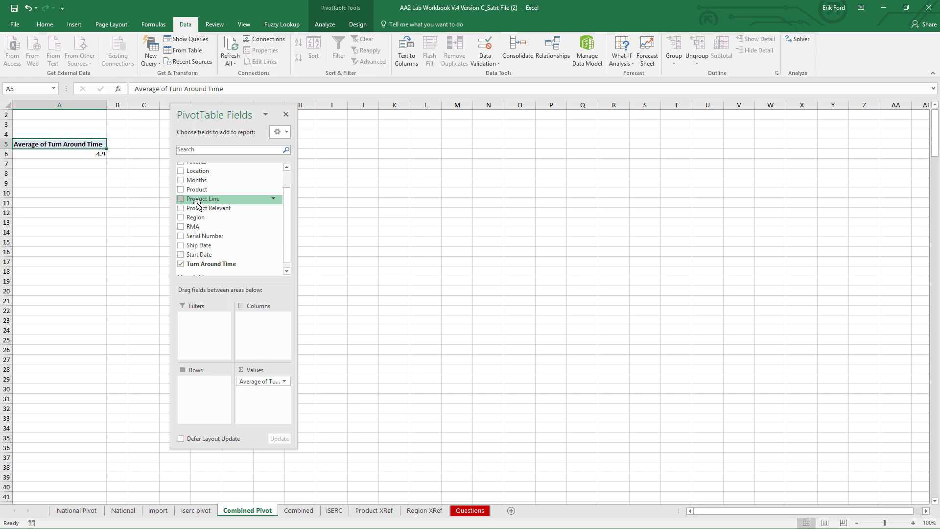
Break the average turn around time down by Product Relevant with Company nested beneath it as row fields, then select the relevant National row
left_click_drag(207, 208, 197, 417)
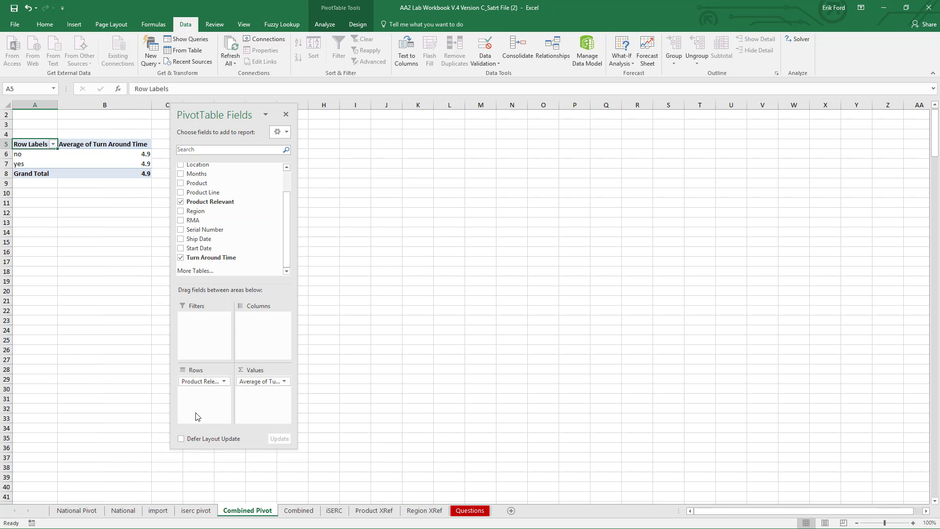
left_click_drag(245, 115, 347, 105)
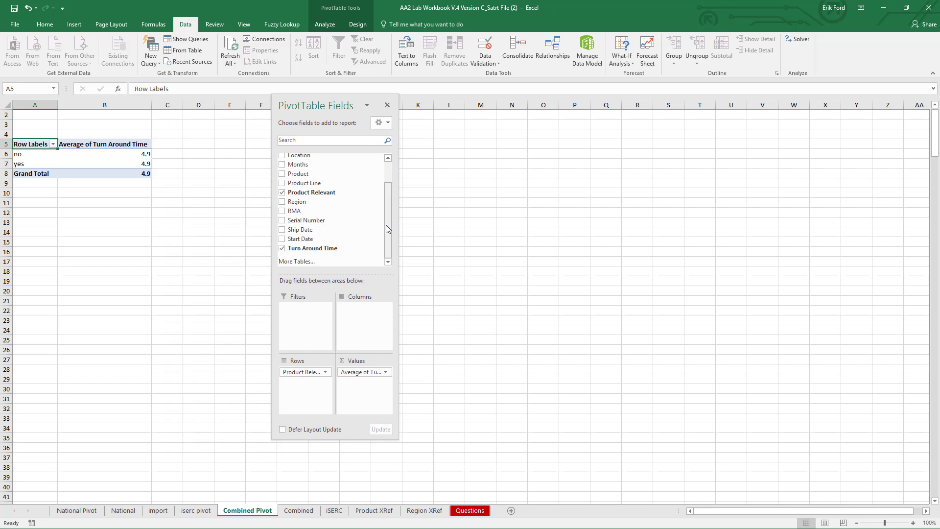
scroll(390, 222, "up", 2)
left_click_drag(296, 157, 297, 386)
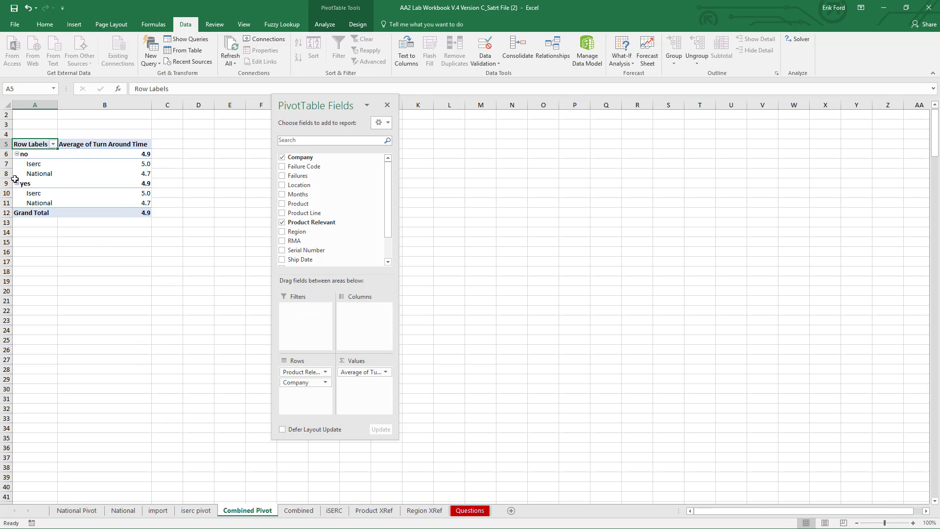
left_click(9, 203)
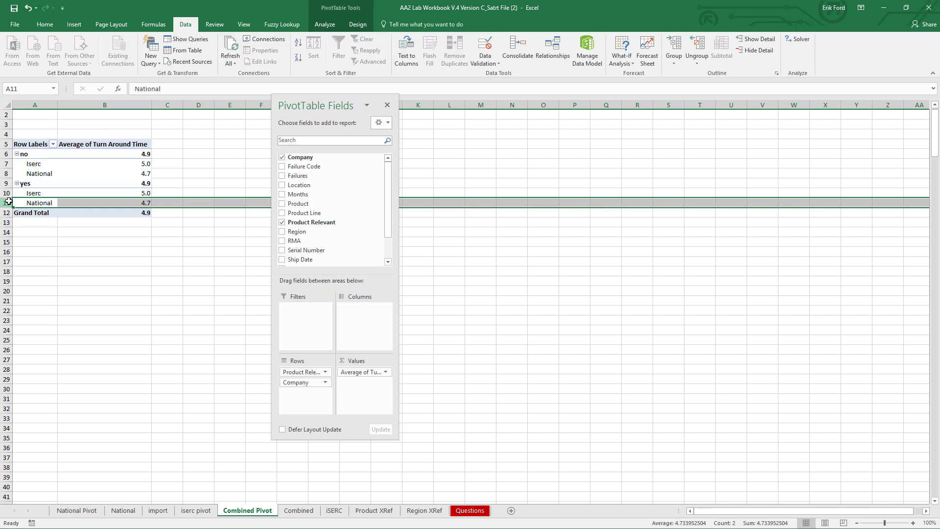
Replace the PivotTable's Product Relevant, Company and average turn around time fields with Region as rows and the sum of Failures, then select the East row
left_click_drag(295, 383, 226, 381)
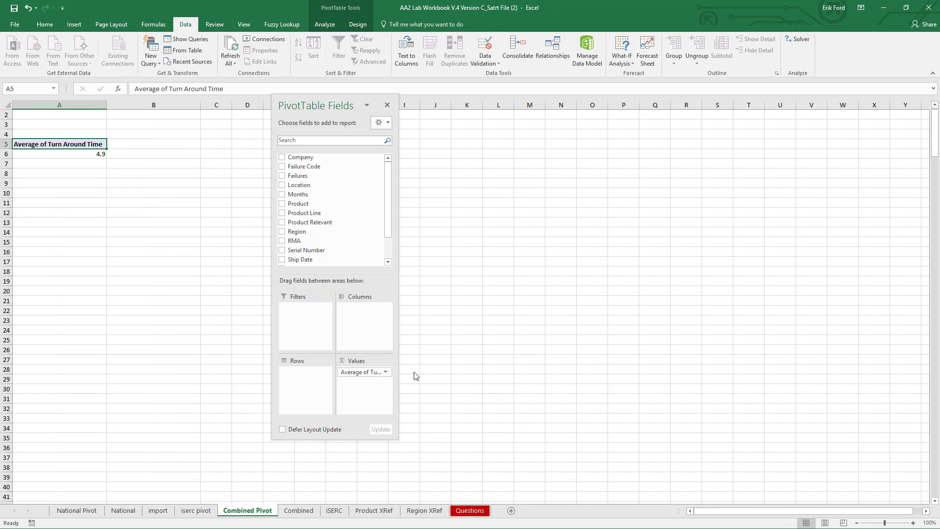
left_click_drag(362, 372, 445, 380)
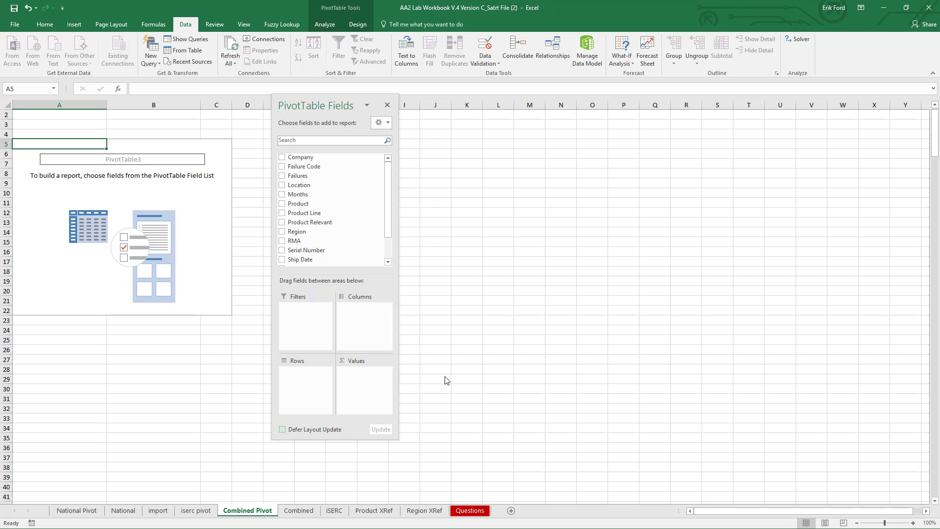
left_click_drag(309, 231, 313, 394)
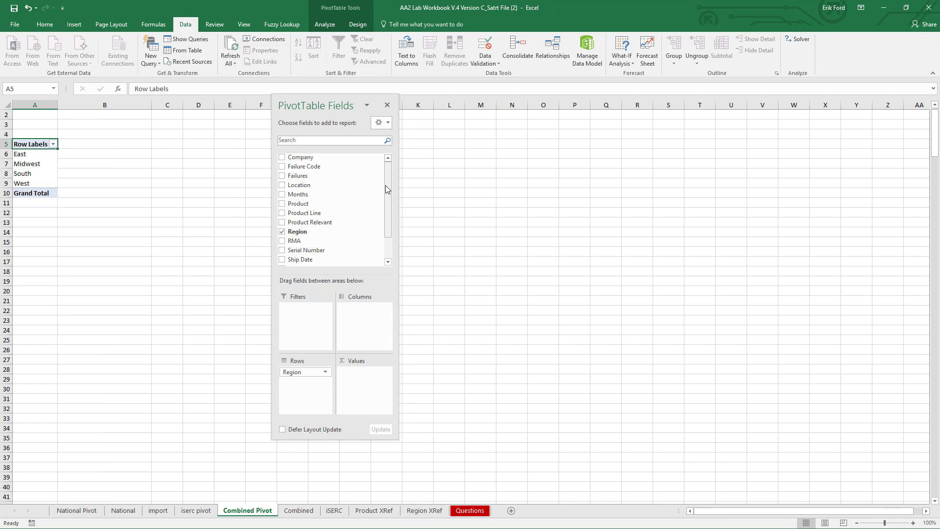
left_click_drag(324, 175, 376, 390)
left_click(7, 154)
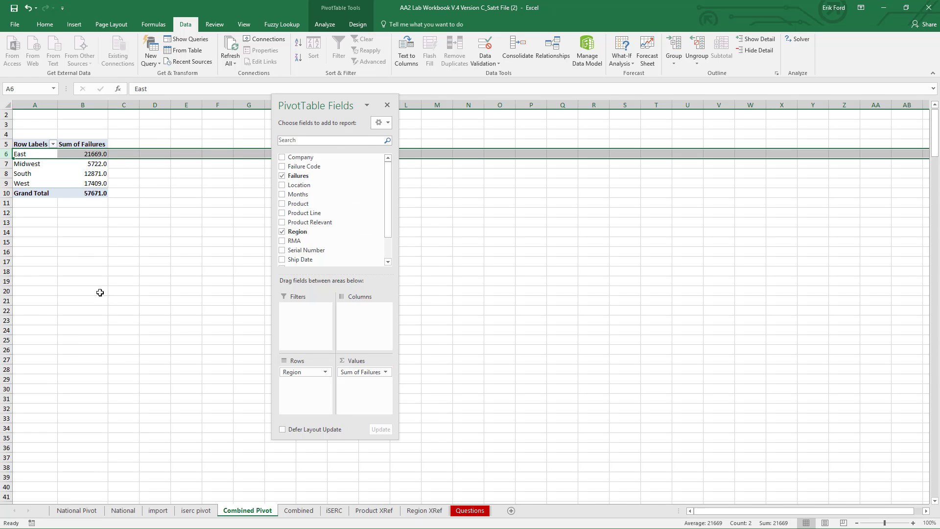
Add Failure Code to the PivotTable's rows above Region, then select the East row under Software Problem
left_click_drag(342, 165, 305, 391)
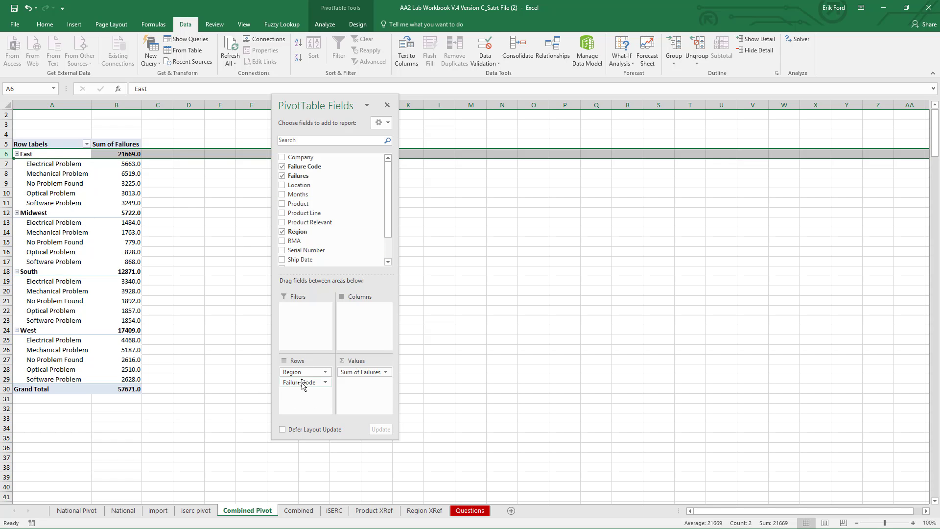
mouse_move(302, 385)
left_mouse_down()
mouse_move(313, 391)
mouse_move(308, 372)
left_mouse_up()
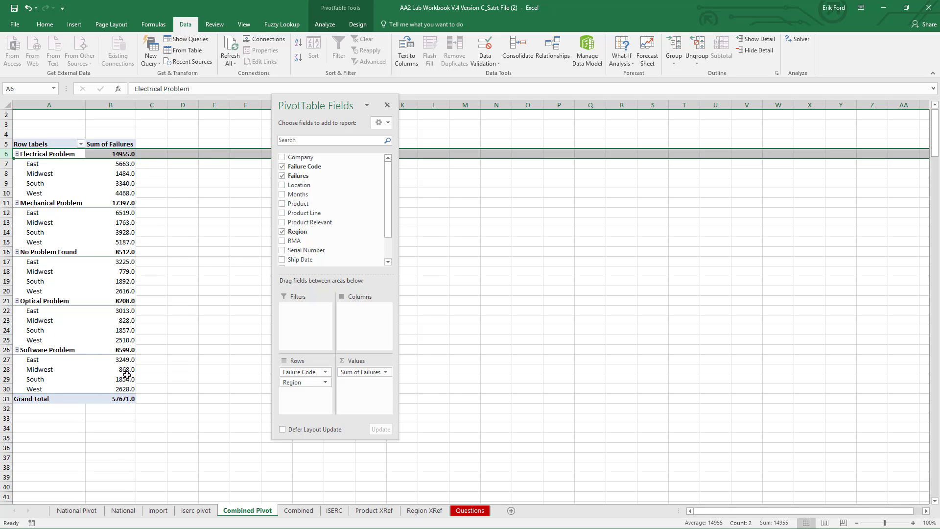
left_click(29, 359)
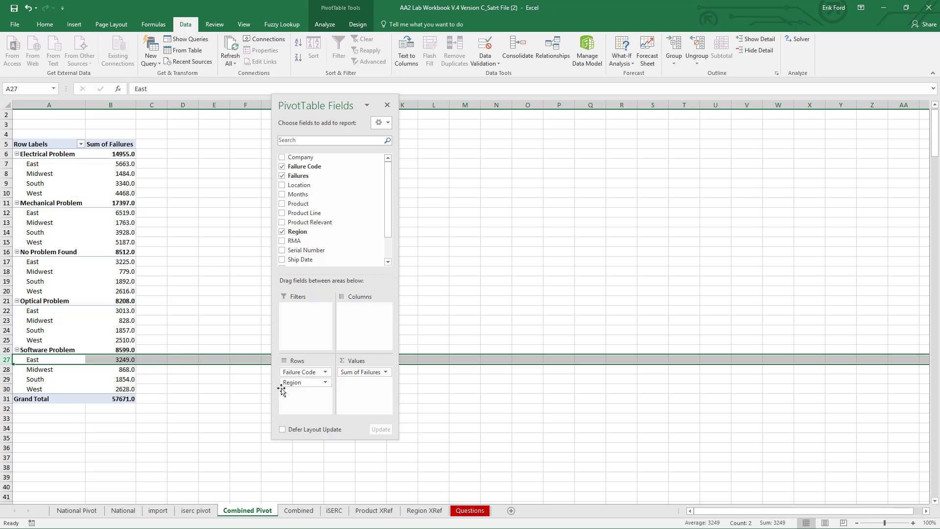
Show the Sum of Failures values as % of Column Total and select the East row under Software Problem
left_click(121, 323)
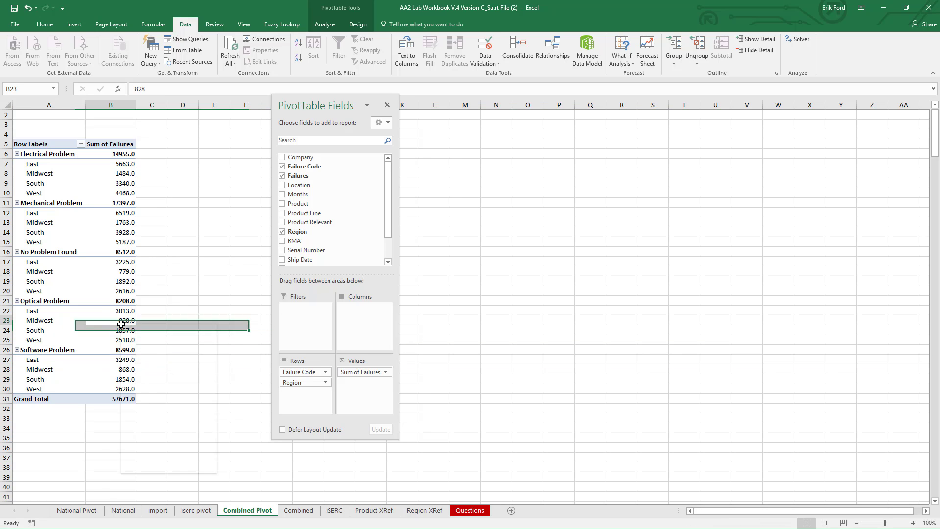
right_click(122, 324)
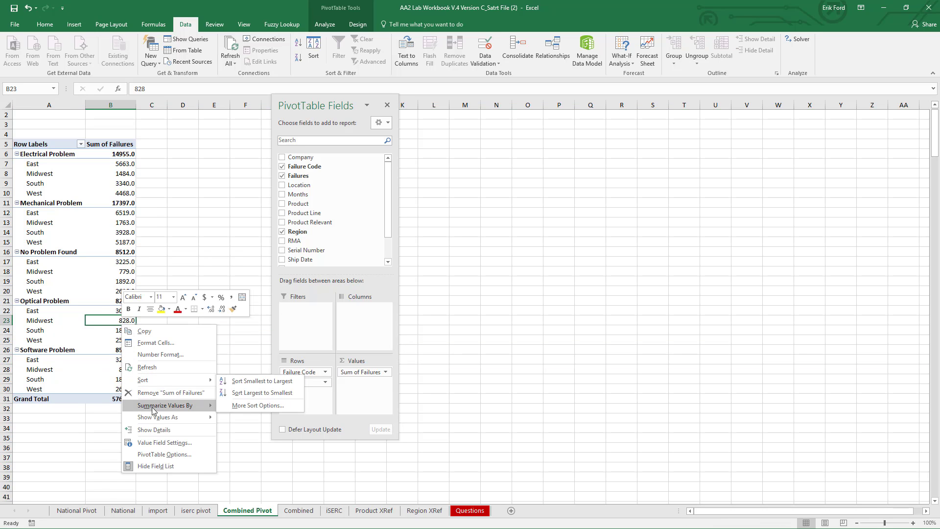
mouse_move(153, 415)
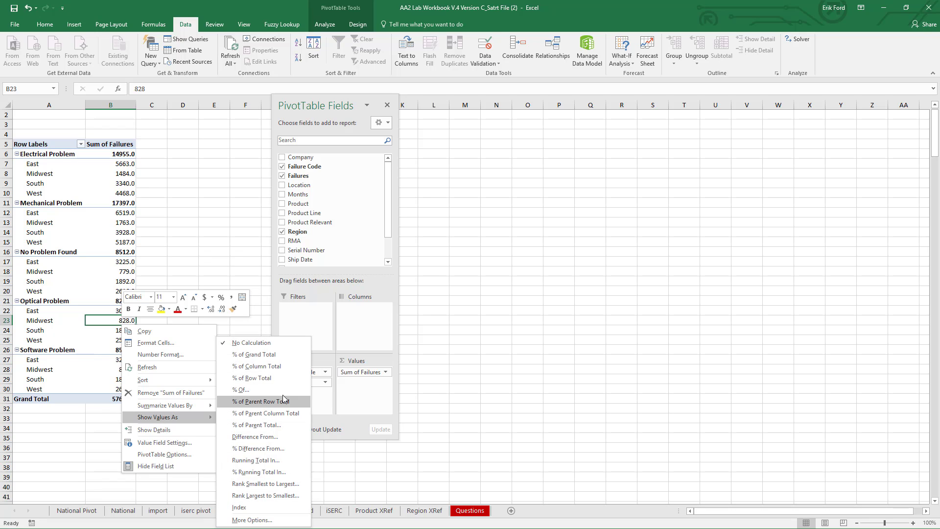
left_click(282, 367)
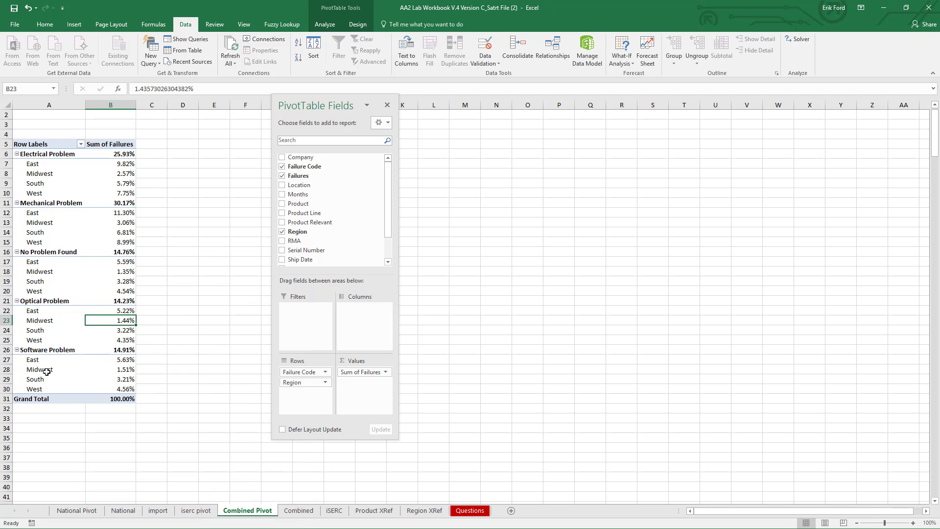
left_click(10, 359)
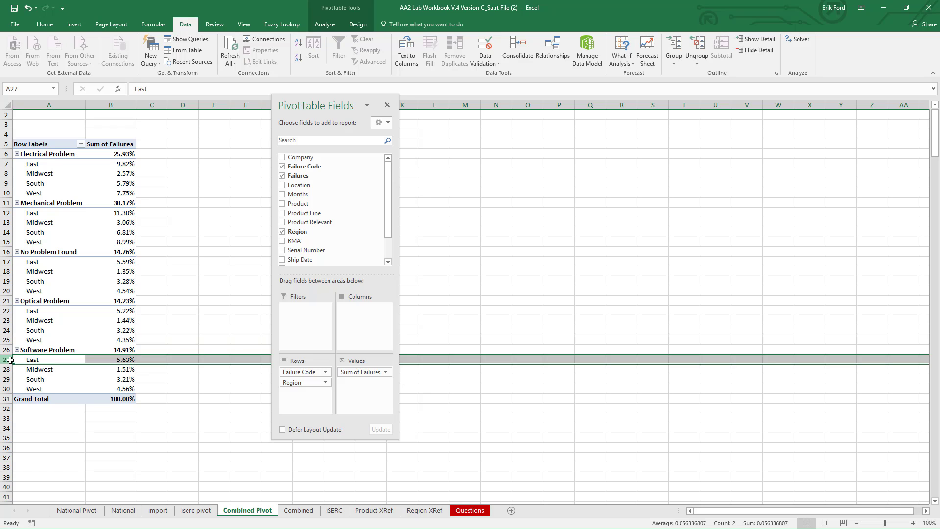